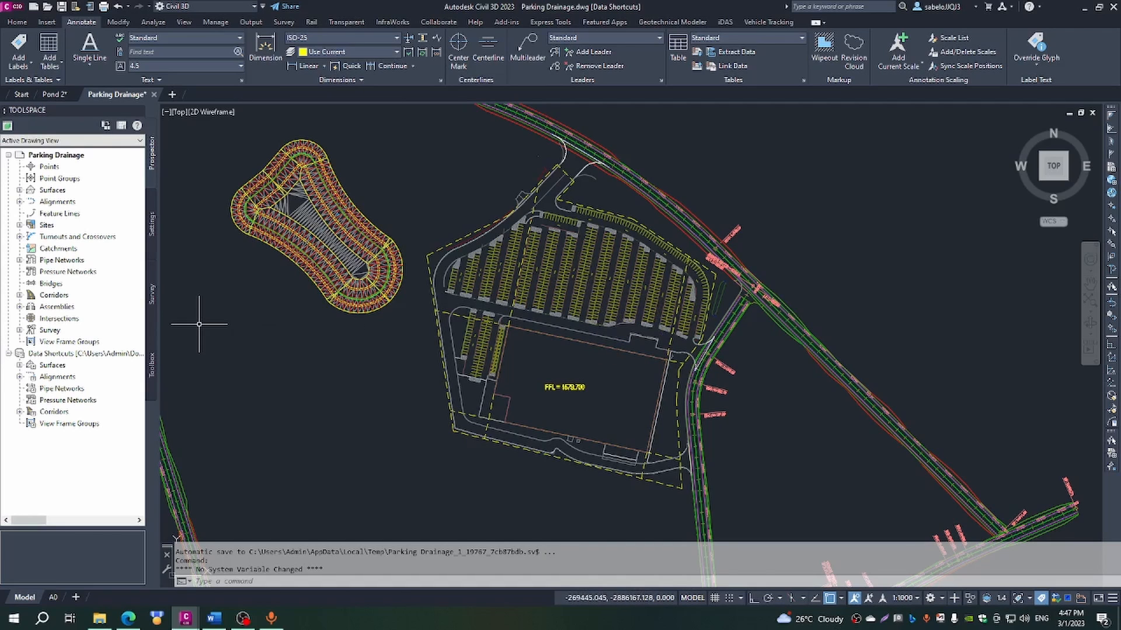
Unload the Layout 1 external reference from the Parking Drainage drawing.
mouse_move(199, 325)
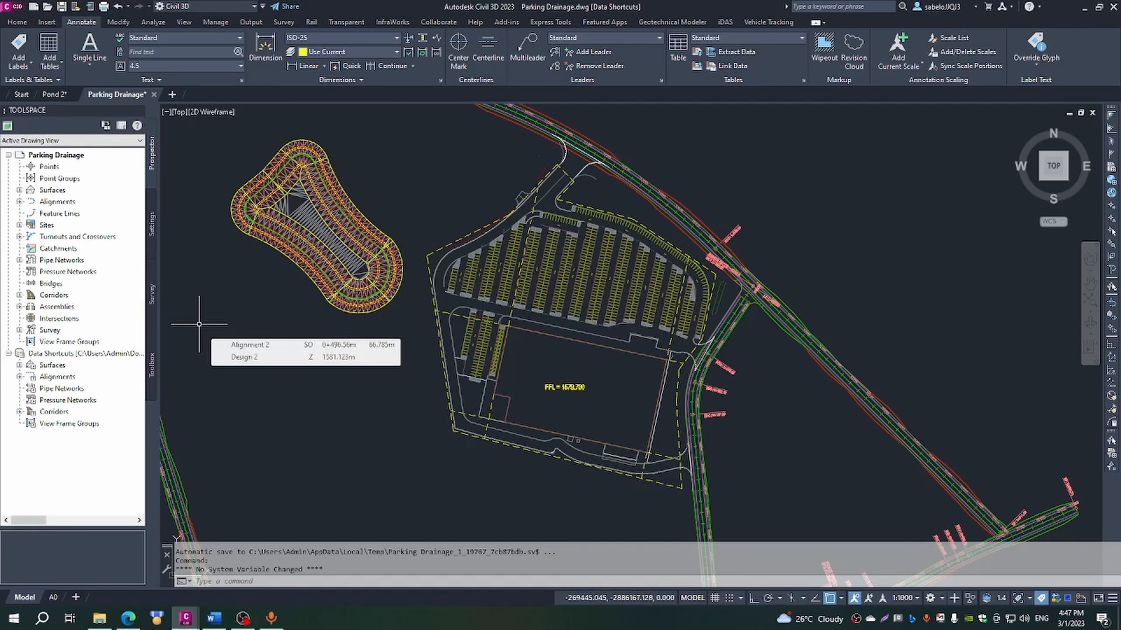
type("XRfe")
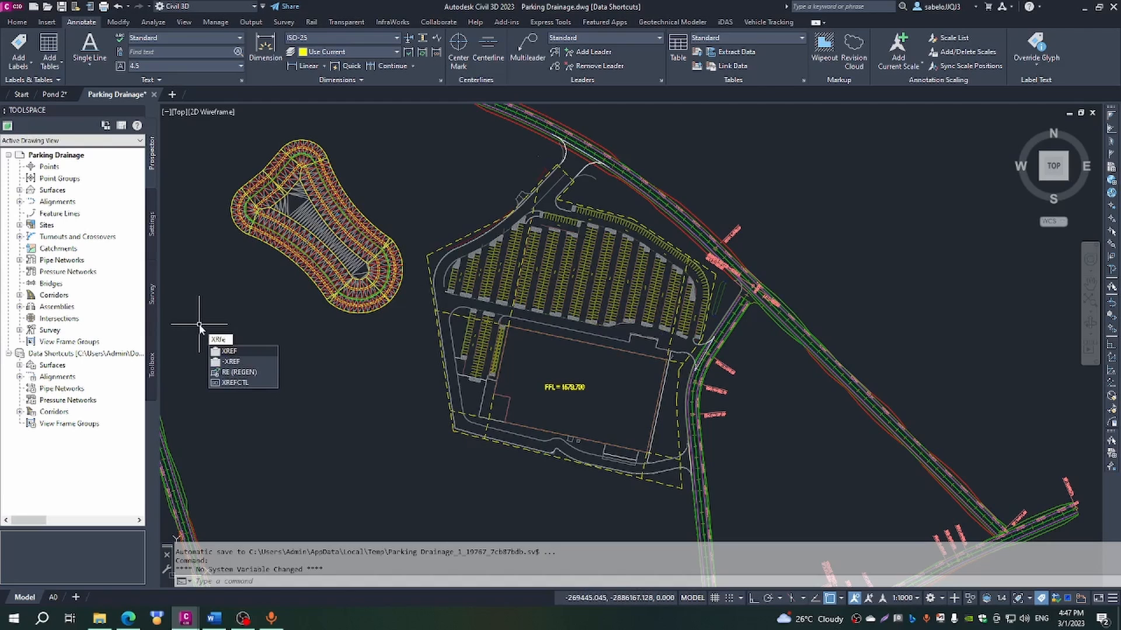
left_click(231, 353)
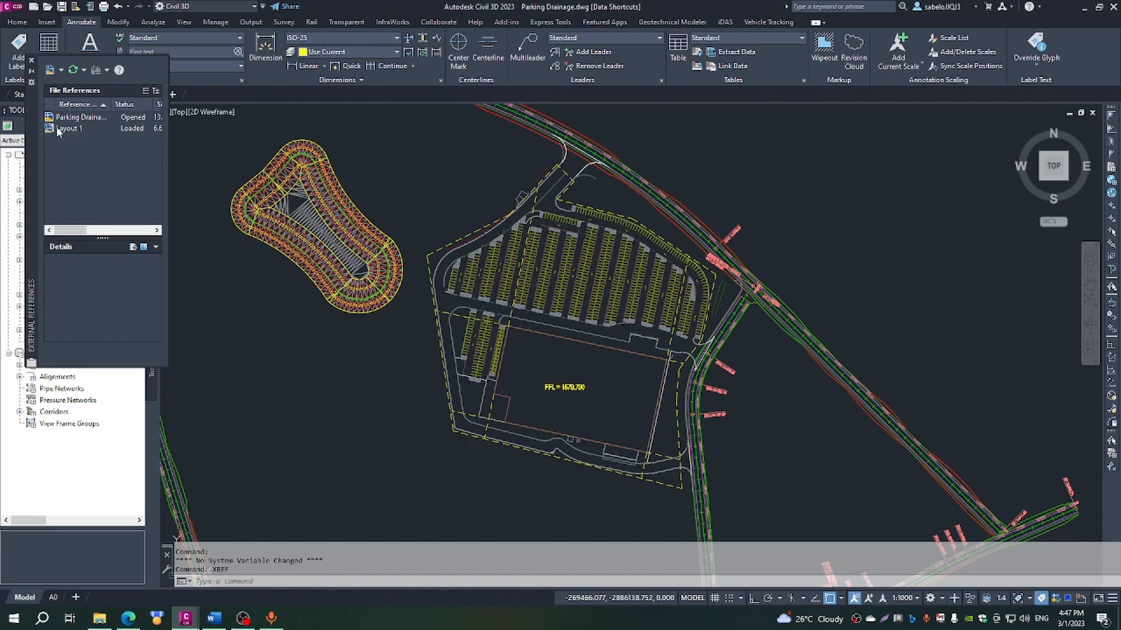
left_click(57, 127)
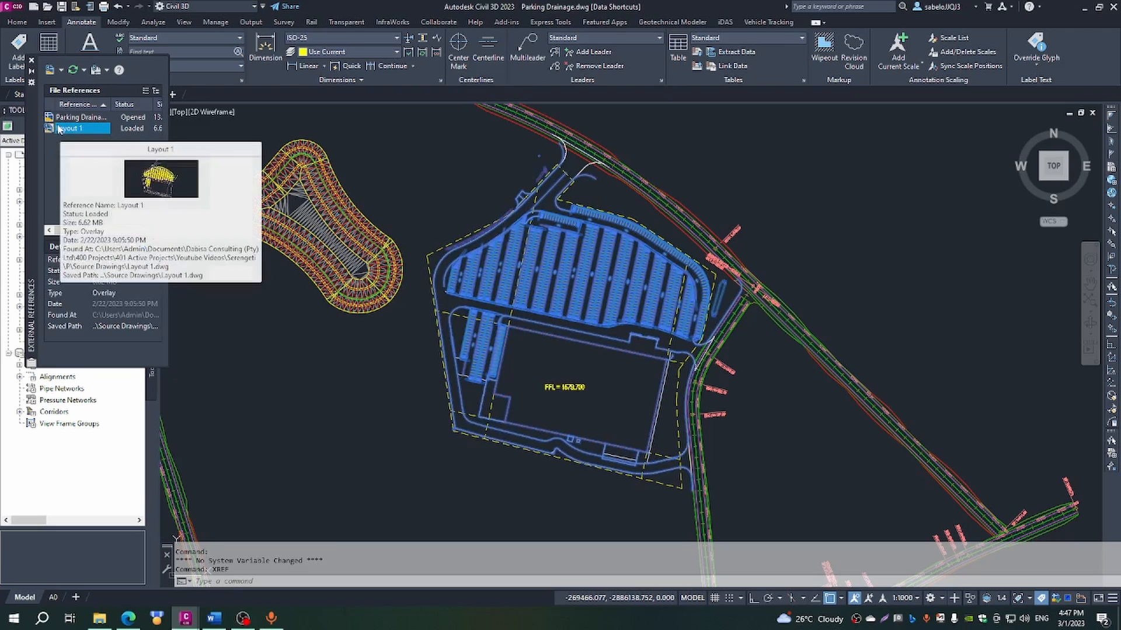
right_click(59, 129)
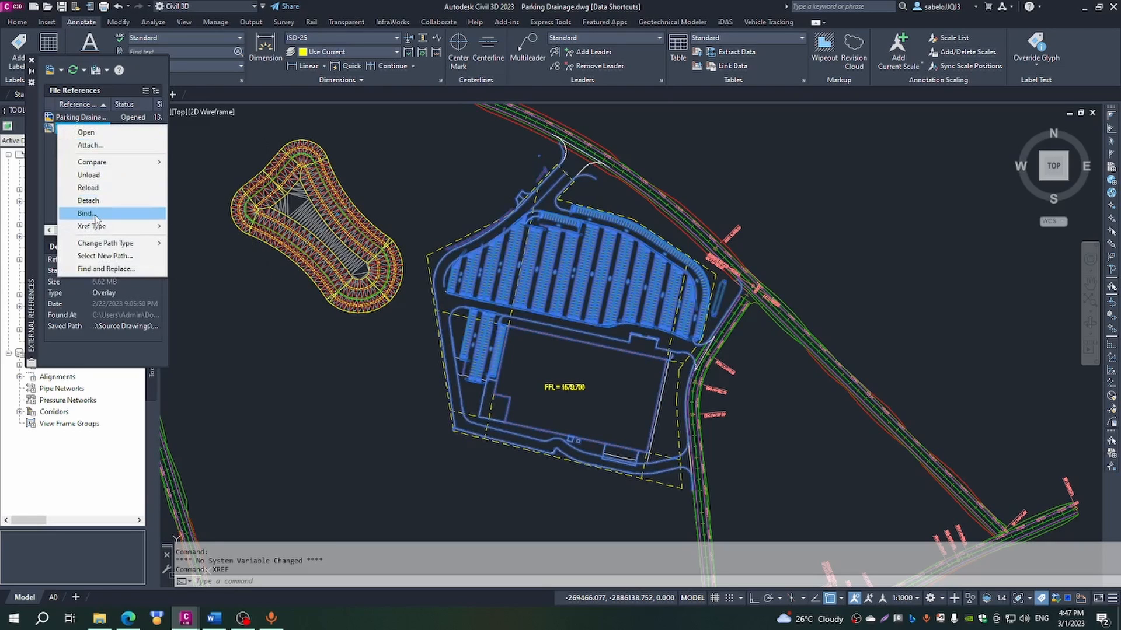
left_click(97, 177)
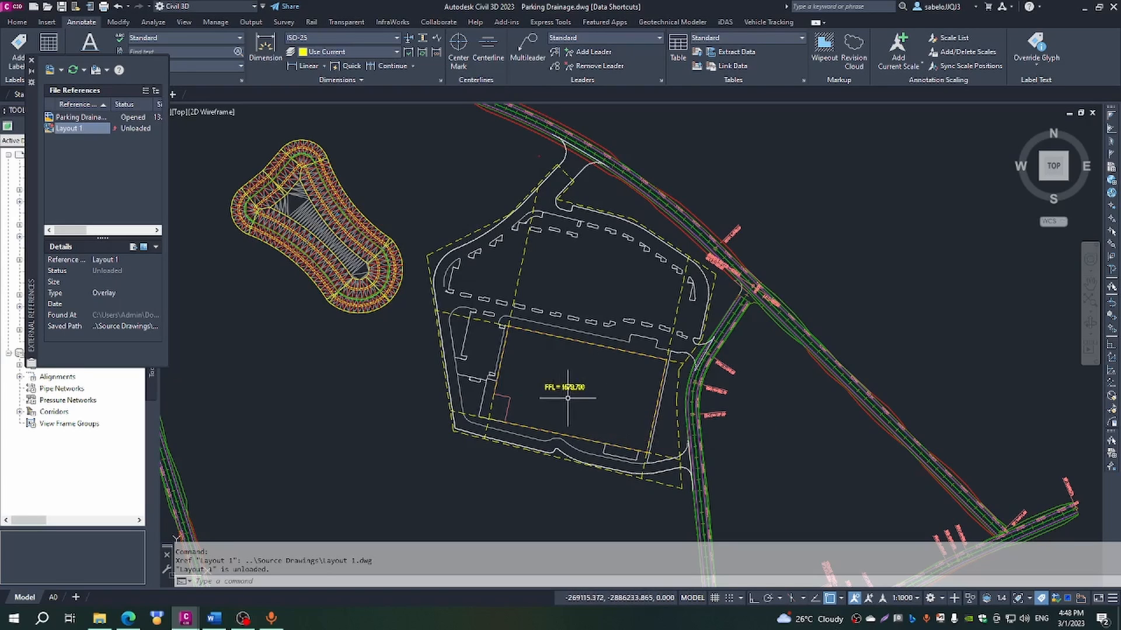
scroll(594, 397, "up", 2)
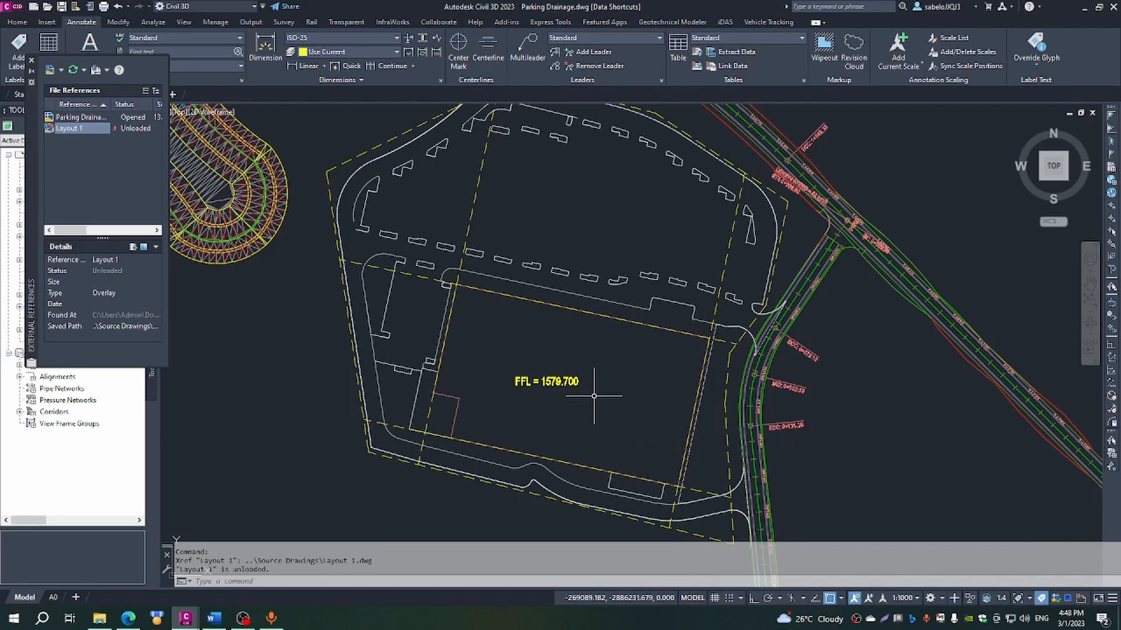
scroll(594, 397, "down", 2)
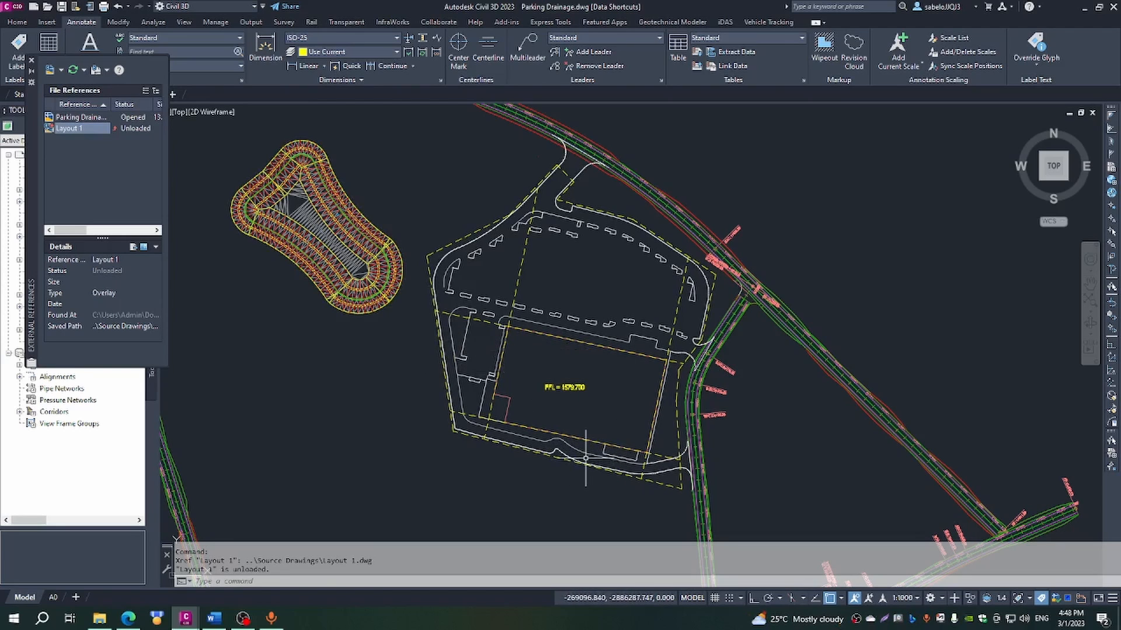
mouse_move(585, 459)
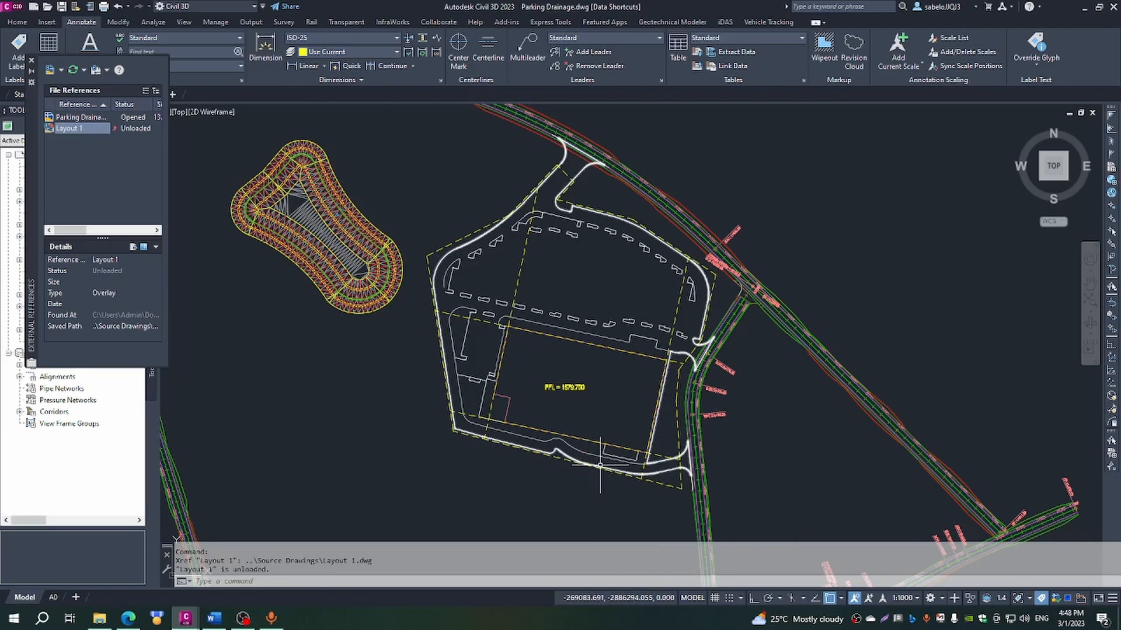
mouse_move(618, 469)
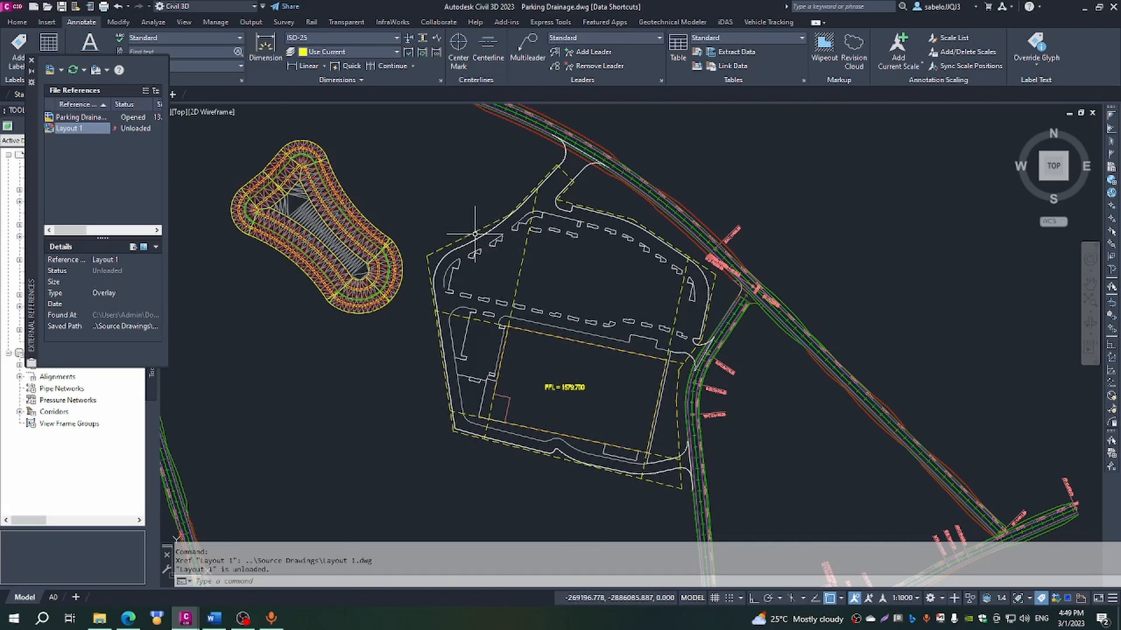
scroll(468, 232, "down", 2)
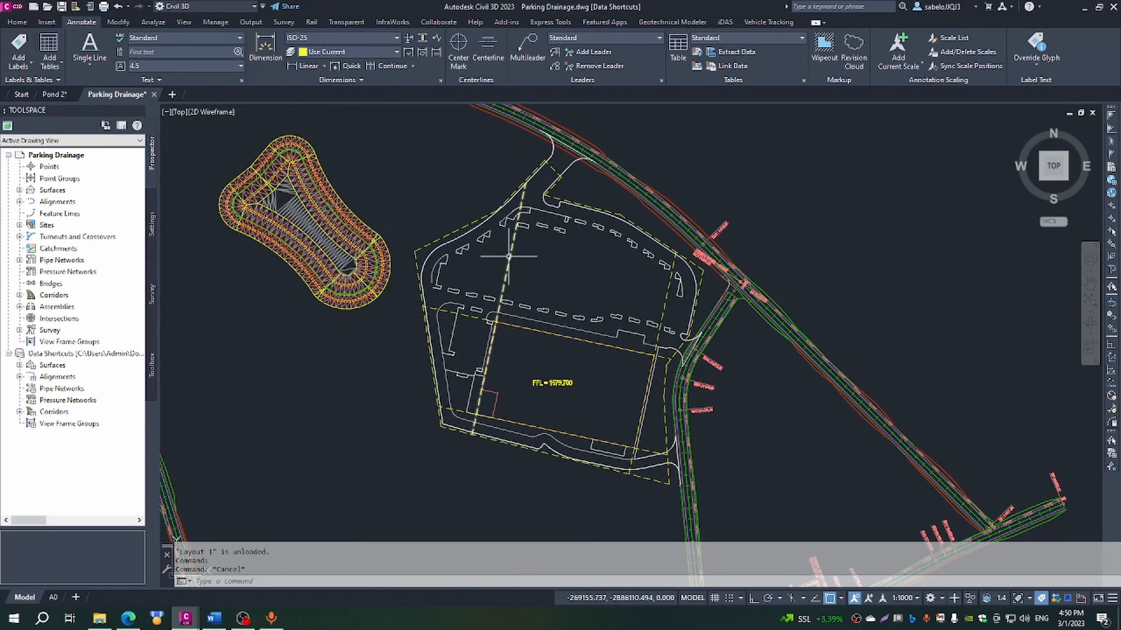
left_click(512, 256)
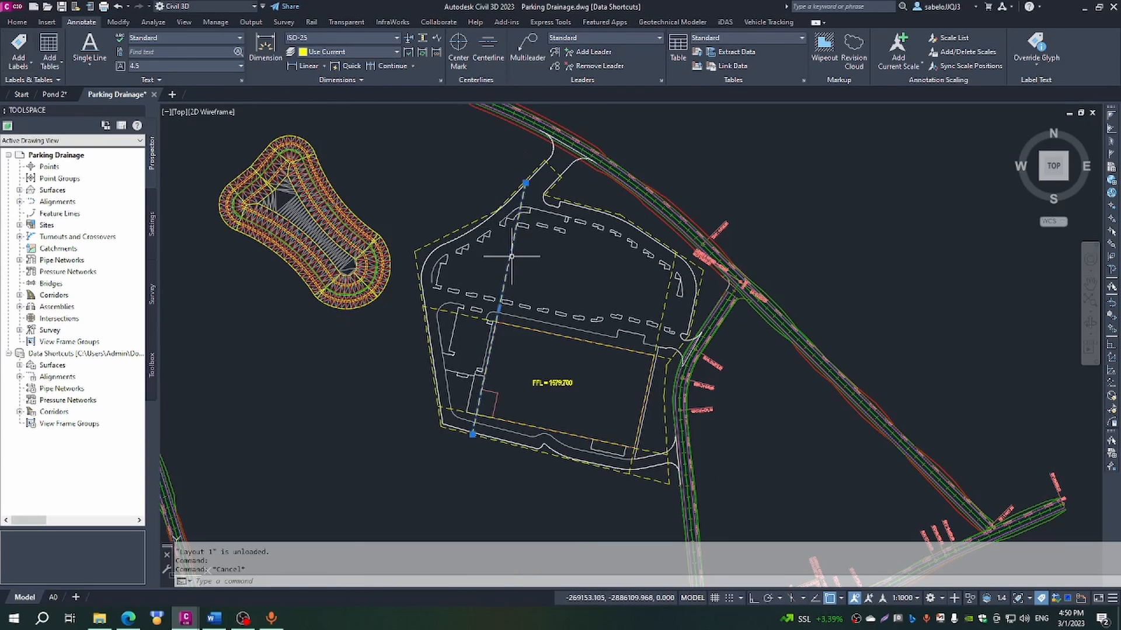
right_click(510, 257)
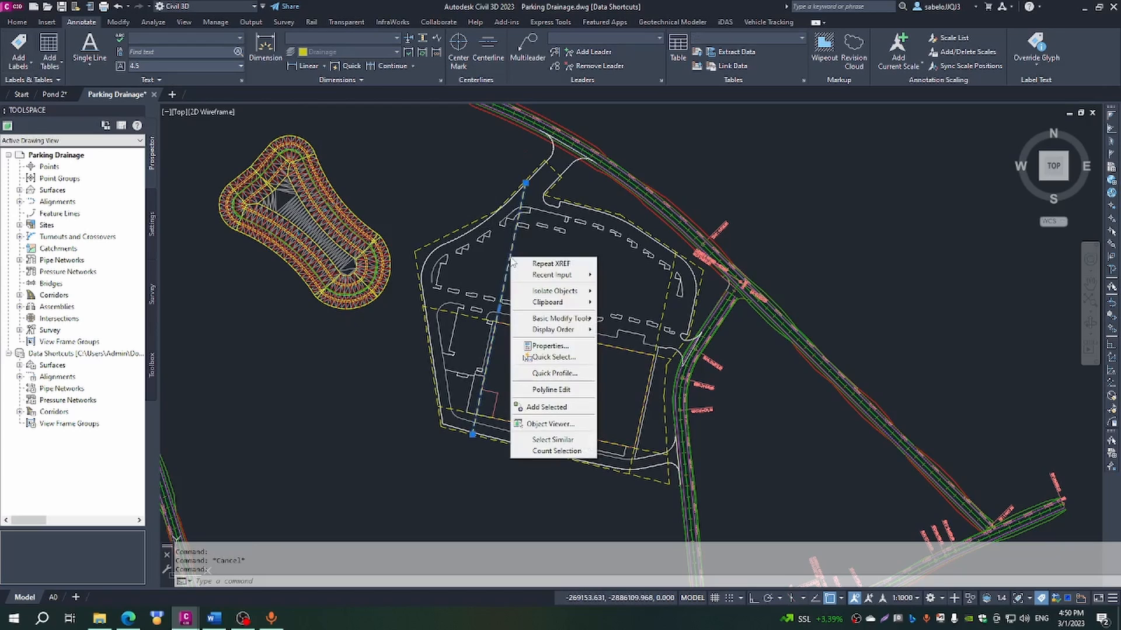
key("Escape")
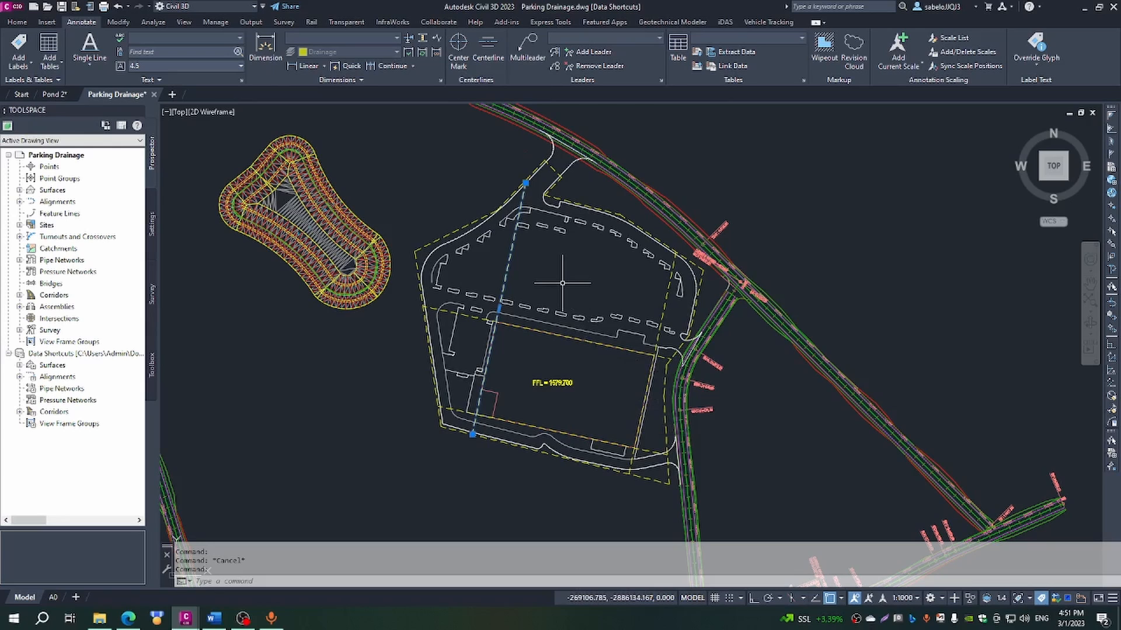
mouse_move(563, 284)
key("Escape")
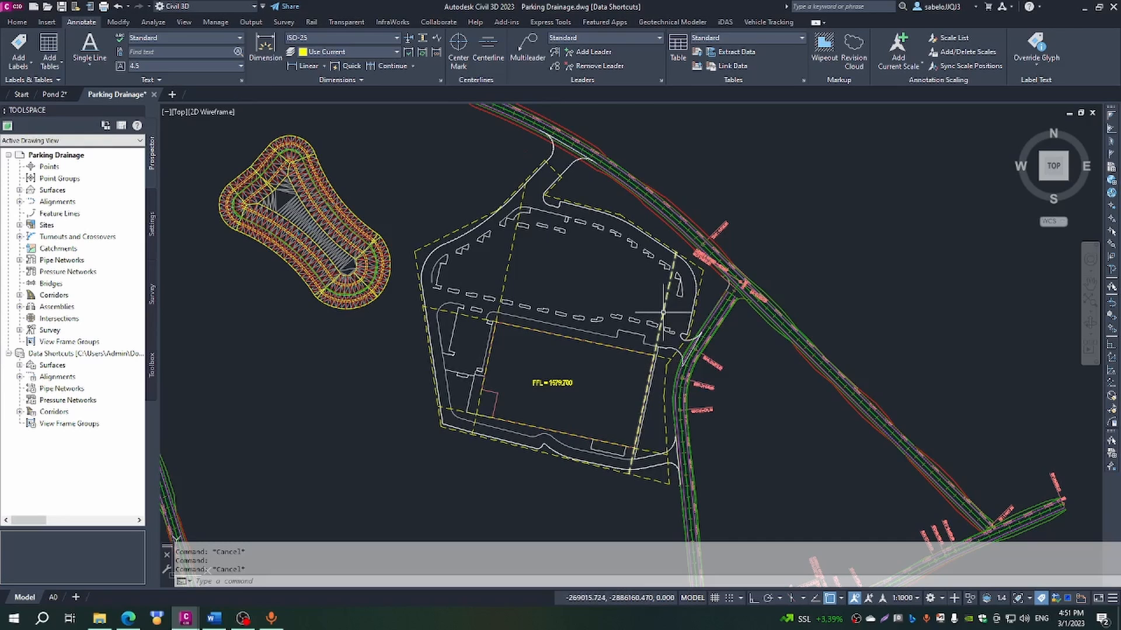
Convert the dashed drainage line along the building's east side into a feature line on the Drainage site with the Standard style.
left_click(663, 313)
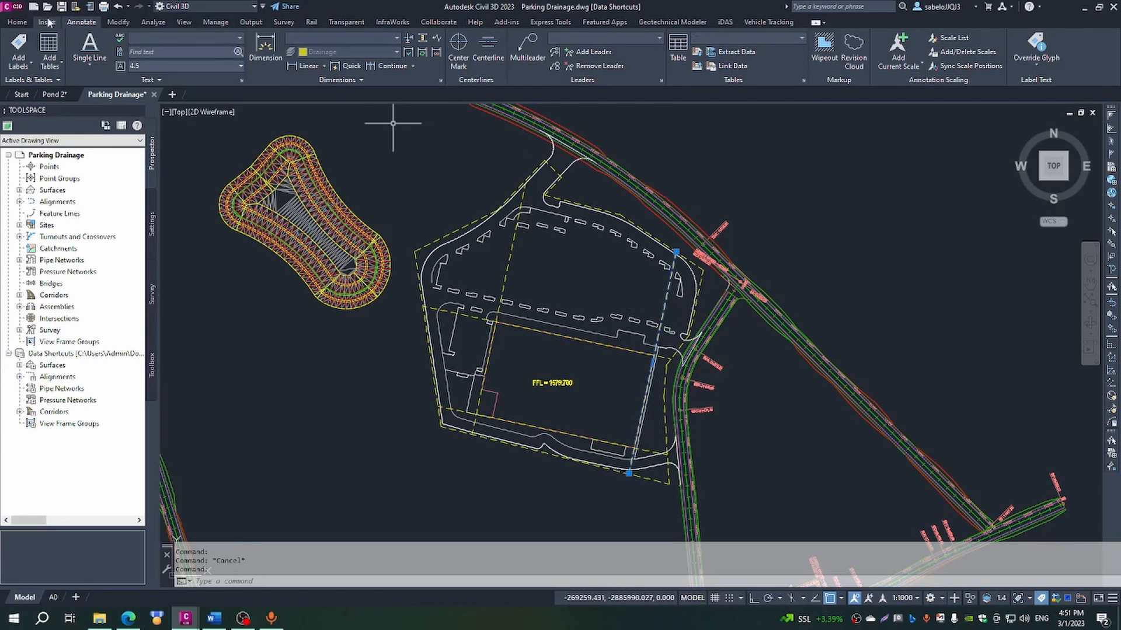
left_click(17, 22)
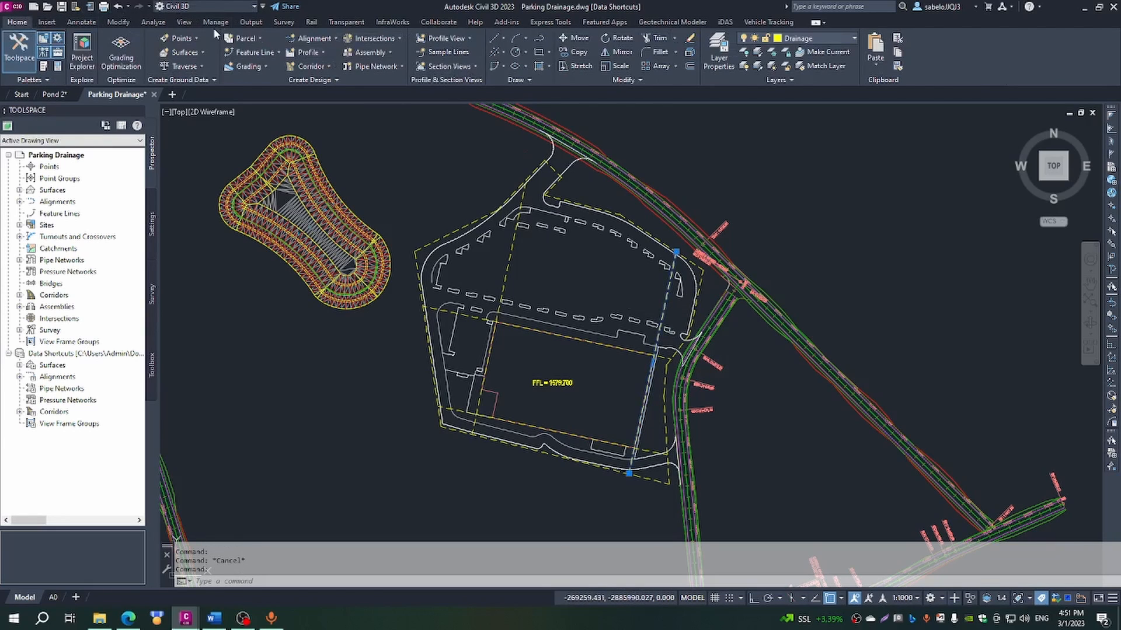
left_click(278, 52)
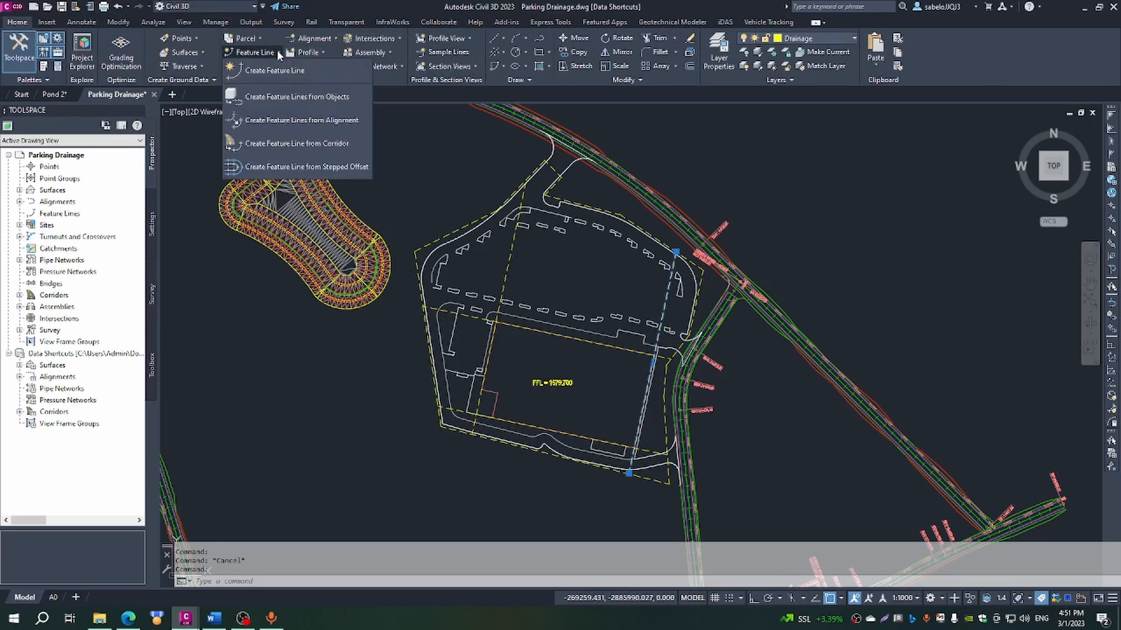
left_click(275, 96)
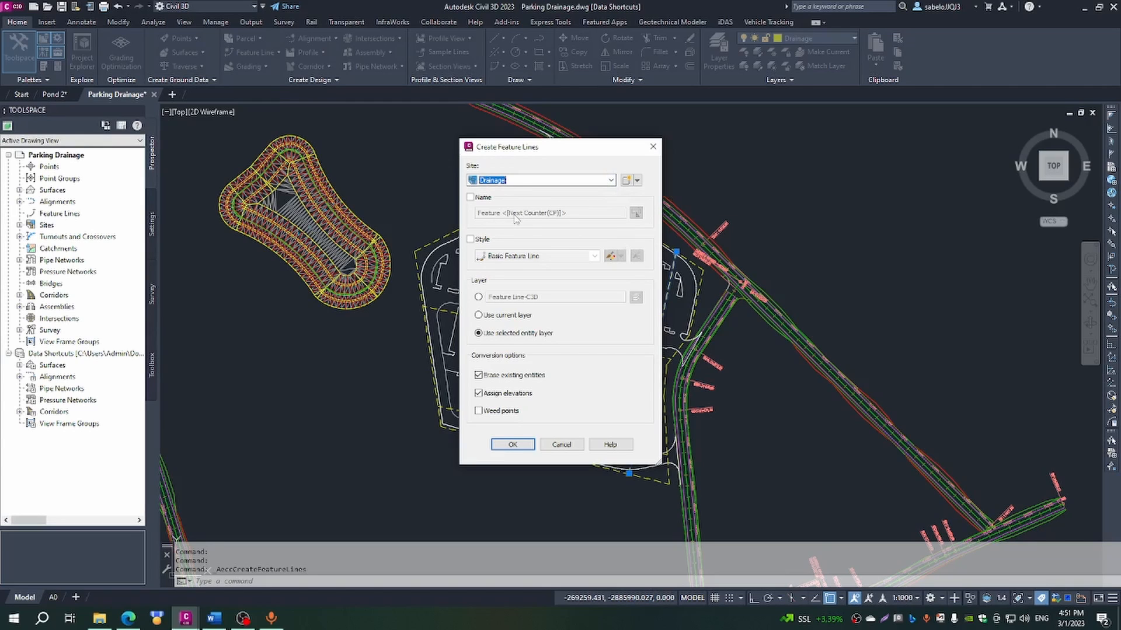
left_click(470, 239)
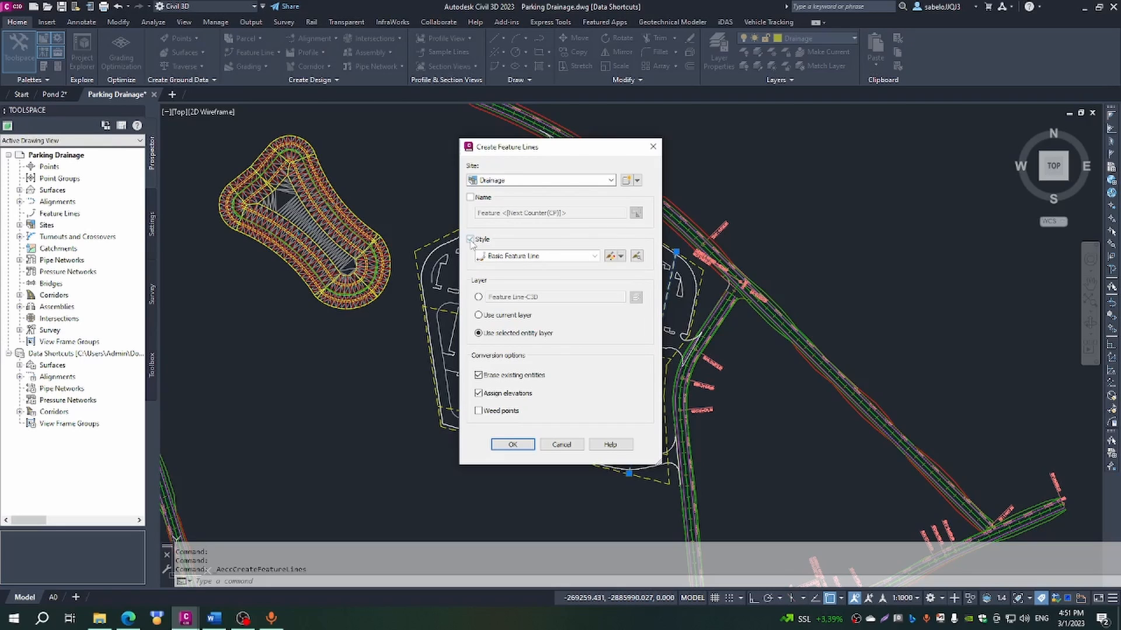
left_click(594, 256)
key("Down")
key("Down")
key("Down")
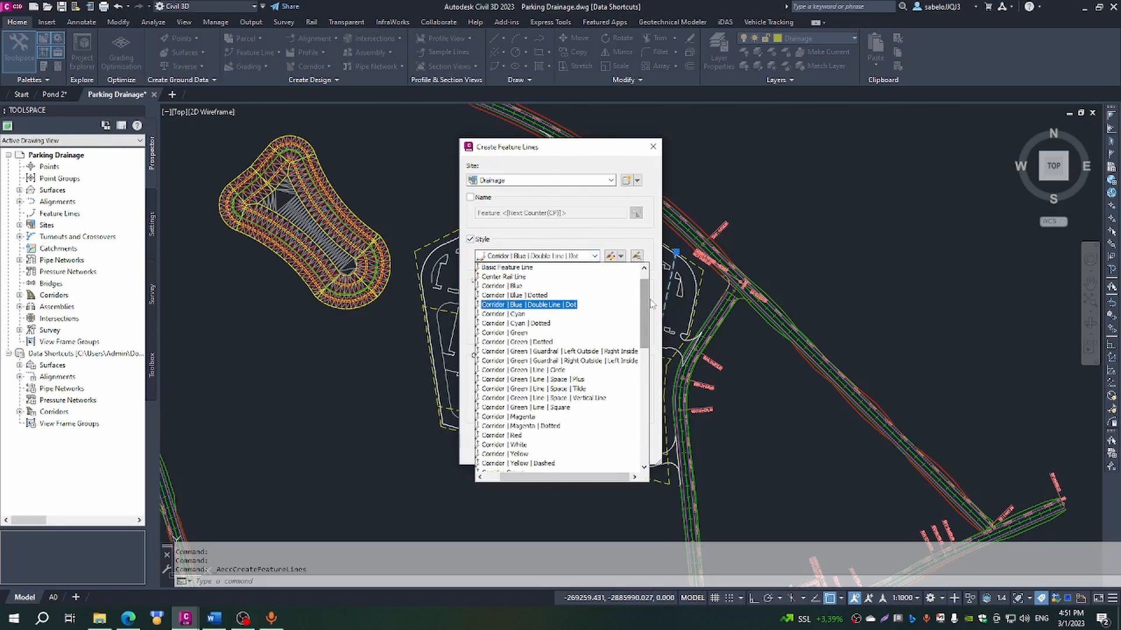
left_click_drag(644, 312, 645, 437)
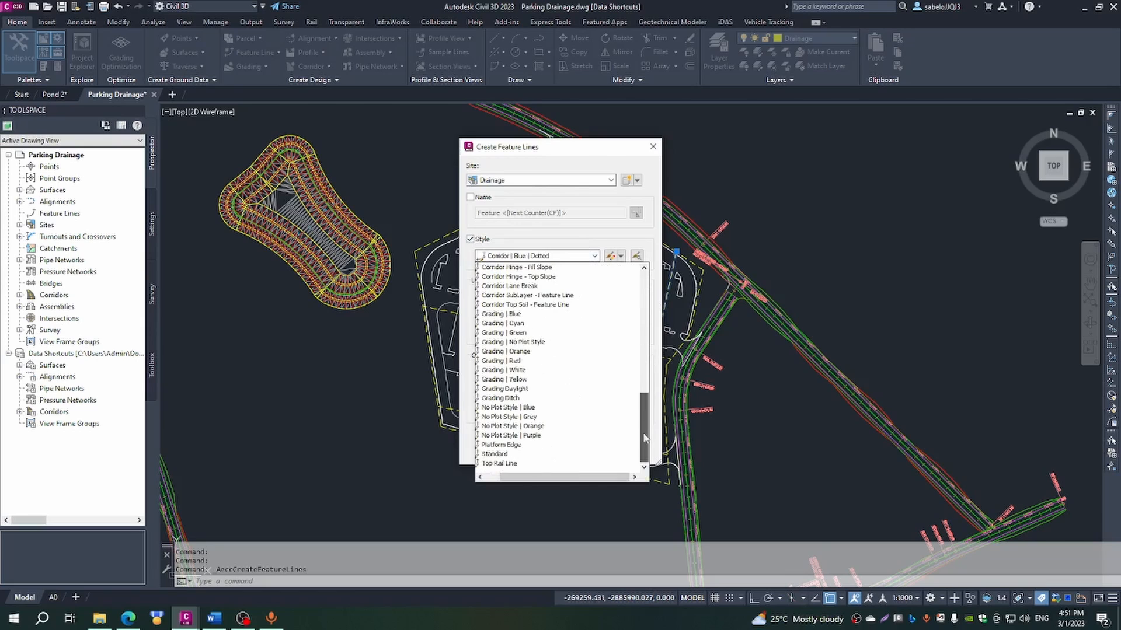
left_click(491, 454)
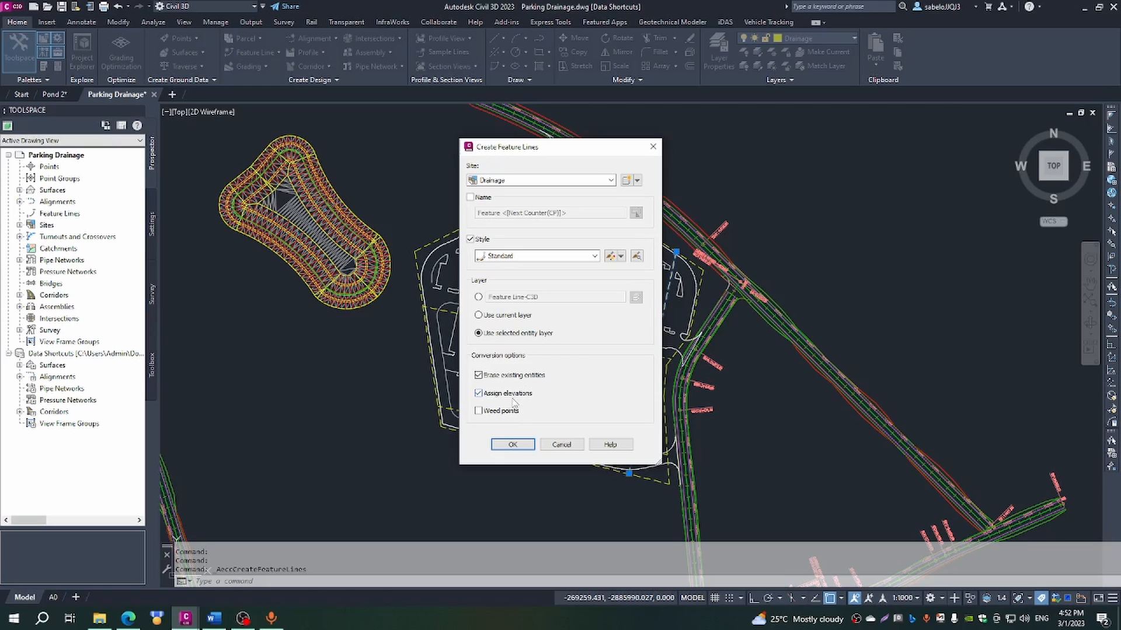
left_click(512, 445)
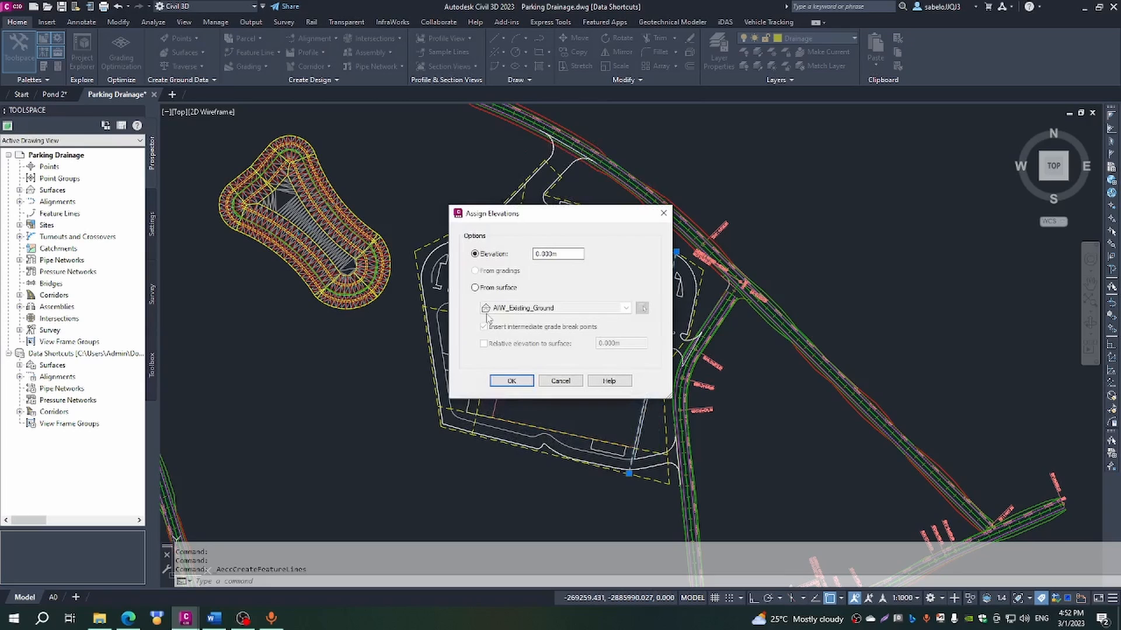
Assign an elevation of 1579.35 m to the east drainage feature line and finish creating it.
left_click(535, 253)
left_click_drag(536, 253, 563, 254)
type("1579.35")
left_click(512, 381)
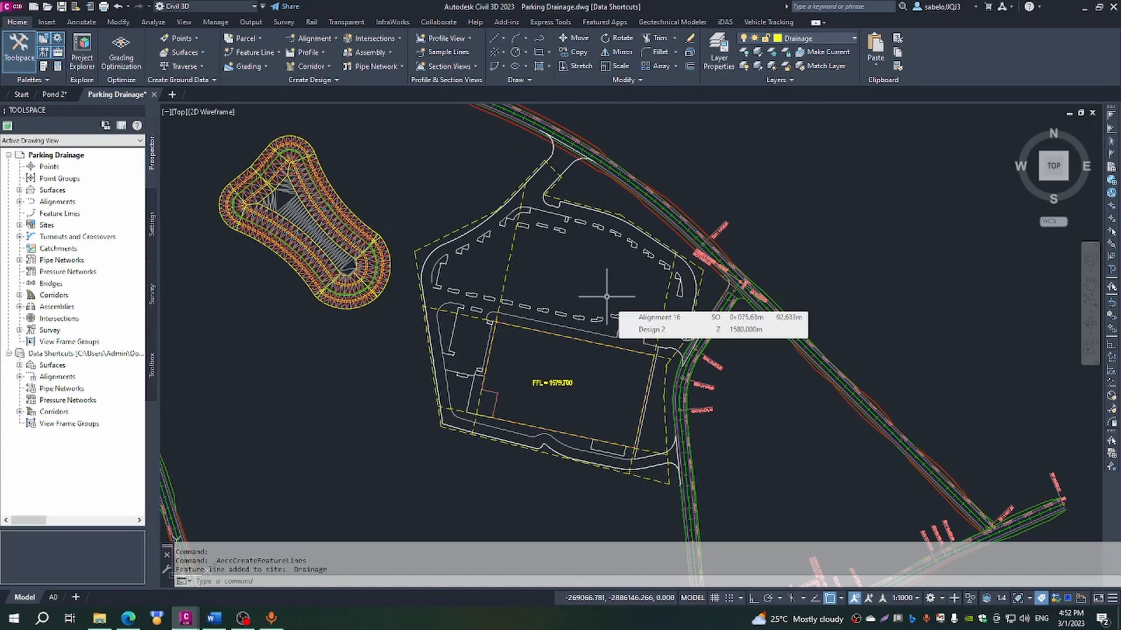
Select all lines similar to the dashed drainage line on the building's west side, making them the previous selection set.
left_click(508, 271)
right_click(508, 275)
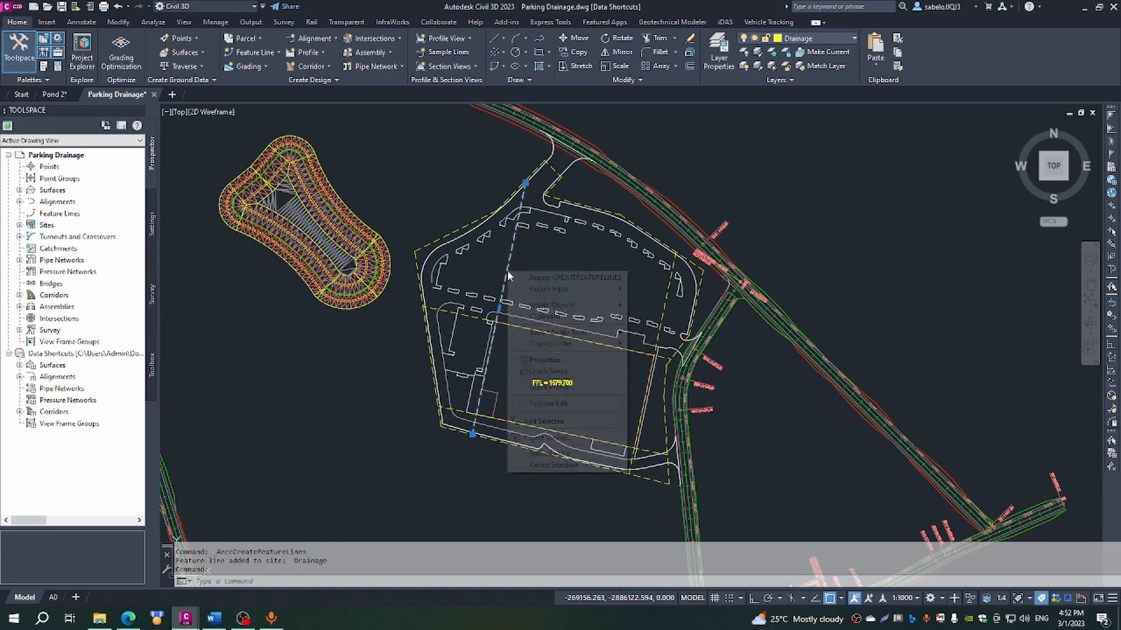
left_click(570, 454)
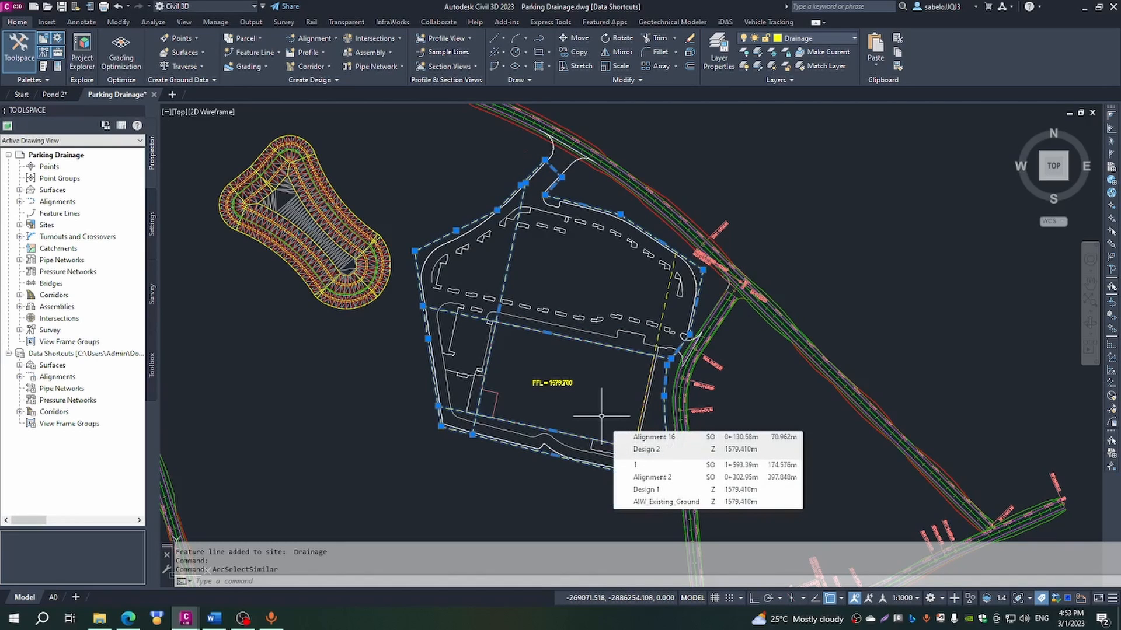
key("Escape")
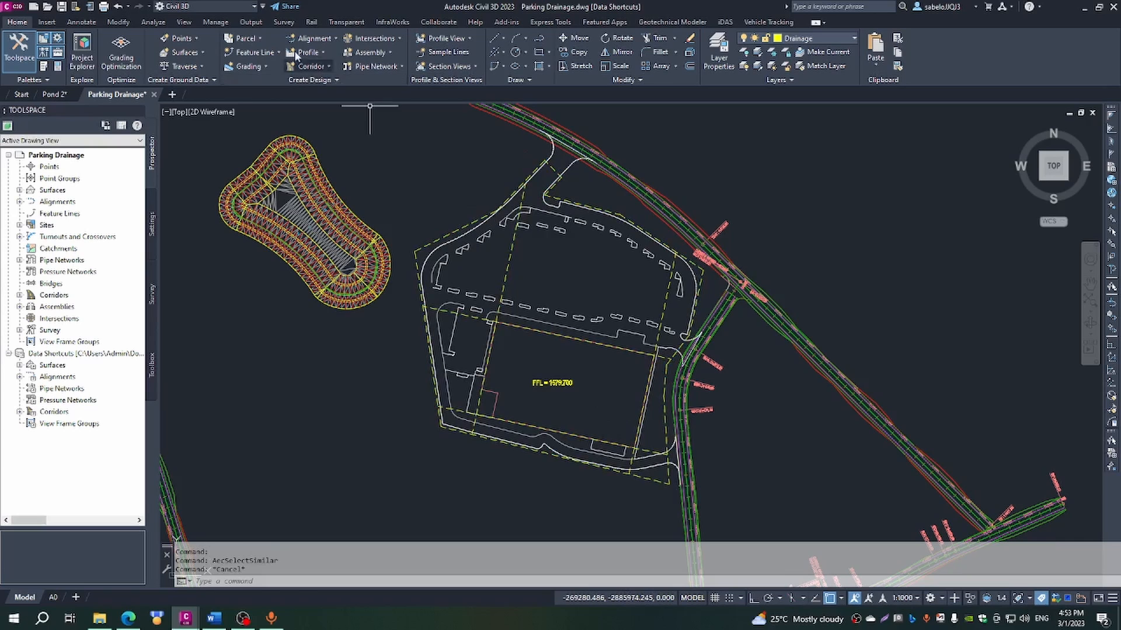
Convert the previous selection set of drainage lines into Standard-style feature lines on the Drainage site with an elevation of 1579.35 m.
left_click(278, 53)
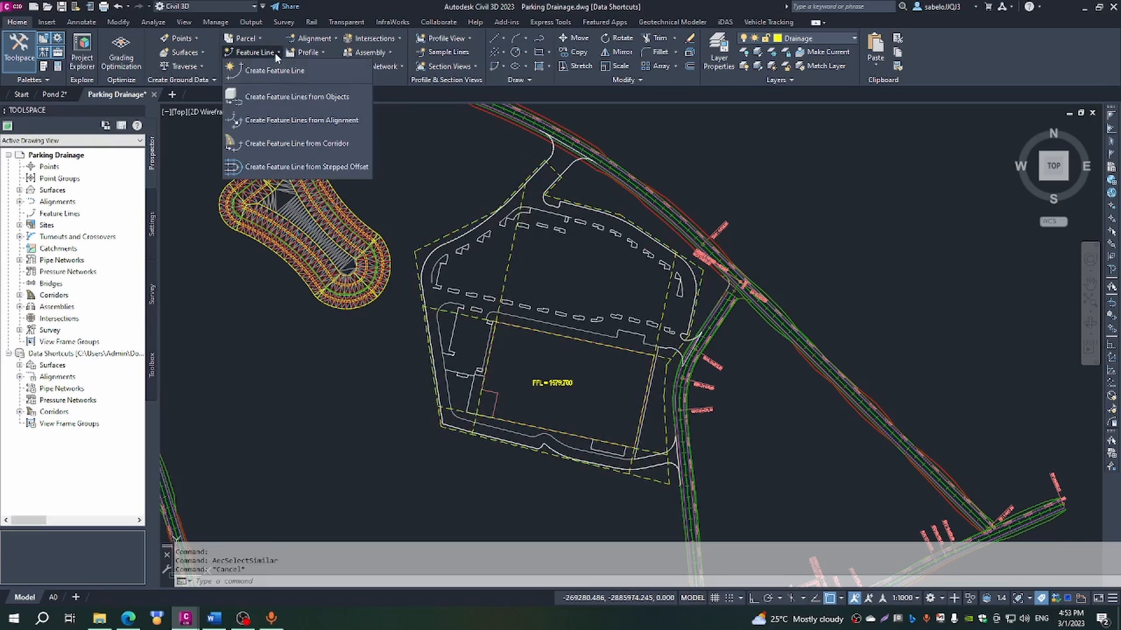
left_click(301, 98)
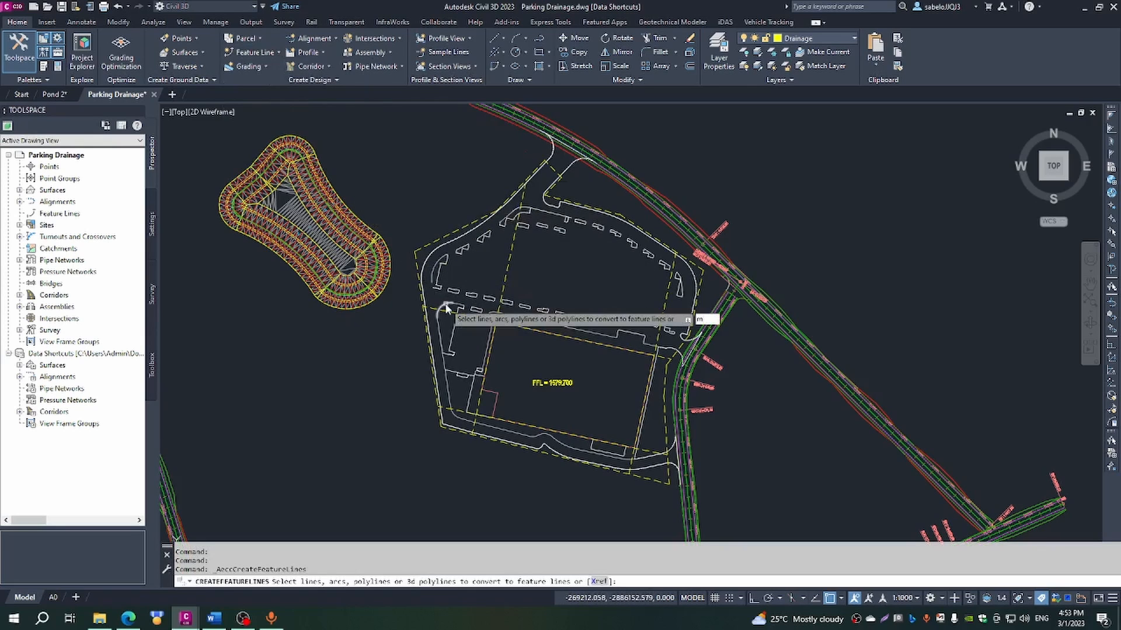
type("m")
key("Return")
type("p")
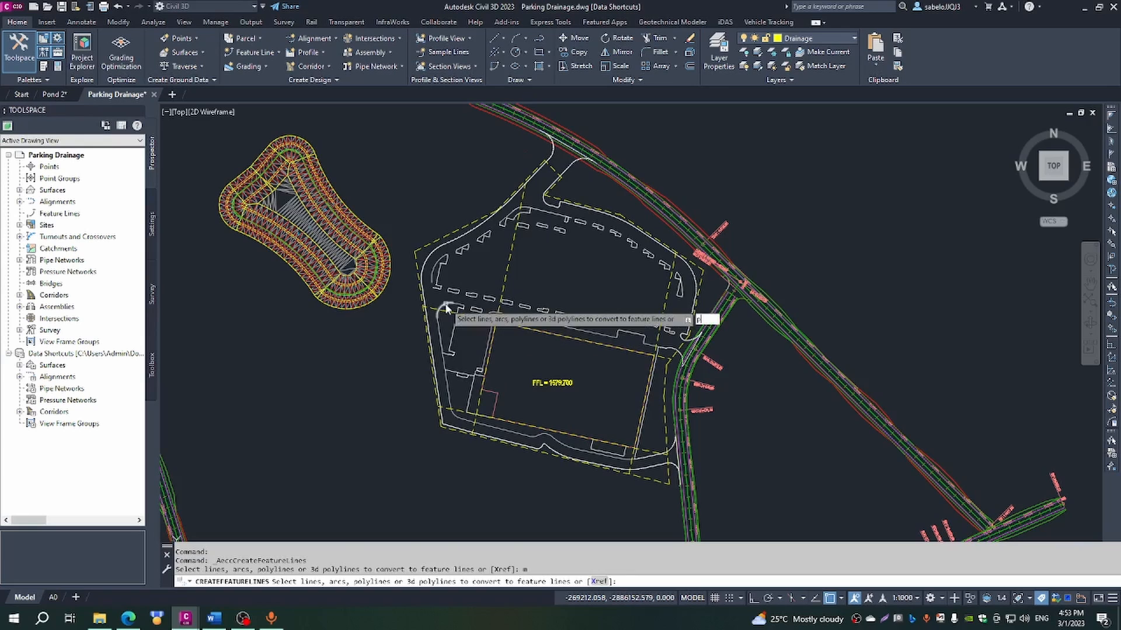
key("Return")
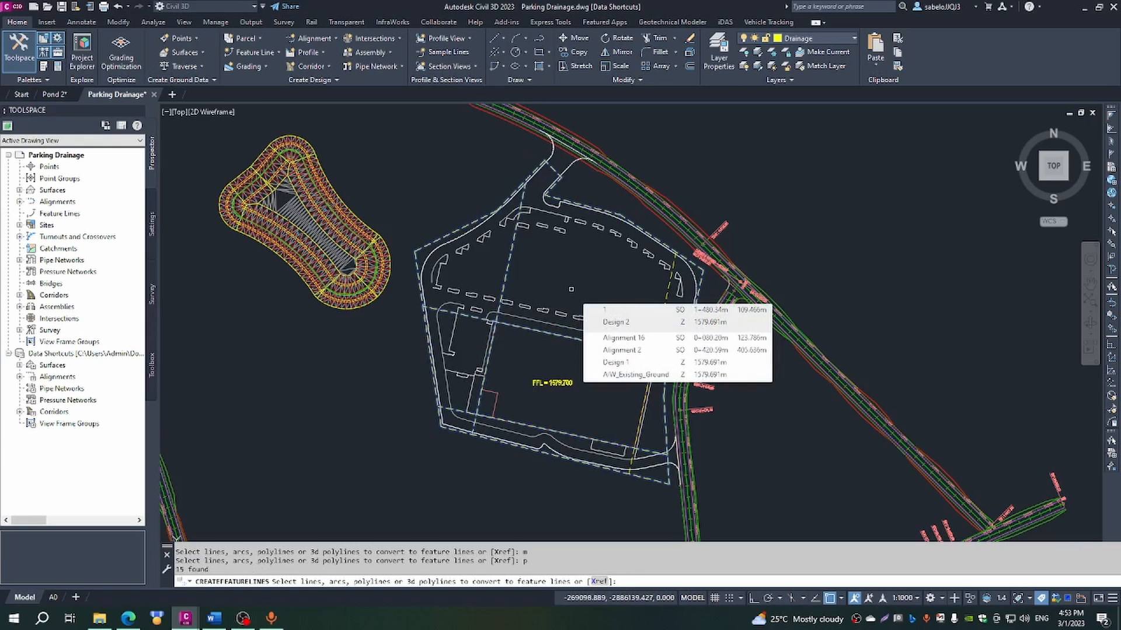
key("Return")
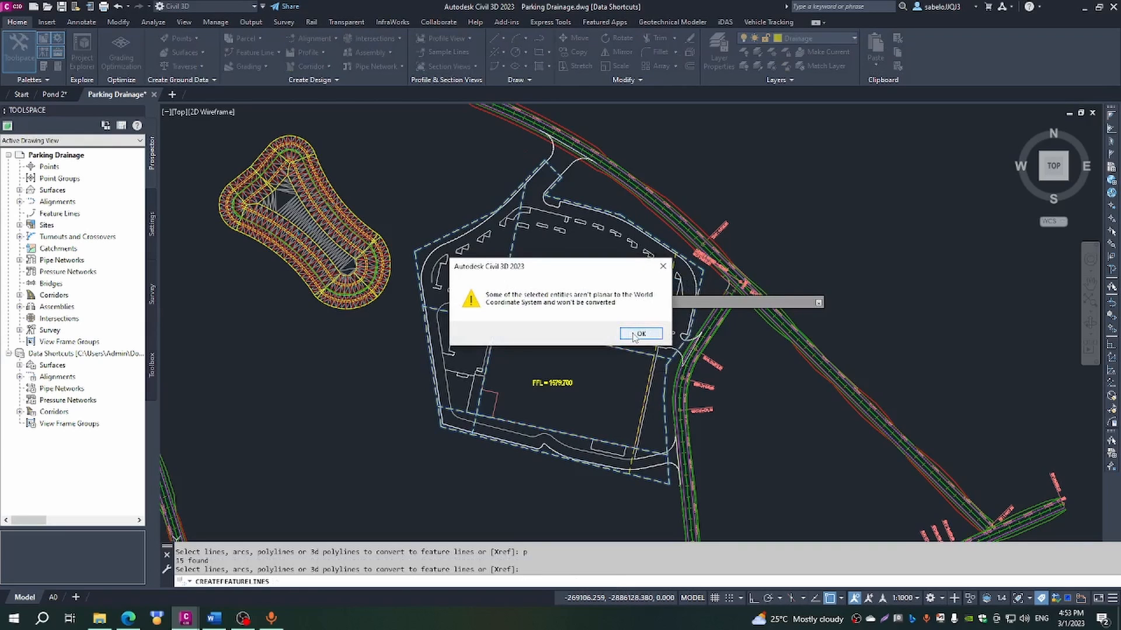
left_click(639, 334)
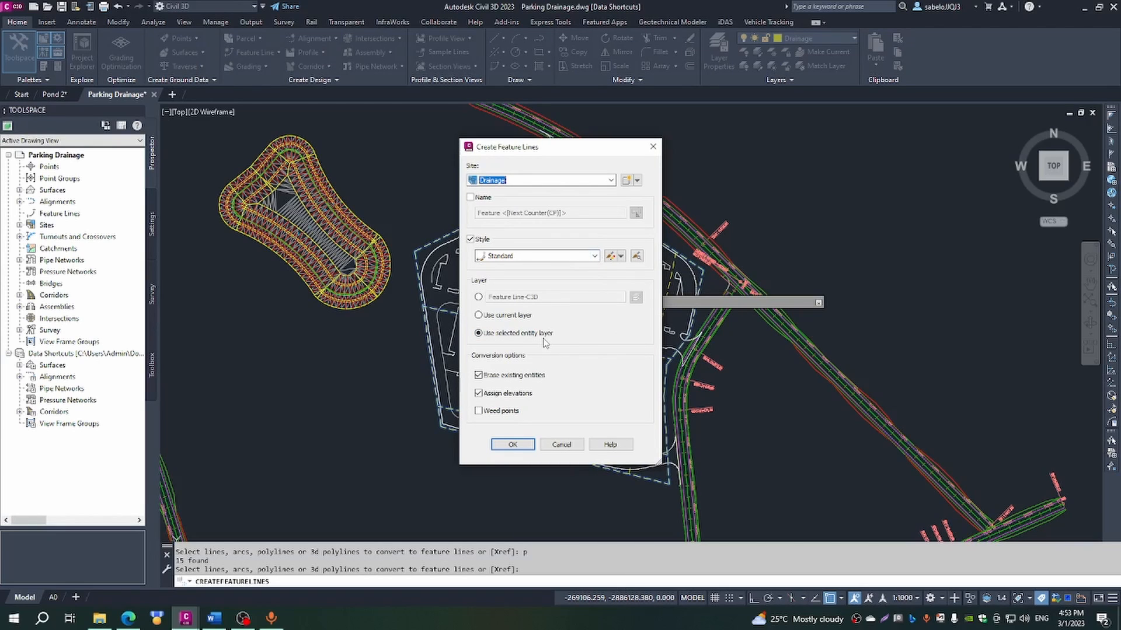
left_click(510, 446)
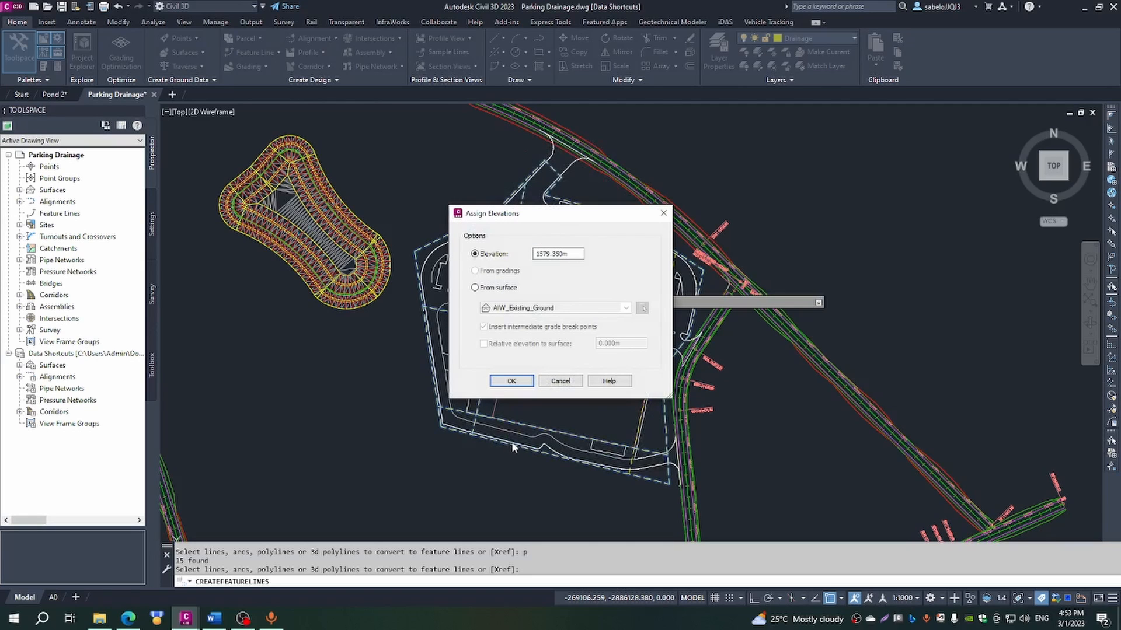
left_click(511, 380)
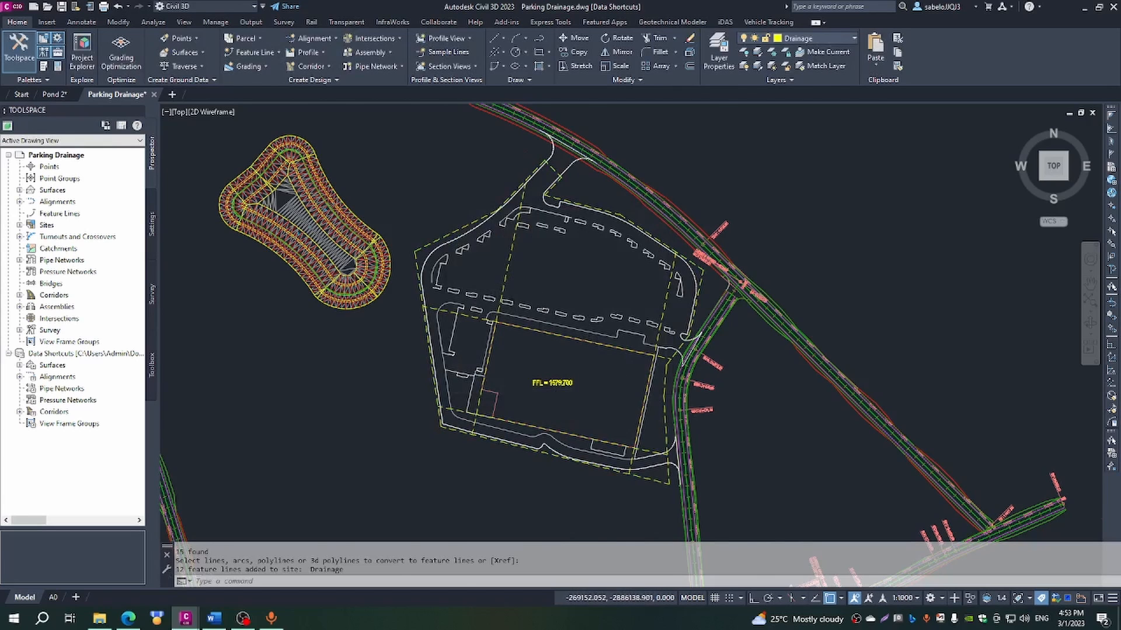
Start inserting elevation points on the feature line along the building's north side, with the Intersection object snap enabled.
scroll(512, 287, "up", 4)
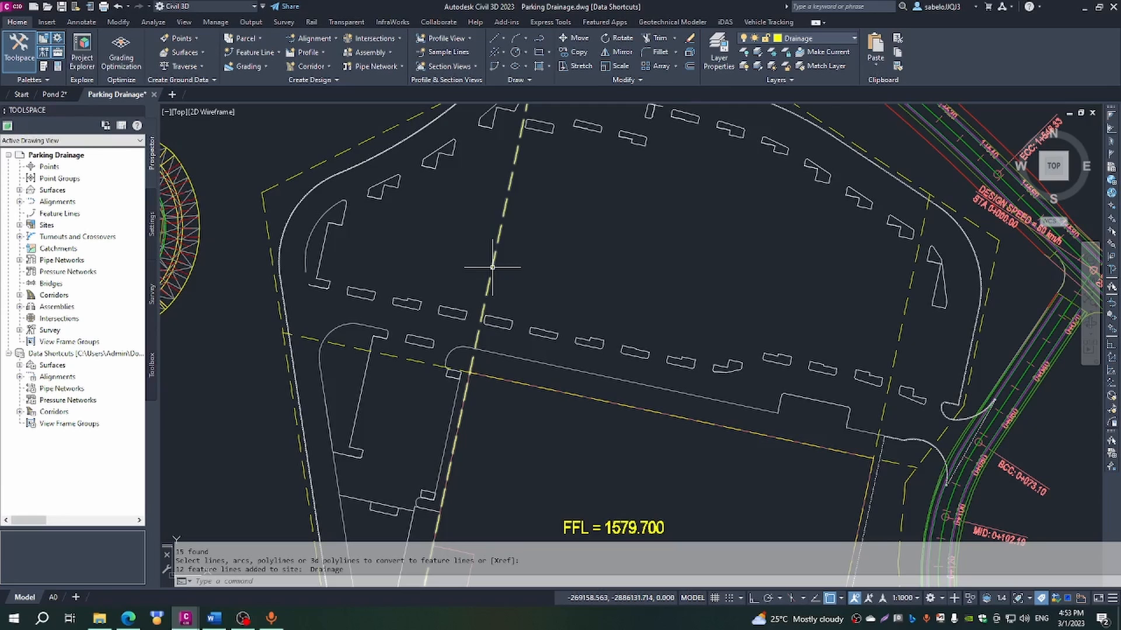
mouse_move(491, 268)
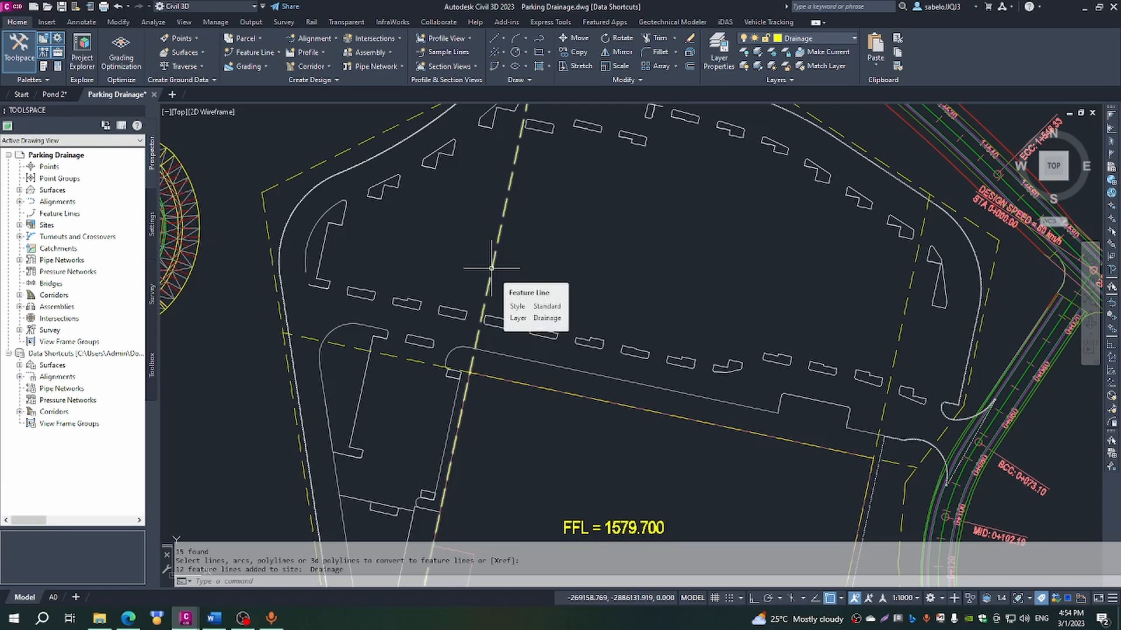
scroll(492, 269, "down", 2)
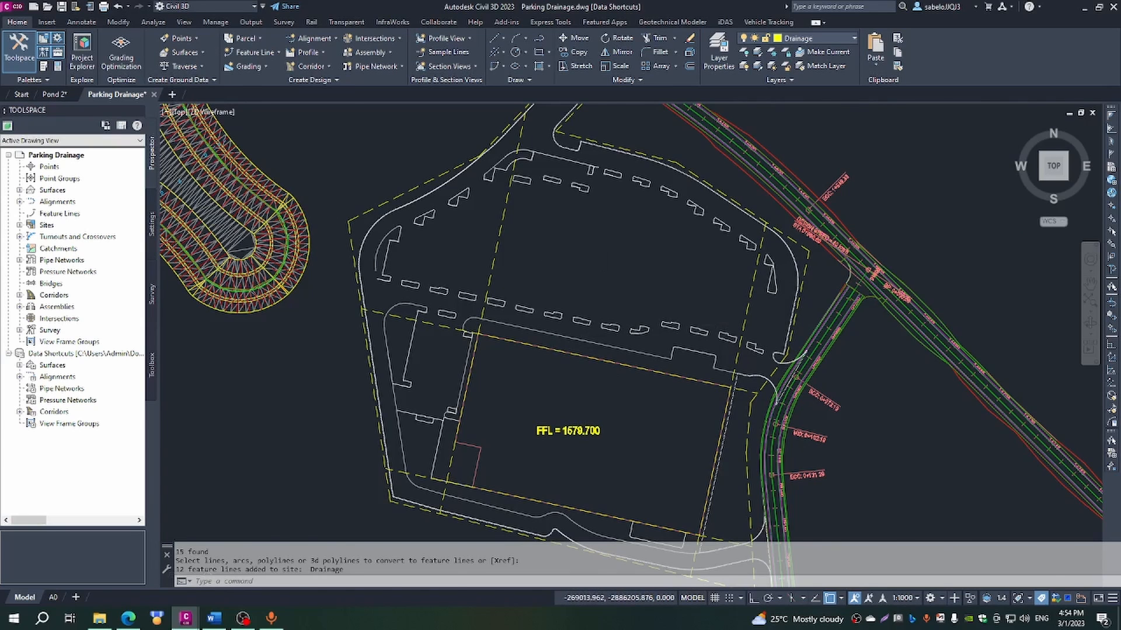
scroll(730, 363, "up", 5)
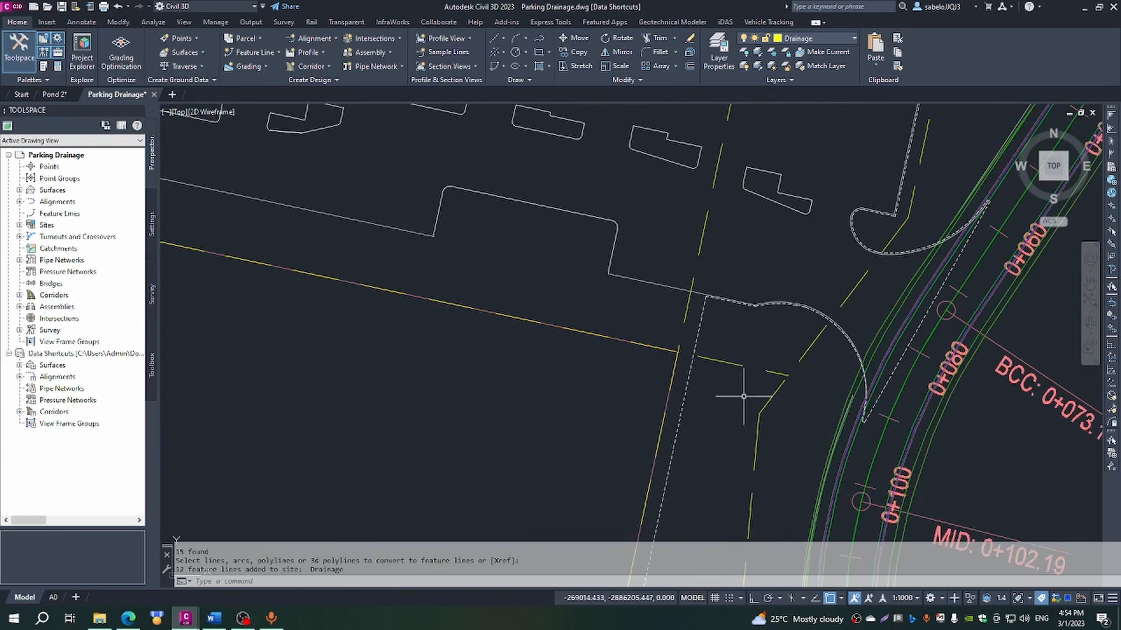
left_click(731, 364)
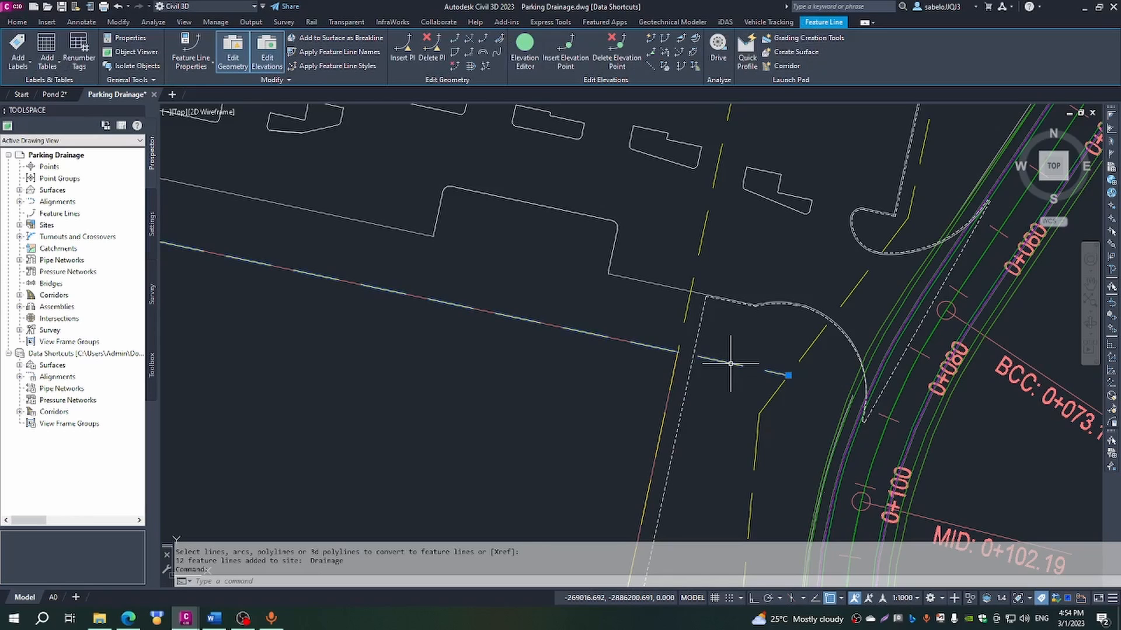
left_click(570, 42)
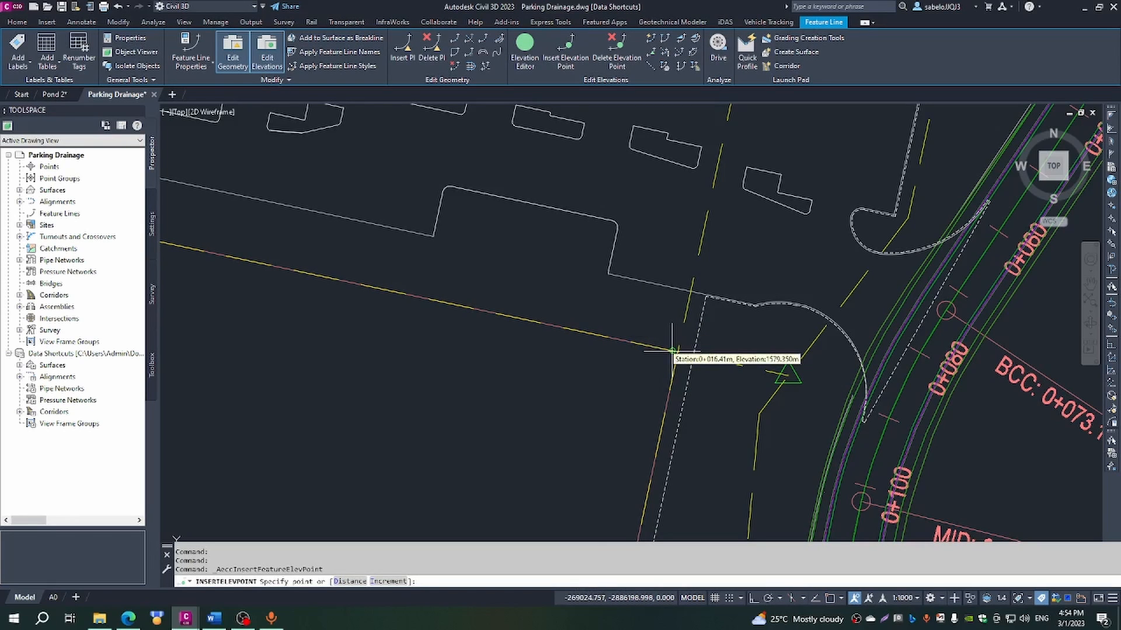
key("F3")
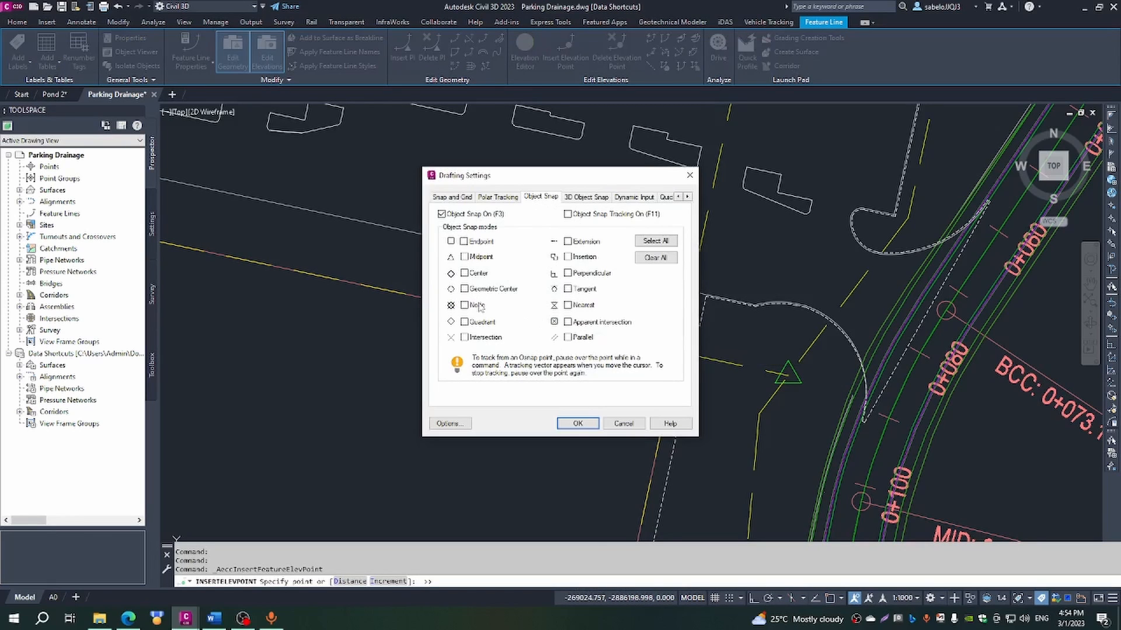
left_click(465, 337)
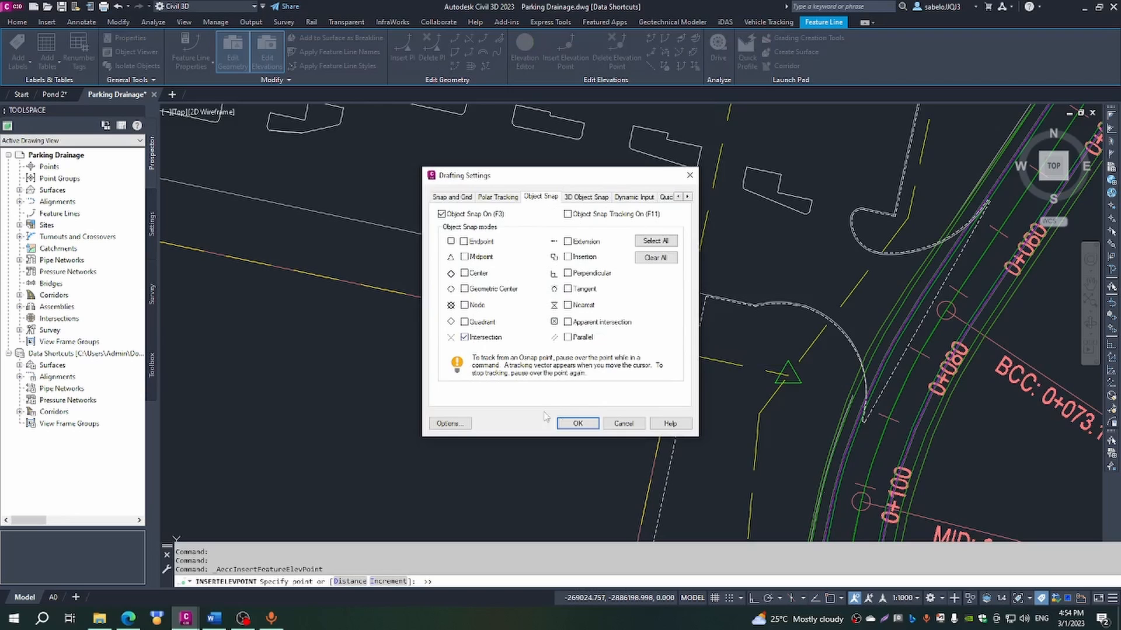
left_click(575, 423)
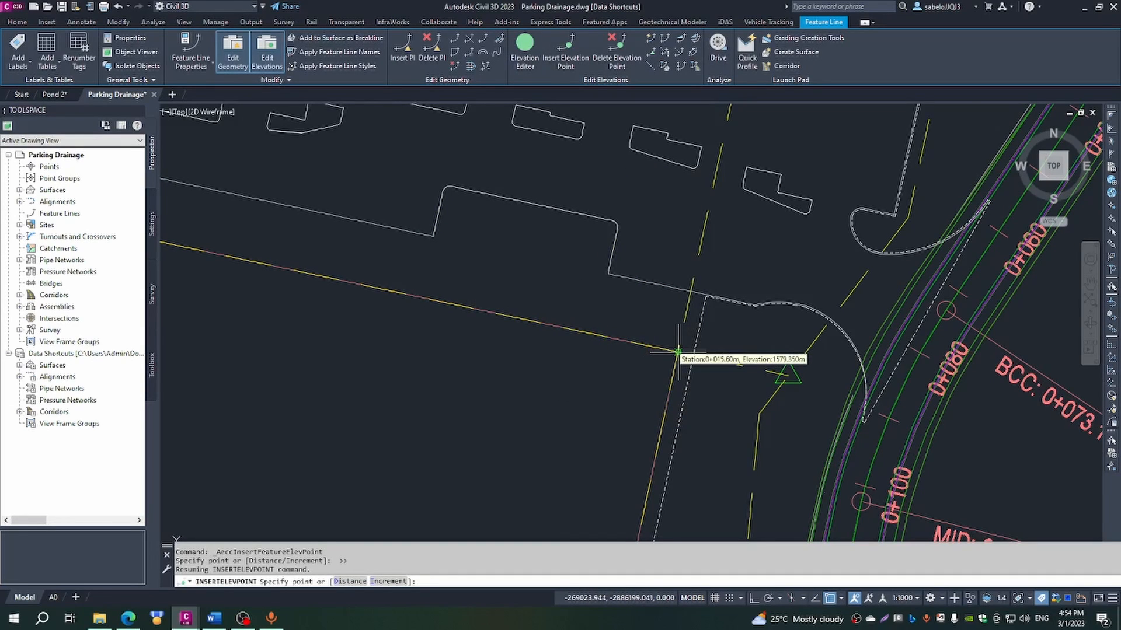
Insert elevation points at 1579.35 m where the north feature line crosses the east and west feature lines at the building corners.
left_click(677, 353)
scroll(646, 373, "down", 3)
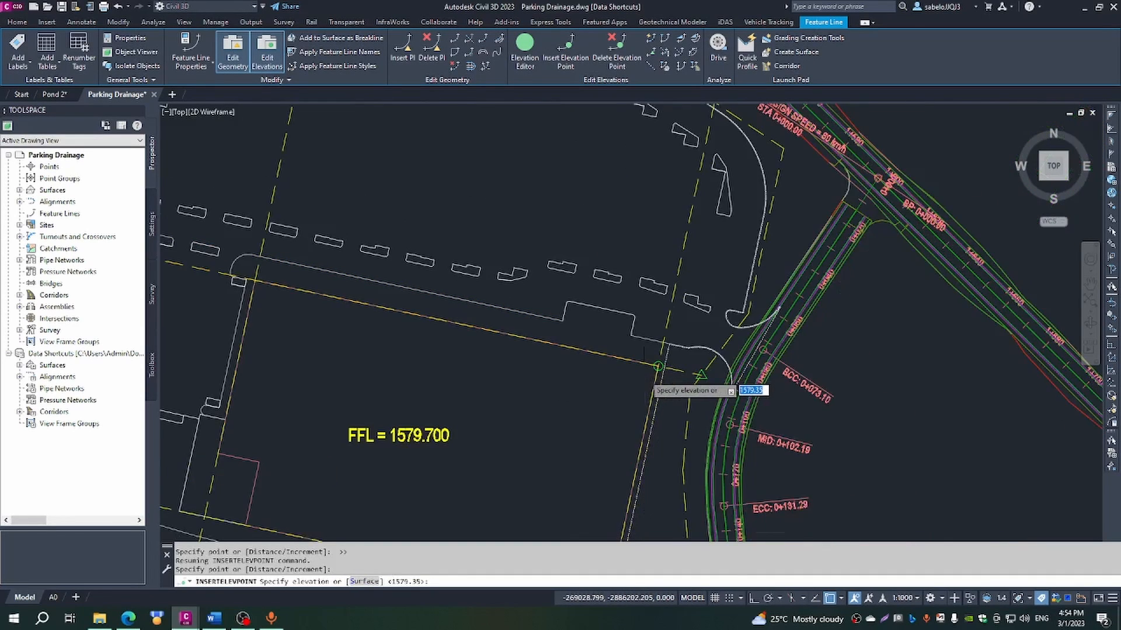
scroll(577, 362, "down", 3)
scroll(485, 334, "up", 5)
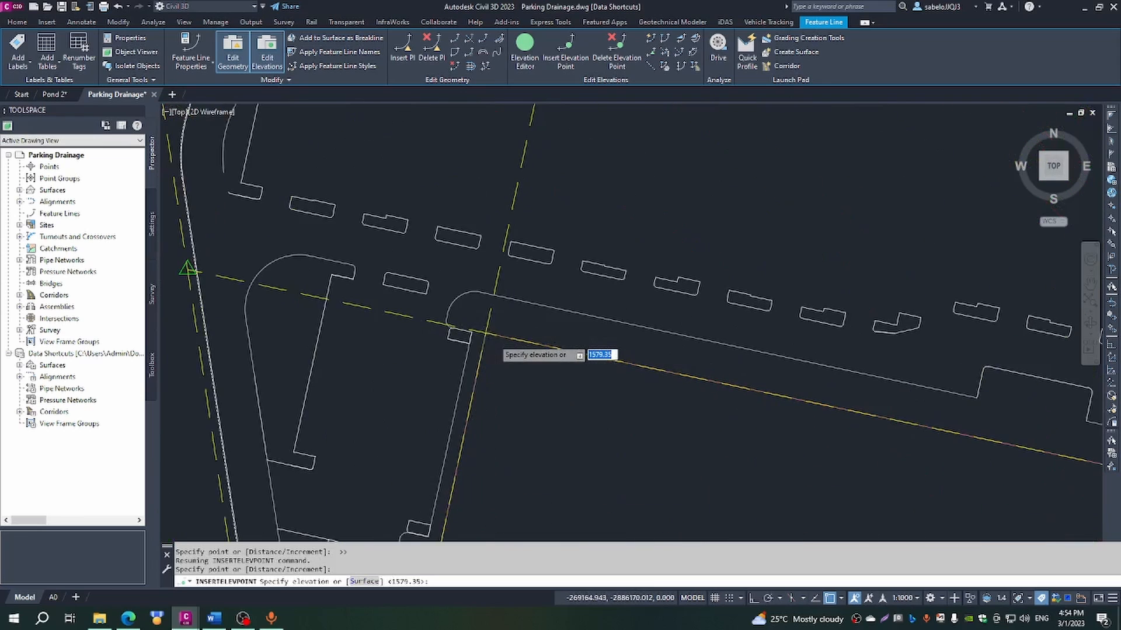
scroll(485, 334, "up", 4)
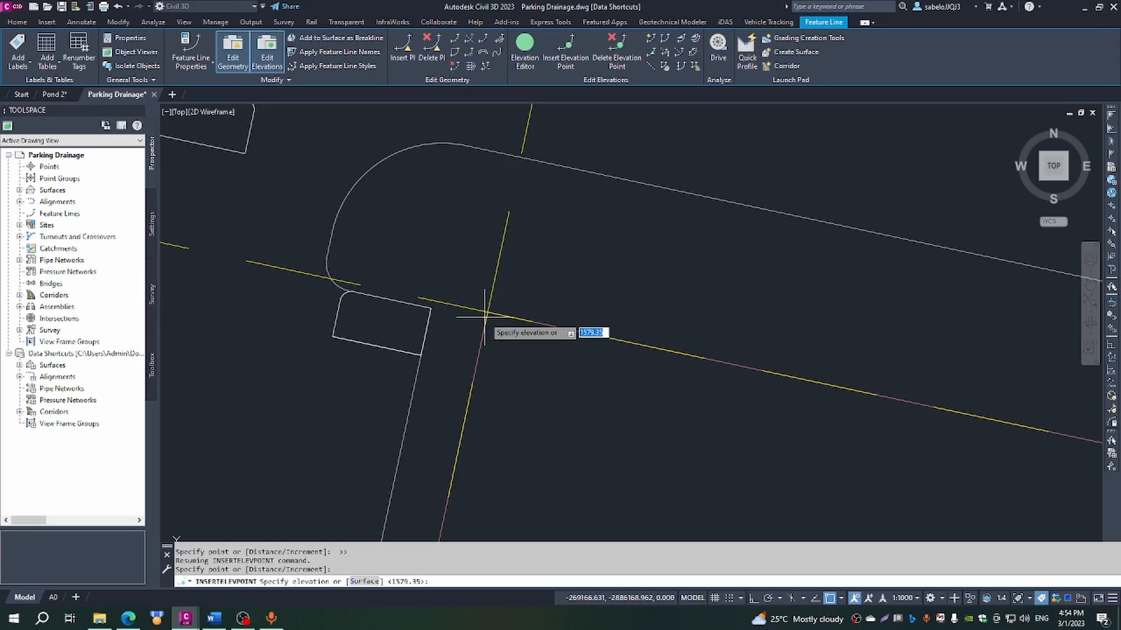
key("Return")
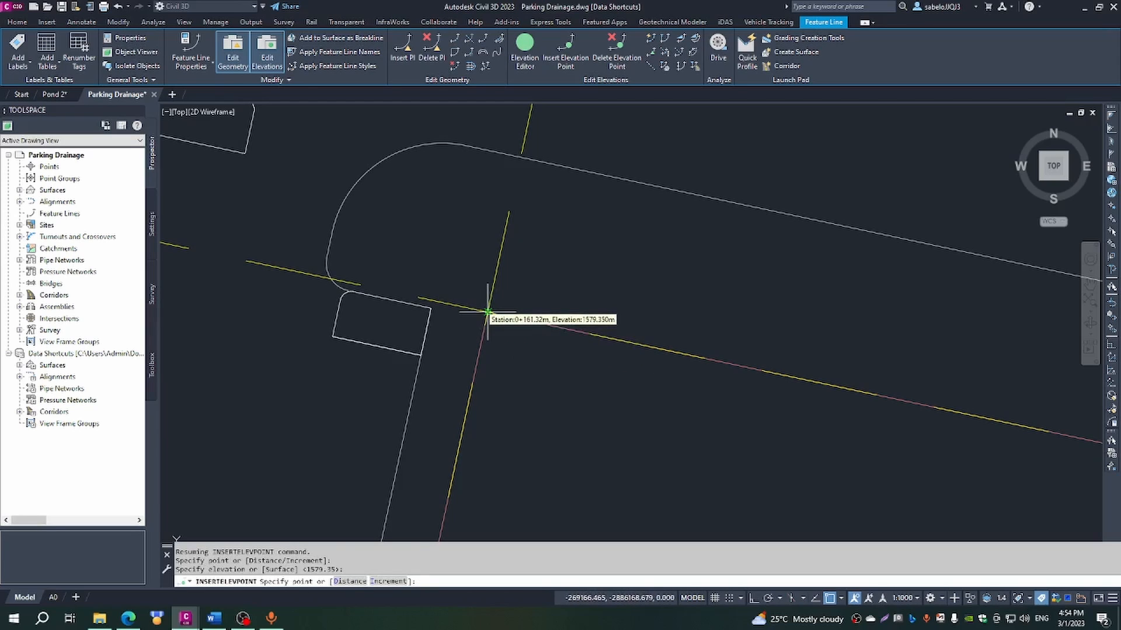
left_click(488, 314)
key("Return")
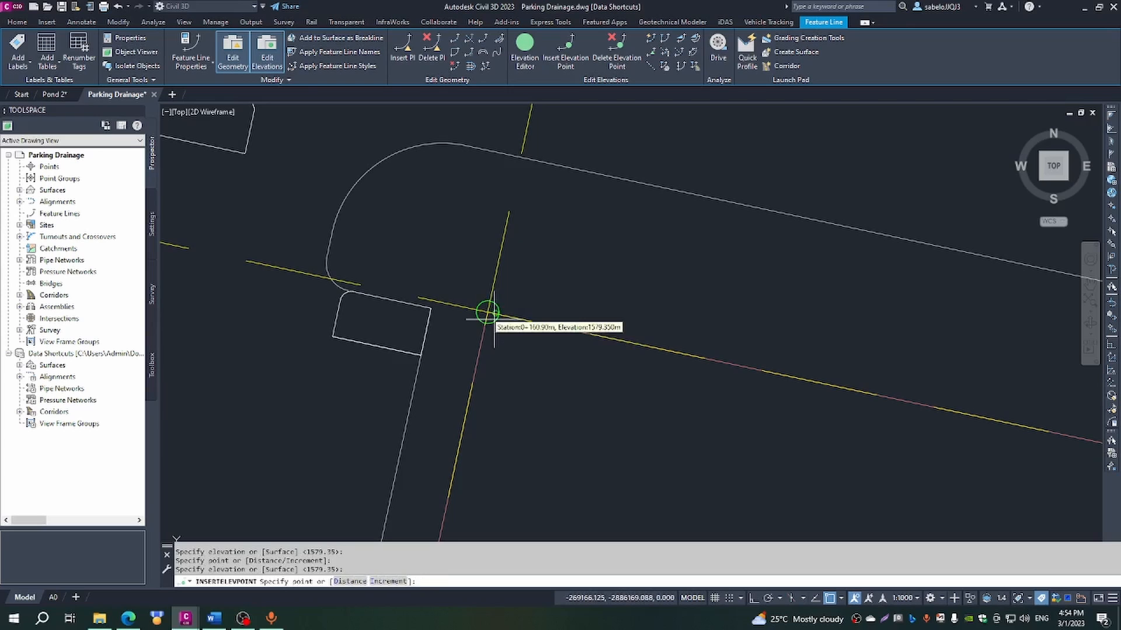
scroll(532, 361, "down", 2)
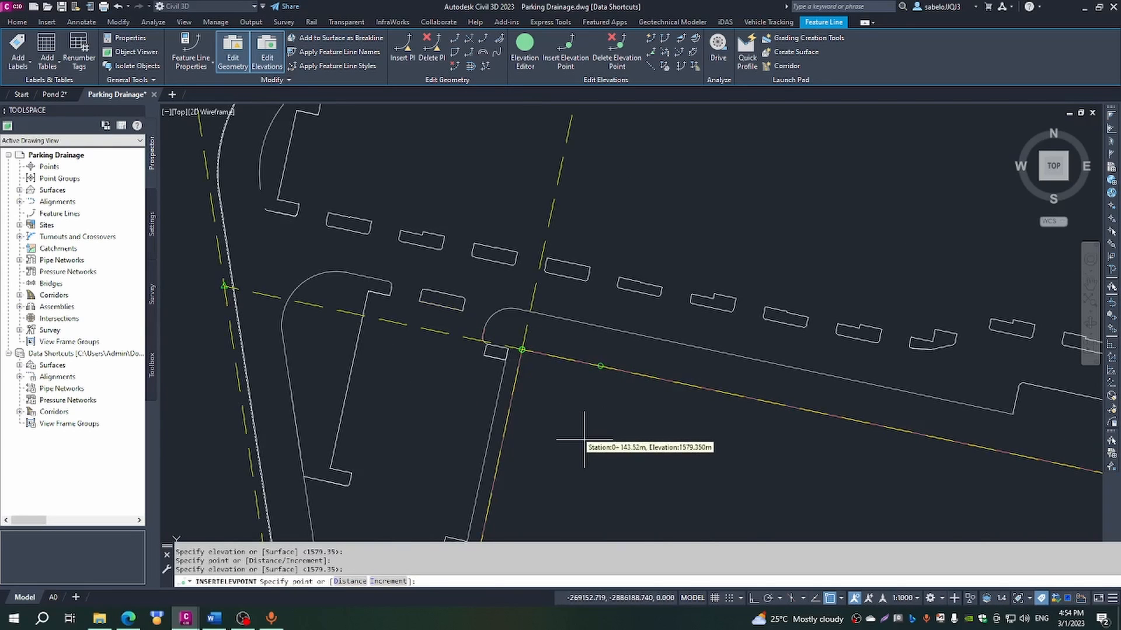
Insert an elevation point at 1579.35 m on the east feature line at its intersection by the building's southeast corner, using object snap.
scroll(586, 439, "down", 6)
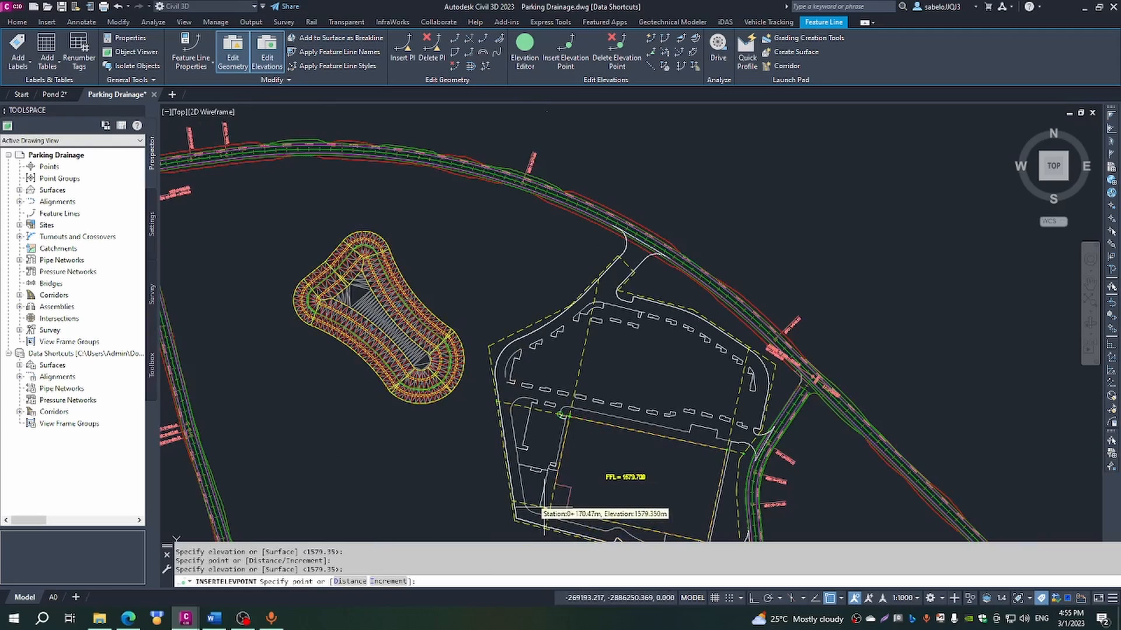
scroll(583, 502, "up", 2)
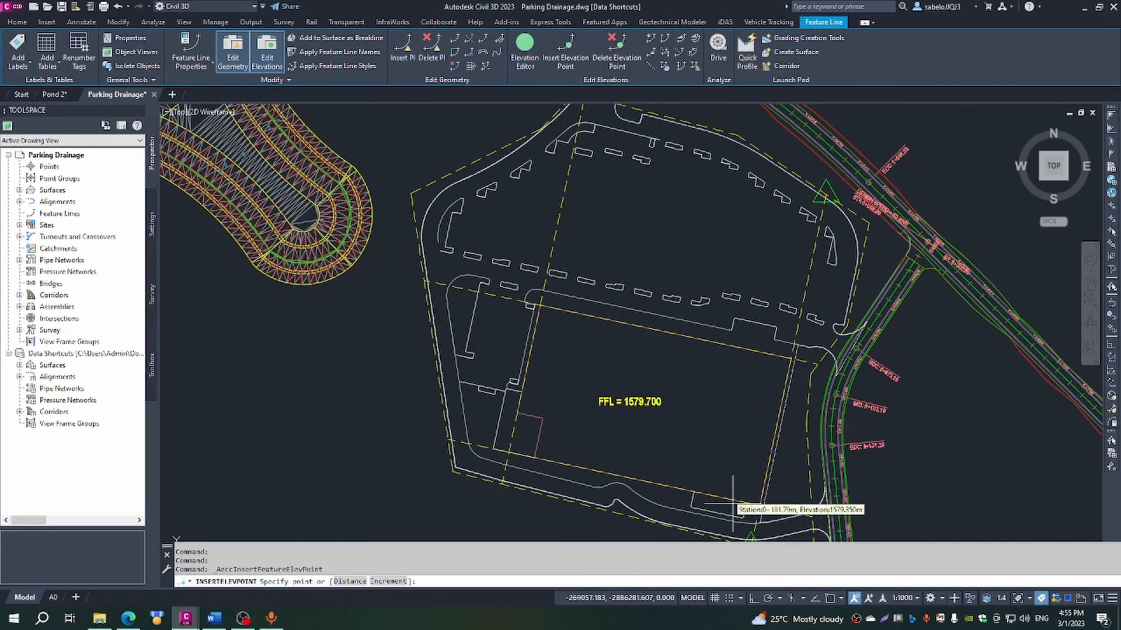
scroll(756, 507, "up", 5)
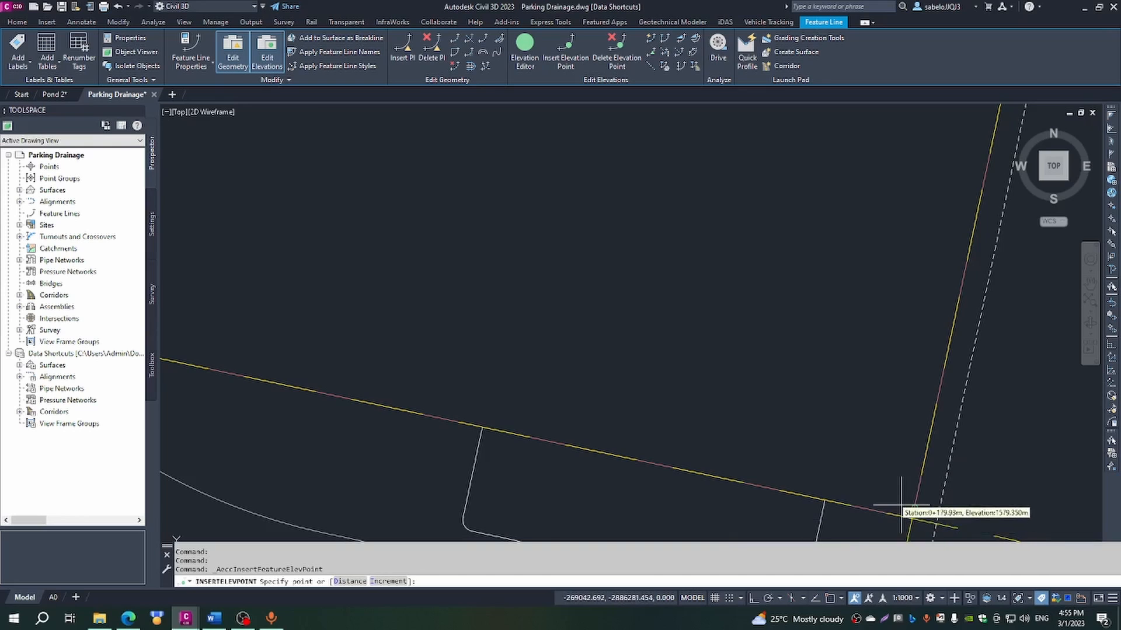
scroll(909, 519, "down", 4)
scroll(904, 530, "up", 2)
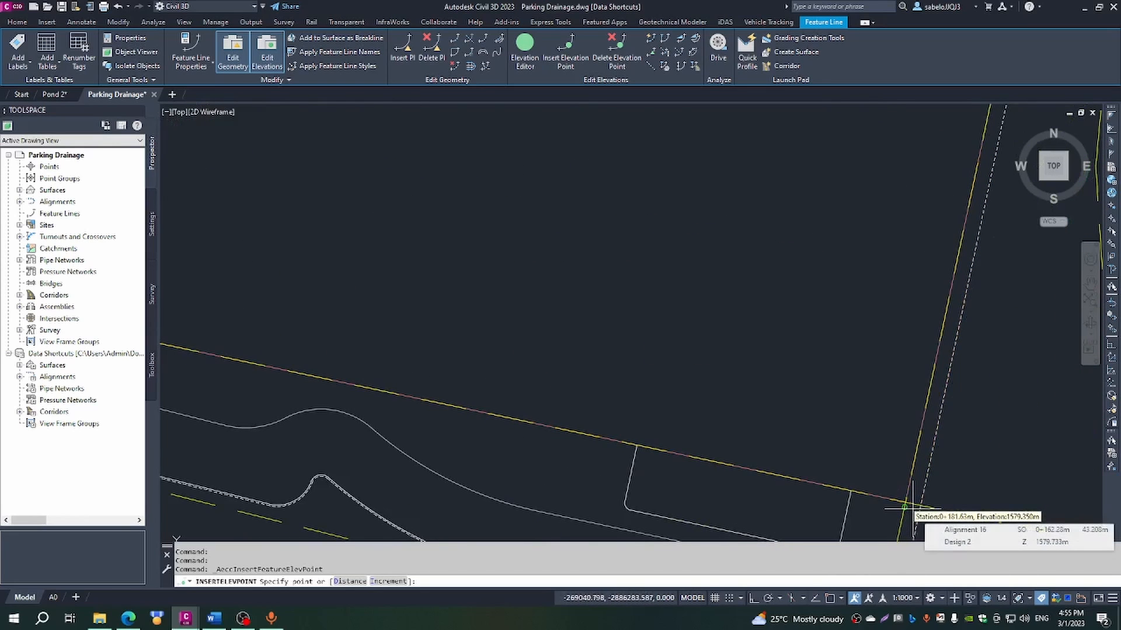
key("F3")
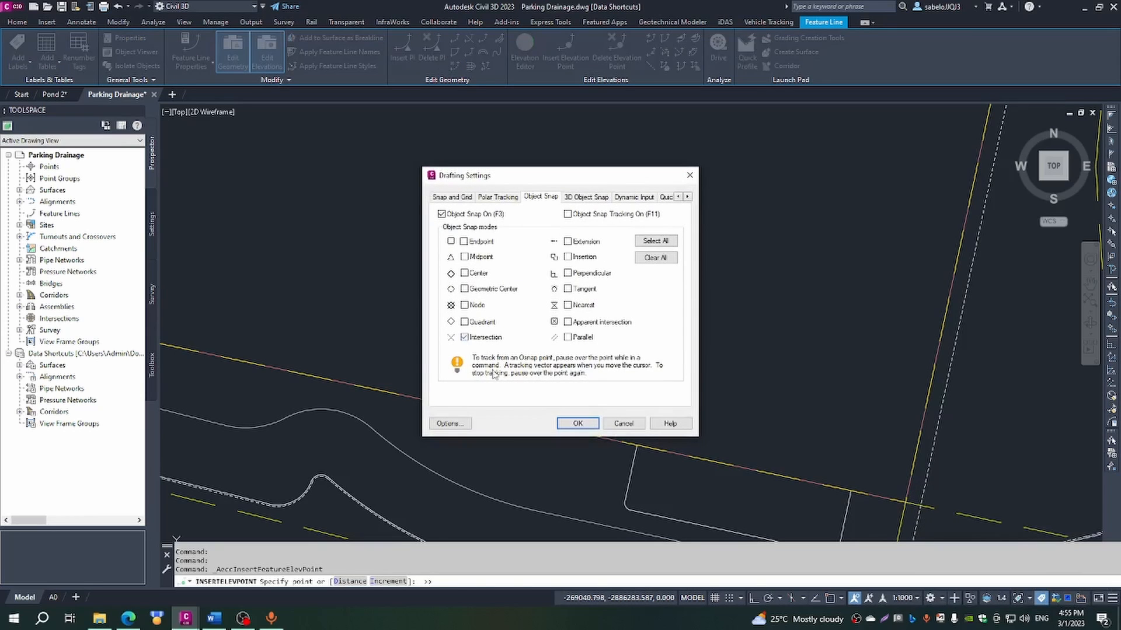
left_click(577, 423)
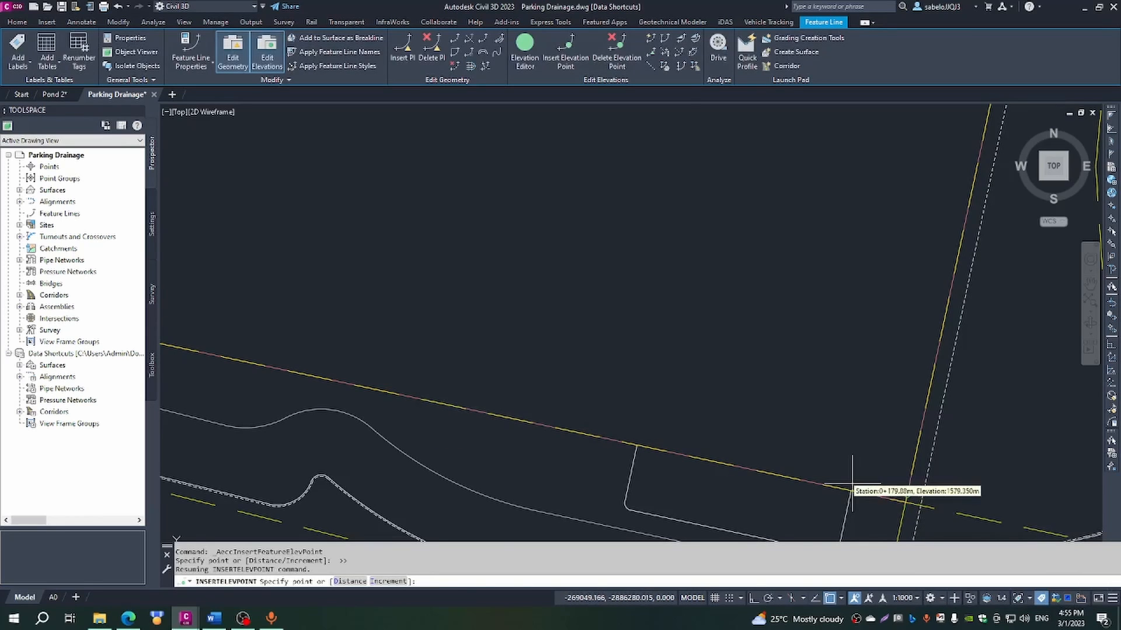
left_click(904, 503)
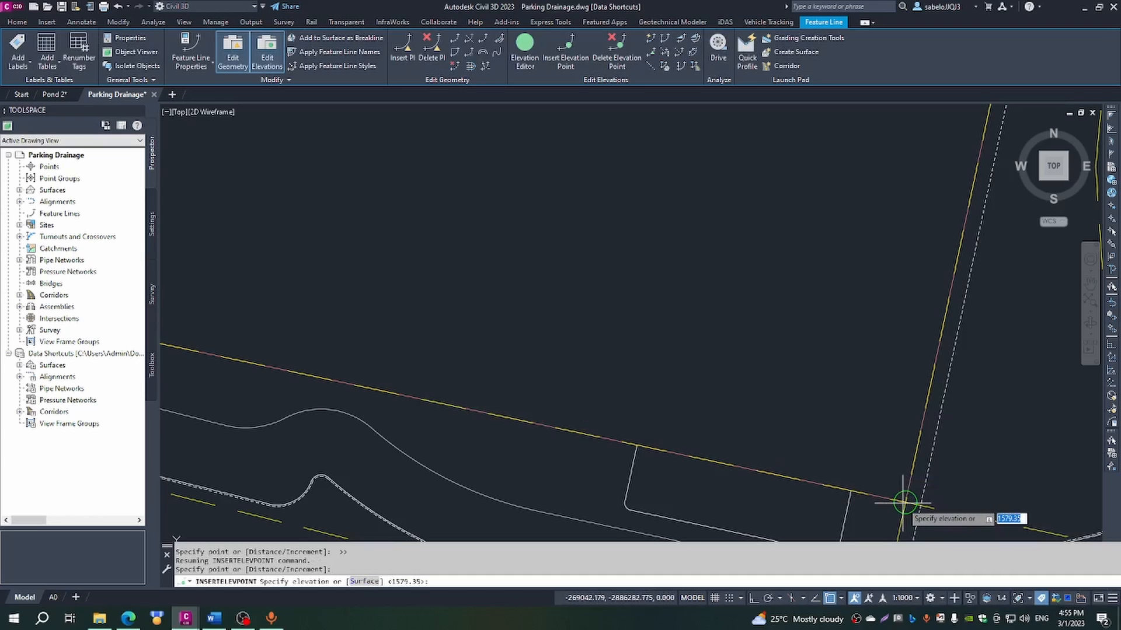
key("Return")
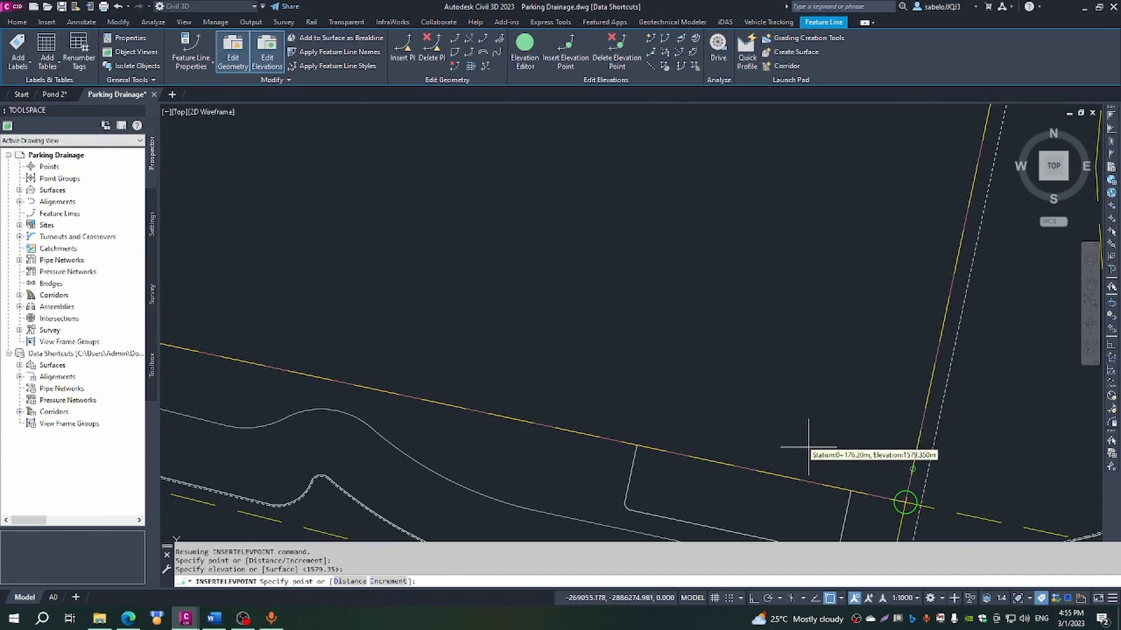
Insert an elevation point at 1579.35 m on the east feature line where it crosses the north feature line.
scroll(803, 454, "down", 5)
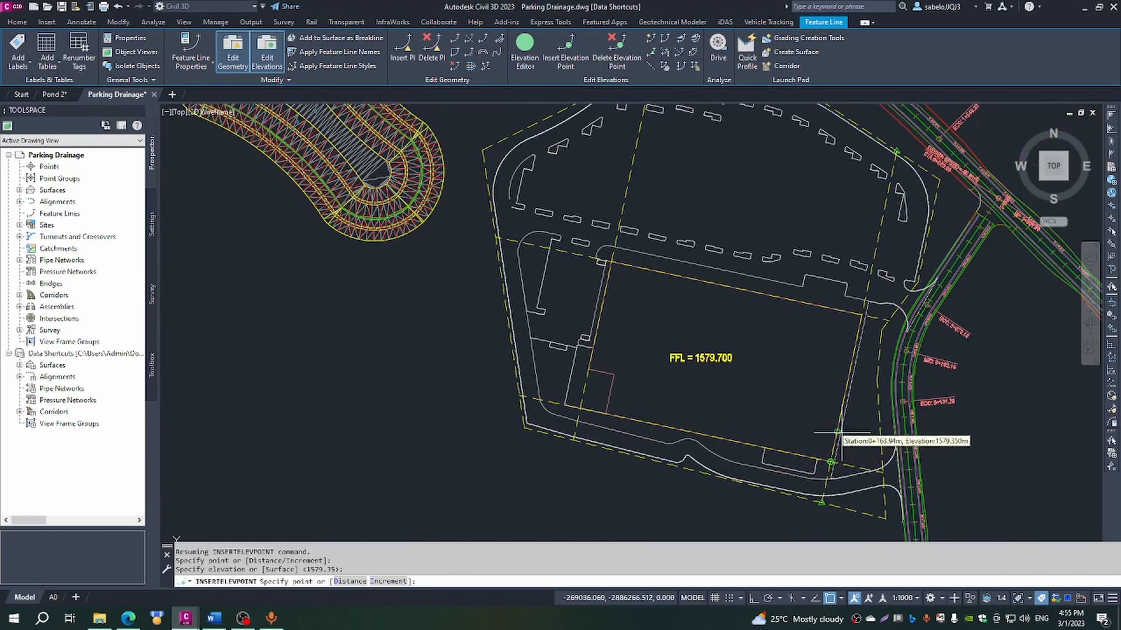
scroll(851, 316, "up", 5)
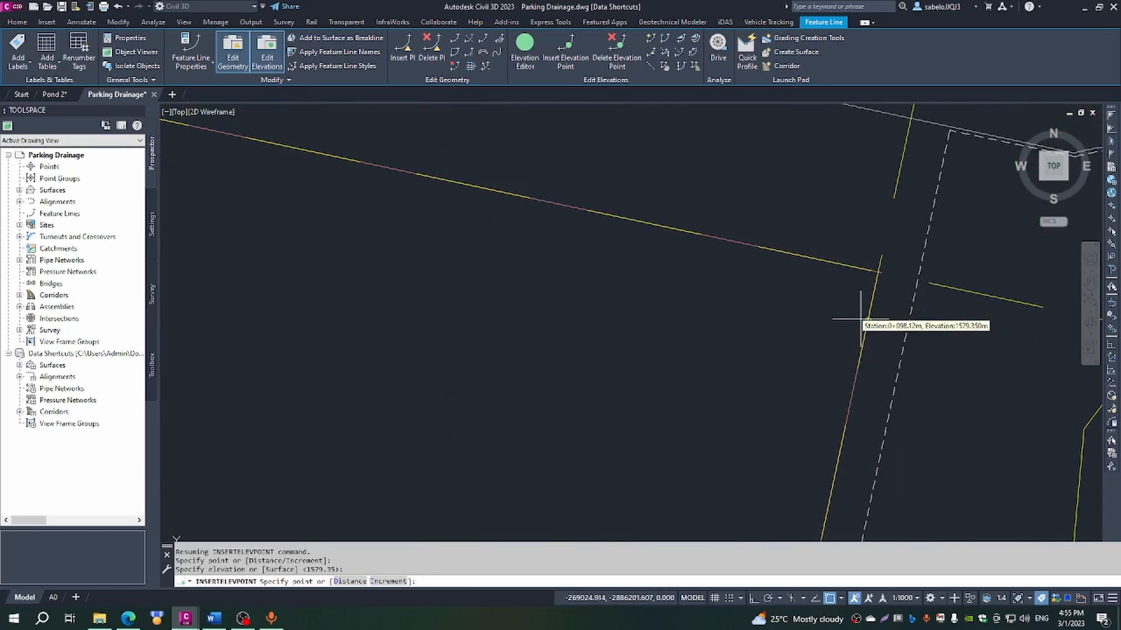
left_click(878, 271)
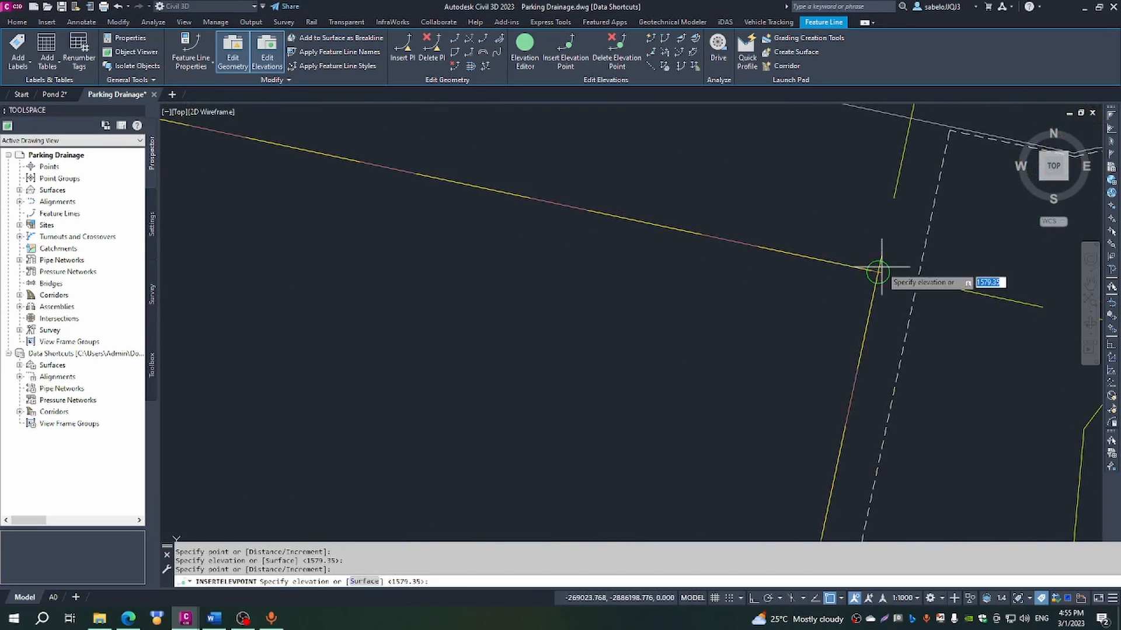
key("Return")
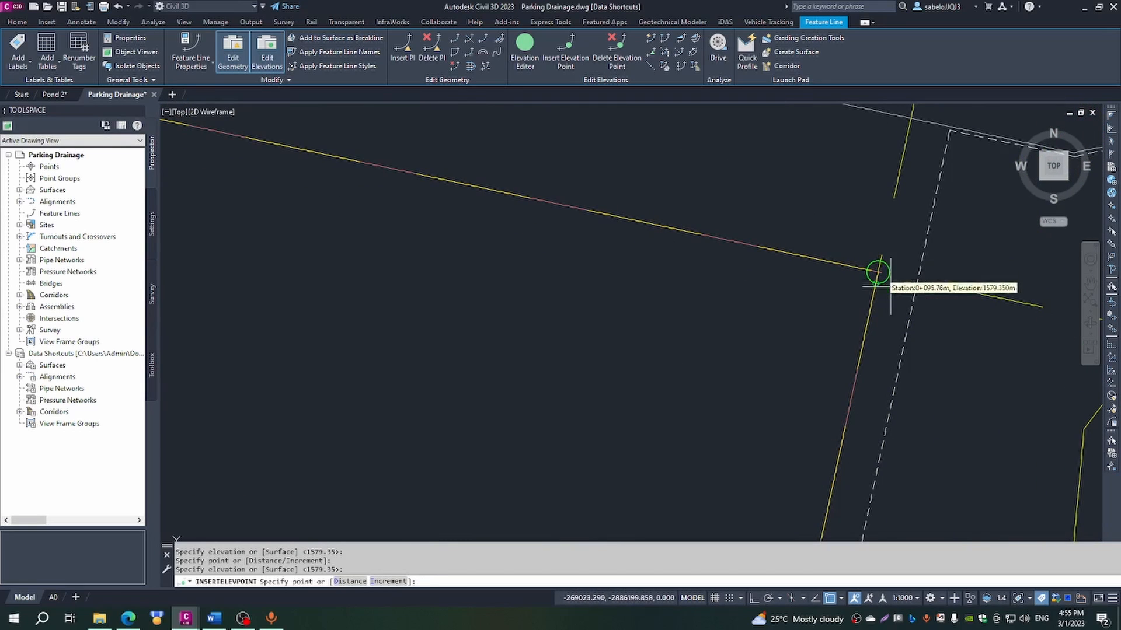
Finish inserting elevation points on the east feature line.
scroll(910, 337, "down", 2)
scroll(911, 335, "down", 4)
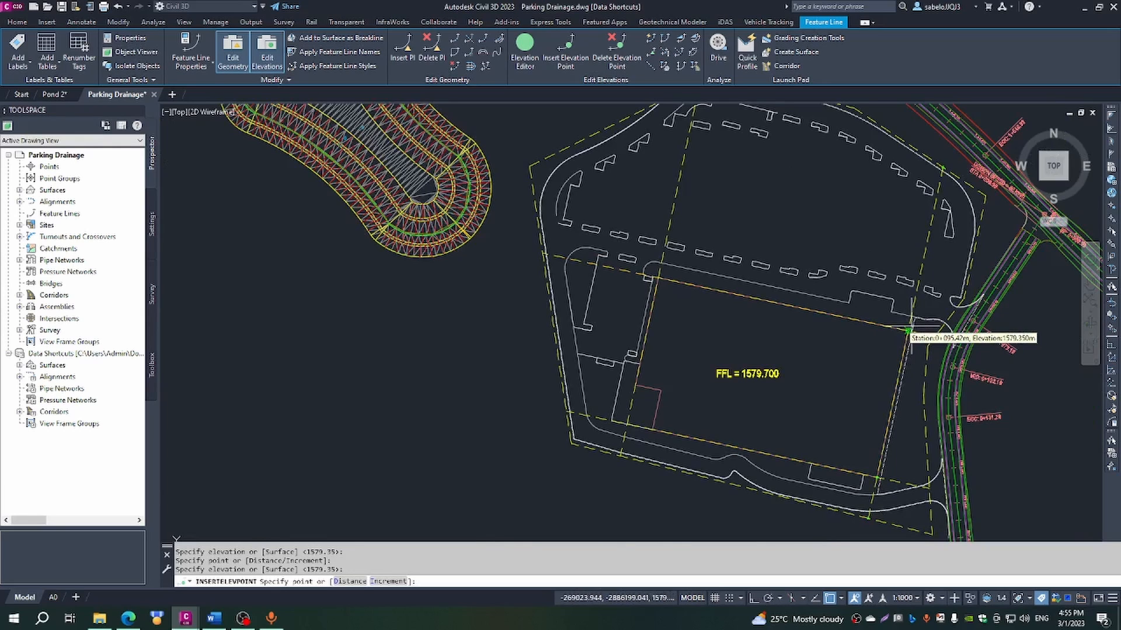
key("Escape")
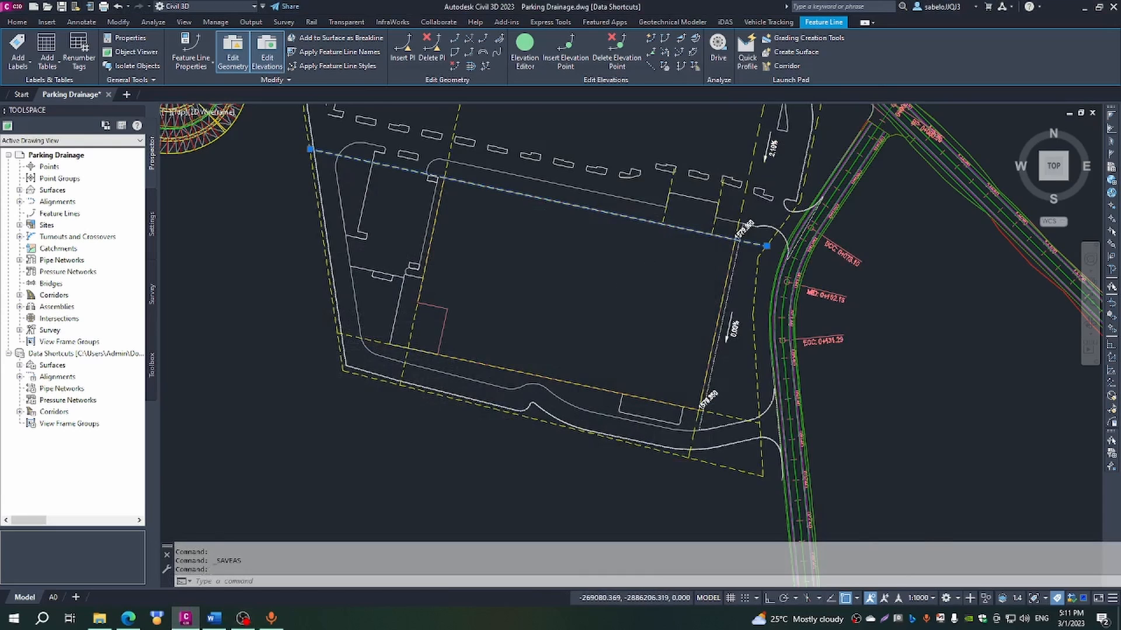
Add elevation and grade labels to all segments of the feature line along the building's north side, using multiple-segment labelling.
scroll(619, 250, "down", 4)
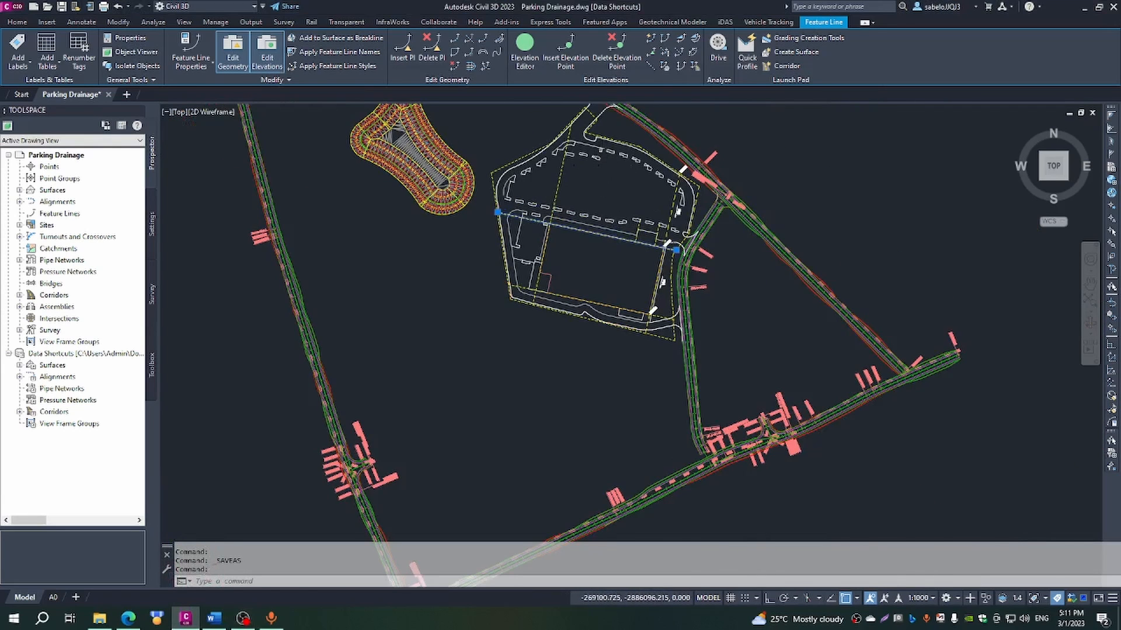
scroll(603, 166, "up", 2)
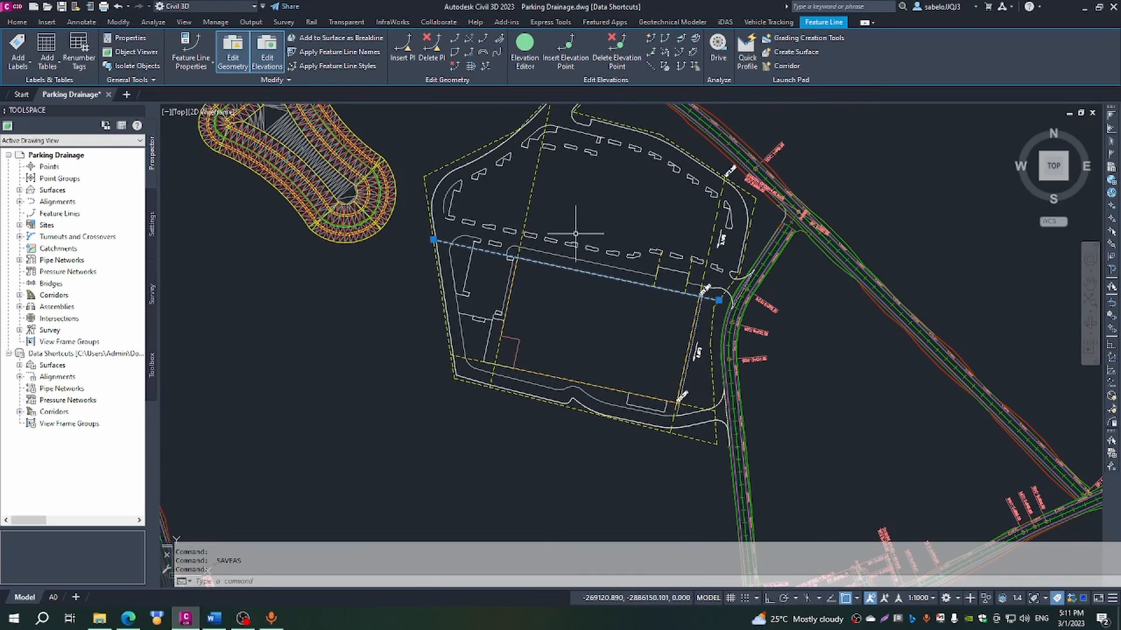
scroll(572, 221, "up", 2)
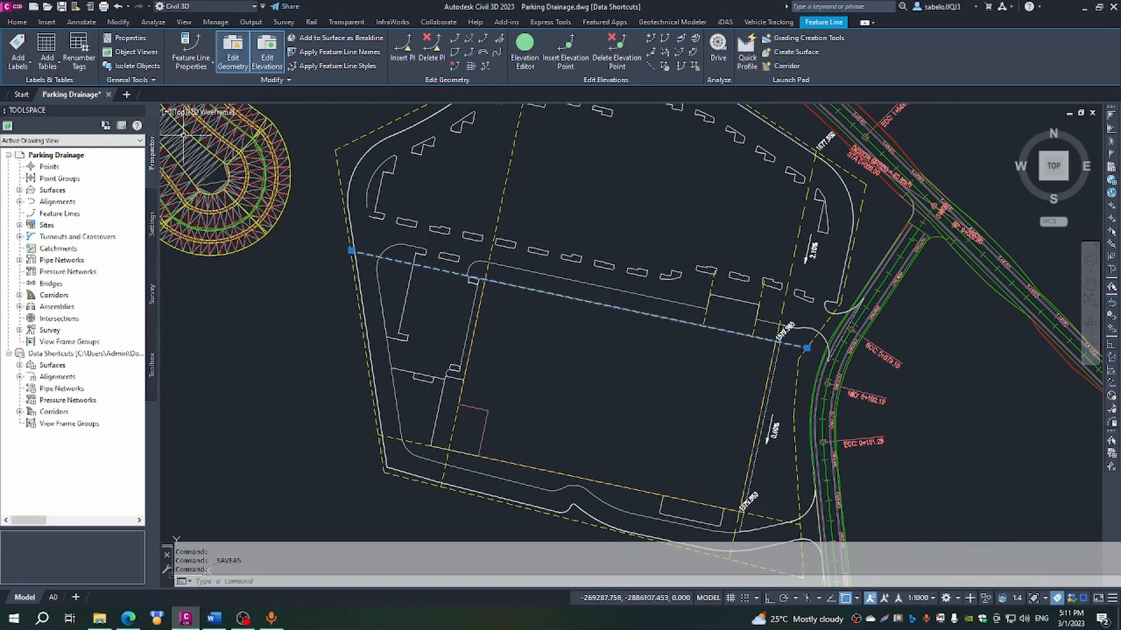
left_click(32, 61)
left_click(58, 120)
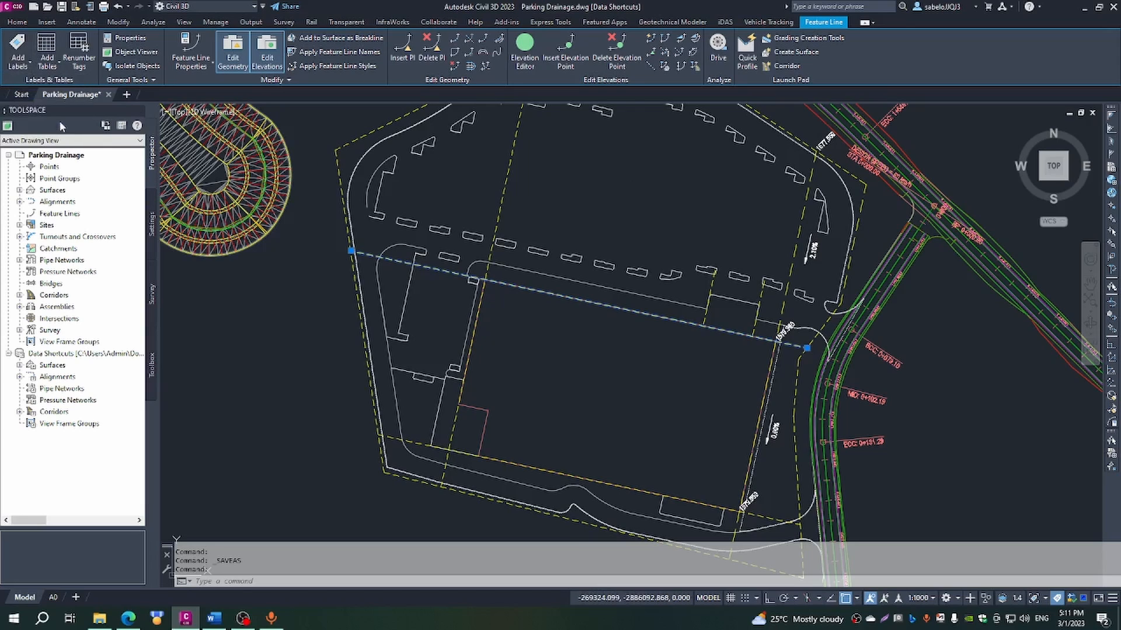
left_click(28, 62)
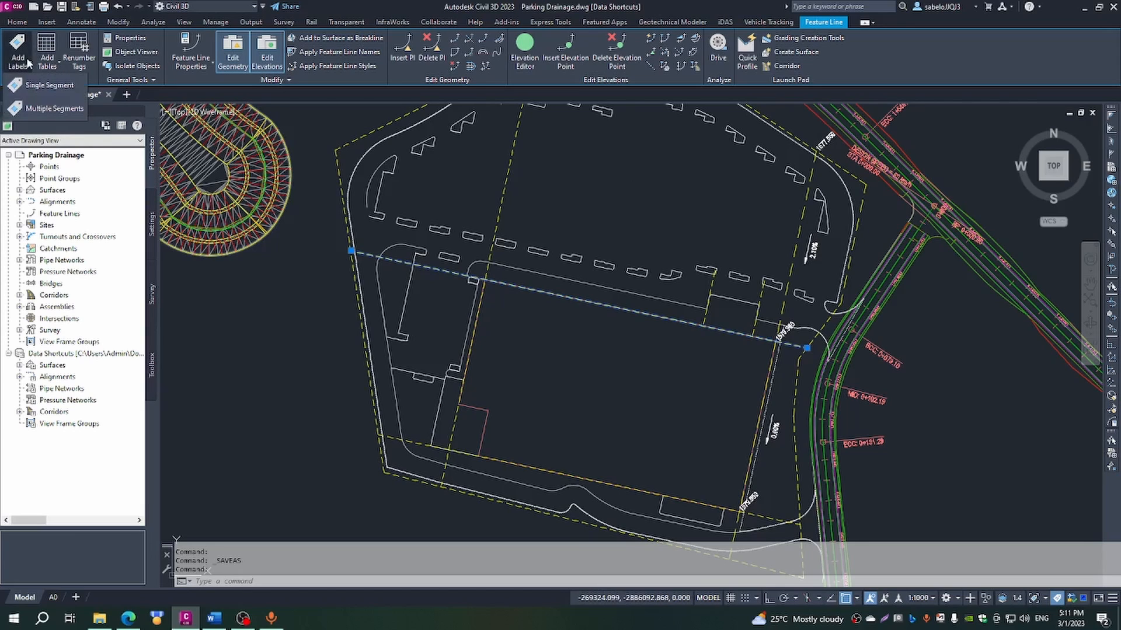
left_click(41, 112)
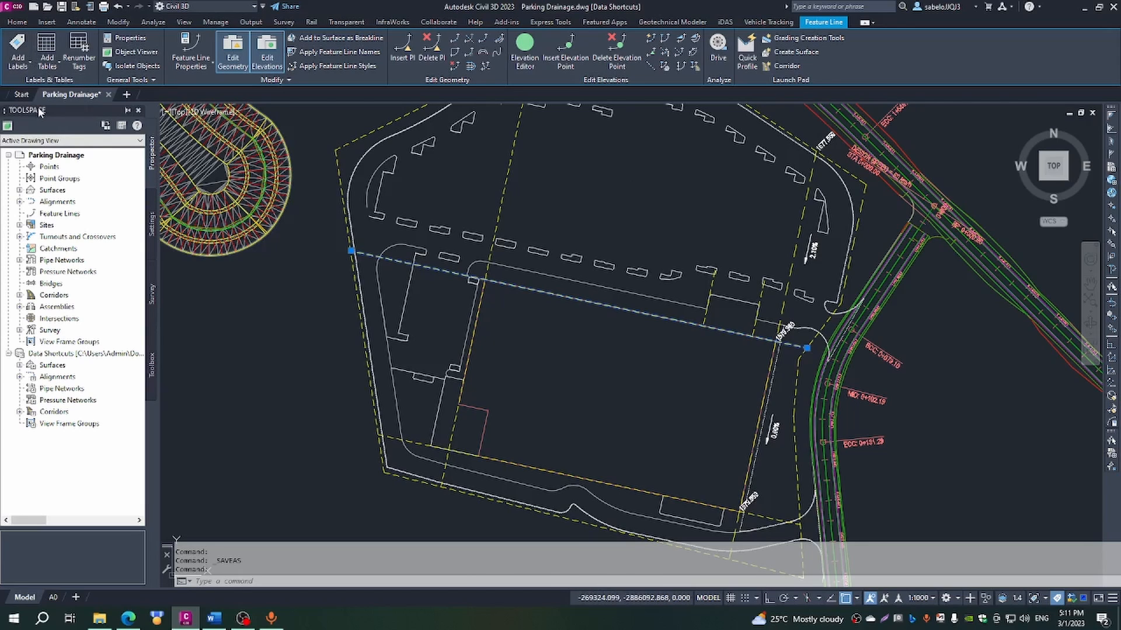
left_click(433, 267)
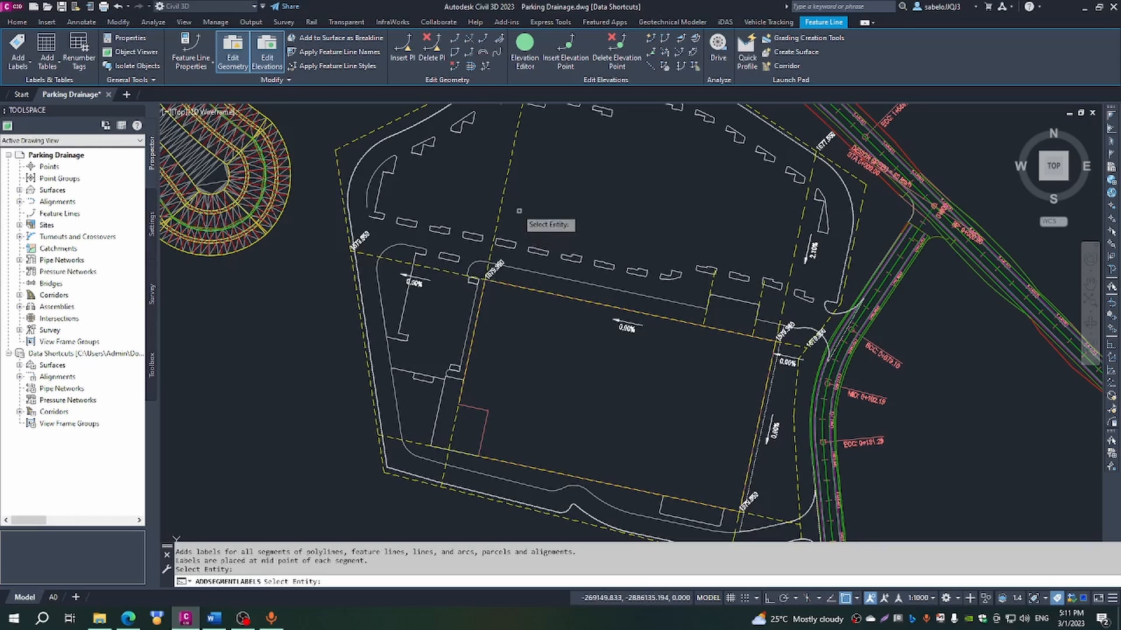
Add segment labels to the feature line along the building's west side and to the parking's west and northwest boundary lines.
left_click(502, 197)
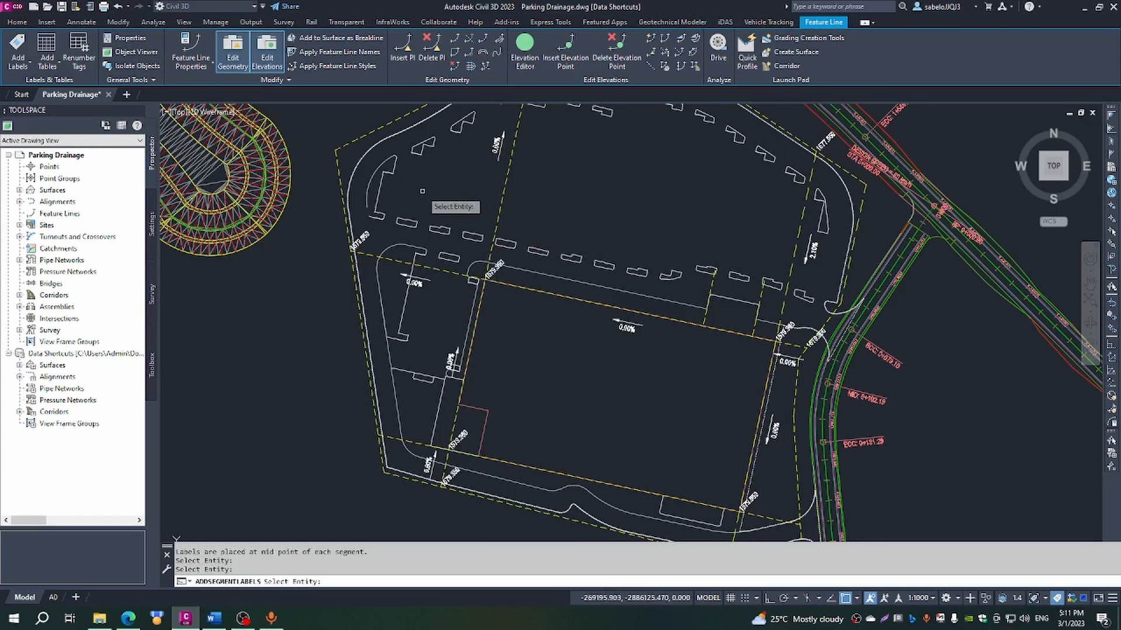
left_click(344, 190)
left_click(364, 139)
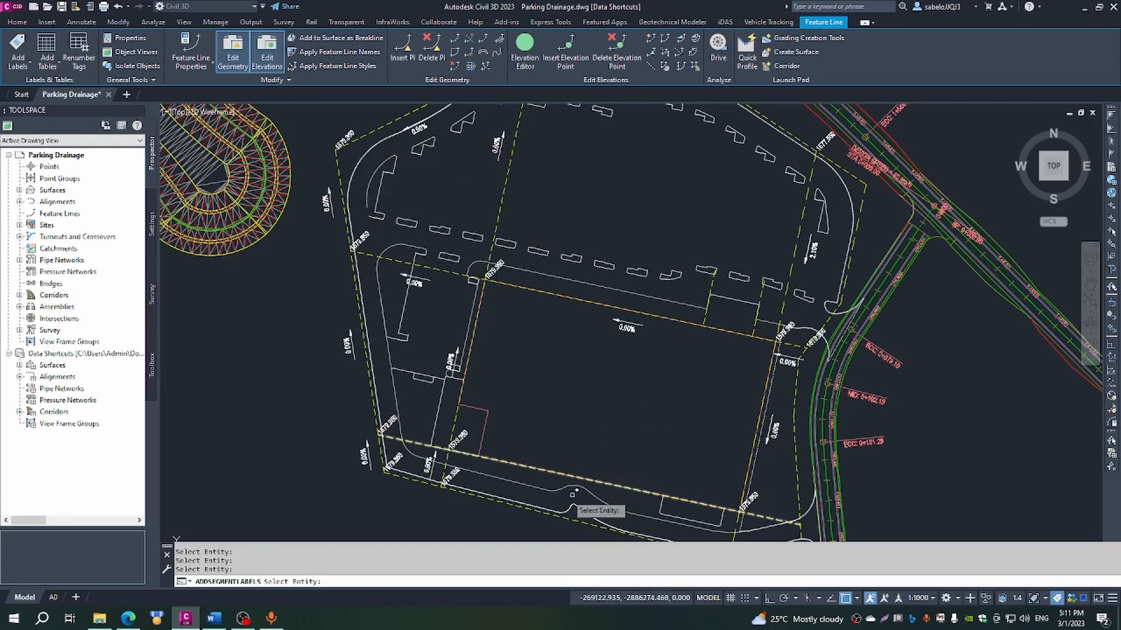
Add segment labels to the feature line along the building's south side and to the parking's south, east and northeast boundary lines.
left_click(414, 442)
scroll(524, 410, "down", 2)
left_click(546, 489)
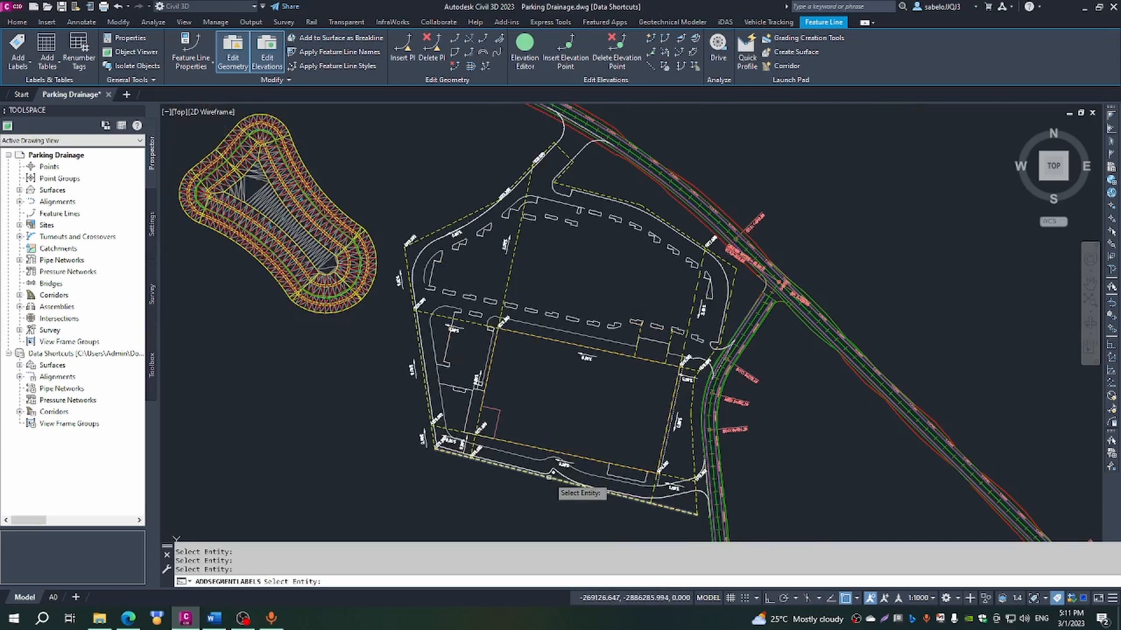
left_click(694, 446)
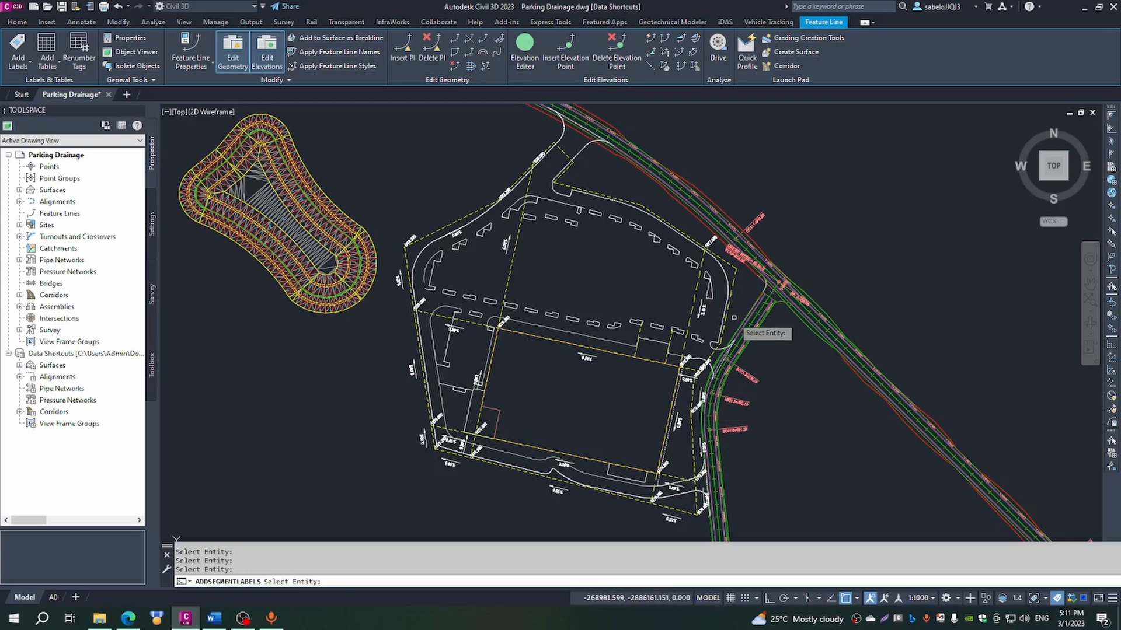
left_click(735, 285)
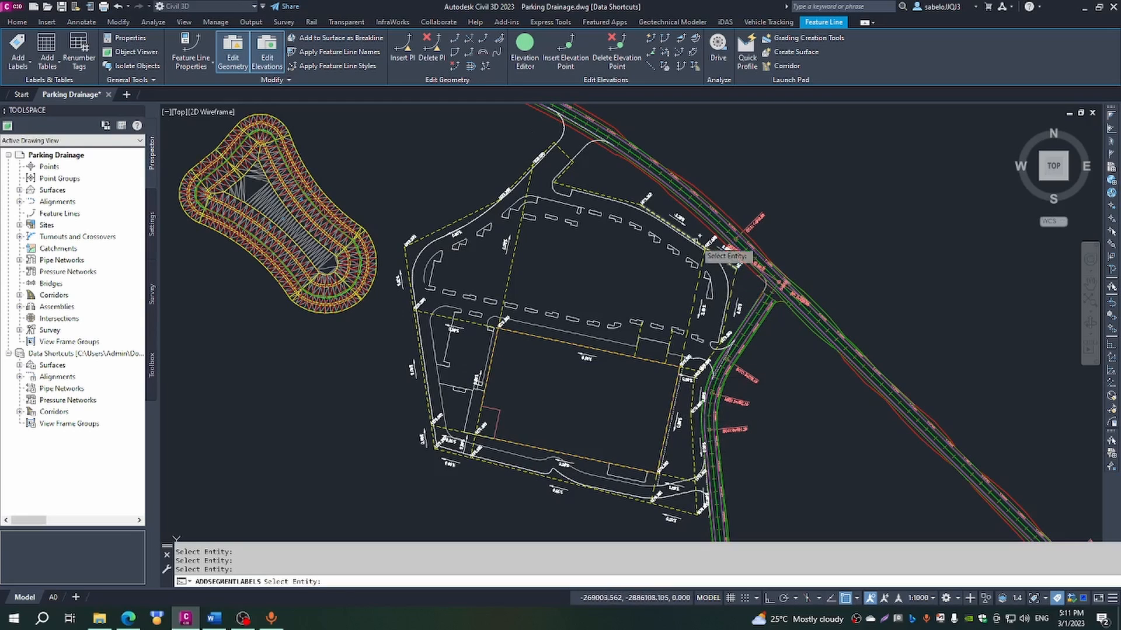
left_click(623, 200)
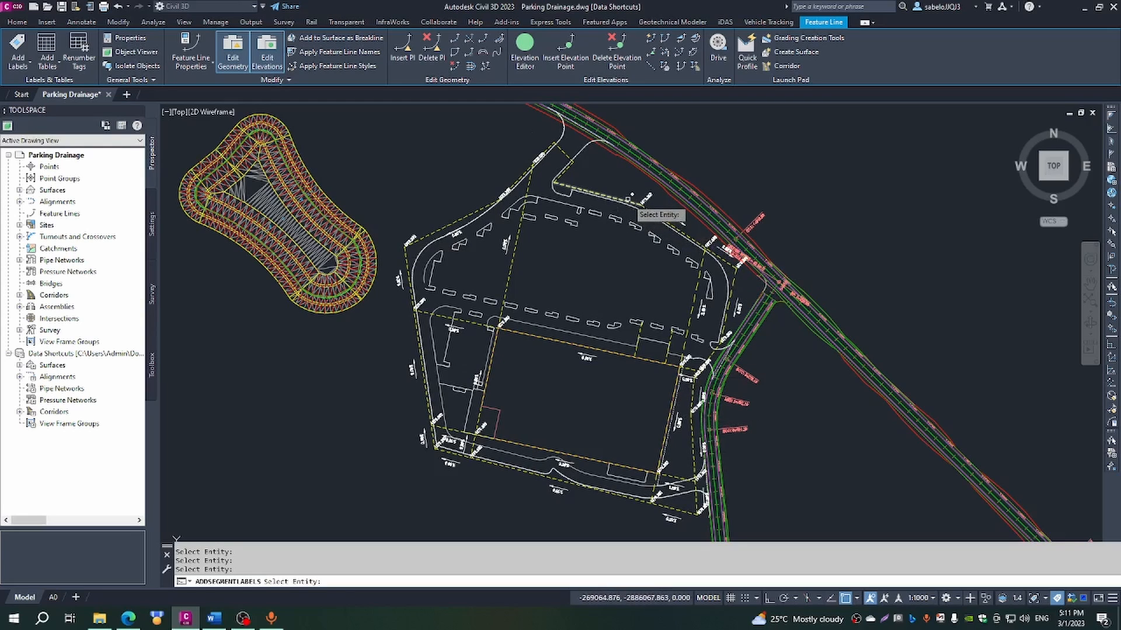
Label the remaining feature line segments around the parking's northern entrance, then end the labelling and clear the selection.
scroll(554, 169, "up", 4)
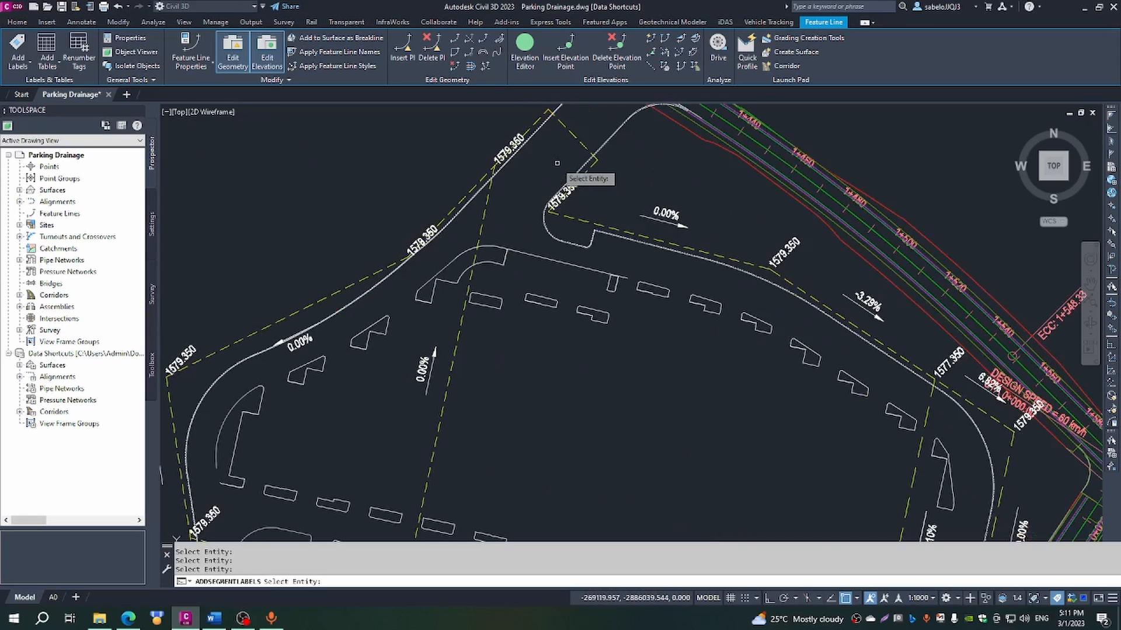
left_click(588, 155)
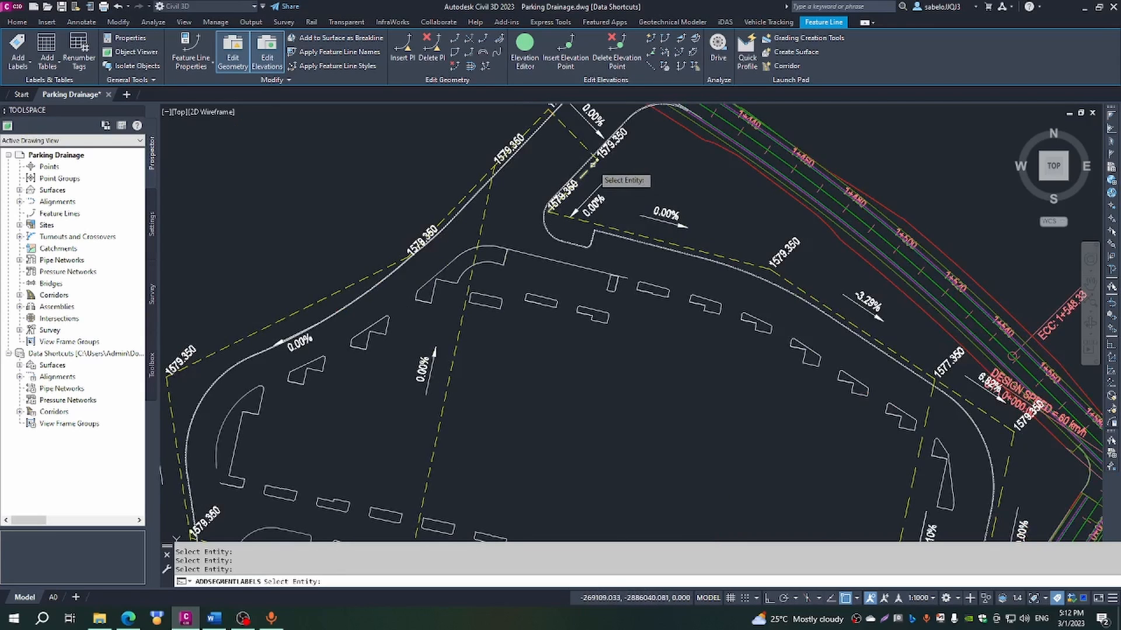
left_click(481, 174)
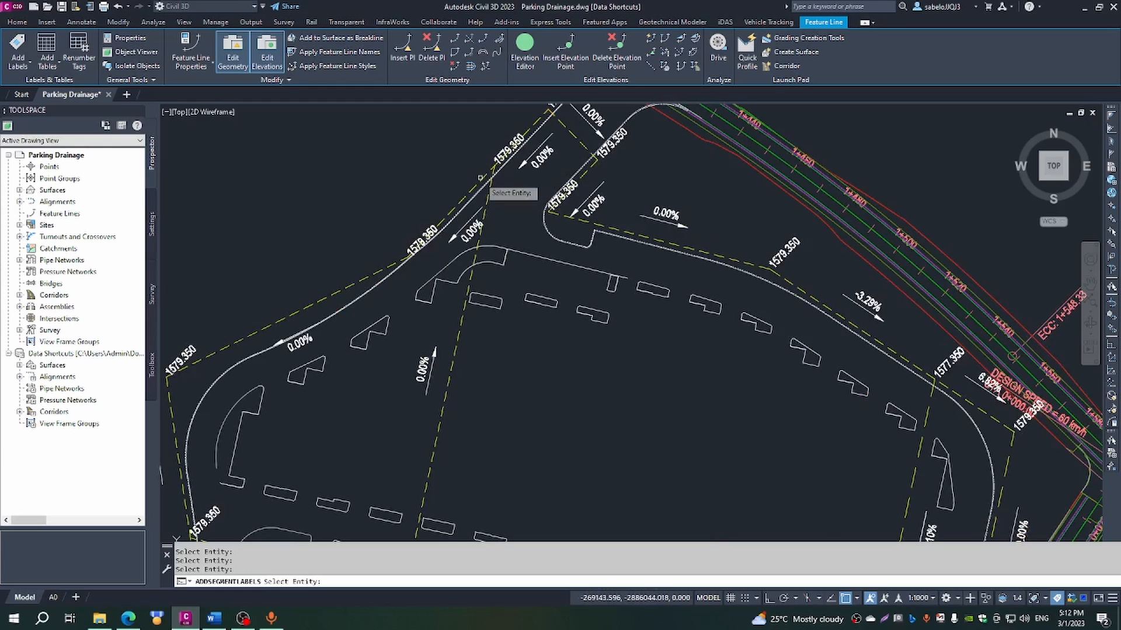
scroll(352, 283, "down", 5)
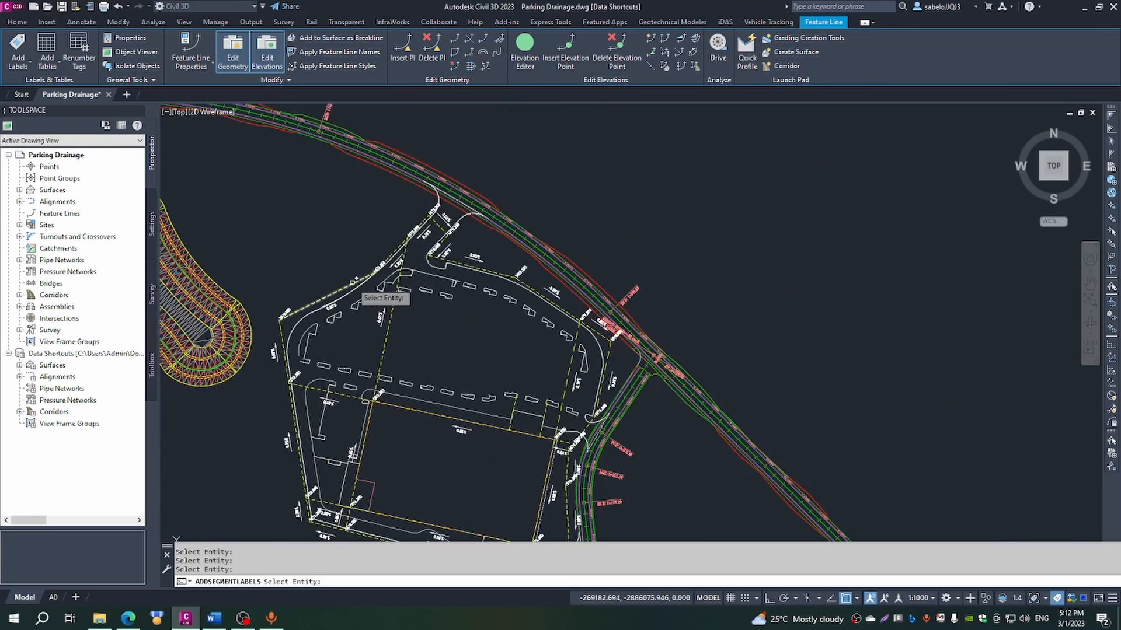
scroll(280, 405, "up", 5)
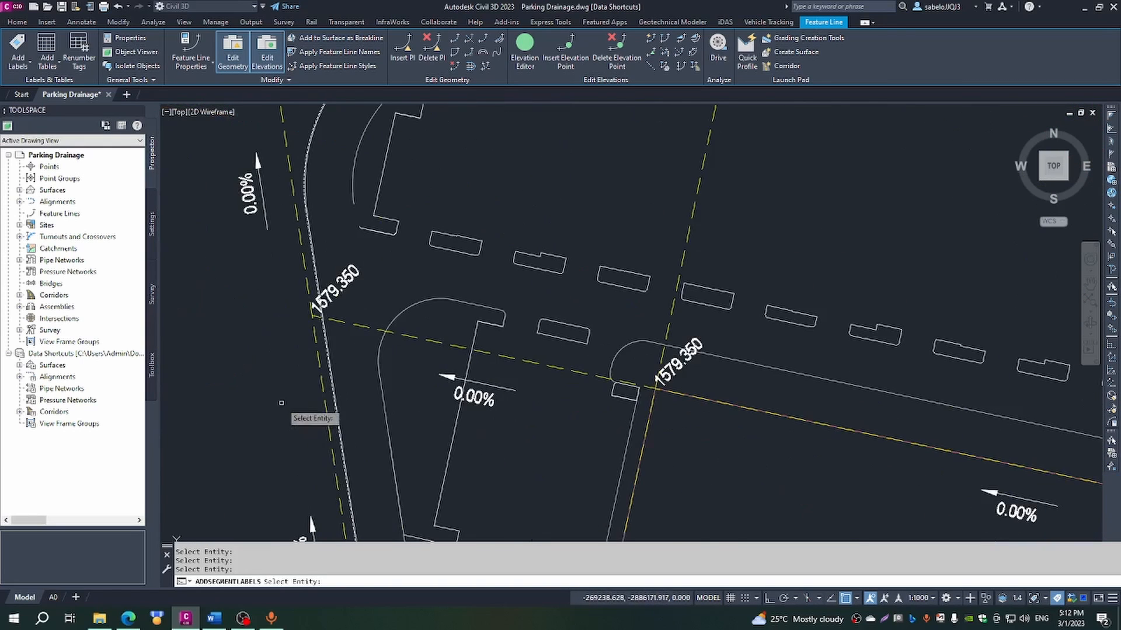
scroll(315, 390, "down", 2)
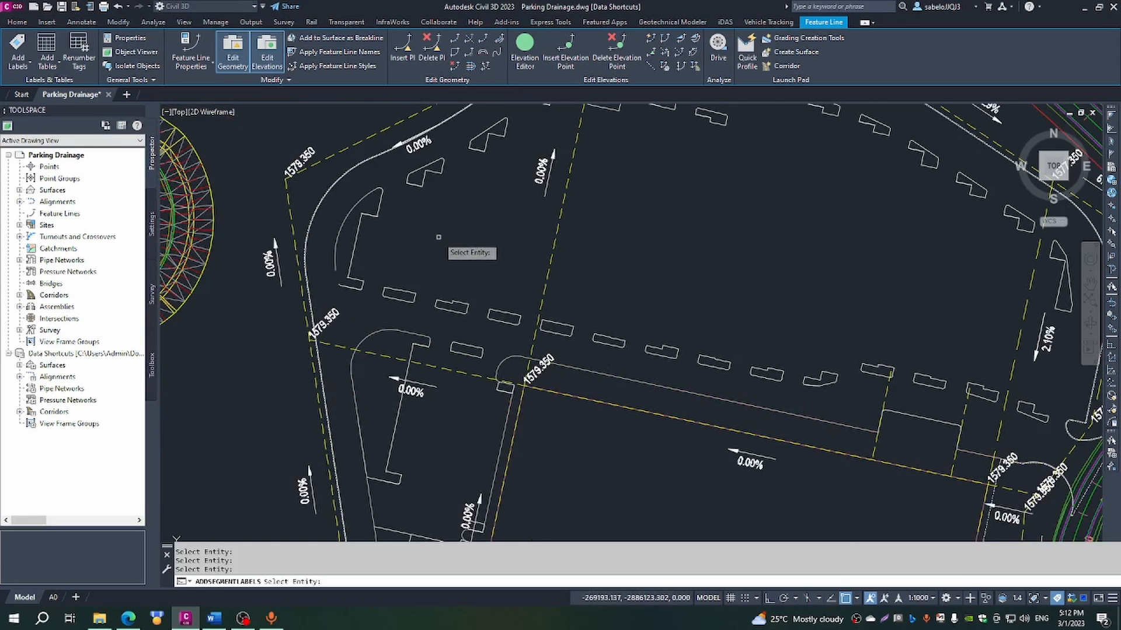
scroll(782, 332, "down", 2)
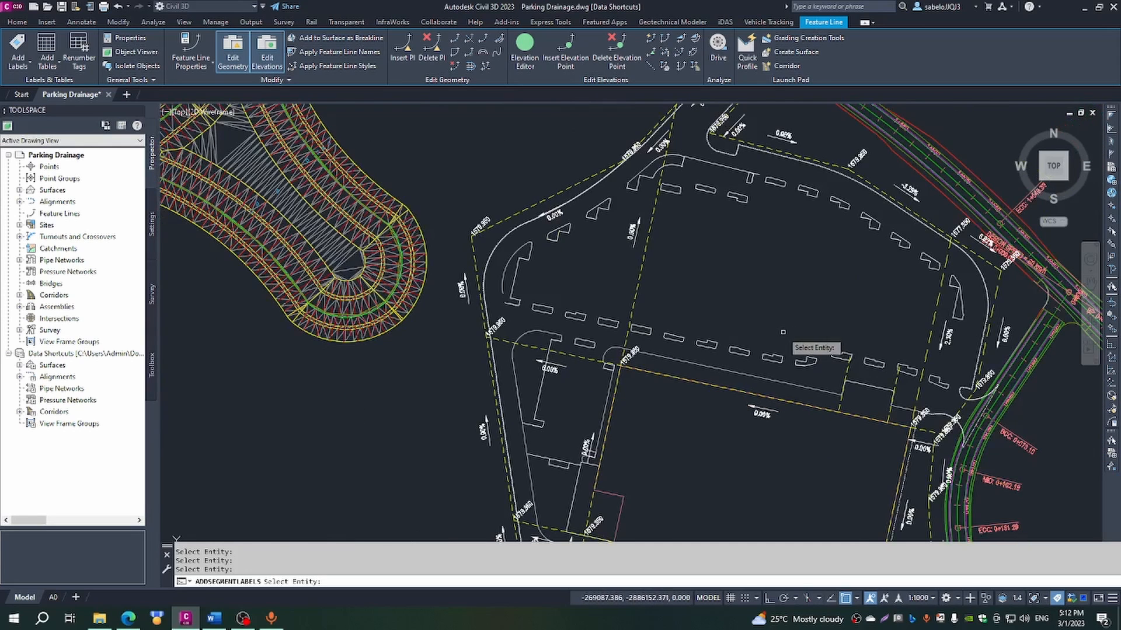
scroll(801, 300, "down", 2)
key("Return")
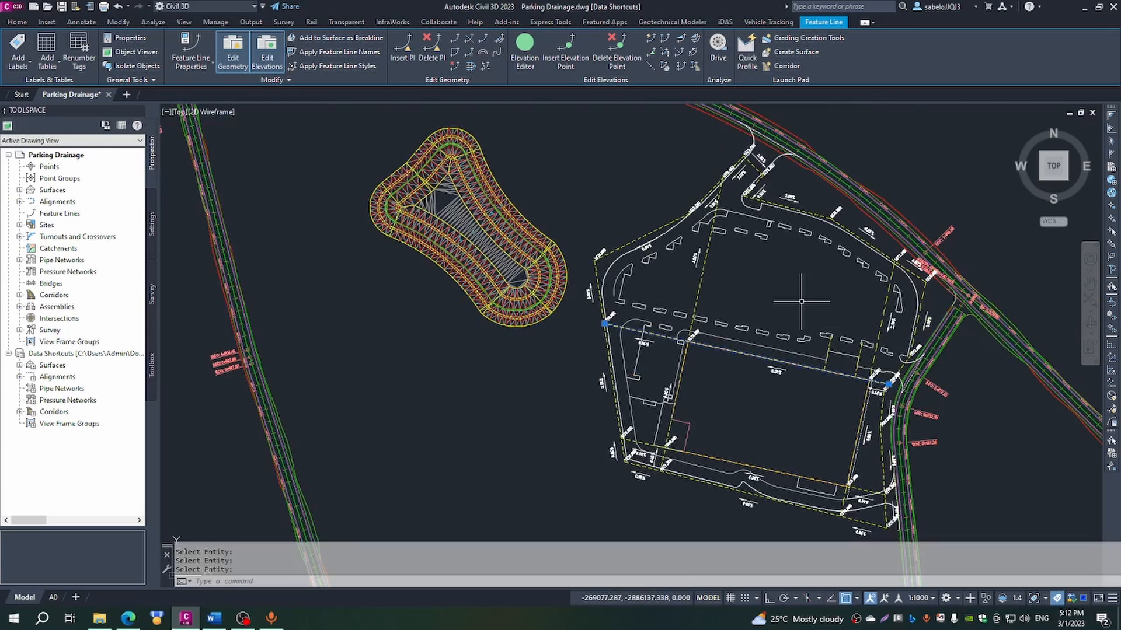
key("Escape")
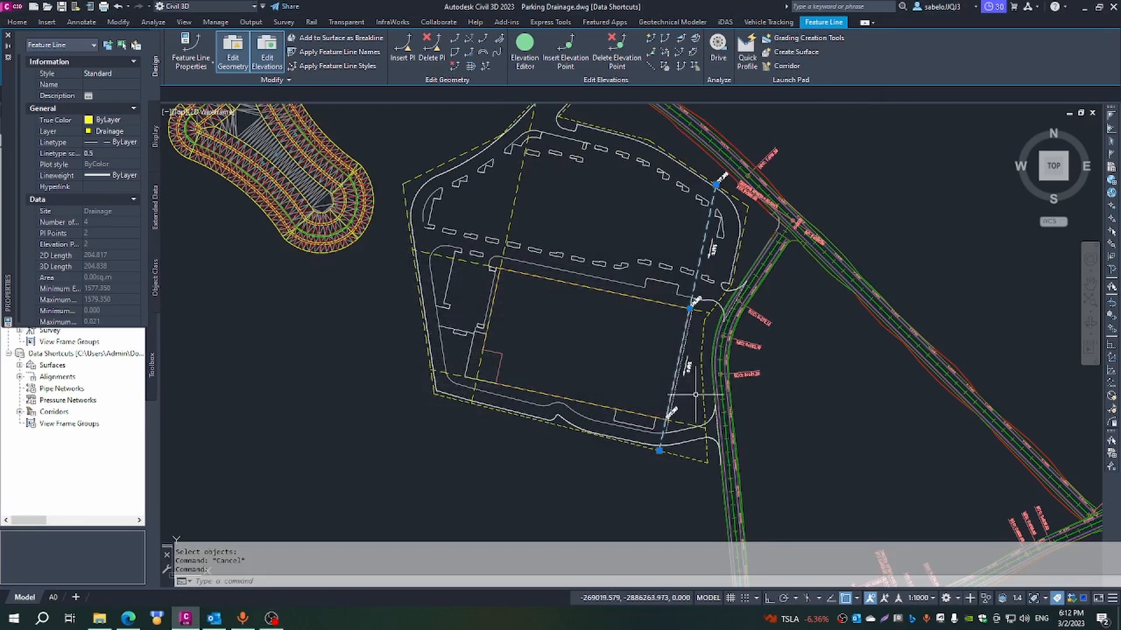
Insert an elevation point where the east feature line crosses the south feature line at the building's southeast corner, with object snap turned on.
scroll(681, 412, "up", 5)
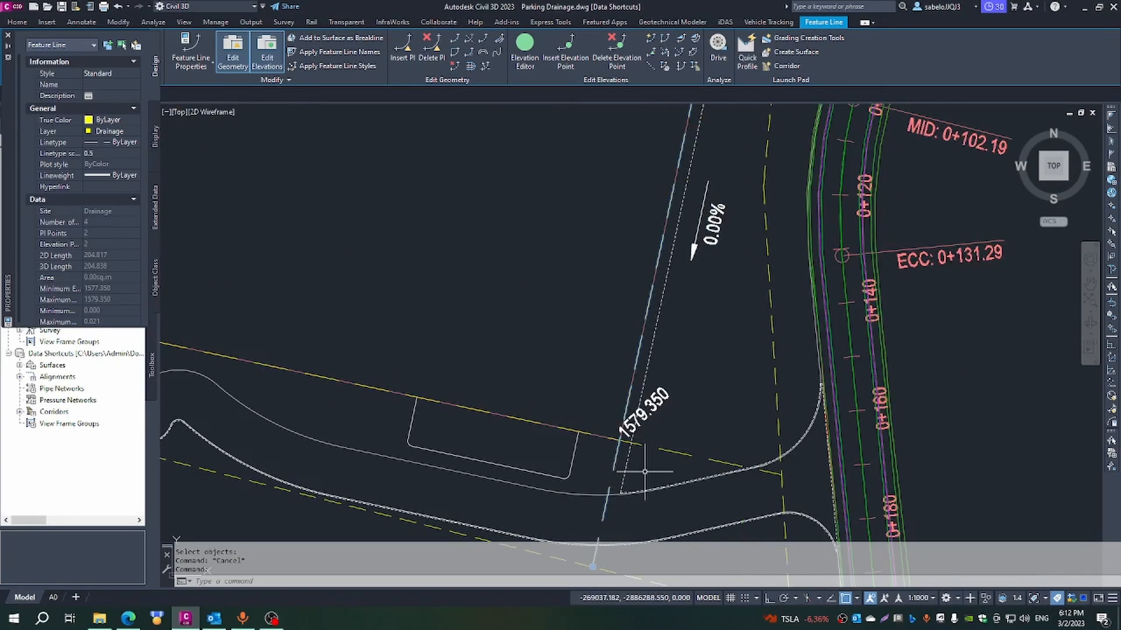
scroll(630, 456, "up", 2)
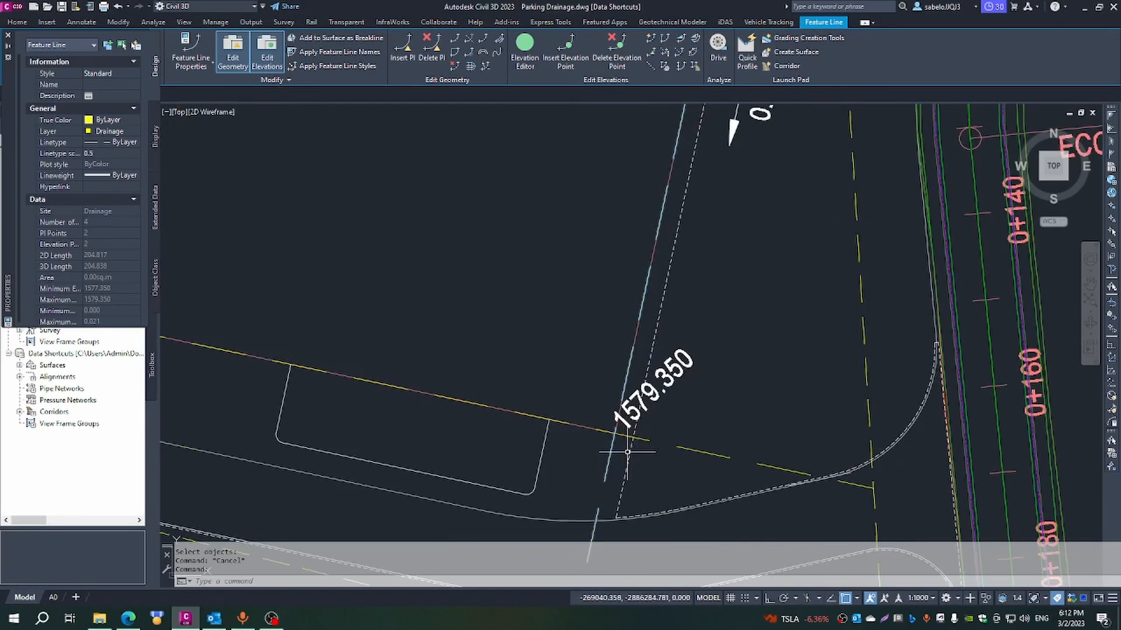
left_click(565, 61)
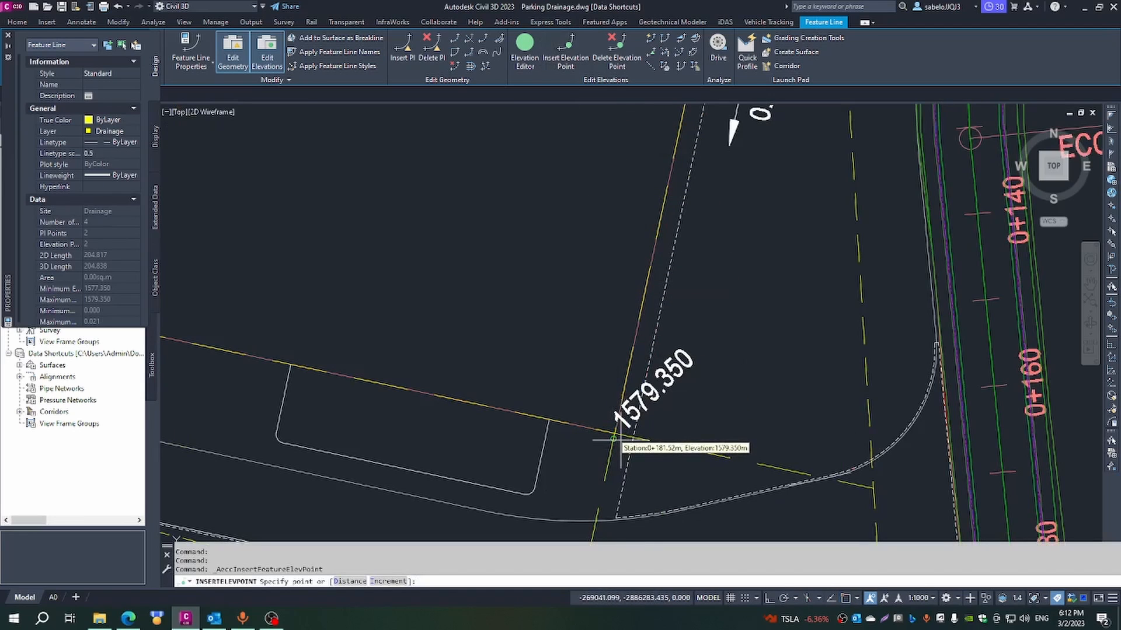
left_click(621, 440)
key("F3")
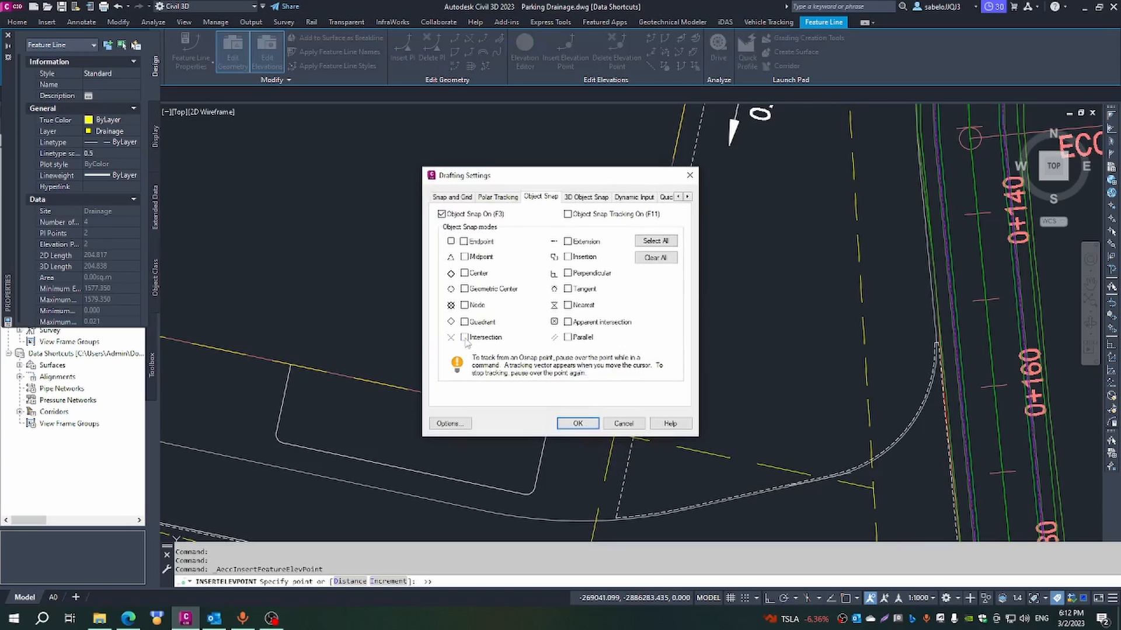
left_click(576, 424)
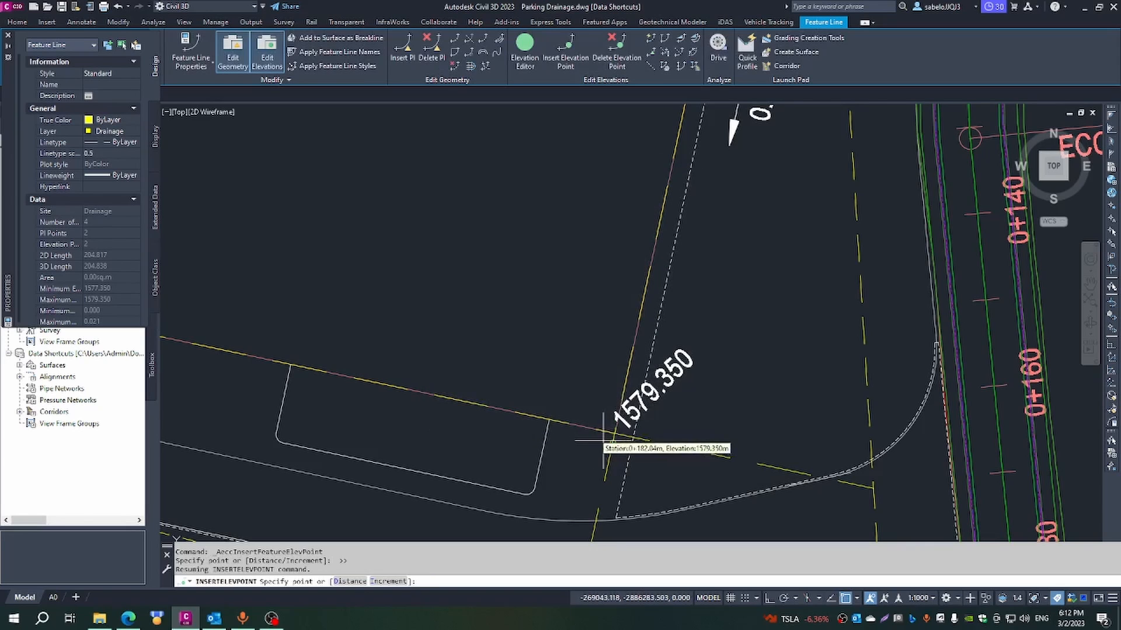
left_click(623, 445)
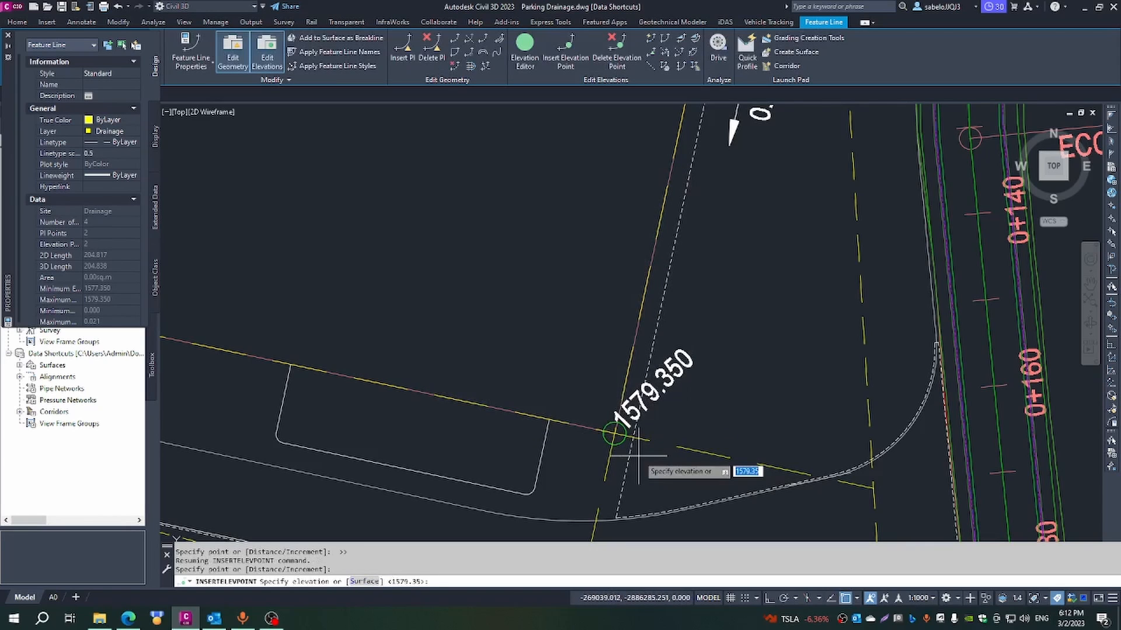
key("Escape")
Set the grade of the east feature line's segment north of the building to -1.44% with Quick Elevation Edit.
scroll(723, 257, "down", 3)
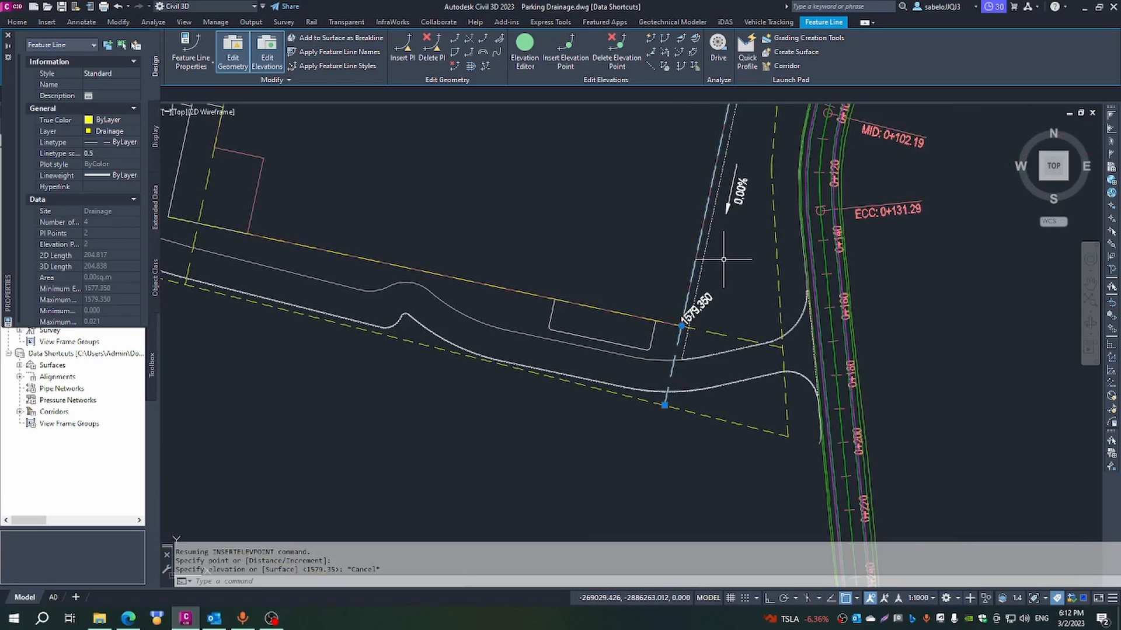
scroll(724, 259, "down", 3)
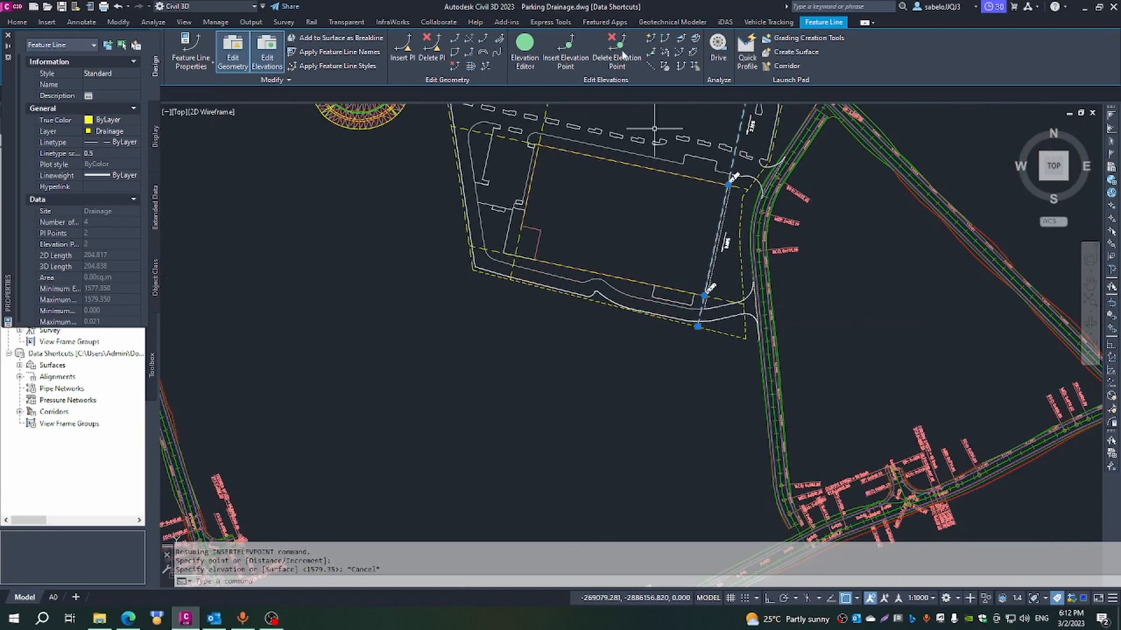
left_click(651, 40)
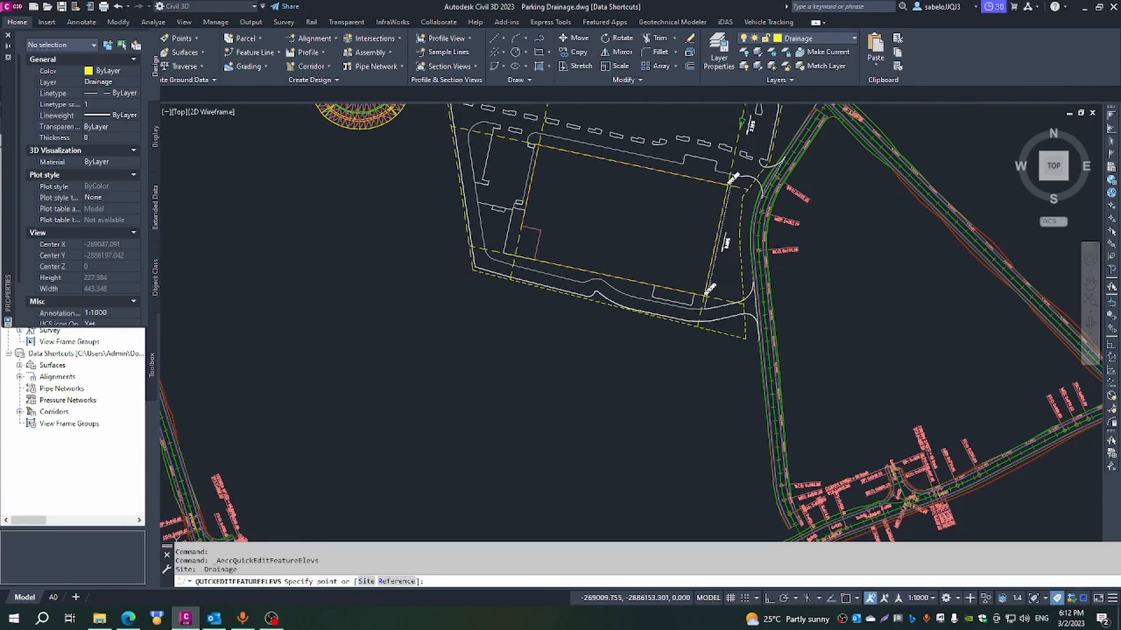
left_click(746, 124)
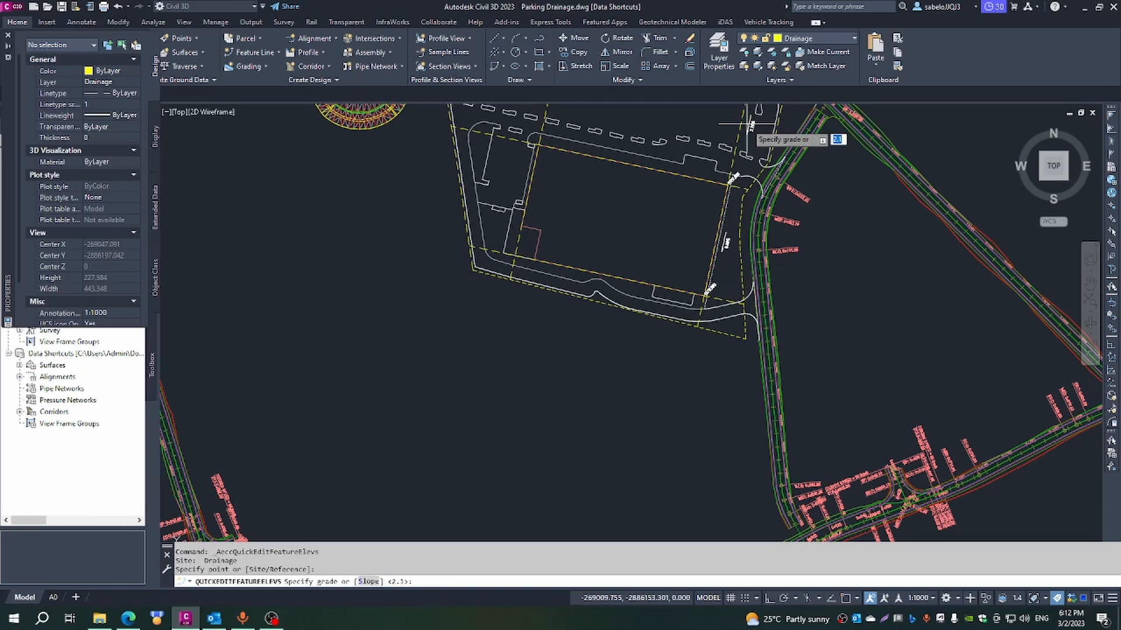
type("-1.44")
key("Return")
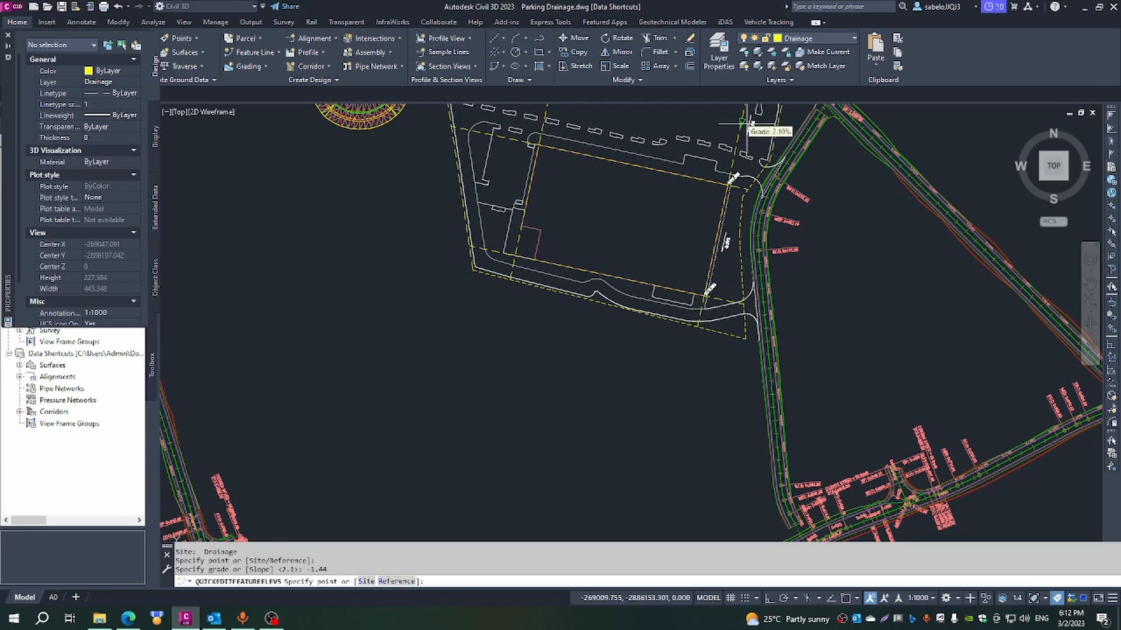
Apply a -1.44% grade again to the east feature line's segment north of the building with Quick Elevation Edit.
key("Escape")
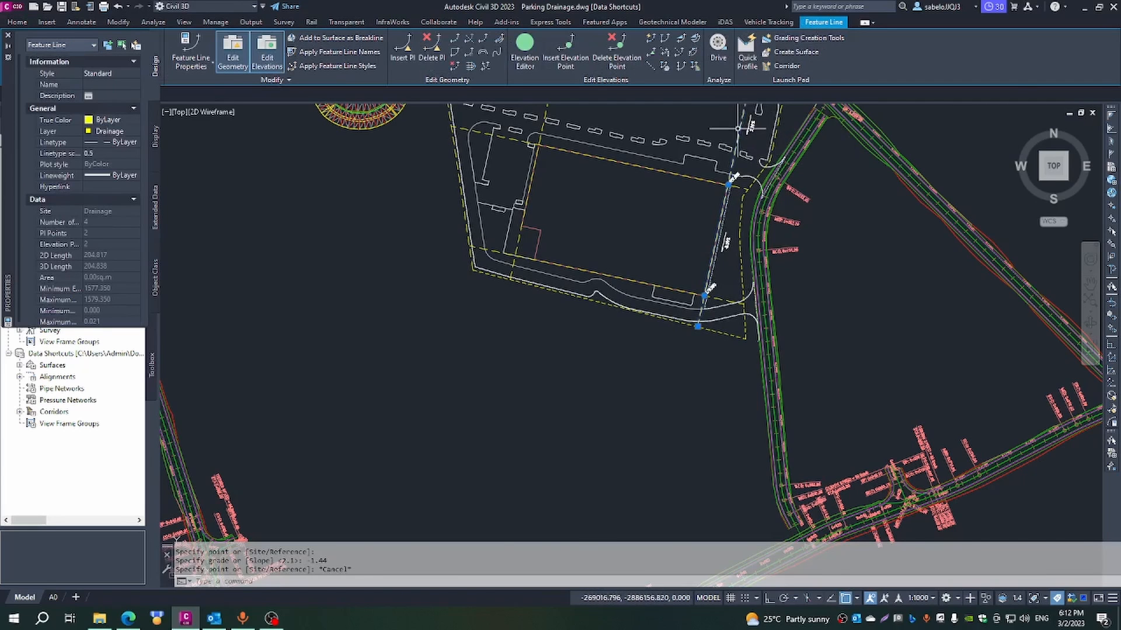
scroll(744, 111, "up", 5)
scroll(736, 120, "up", 2)
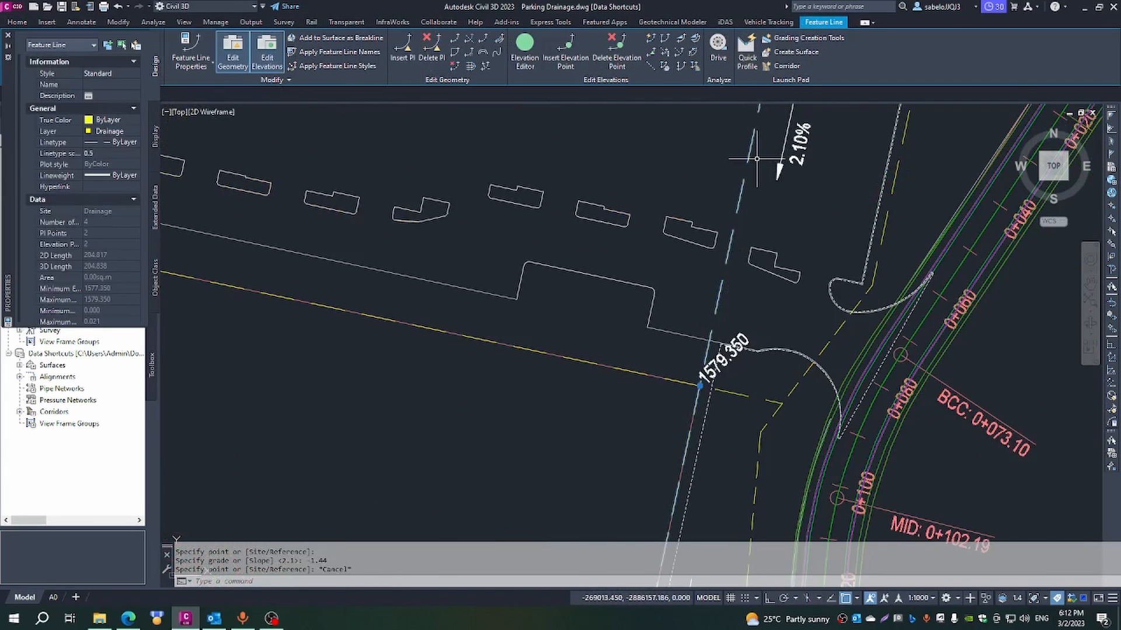
scroll(756, 158, "down", 4)
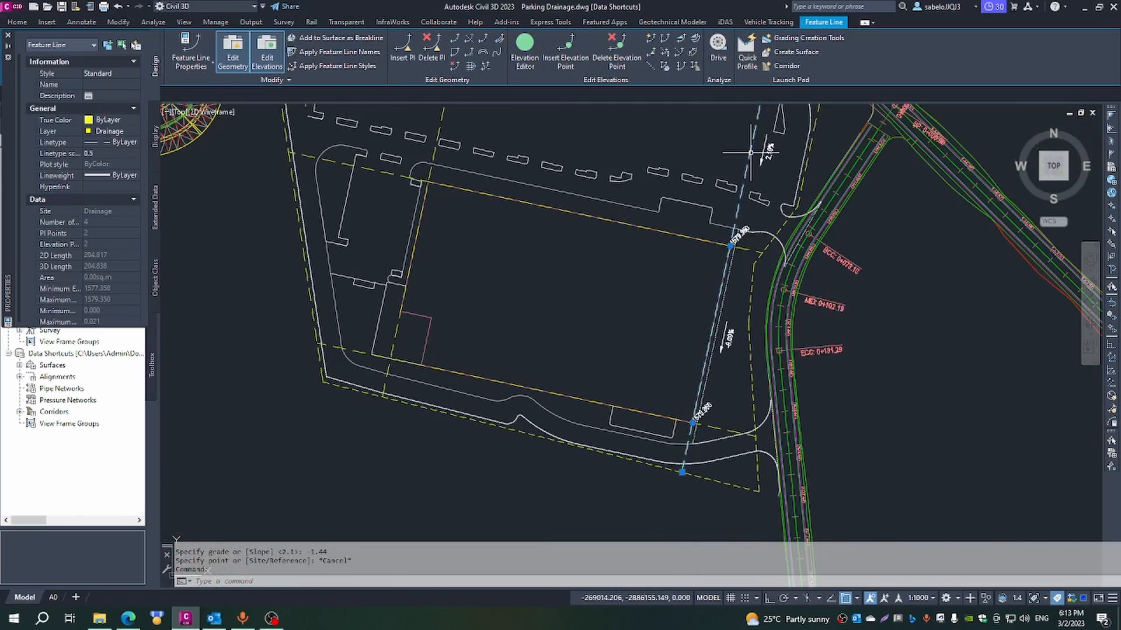
left_click(645, 39)
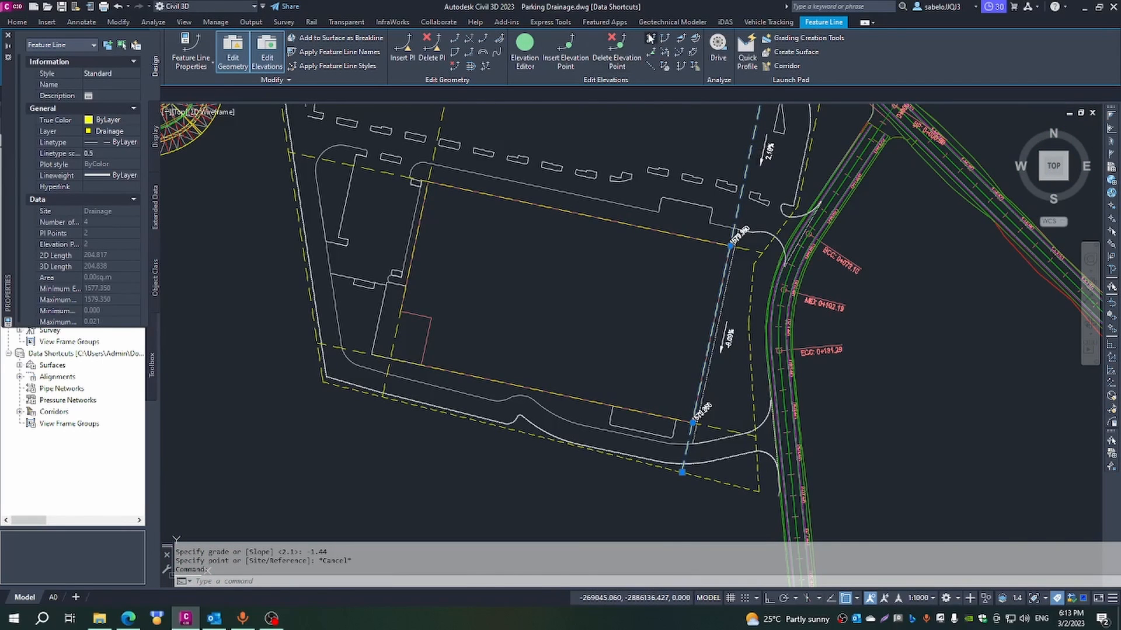
left_click(761, 140)
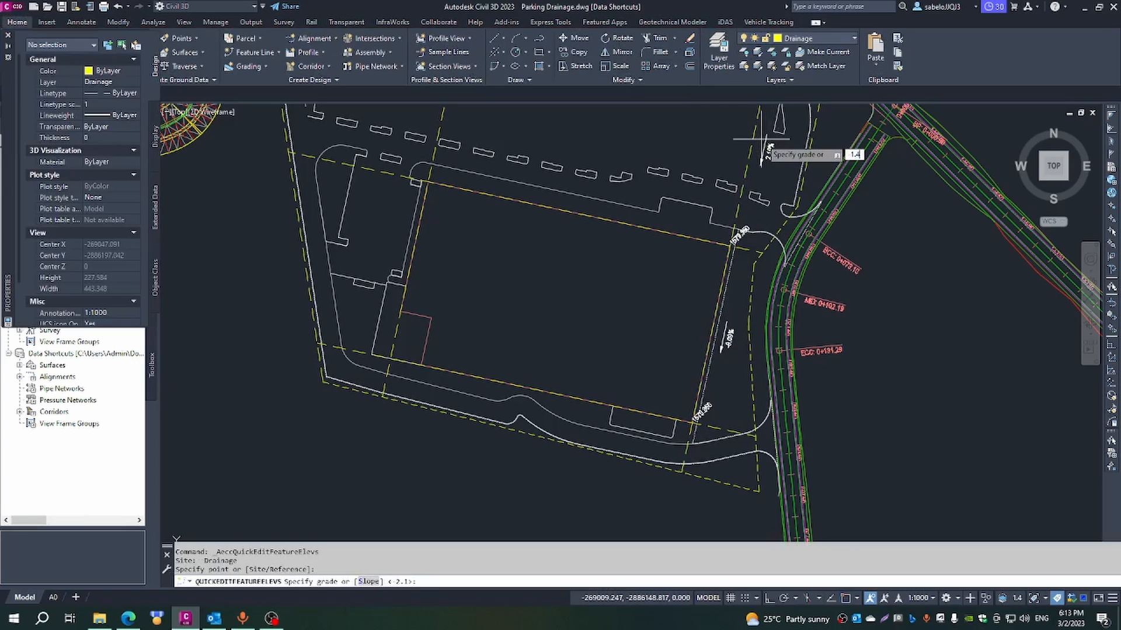
key("Return")
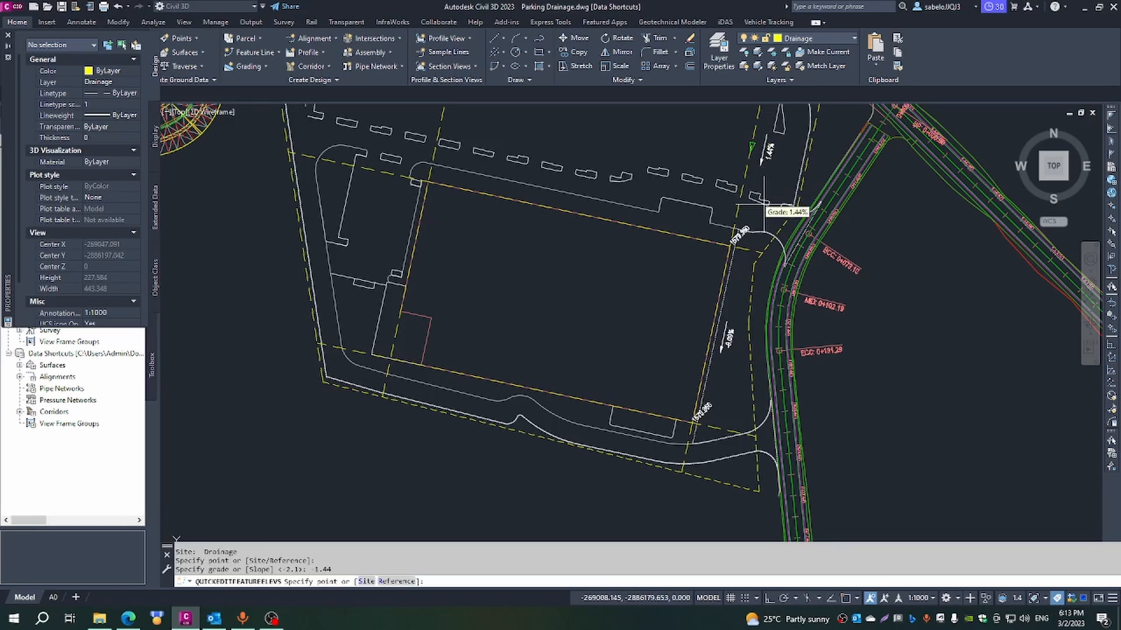
key("Escape")
scroll(756, 193, "down", 5)
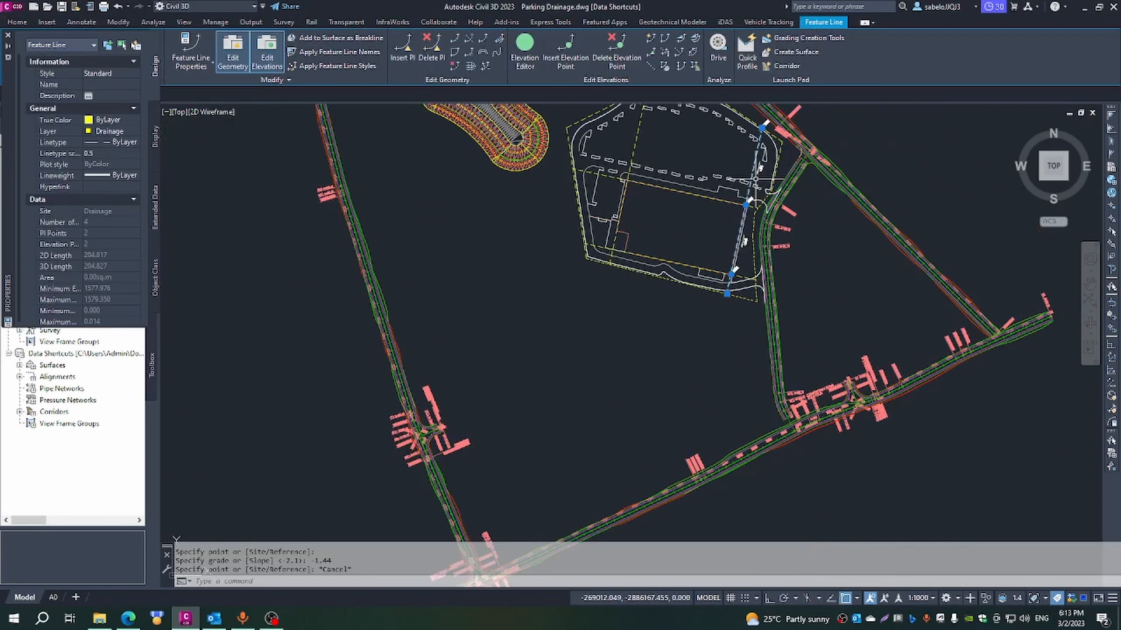
scroll(765, 124, "up", 3)
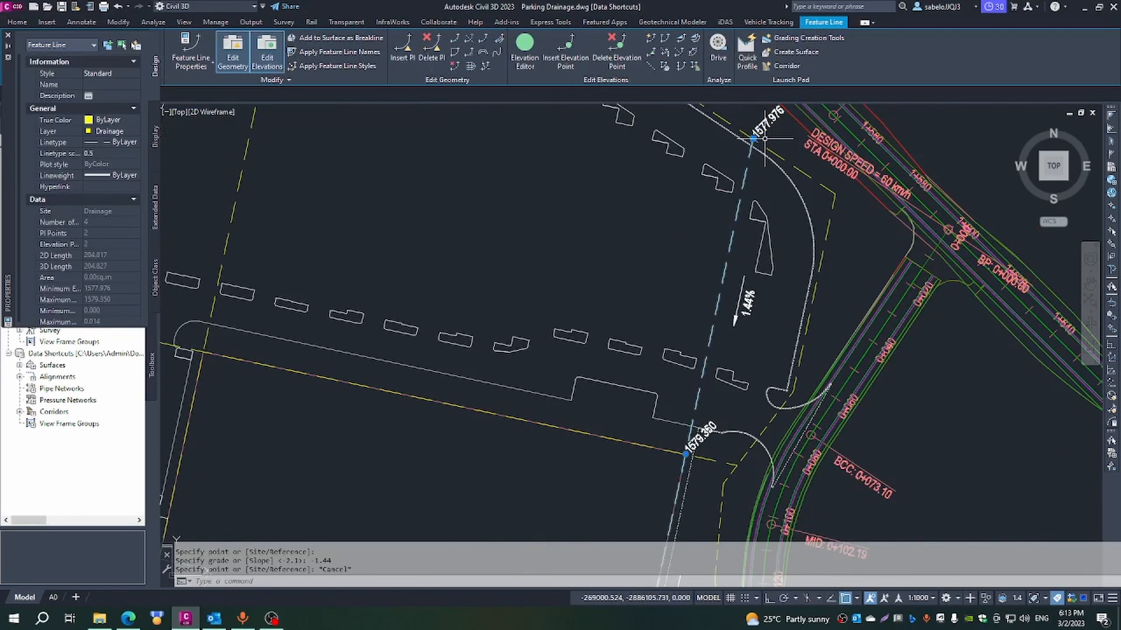
scroll(705, 451, "down", 4)
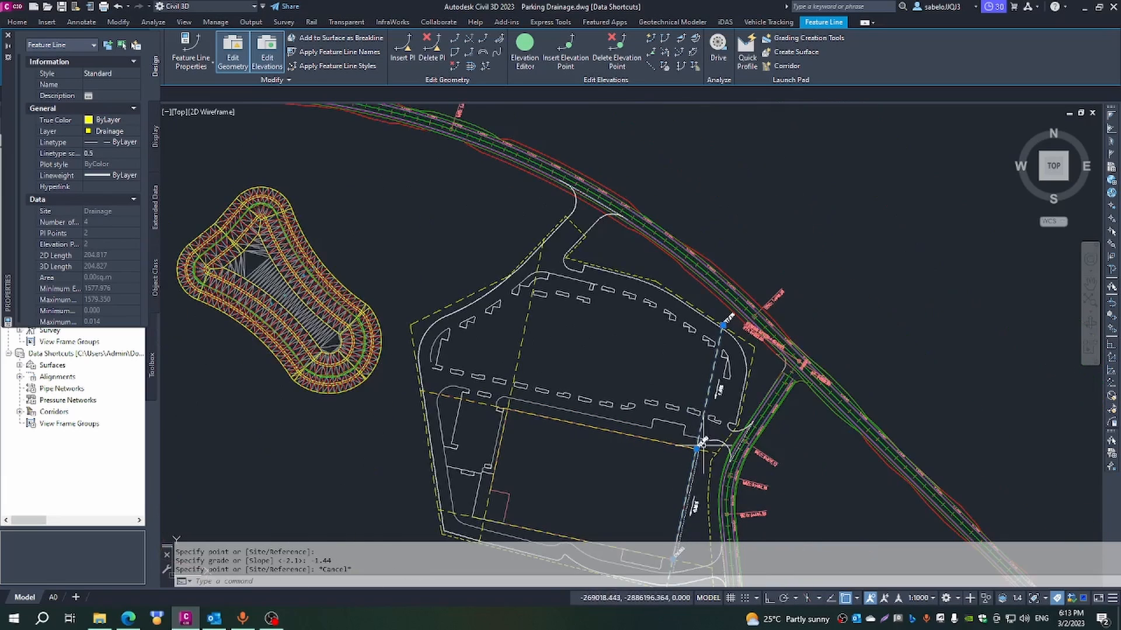
Set the grade of the east feature line's segment along the building's east side to 1% with Quick Elevation Edit.
scroll(718, 493, "down", 3)
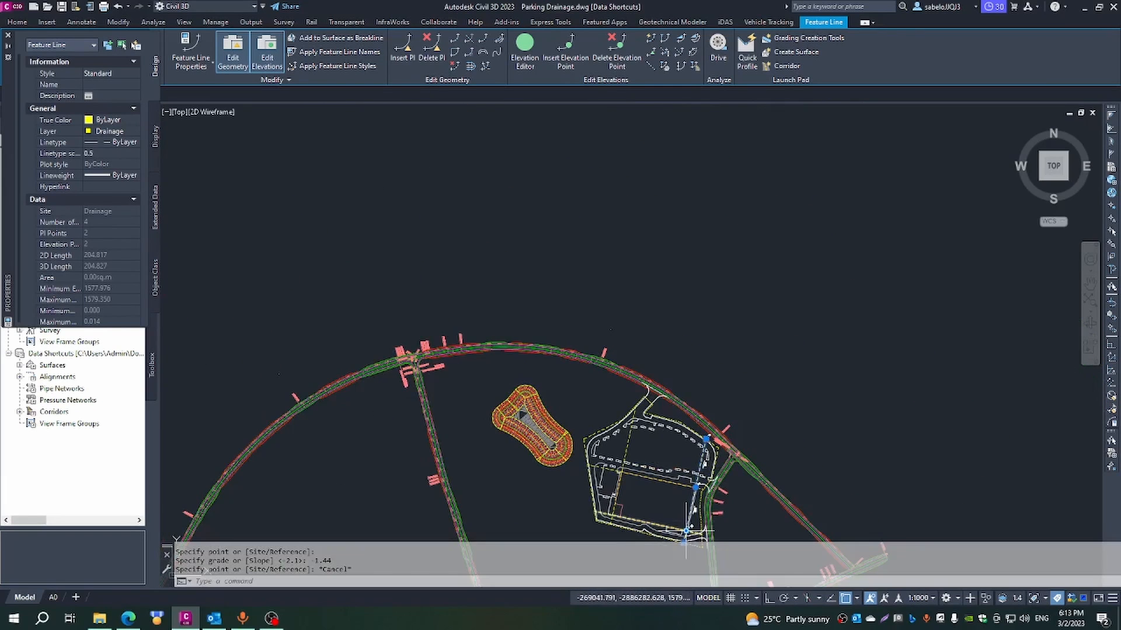
scroll(686, 531, "up", 5)
scroll(719, 466, "up", 3)
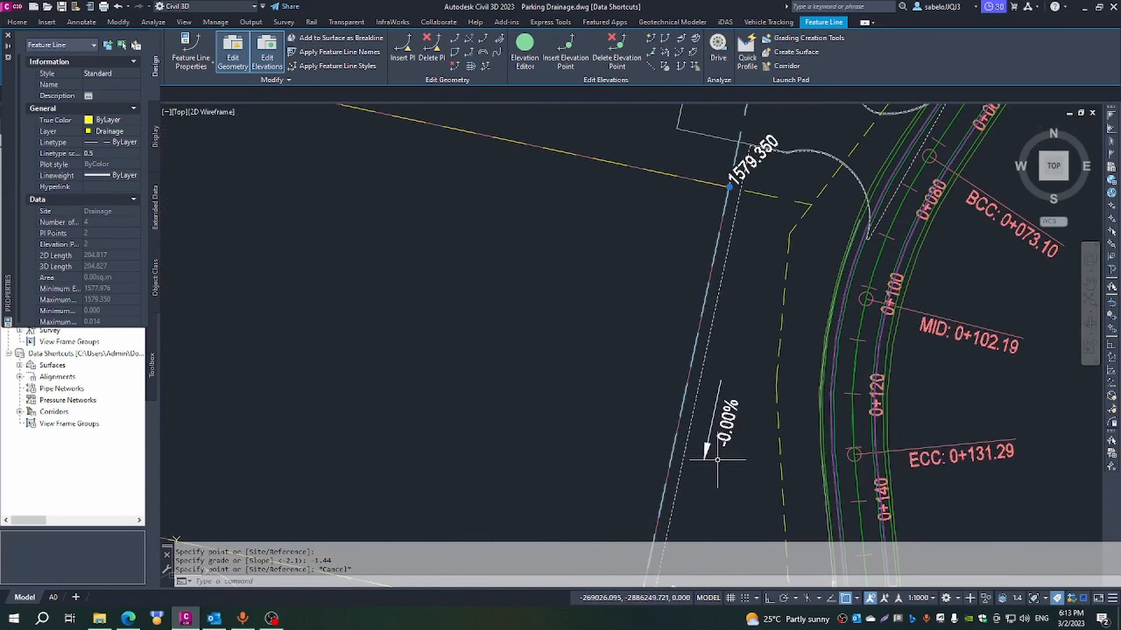
left_click(649, 38)
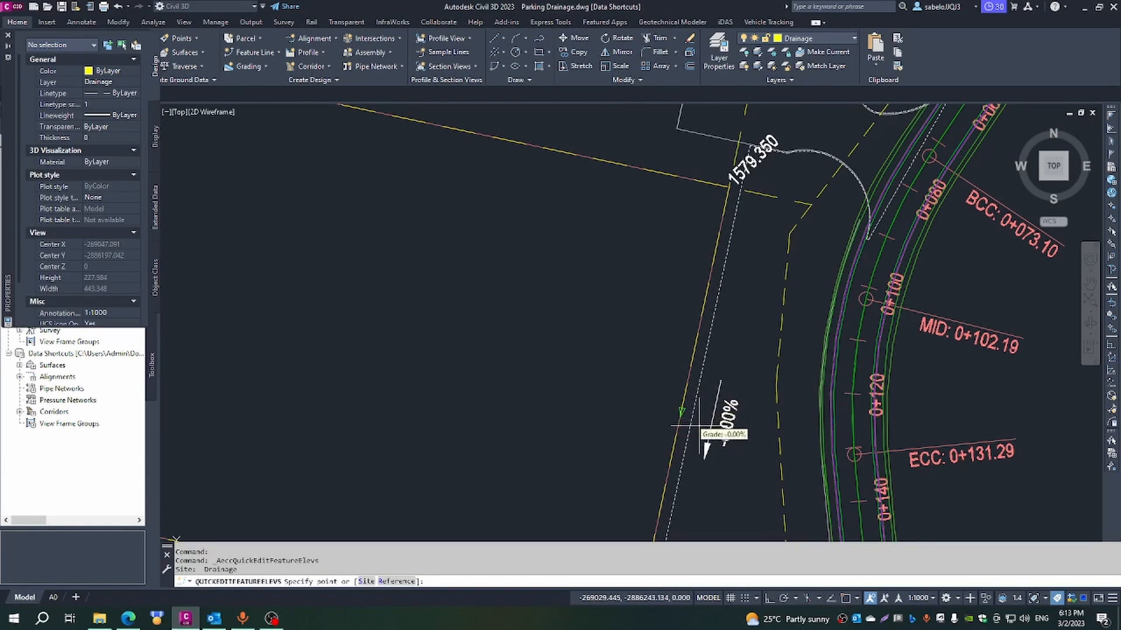
left_click(694, 437)
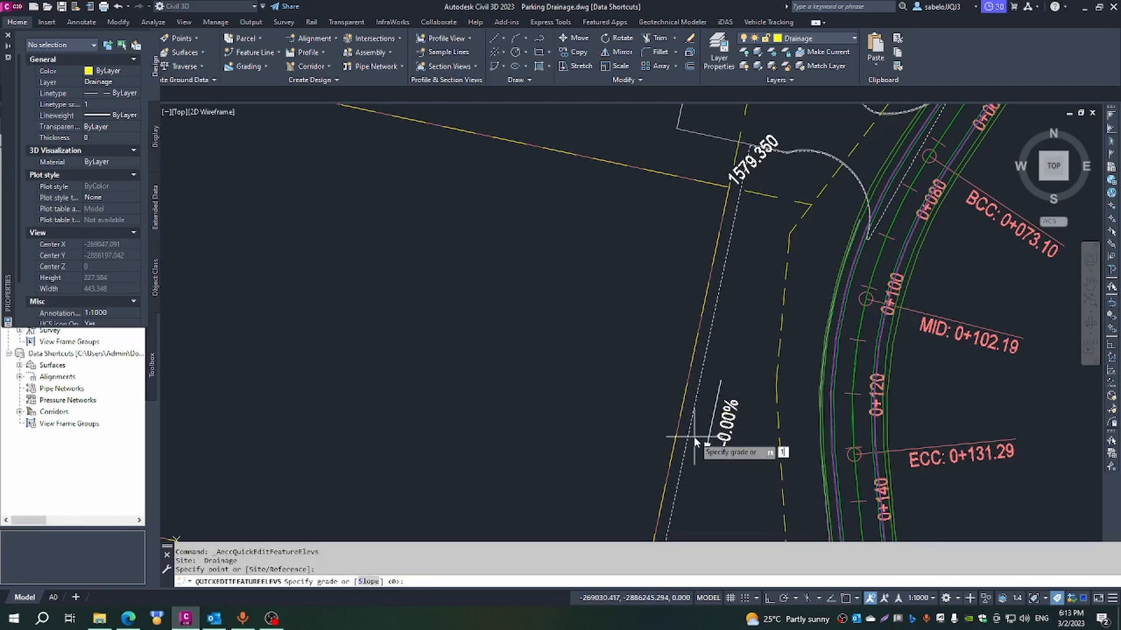
key("Return")
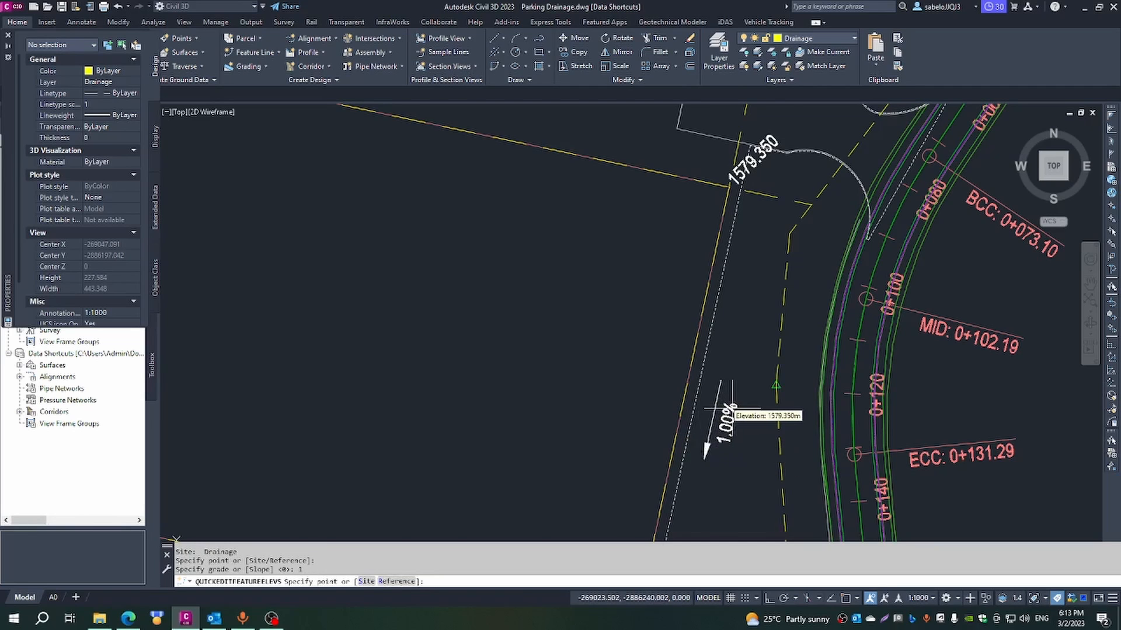
scroll(725, 413, "down", 2)
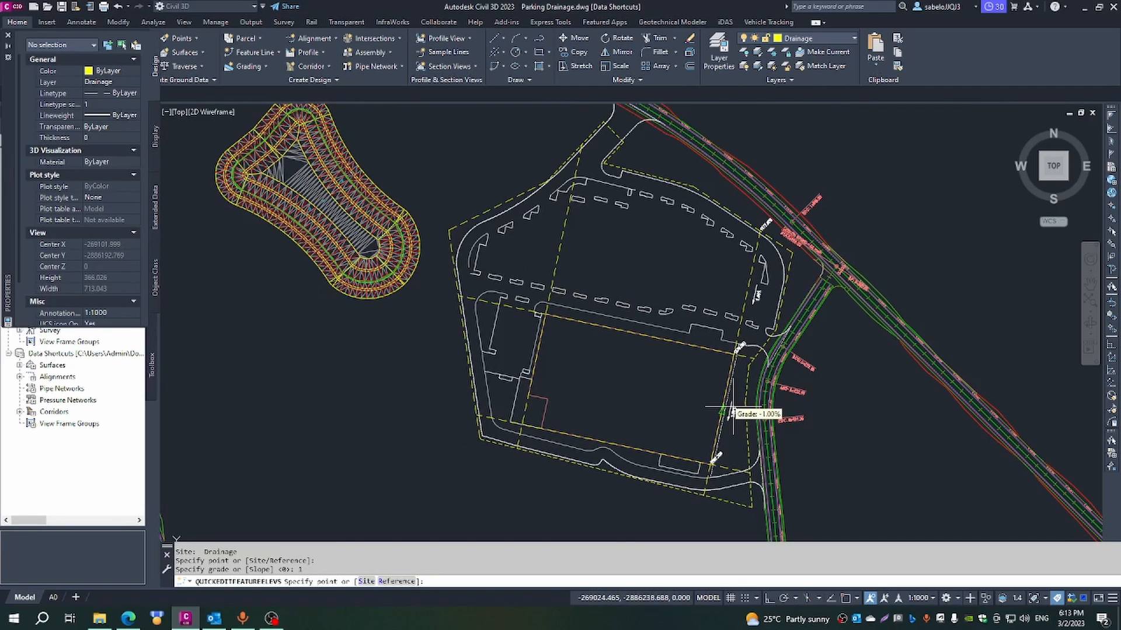
key("Escape")
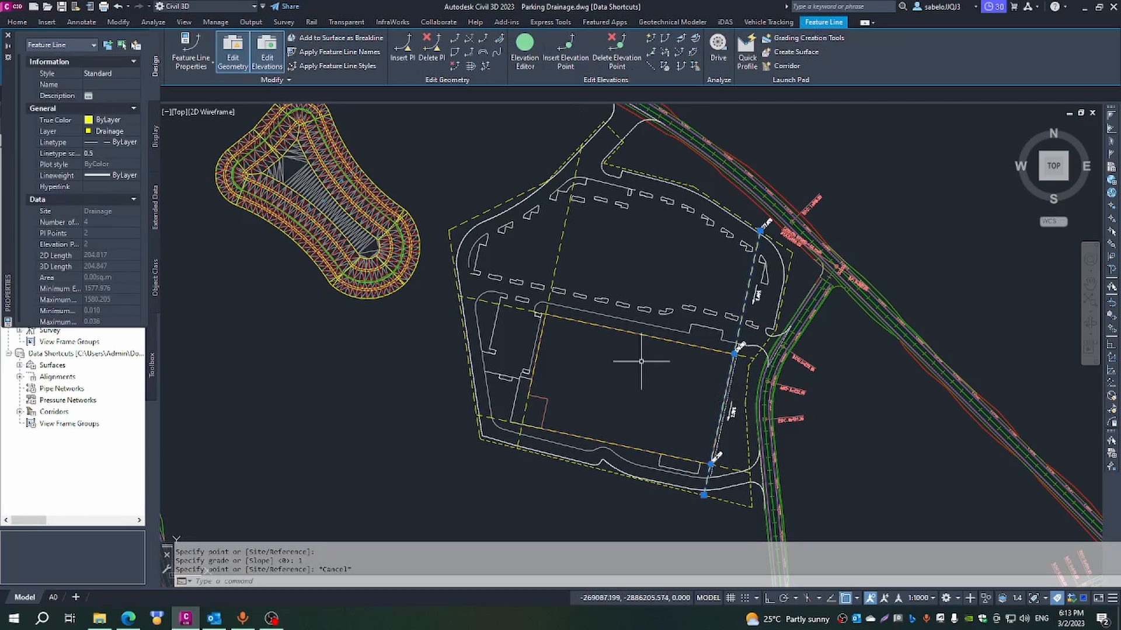
Close the Properties palette and clear the selection of the east and north feature lines.
left_click(518, 308)
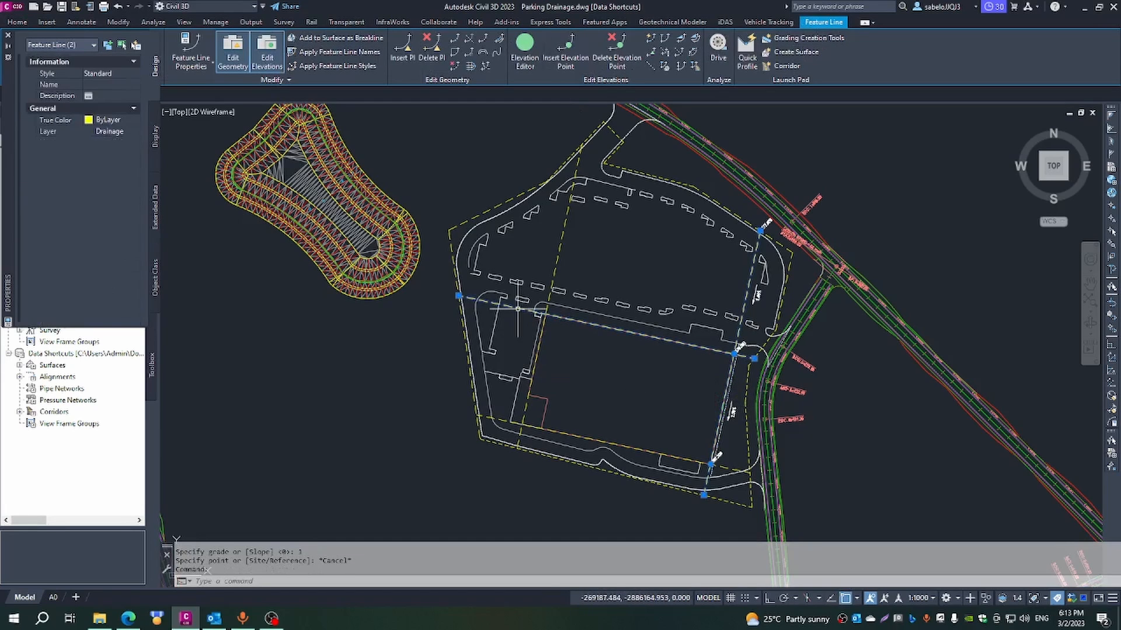
scroll(561, 309, "up", 5)
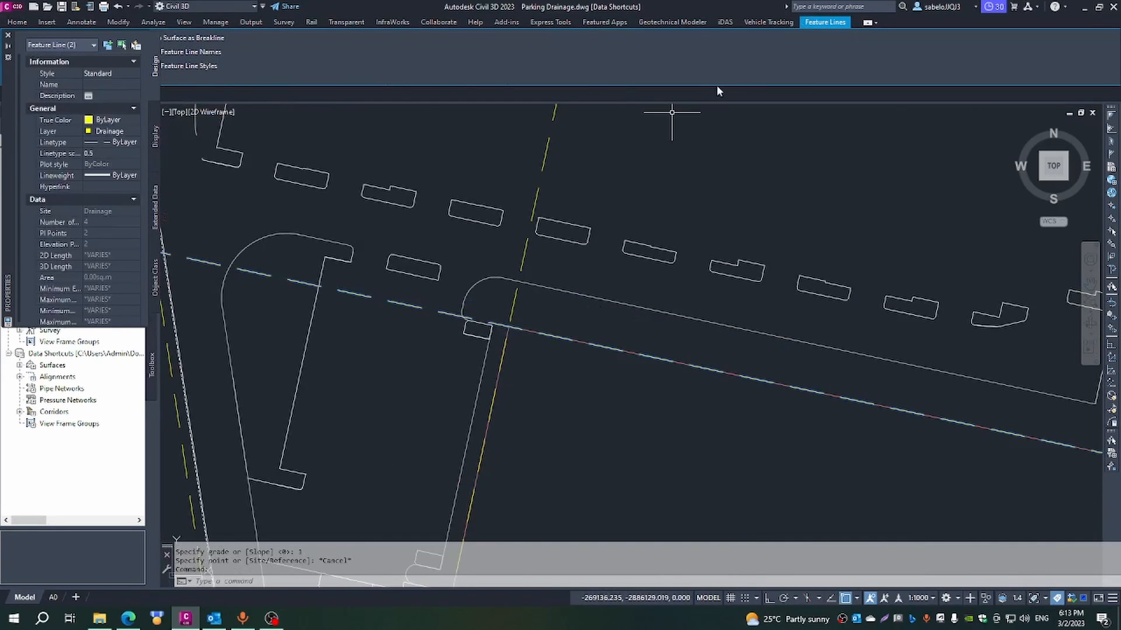
left_click(8, 35)
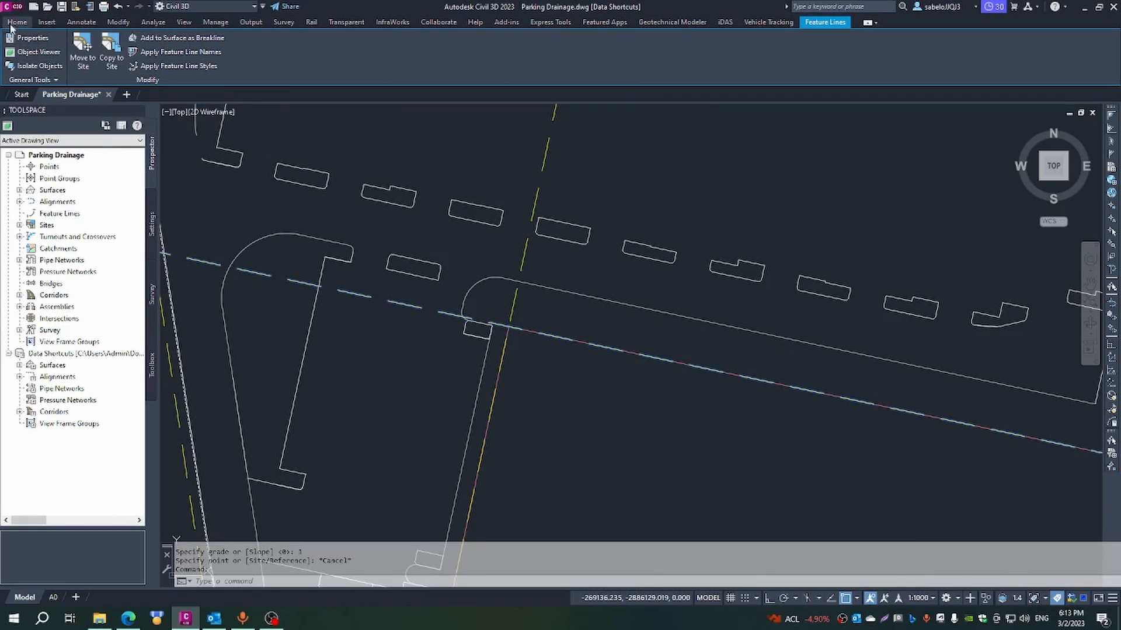
left_click(17, 23)
key("Escape")
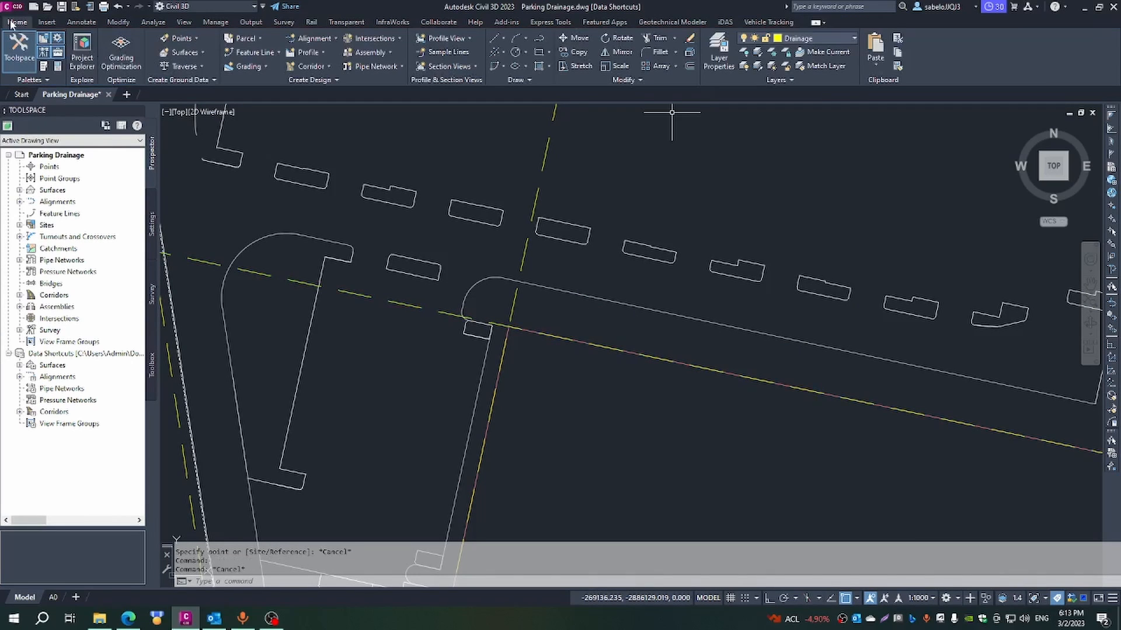
Insert an elevation point at 1579.35 m on the north feature line at the building's northwest corner, using only the Intersection object snap.
left_click(402, 306)
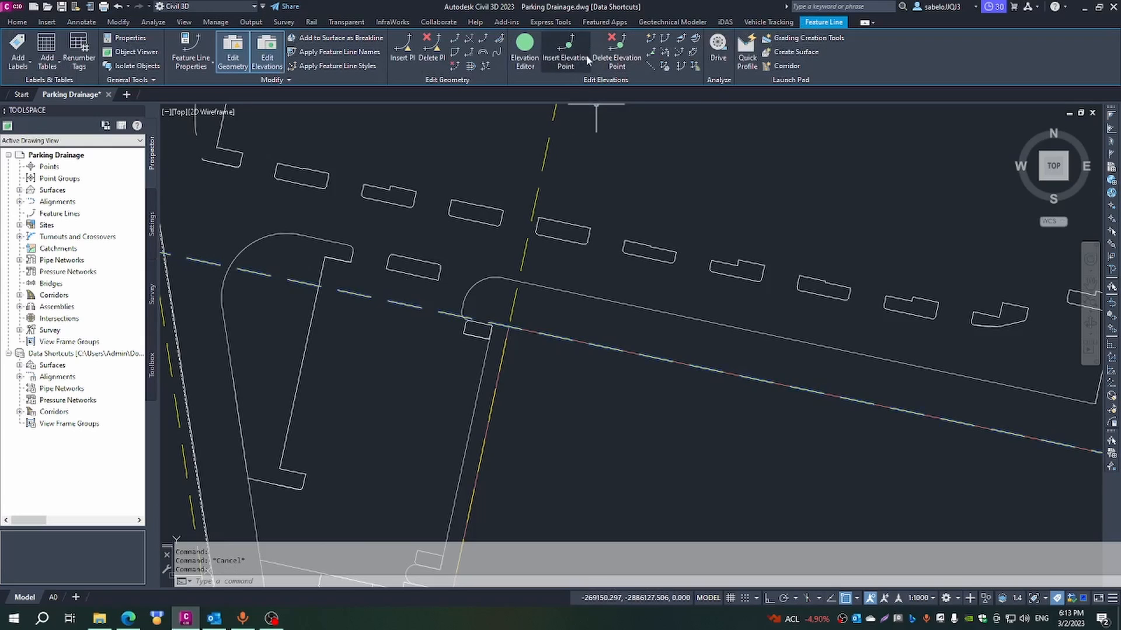
left_click(565, 58)
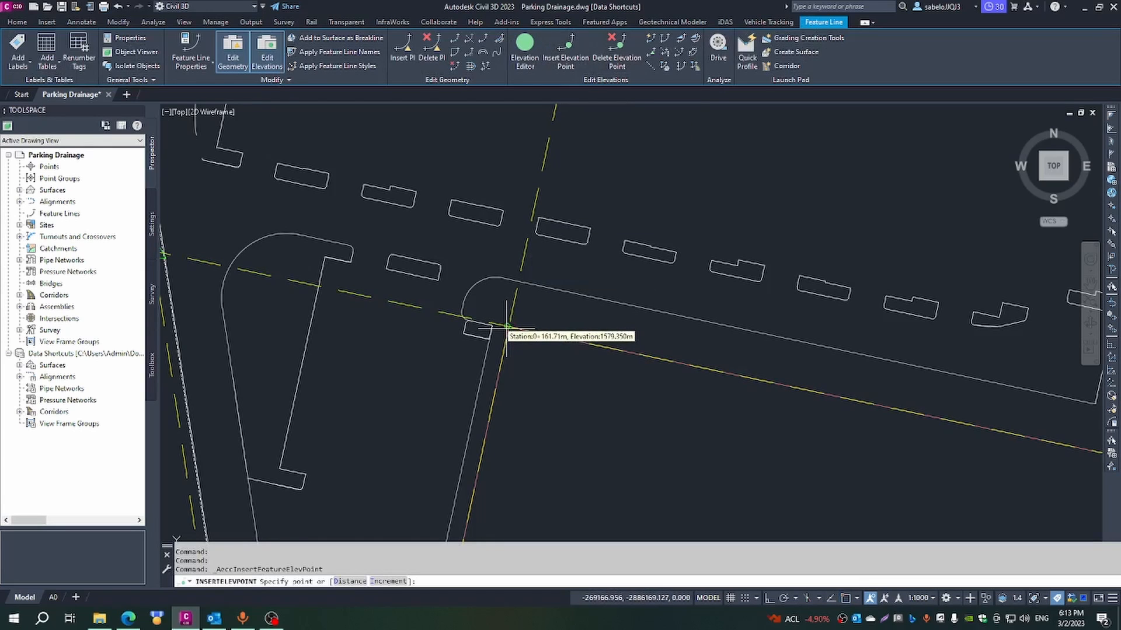
key("F3")
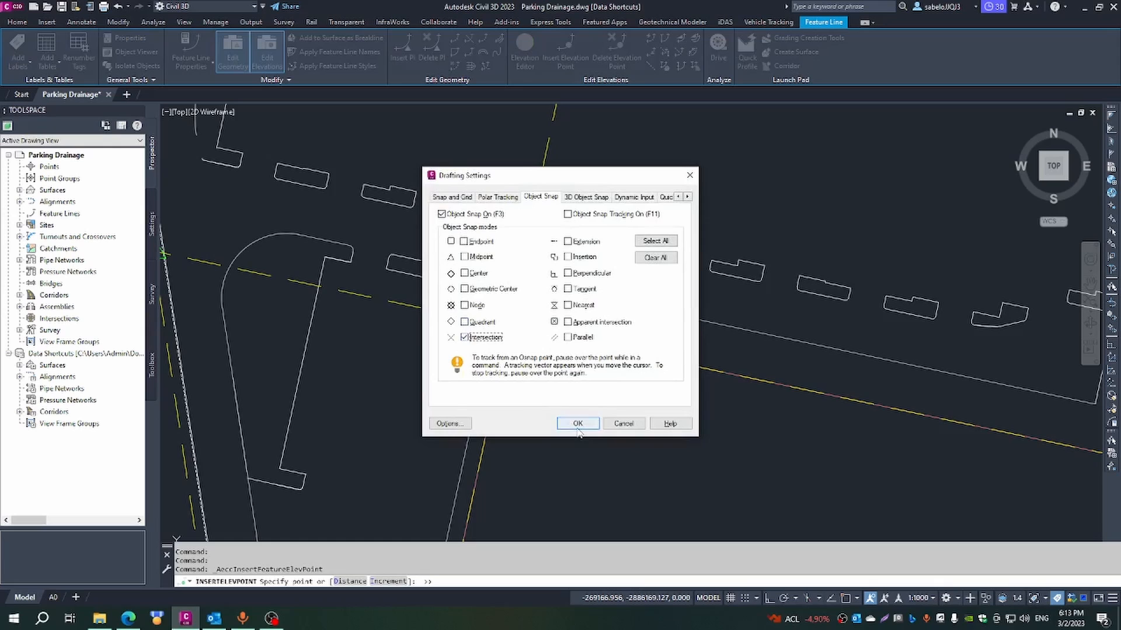
left_click(577, 424)
left_click(508, 328)
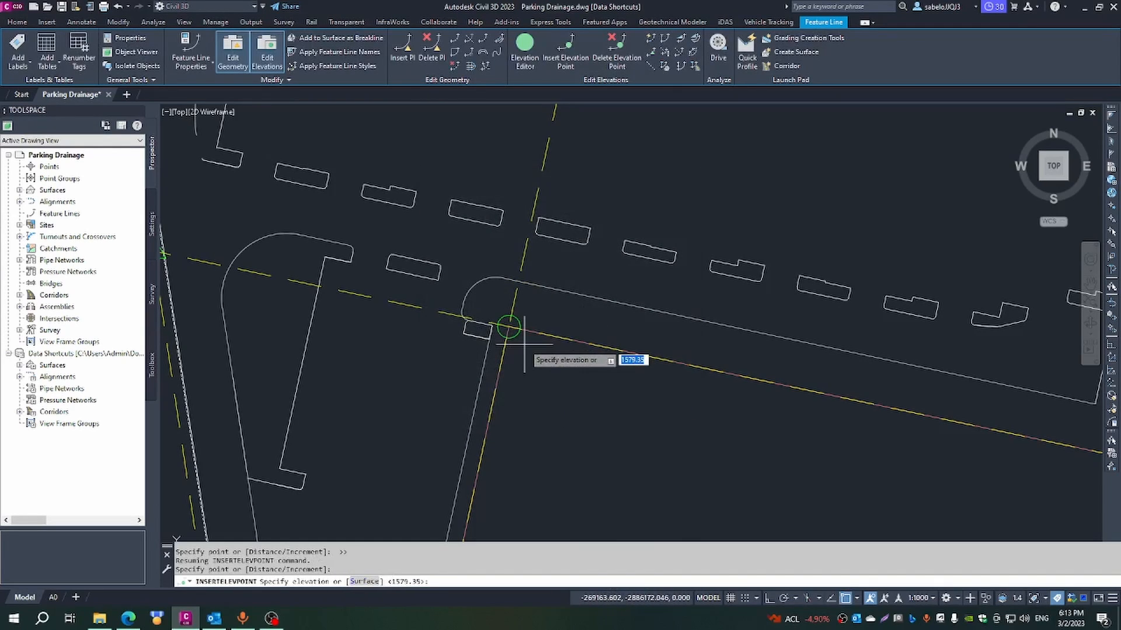
key("Return")
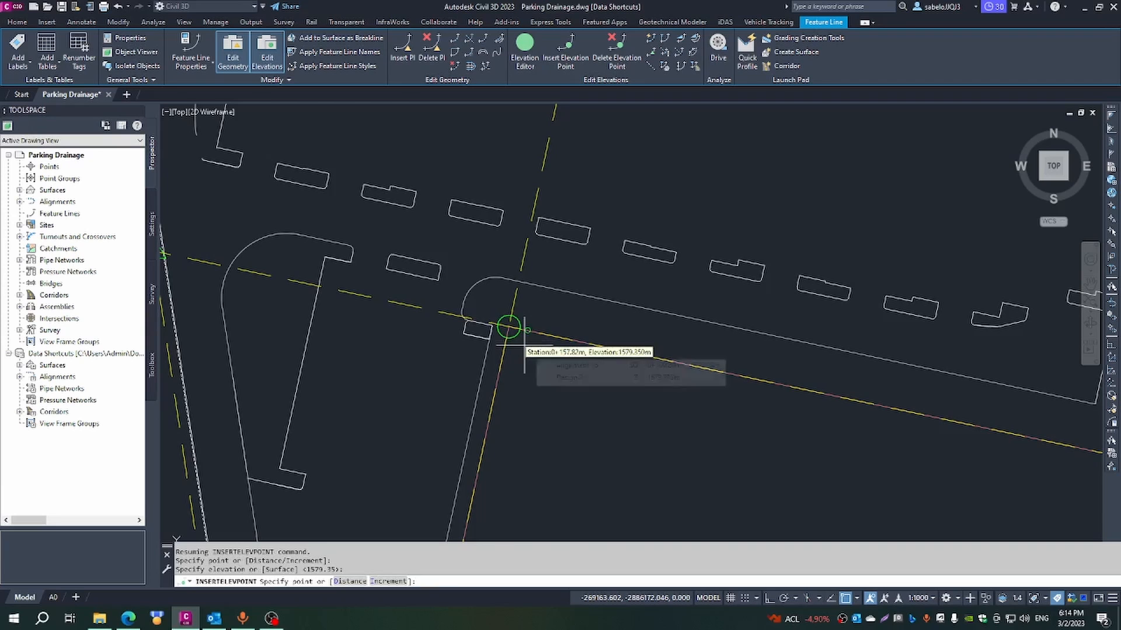
key("Escape")
Set the grade of the north feature line's segment along the building to -1.22% with Quick Elevation Edit, applying the value twice.
scroll(538, 333, "down", 5)
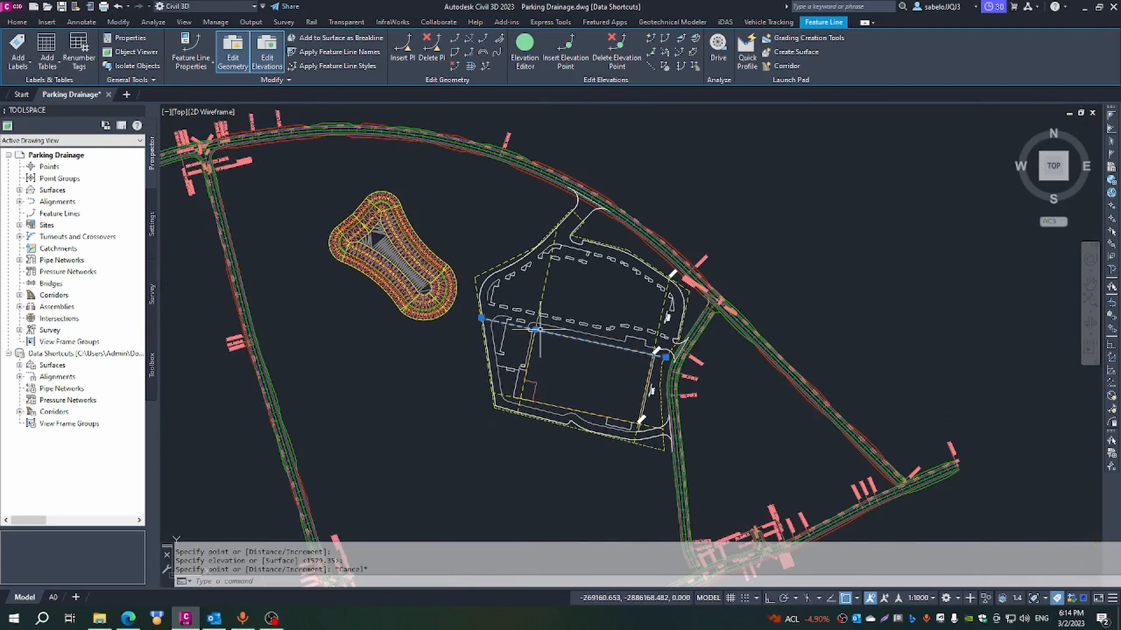
scroll(559, 252, "up", 5)
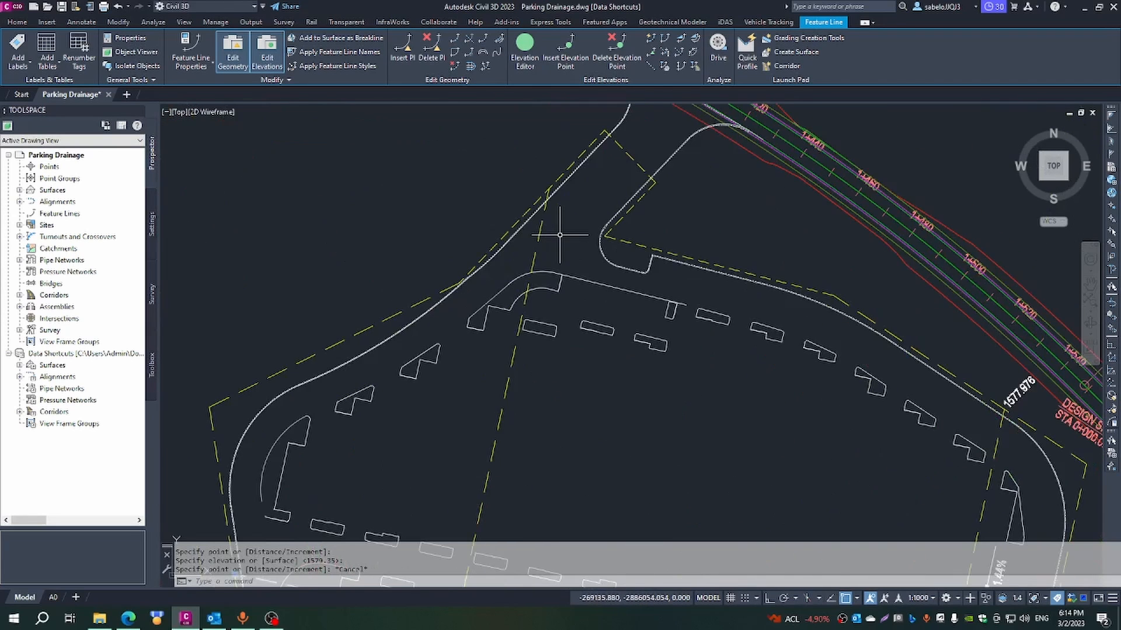
scroll(559, 252, "down", 5)
scroll(545, 339, "up", 5)
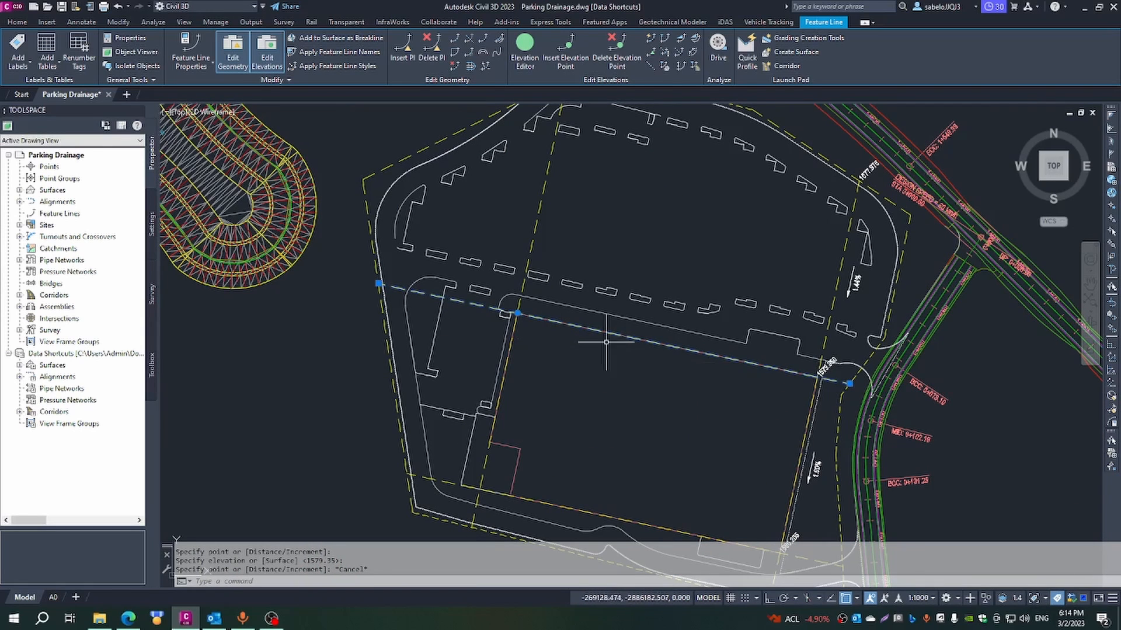
left_click(652, 39)
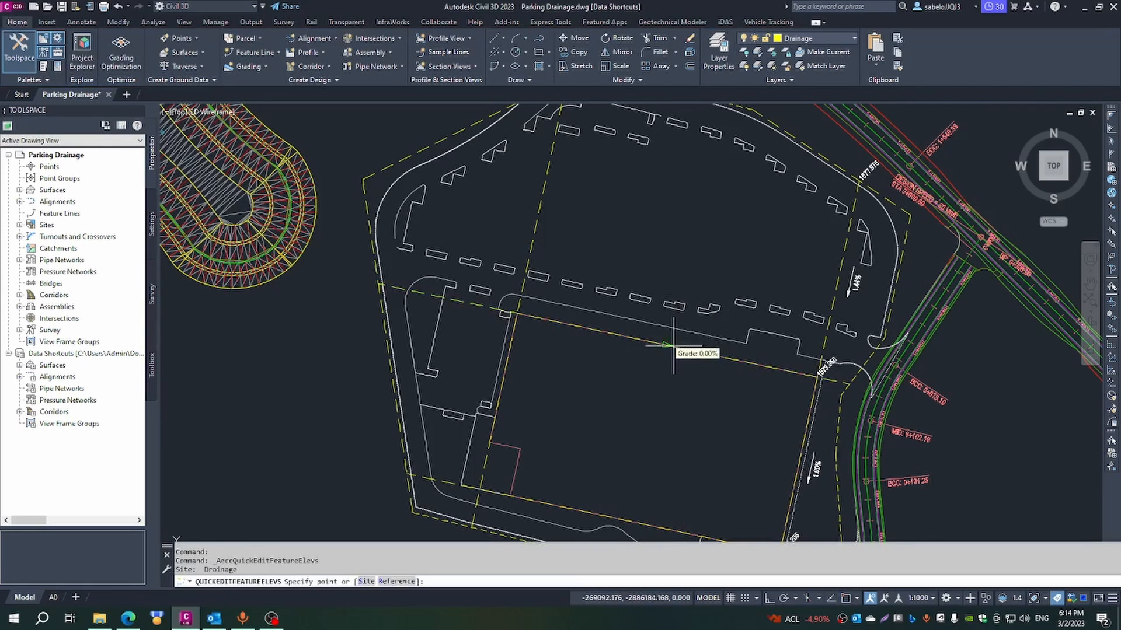
left_click(654, 347)
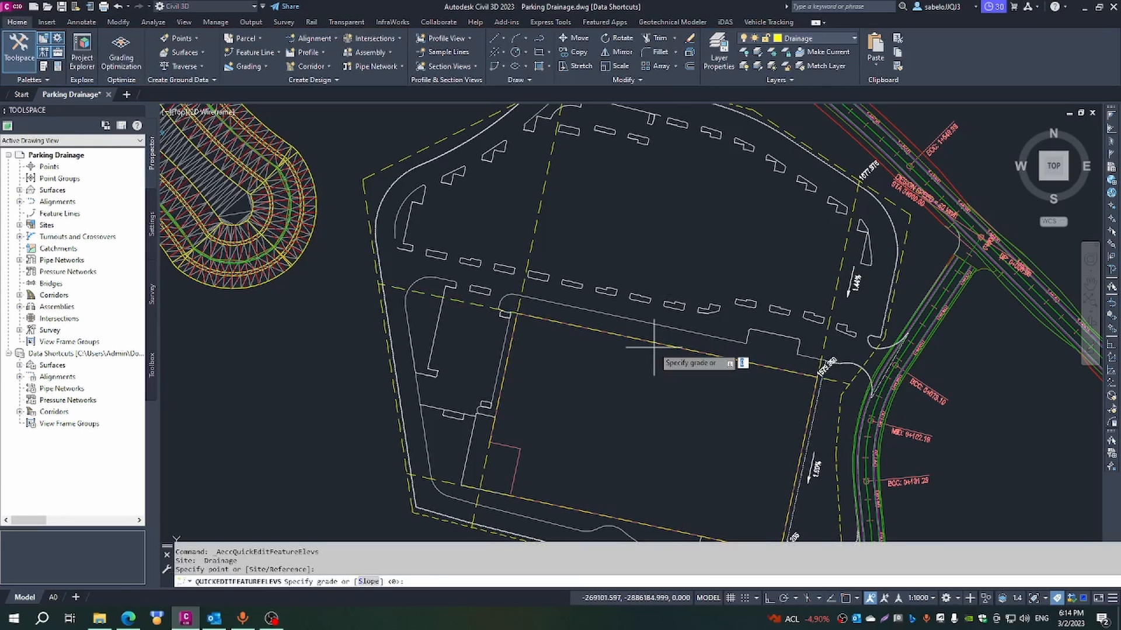
type("-1.22")
key("Return")
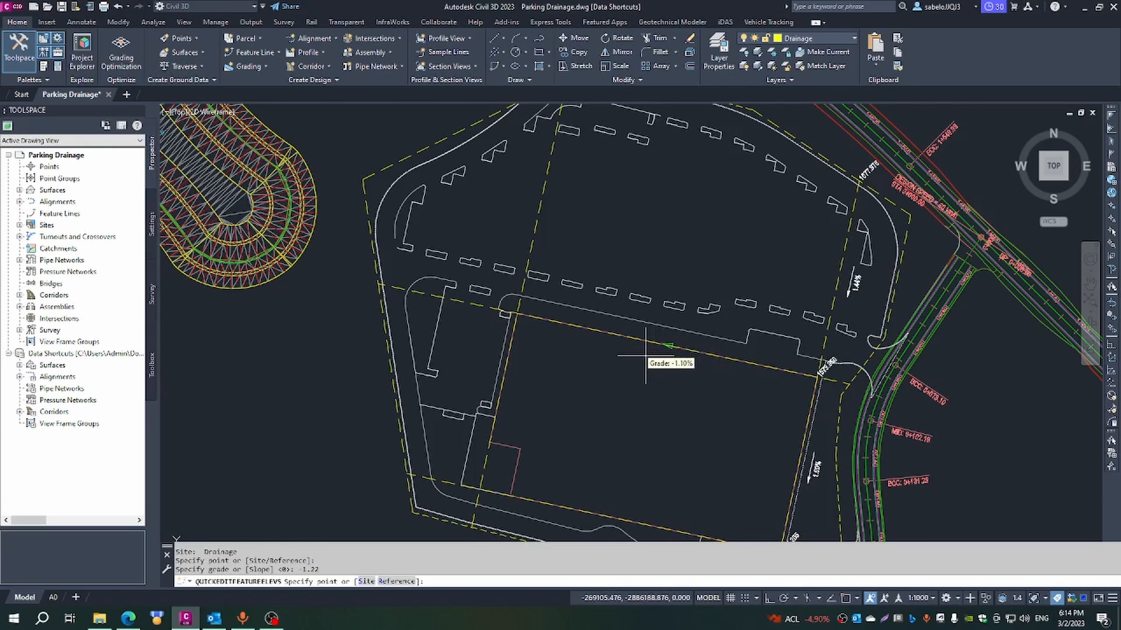
left_click(645, 355)
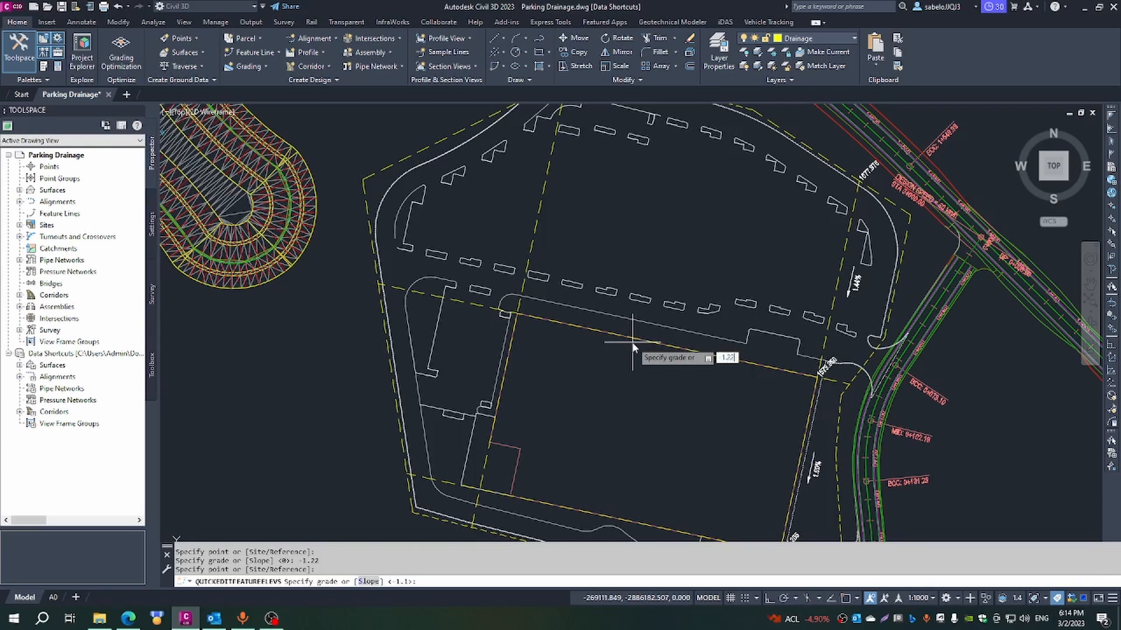
key("Return")
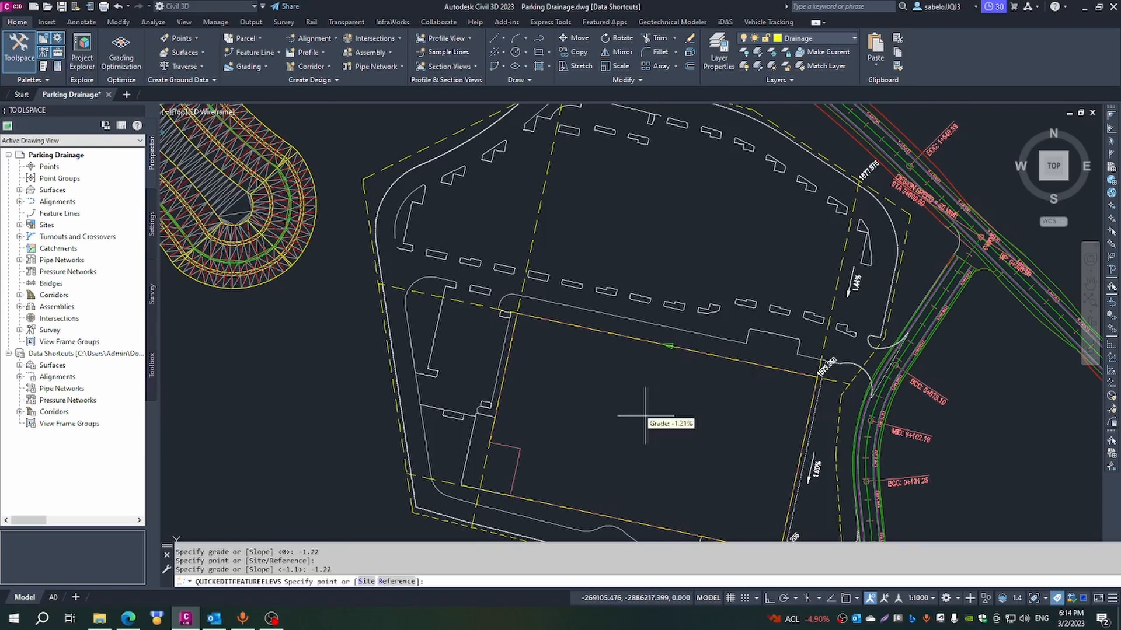
key("Escape")
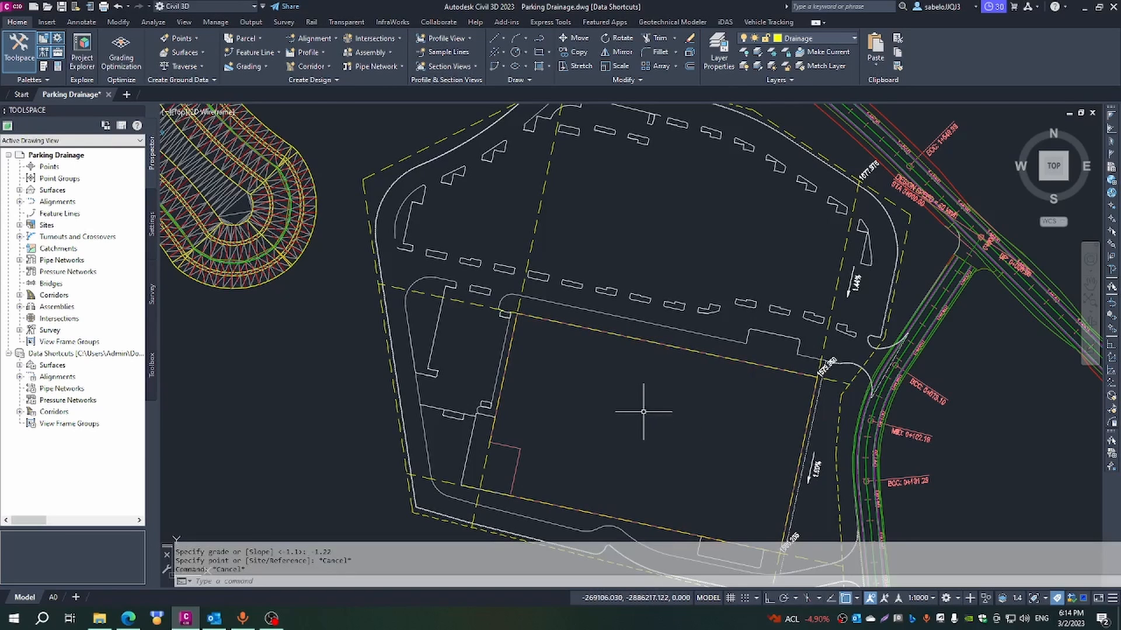
Insert an elevation point on the north feature line at the building's northeast corner, using the Intersection object snap.
left_click(479, 305)
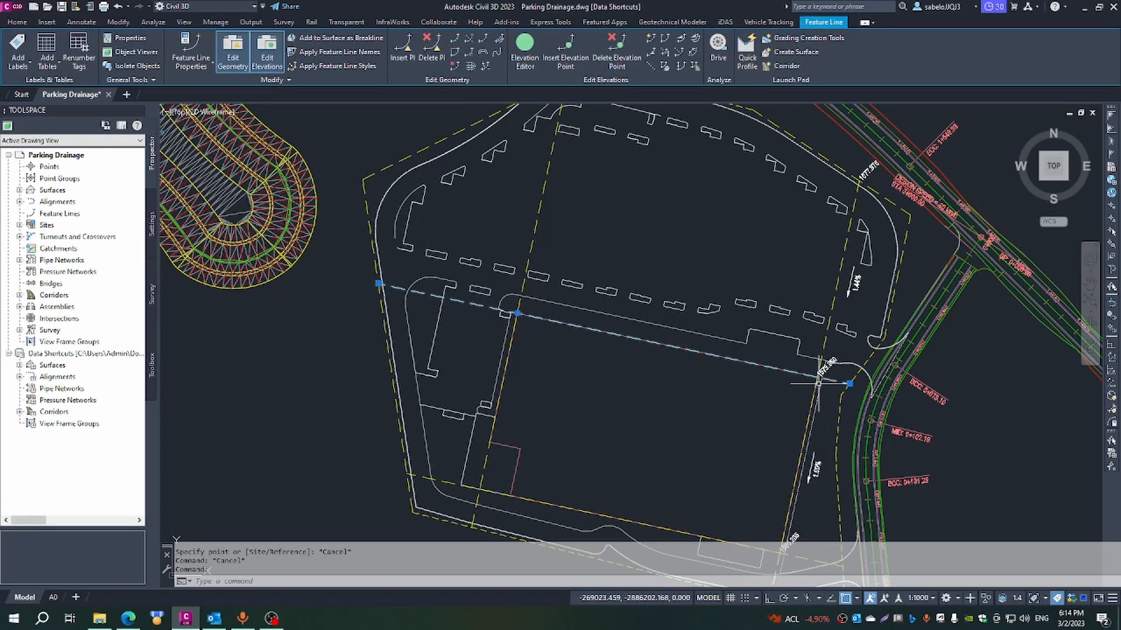
left_click(566, 51)
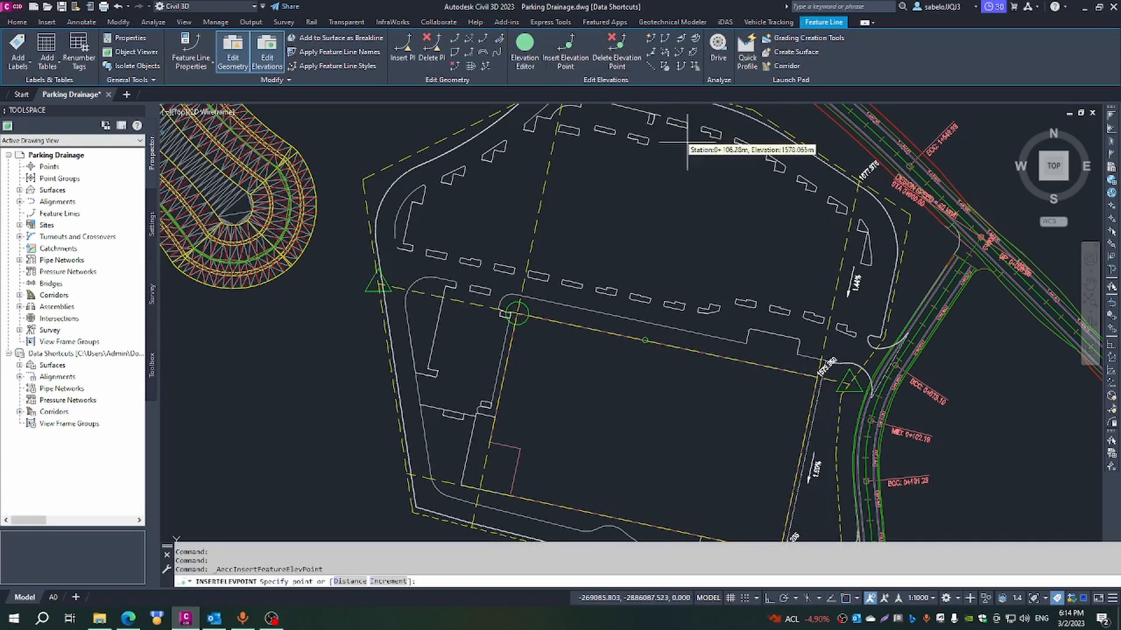
scroll(817, 376, "up", 5)
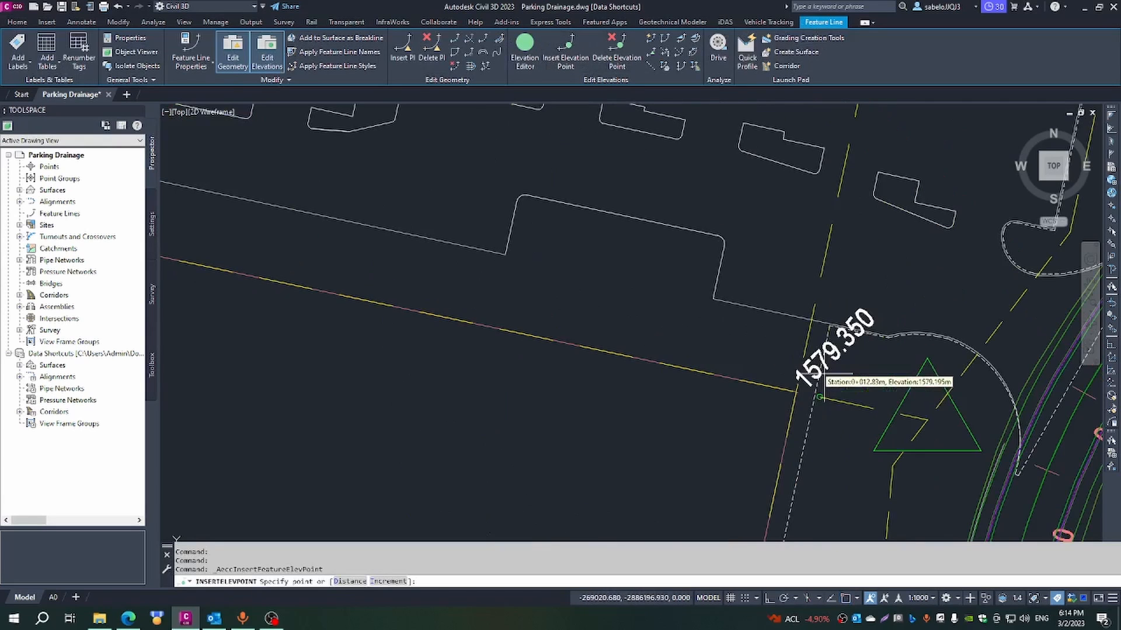
key("F3")
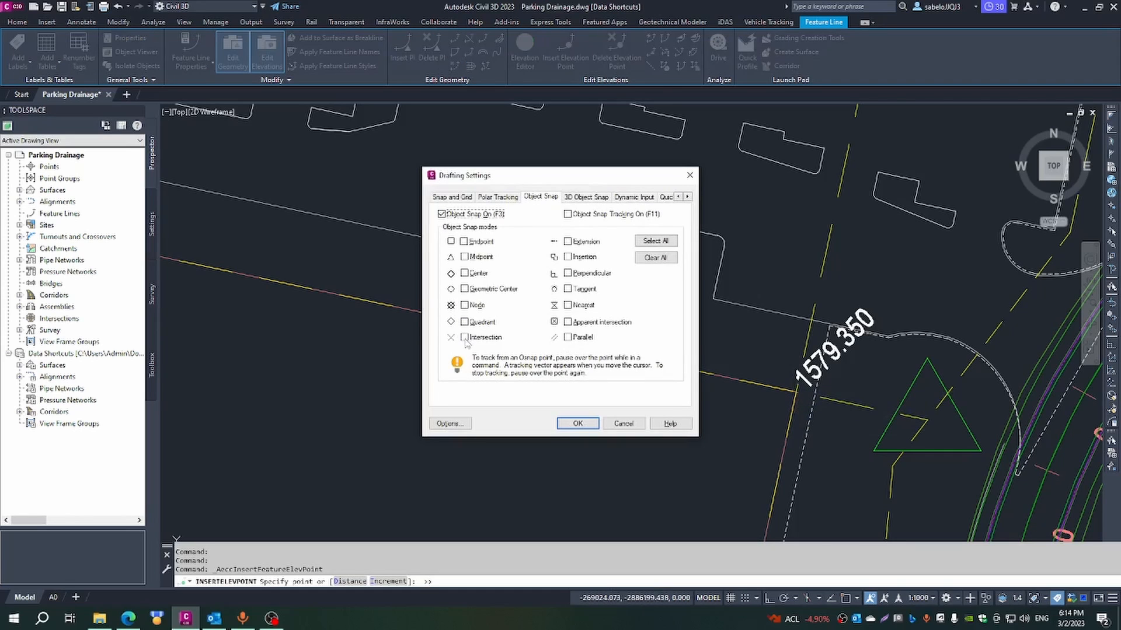
left_click(577, 424)
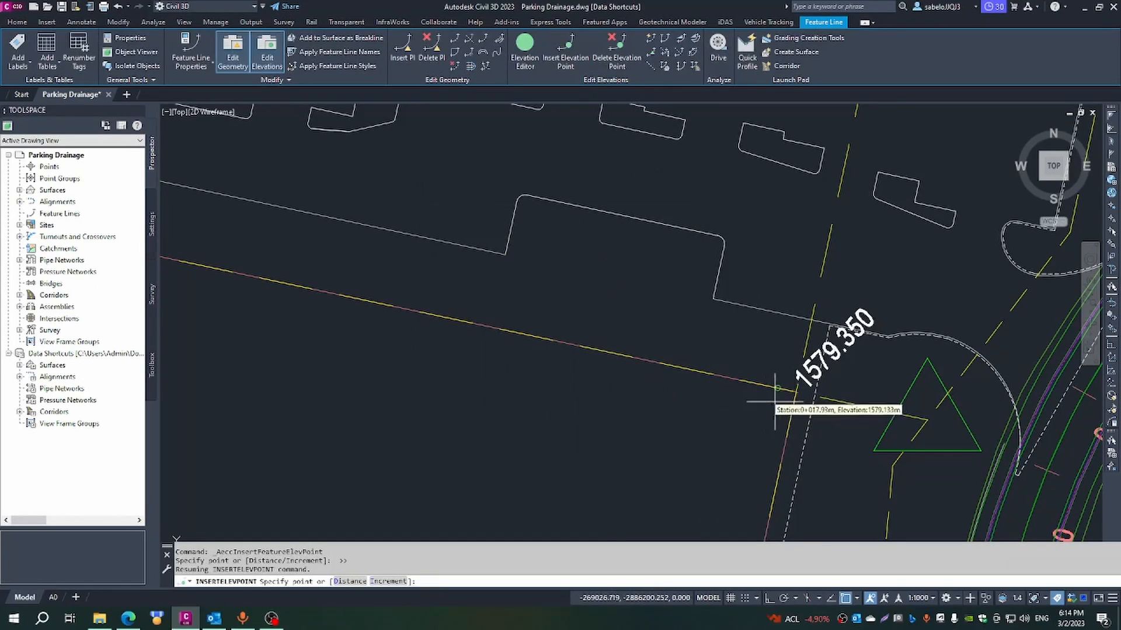
left_click(794, 392)
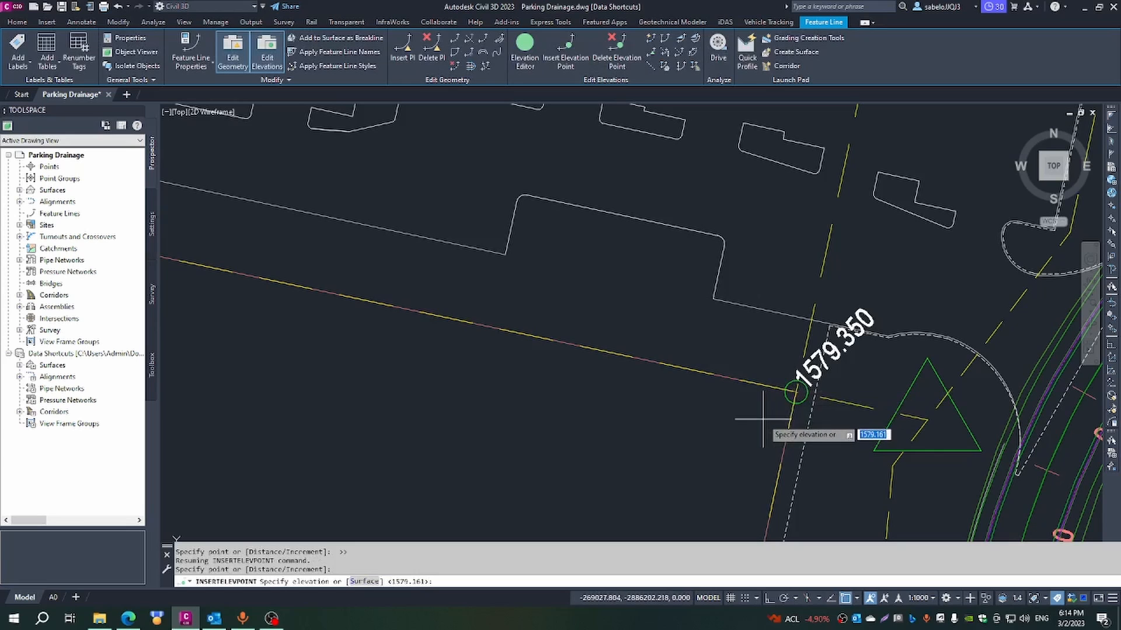
key("Escape")
scroll(723, 413, "down", 5)
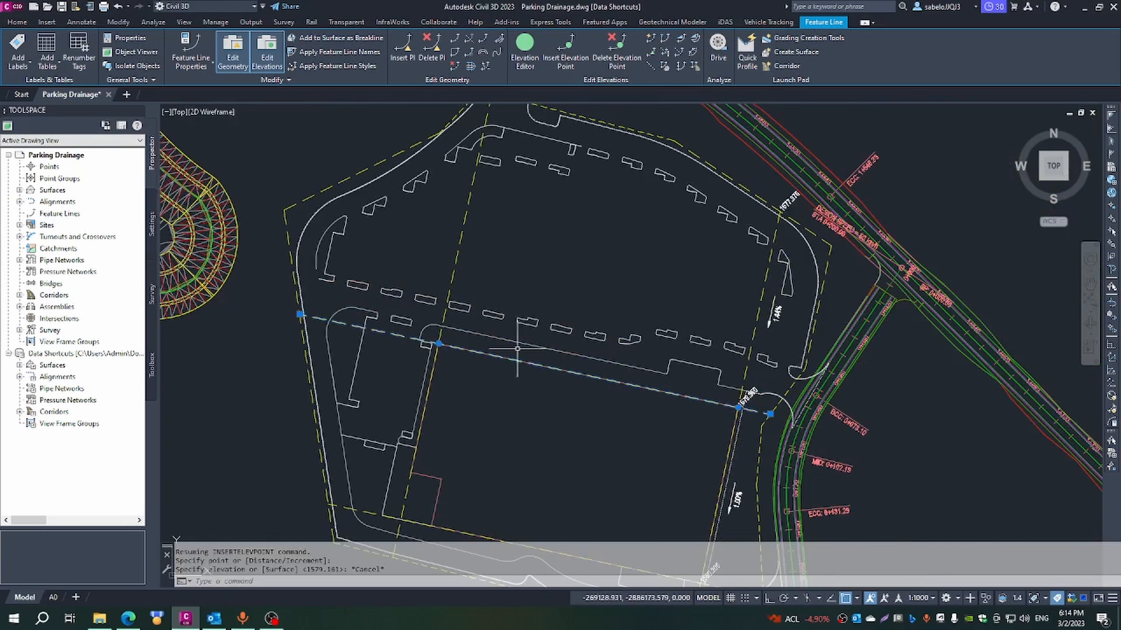
Set the grade of the north feature line's segment between the building's two northern corners to -1.22% with Quick Elevation Edit.
left_click(651, 38)
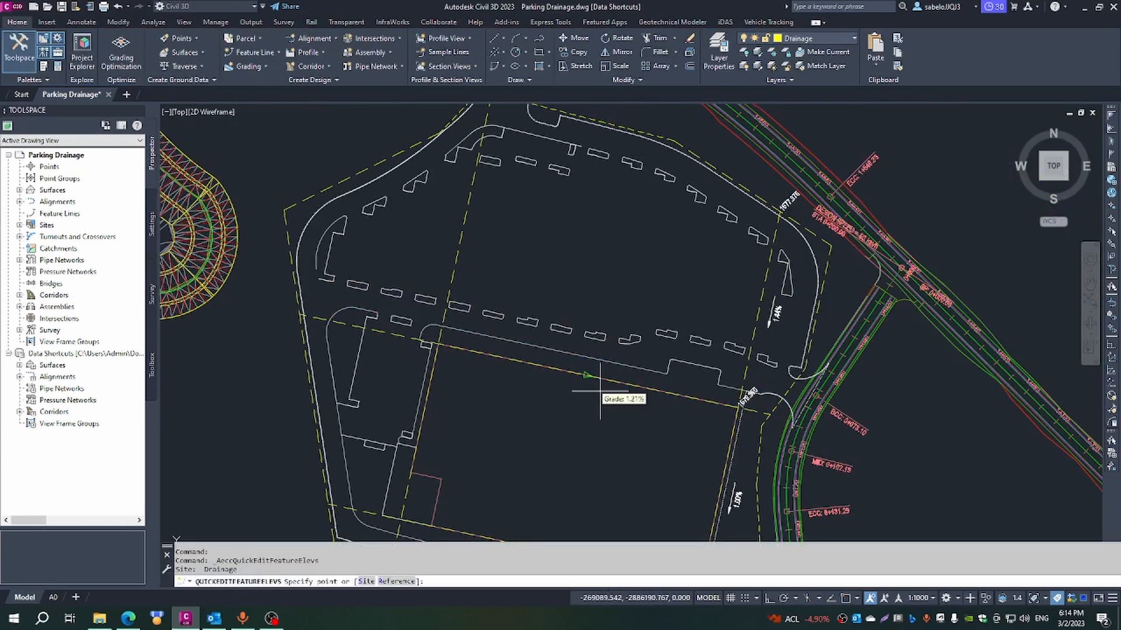
left_click(564, 380)
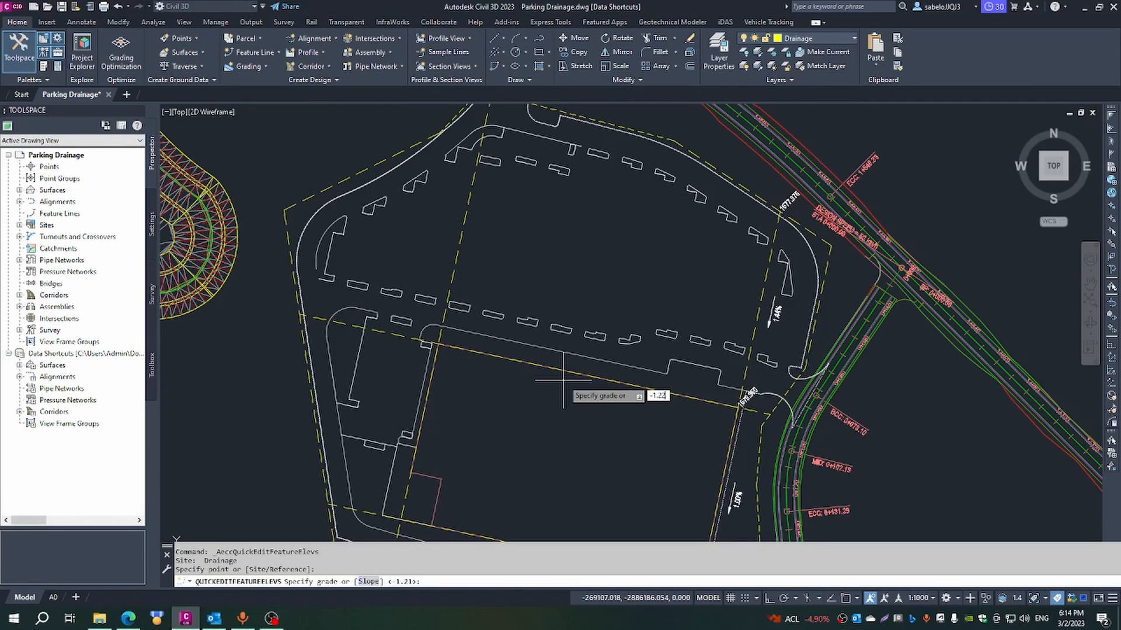
key("Return")
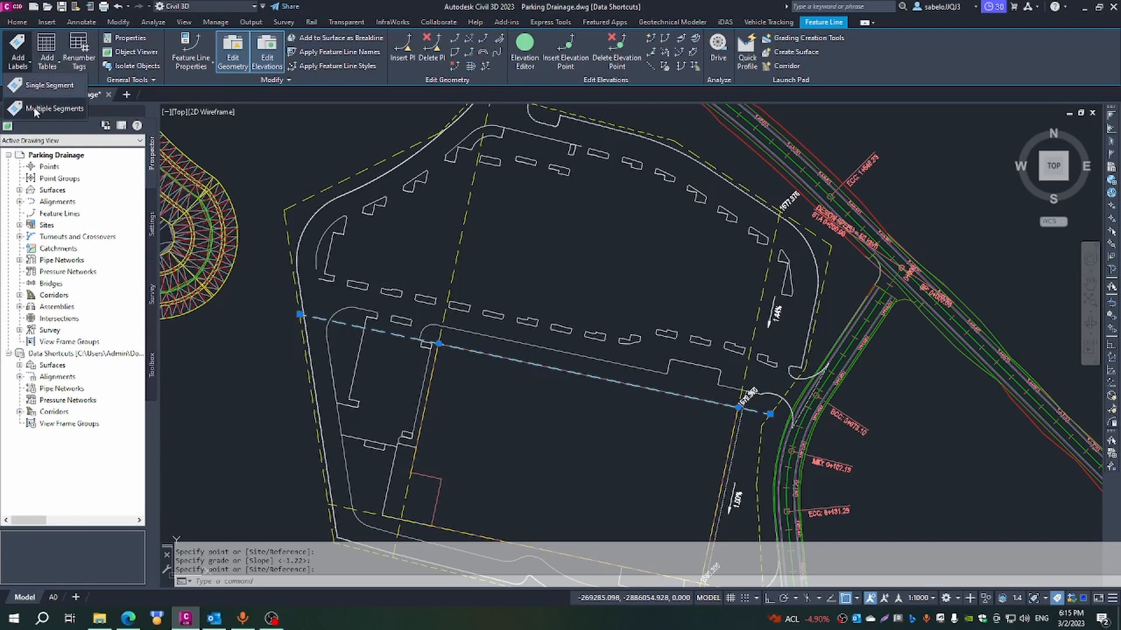
Add multiple-segment labels to the north and west feature lines and to the parking's northwest and west boundary feature lines.
left_click(35, 110)
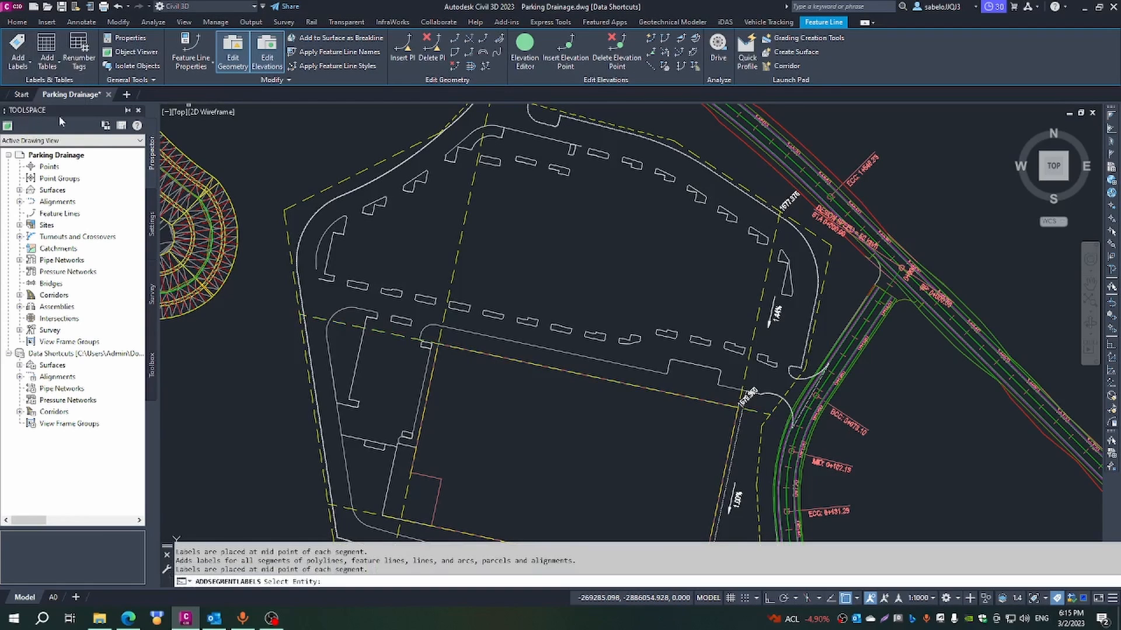
left_click(392, 335)
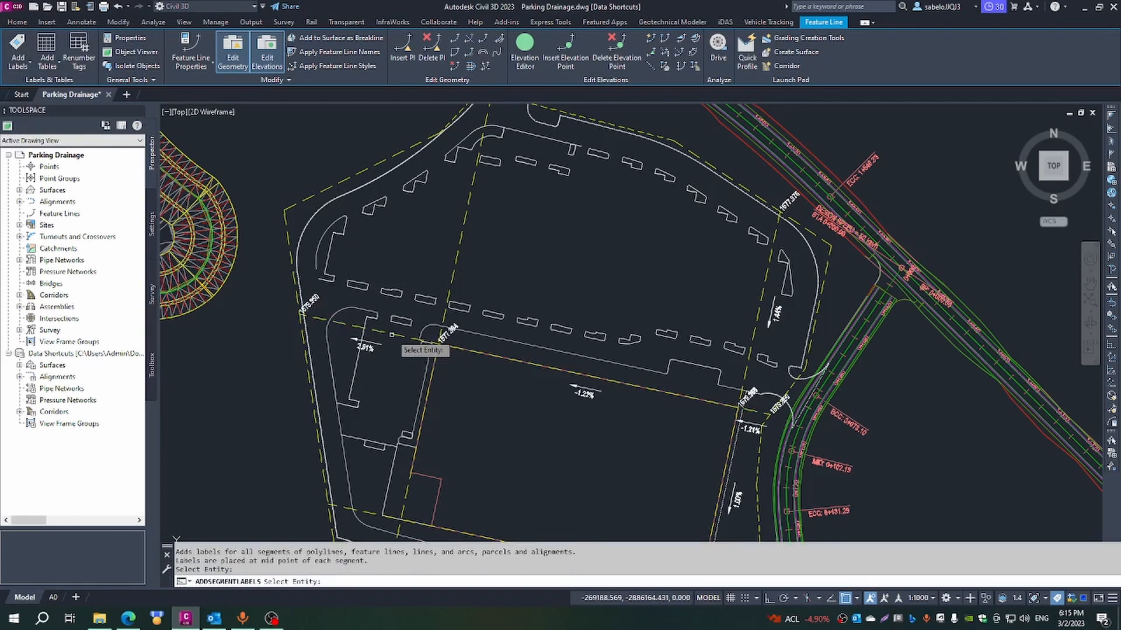
left_click(456, 257)
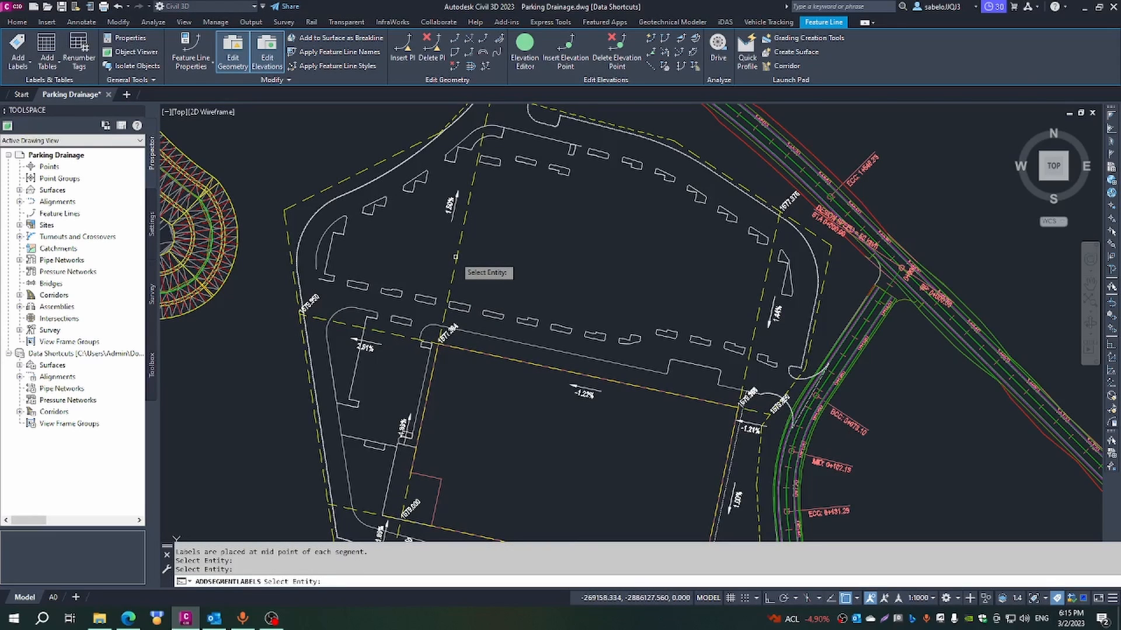
left_click(383, 159)
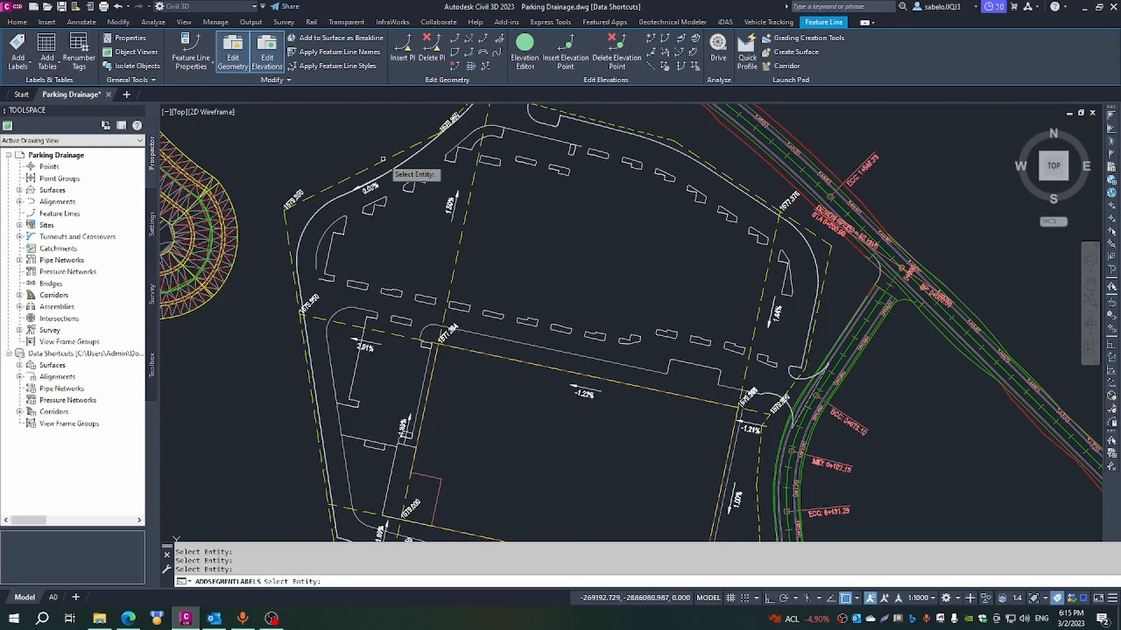
left_click(286, 230)
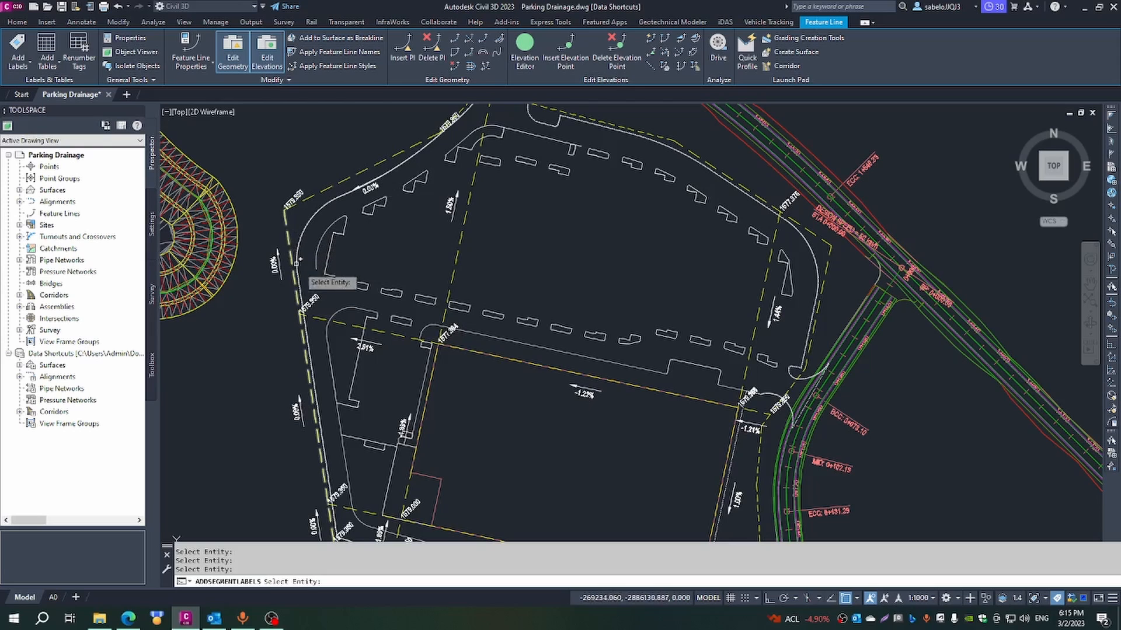
Add multiple-segment labels to the northeast, east and south boundary feature lines and the feature line along the building's south side, then clear the selection.
left_click(830, 257)
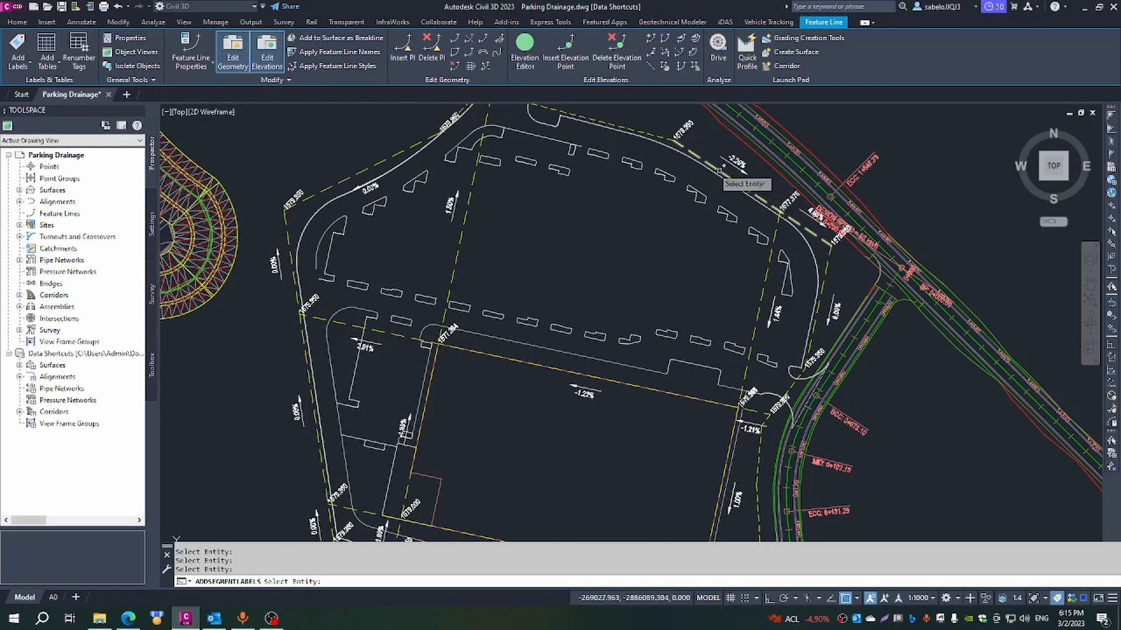
scroll(663, 186, "down", 6)
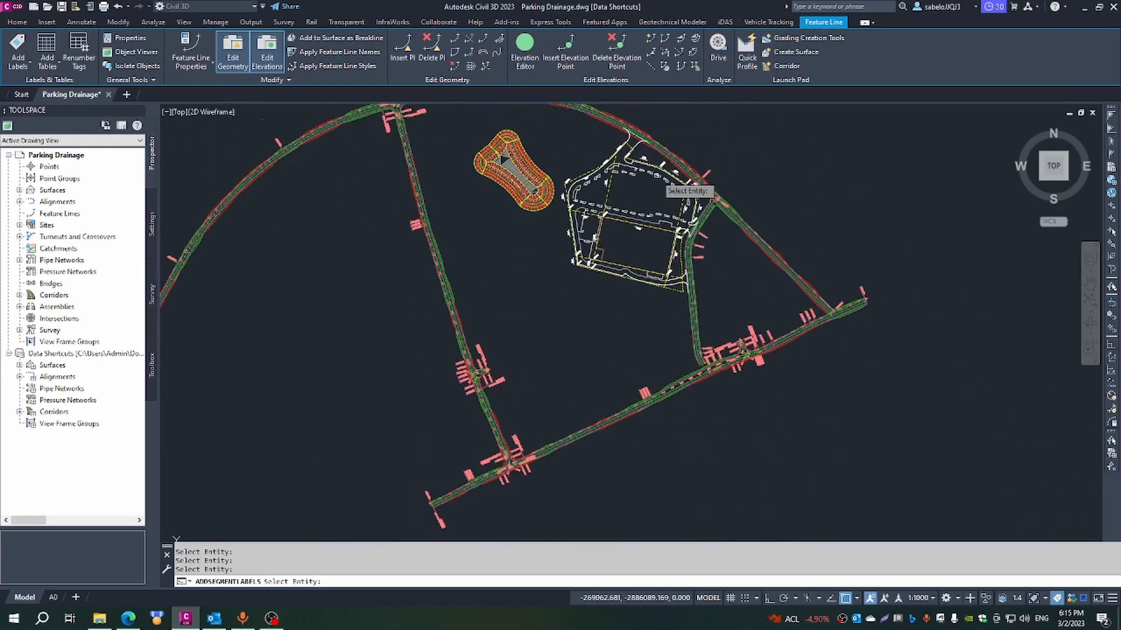
scroll(618, 244, "up", 4)
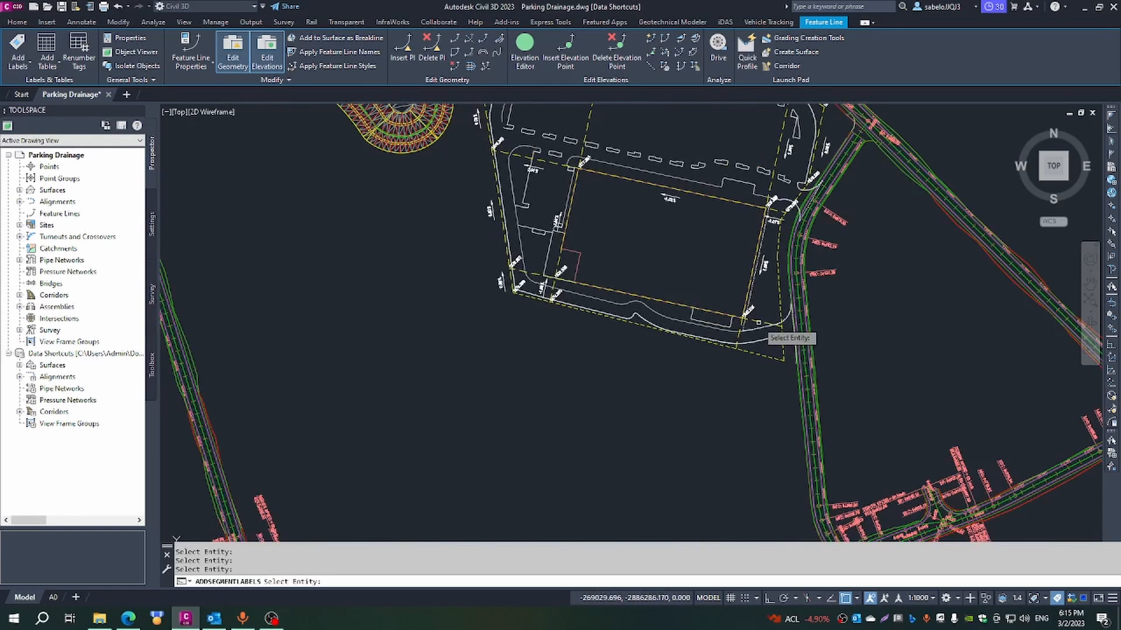
left_click(762, 321)
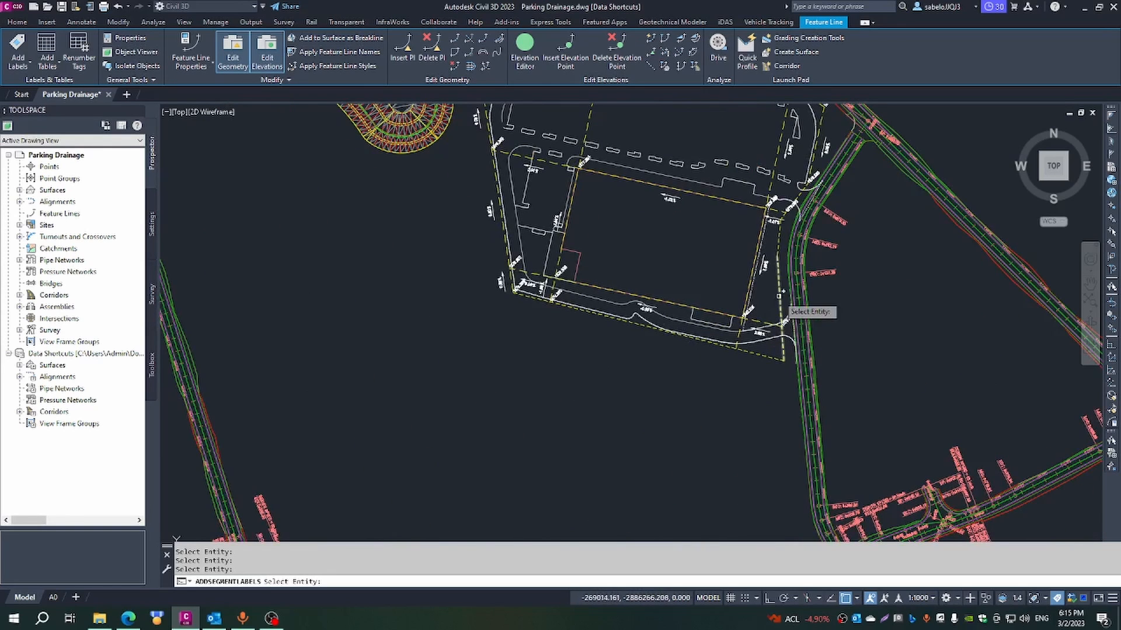
left_click(762, 352)
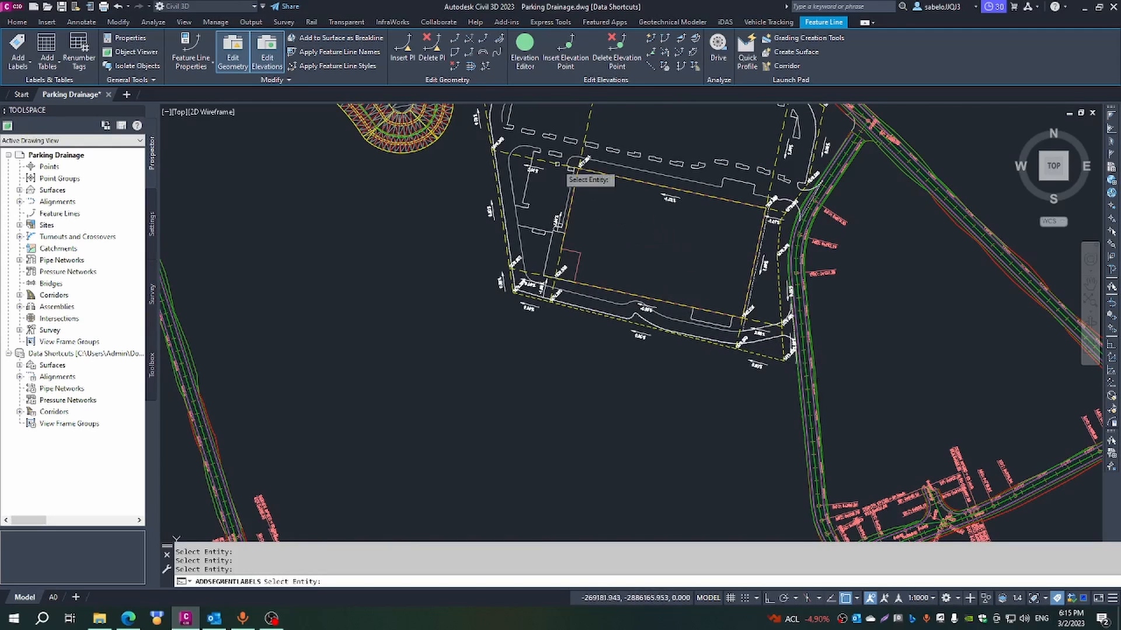
scroll(547, 162, "up", 5)
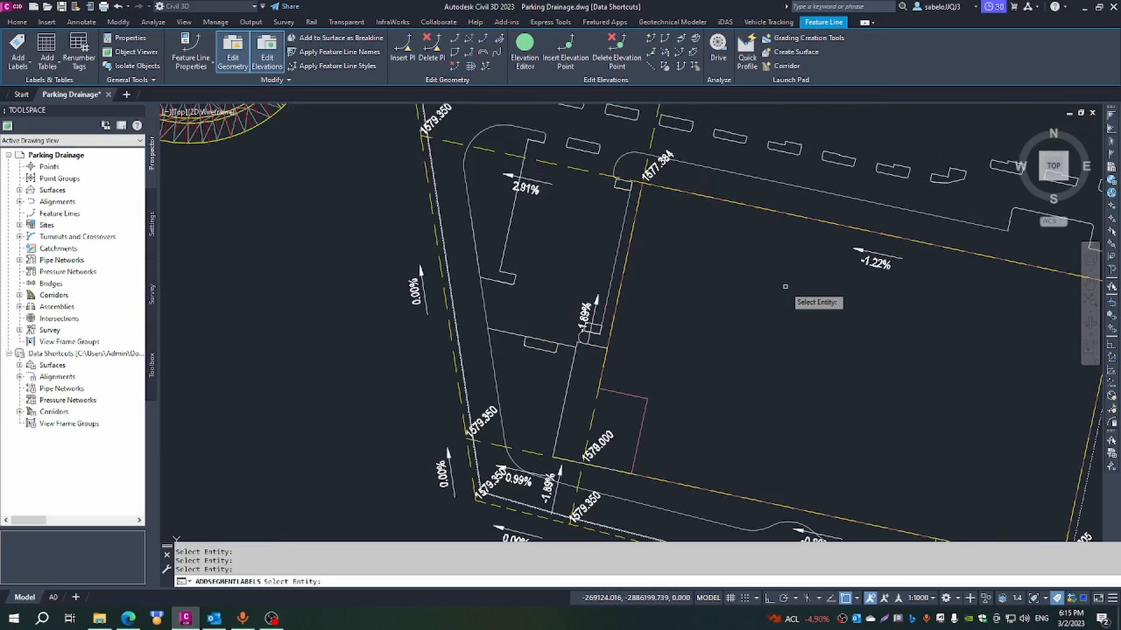
key("Escape")
scroll(775, 282, "down", 5)
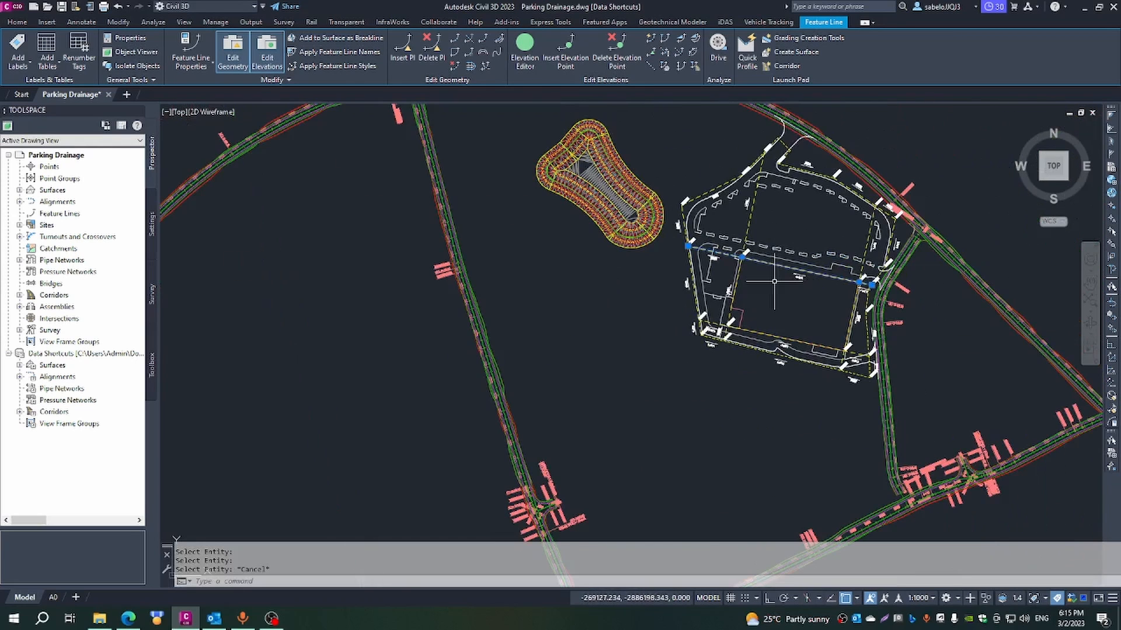
key("Escape")
Set the grade of the west feature line's segment north of the building to -1.4% with Quick Elevation Edit.
scroll(755, 202, "up", 5)
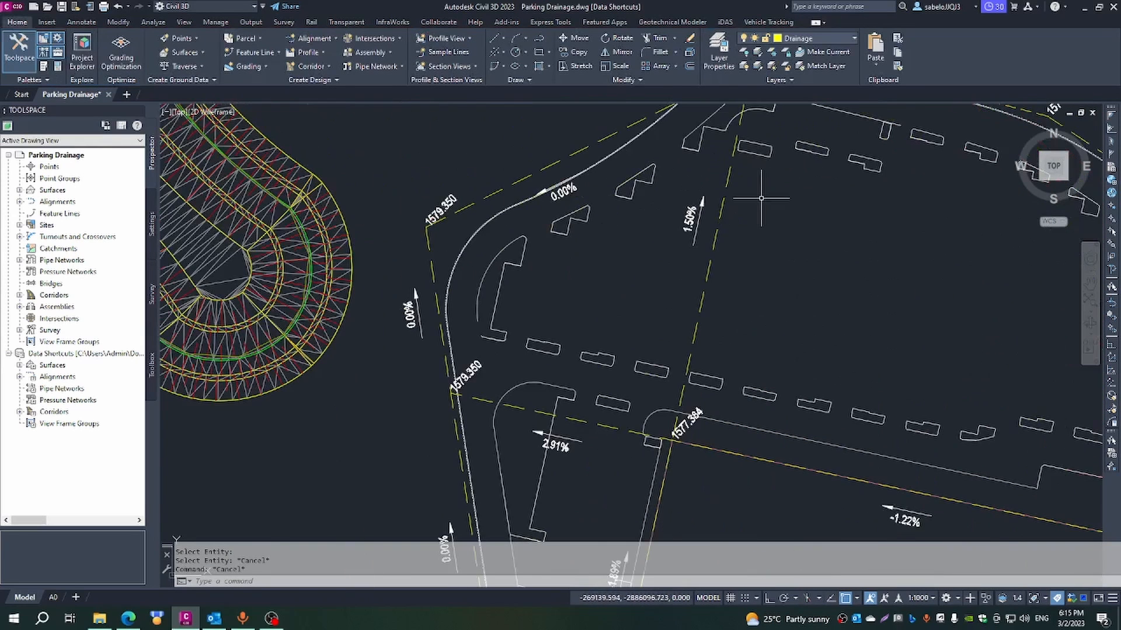
left_click(702, 305)
scroll(702, 304, "down", 2)
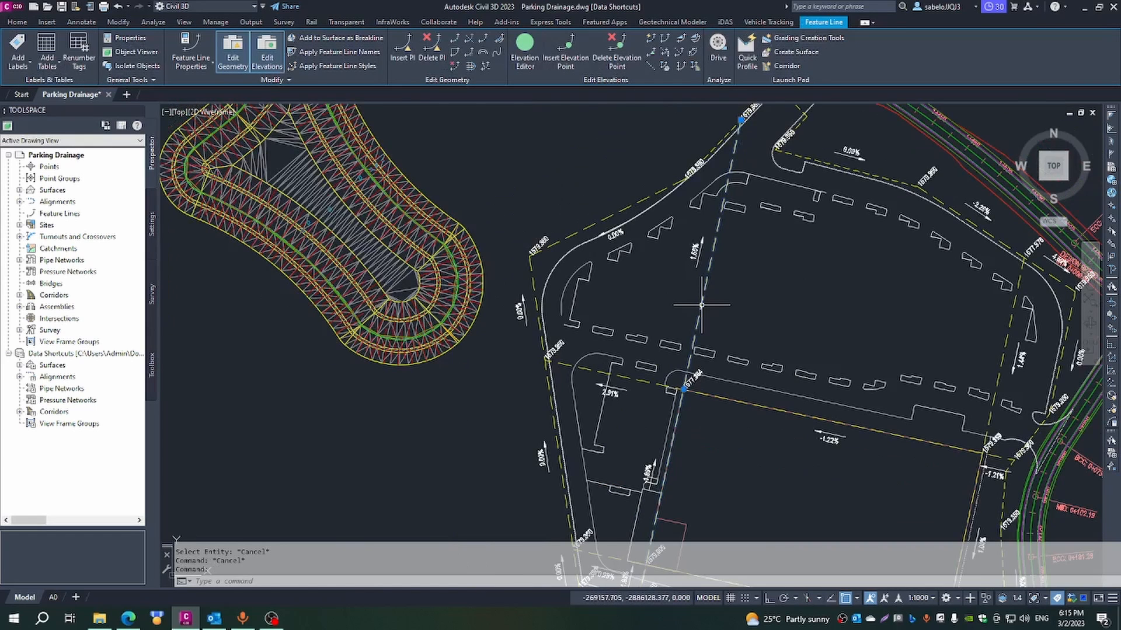
left_click(651, 38)
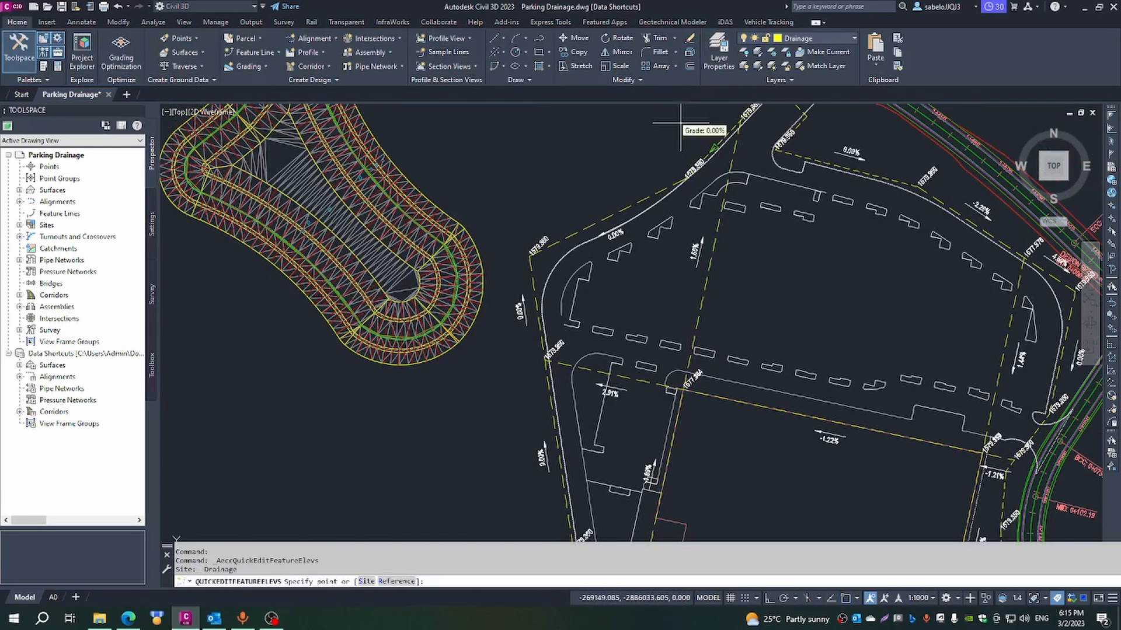
left_click(703, 250)
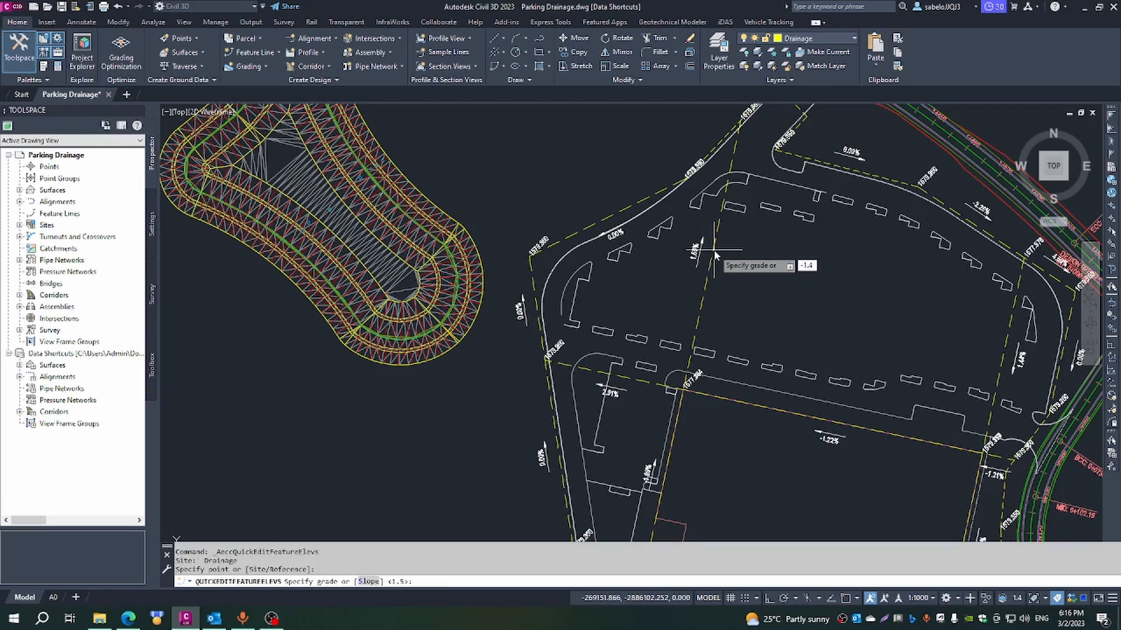
key("Return")
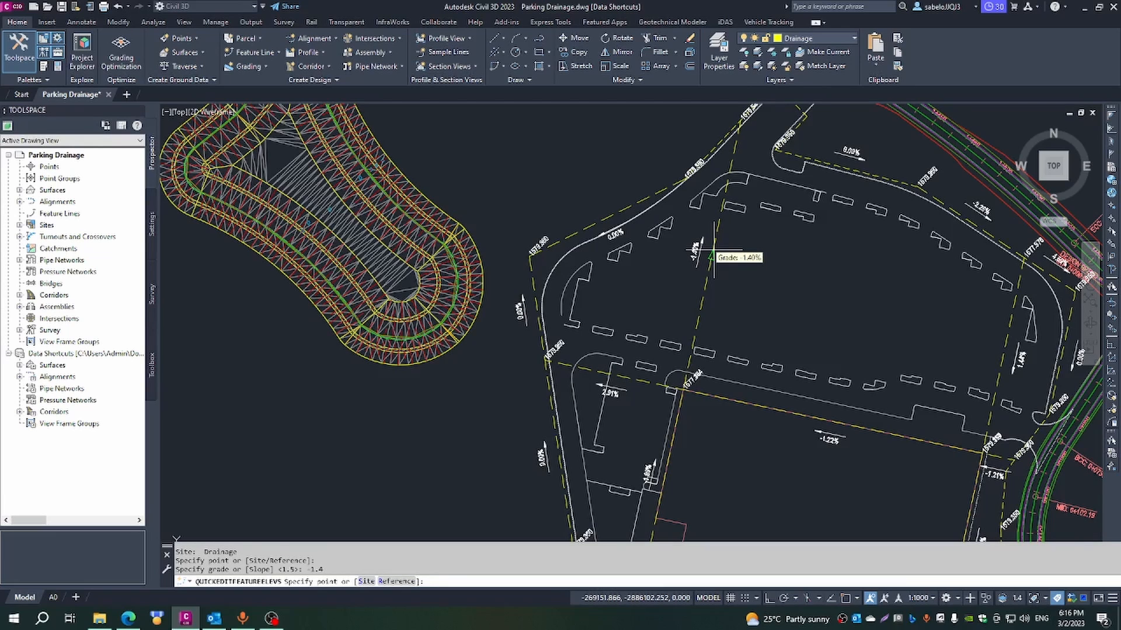
key("Return")
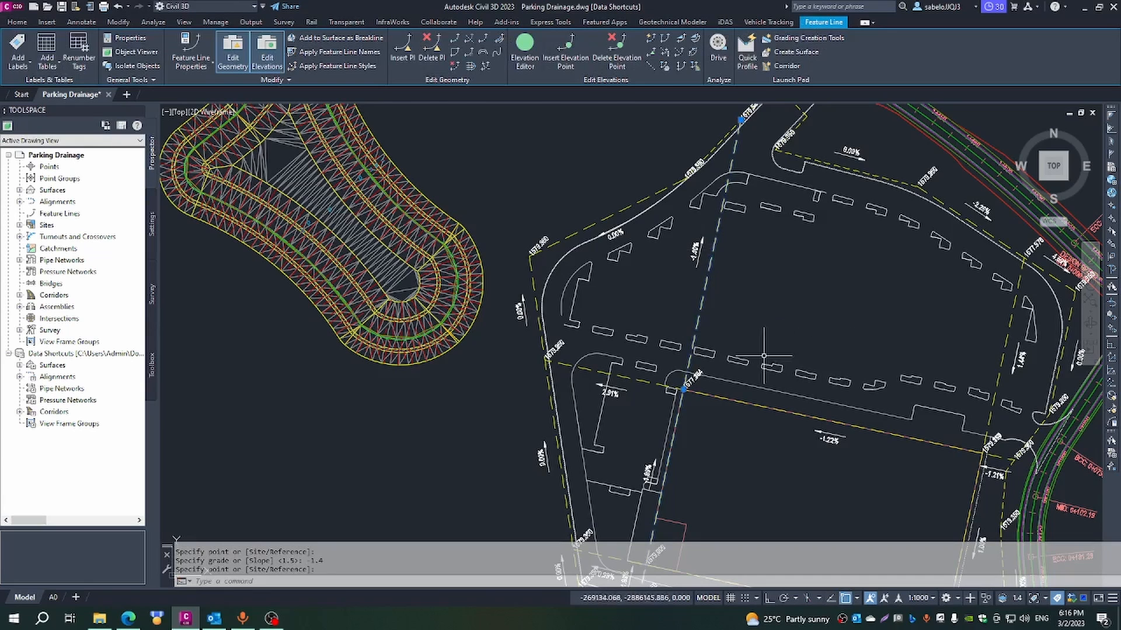
Examine the elevation and grade labels around the parking boundary and along the building's feature lines.
scroll(809, 316, "down", 2)
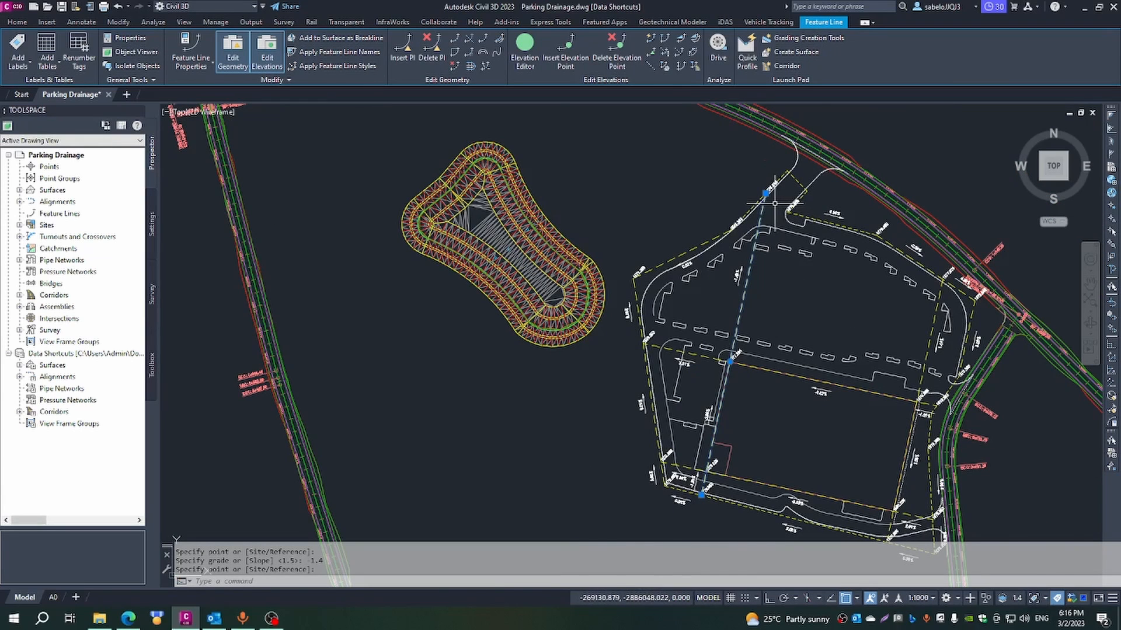
scroll(774, 204, "up", 2)
scroll(740, 327, "up", 2)
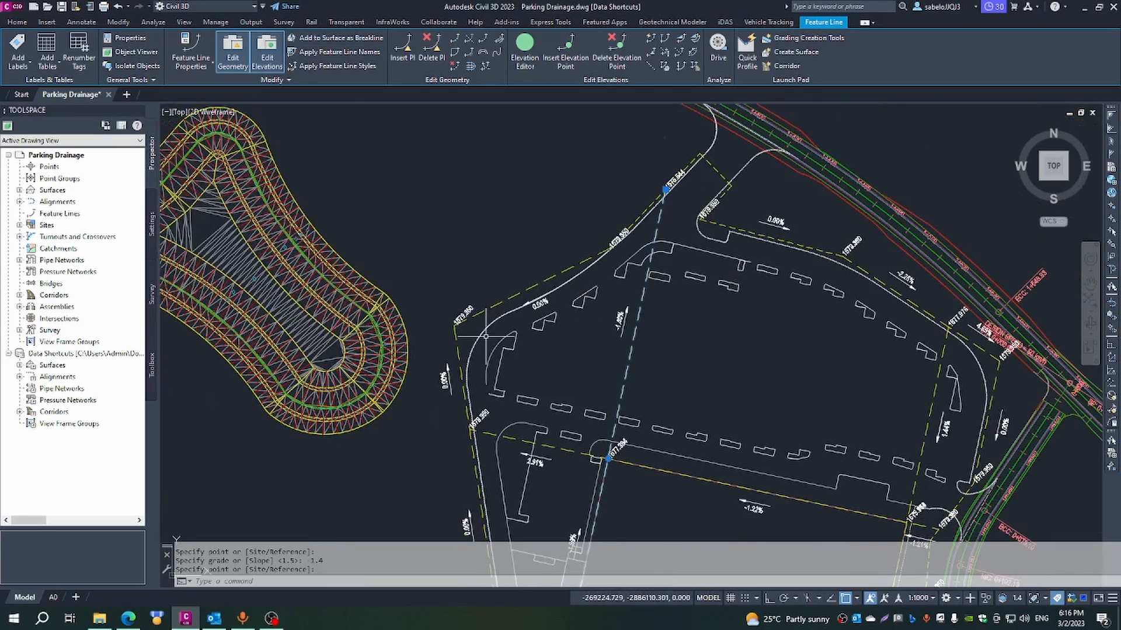
scroll(486, 338, "down", 2)
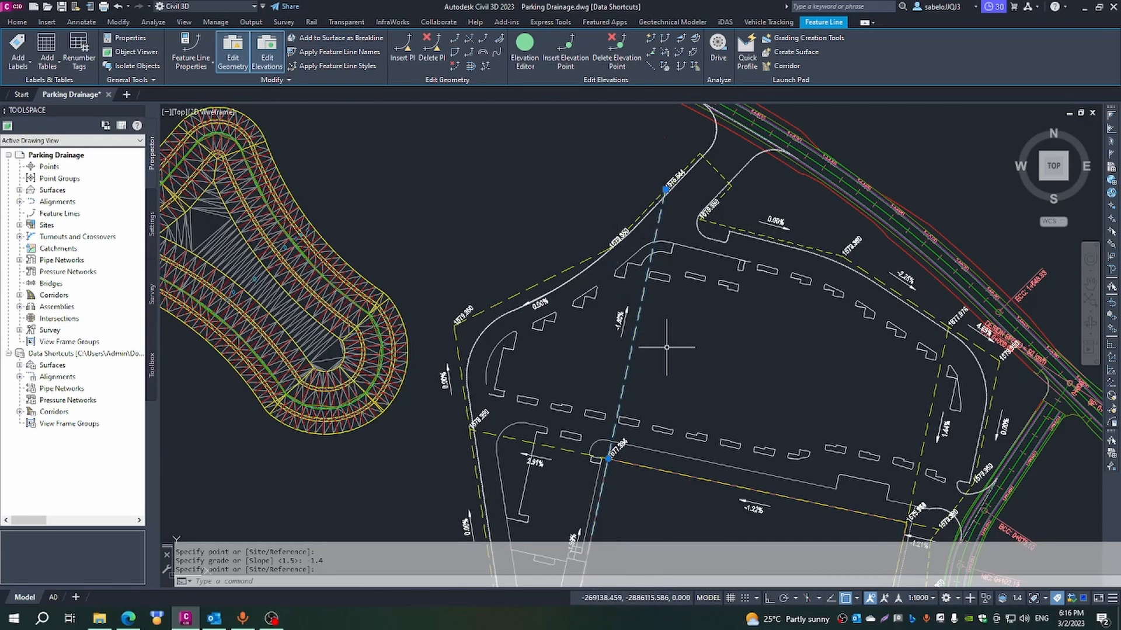
scroll(727, 390, "down", 4)
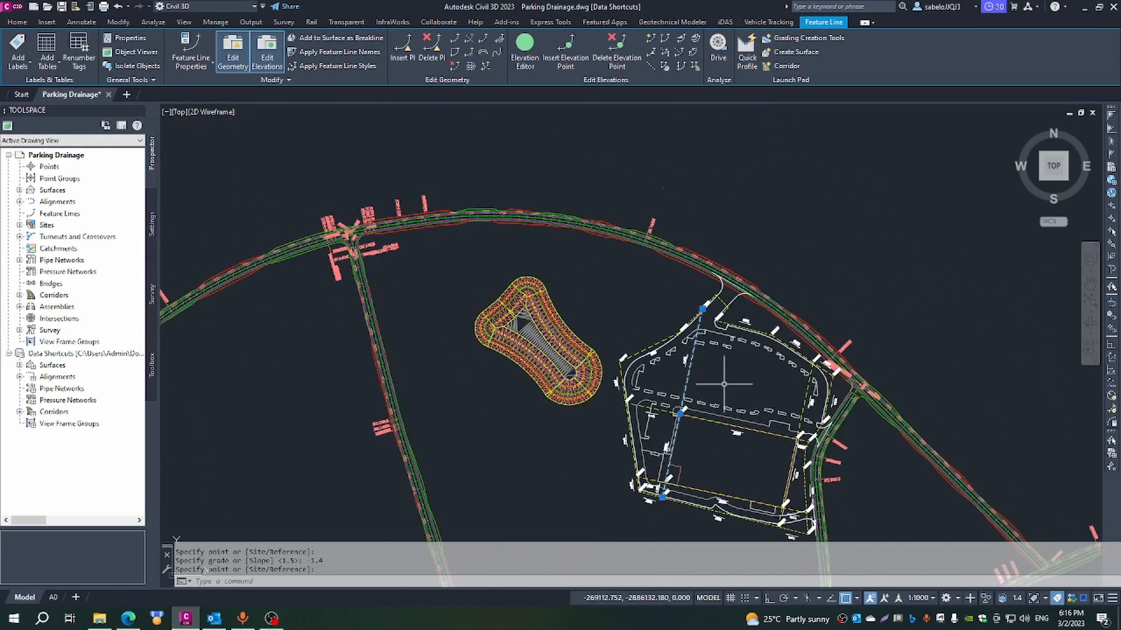
scroll(678, 442, "up", 3)
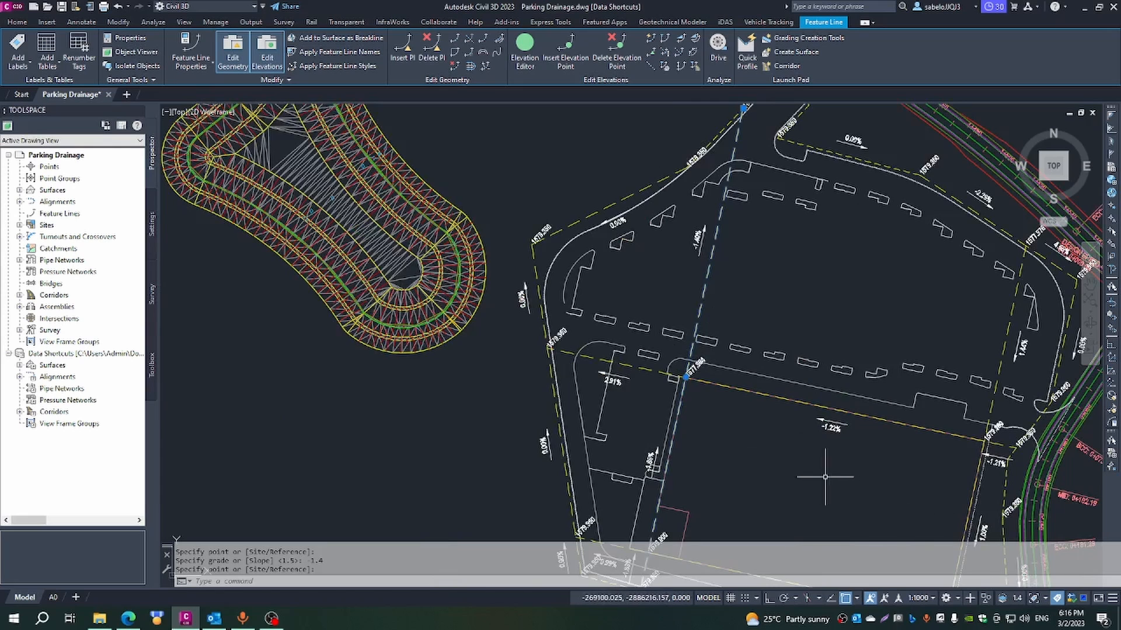
scroll(821, 474, "down", 3)
scroll(841, 528, "up", 3)
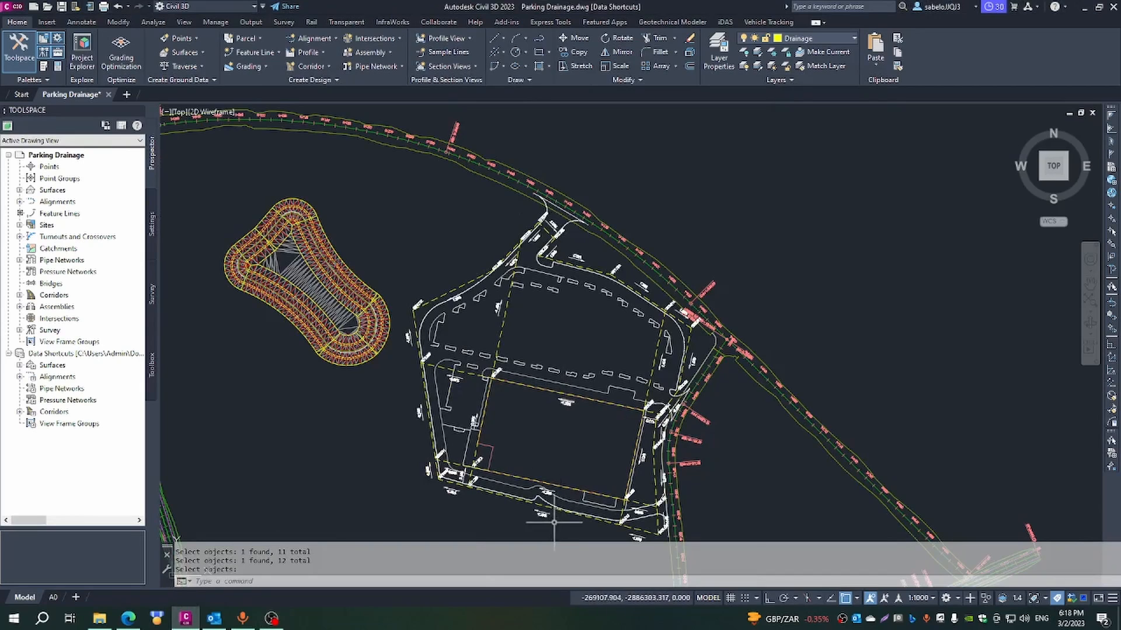
scroll(550, 525, "up", 2)
scroll(550, 525, "up", 3)
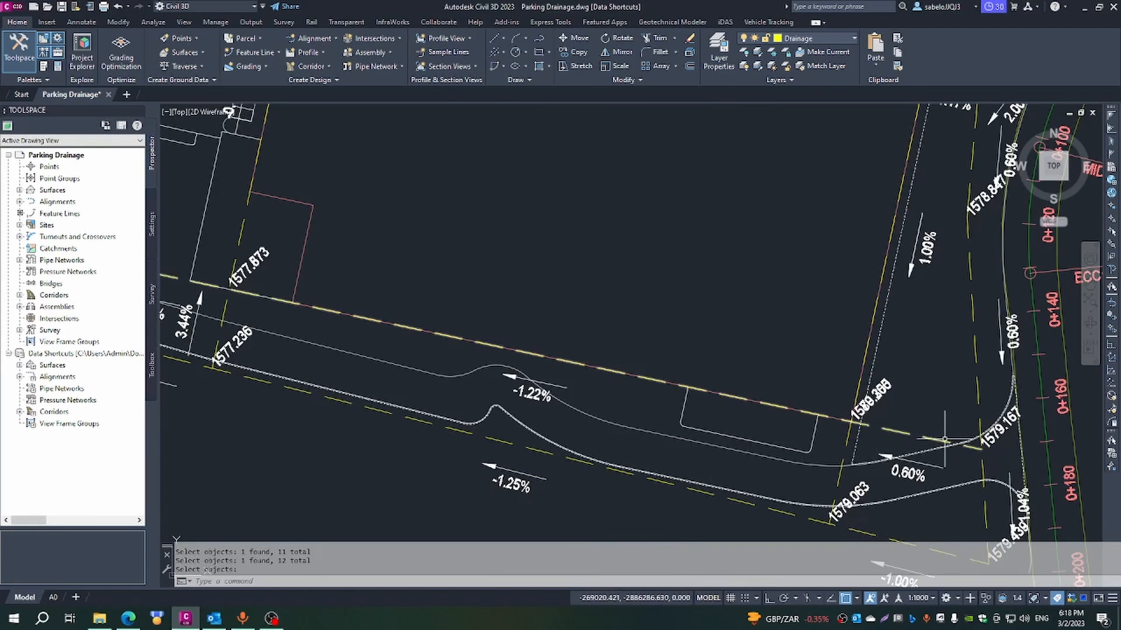
Highlight the feature lines along the building's south side and the parking's west and south boundaries to review them.
scroll(942, 438, "down", 2)
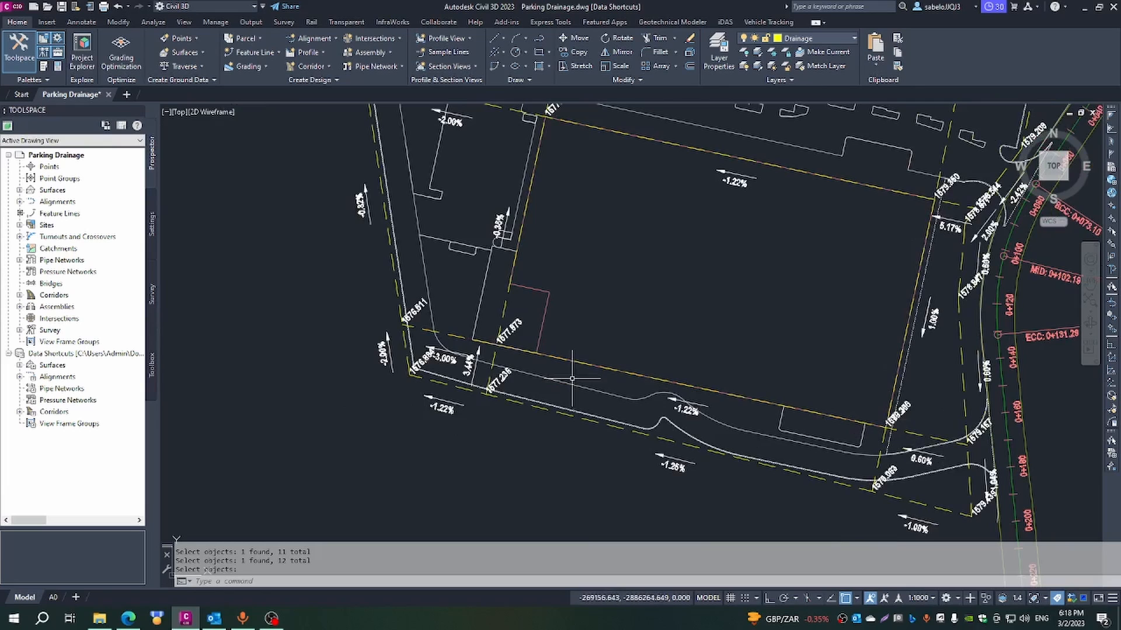
key("Return")
left_click(449, 336)
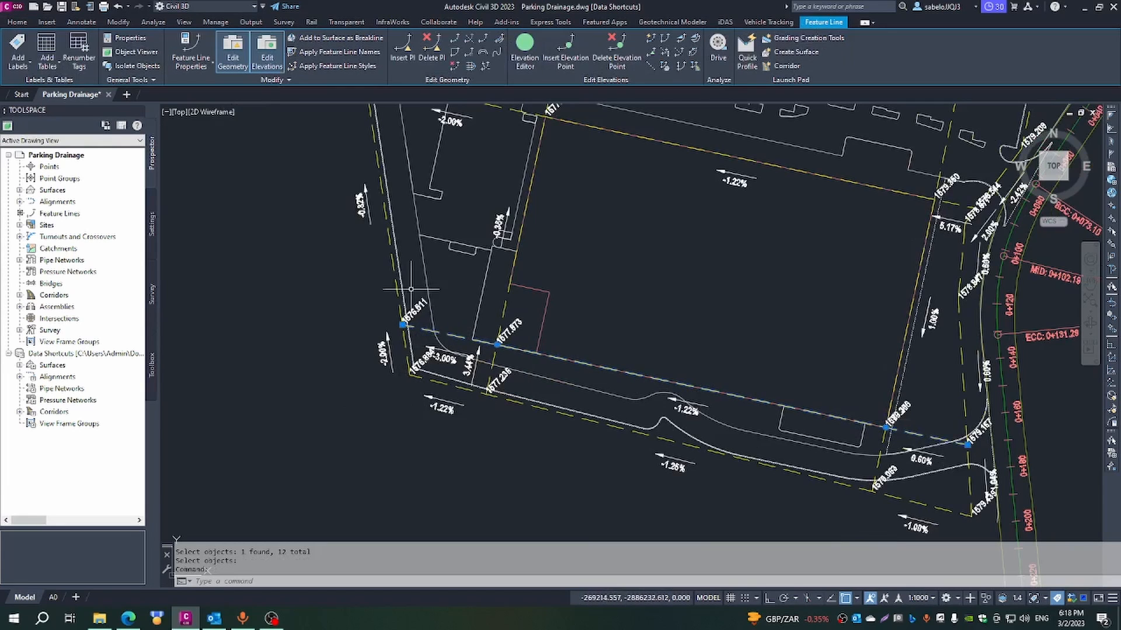
left_click(396, 279)
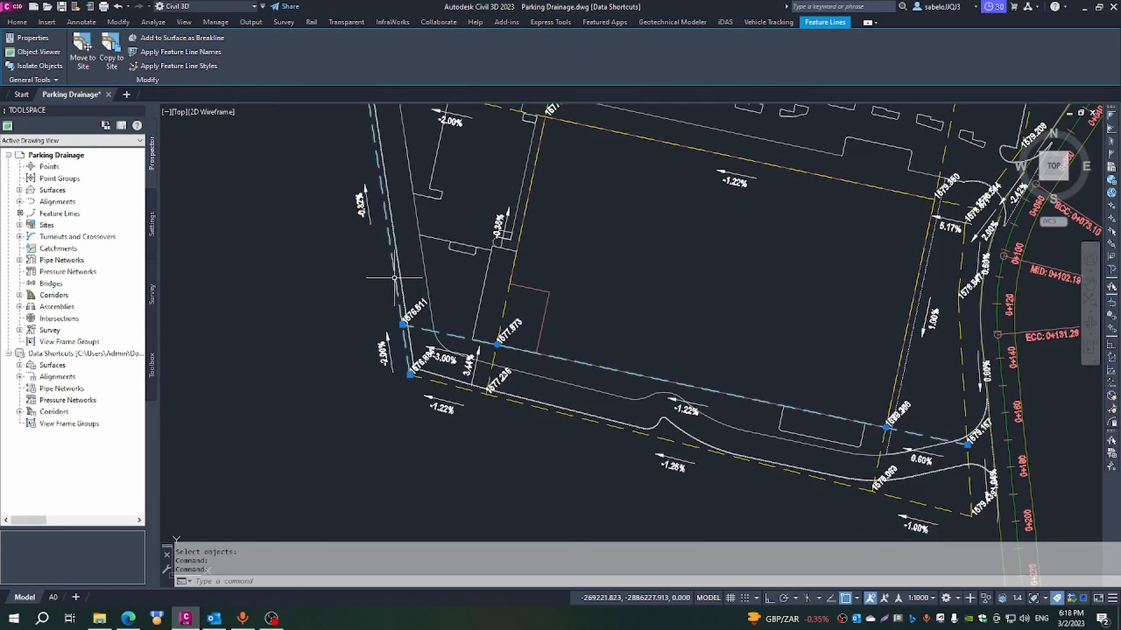
left_click(549, 410)
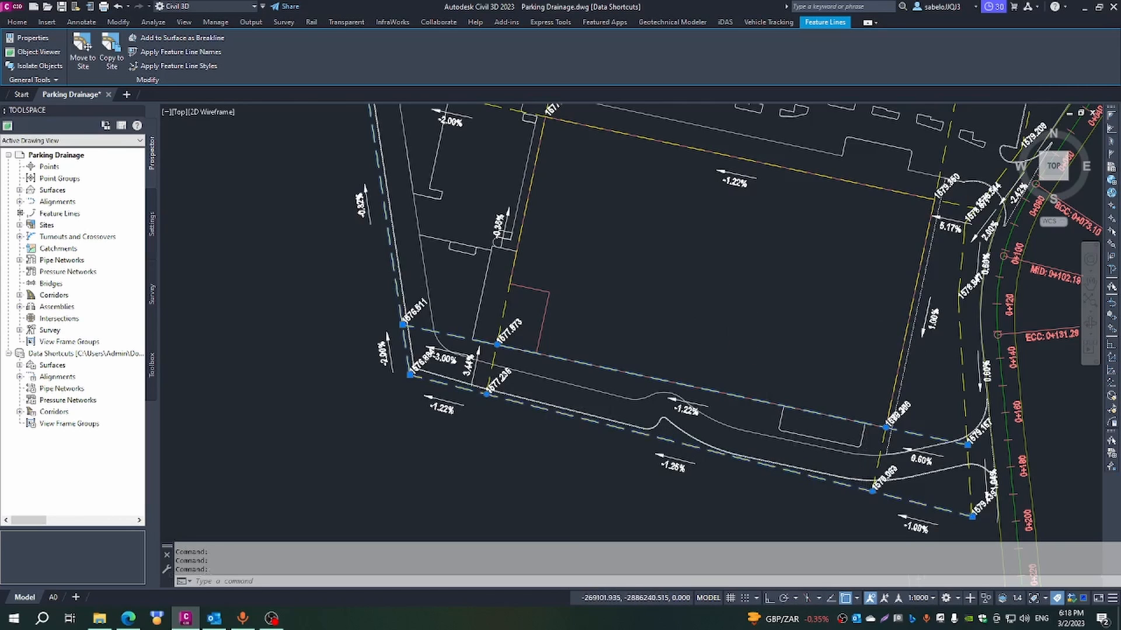
scroll(724, 303, "down", 5)
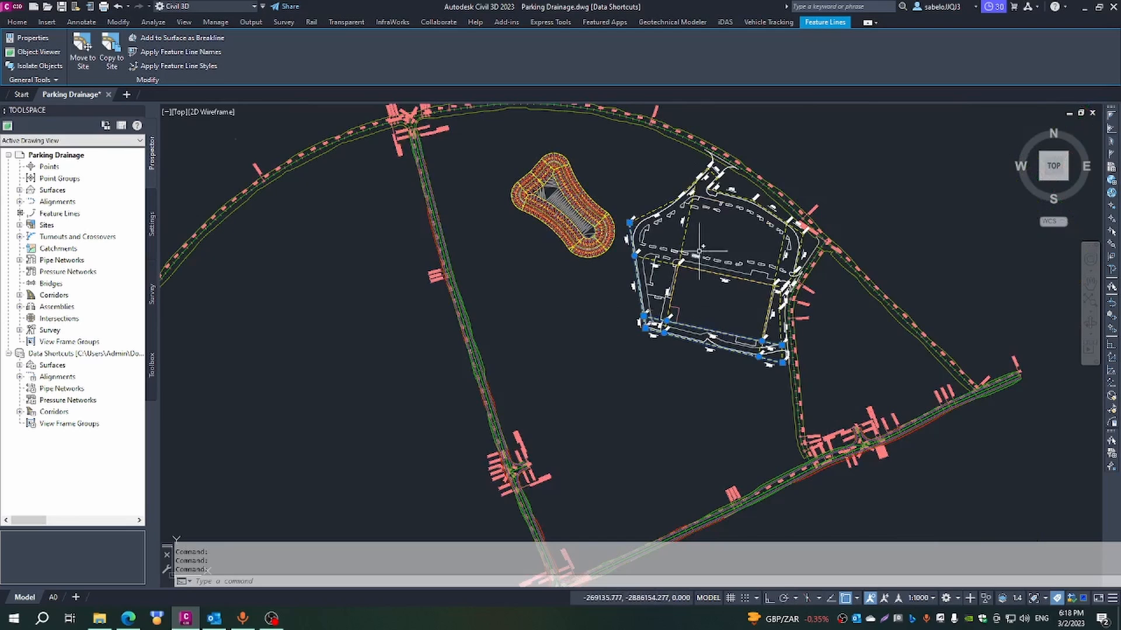
mouse_move(709, 243)
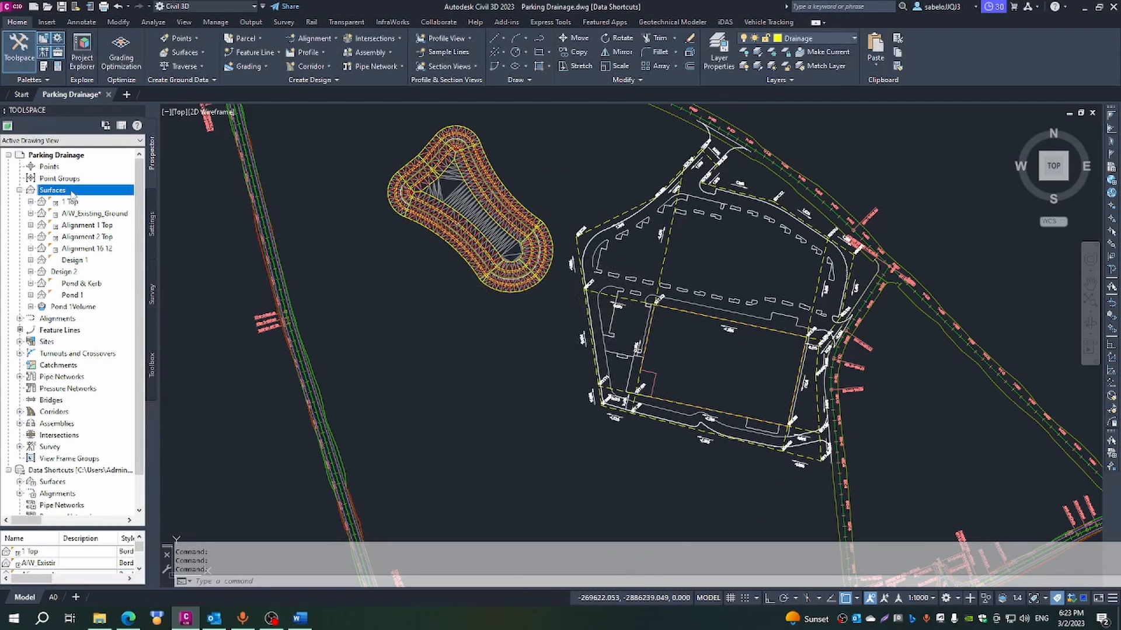
Create a new TIN surface named Drainage.
right_click(82, 191)
left_click(93, 197)
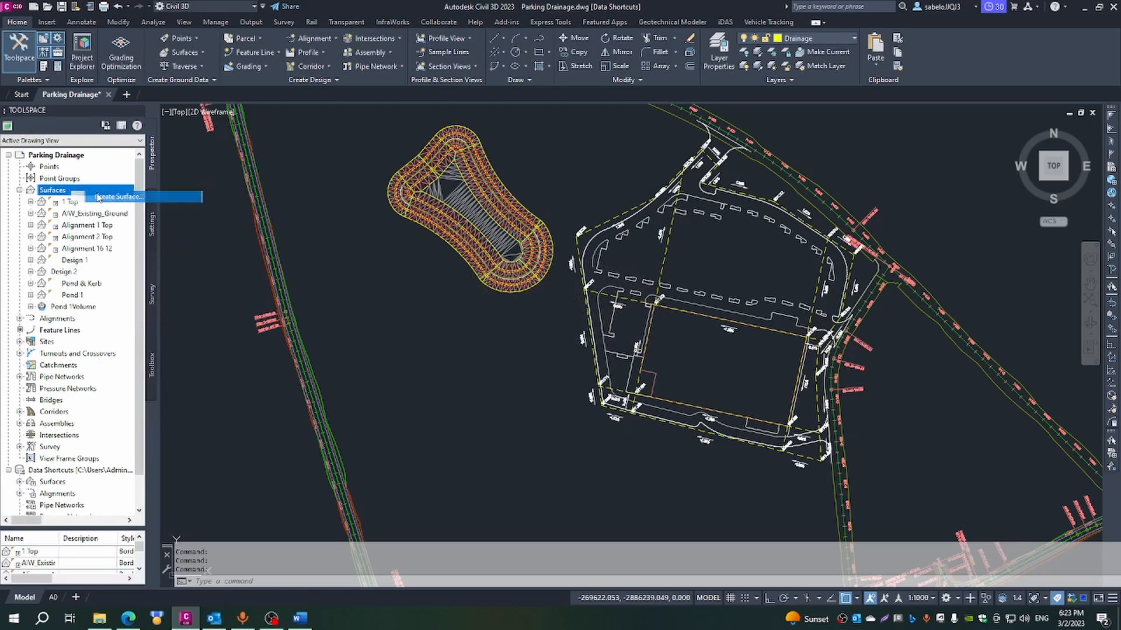
left_click(648, 270)
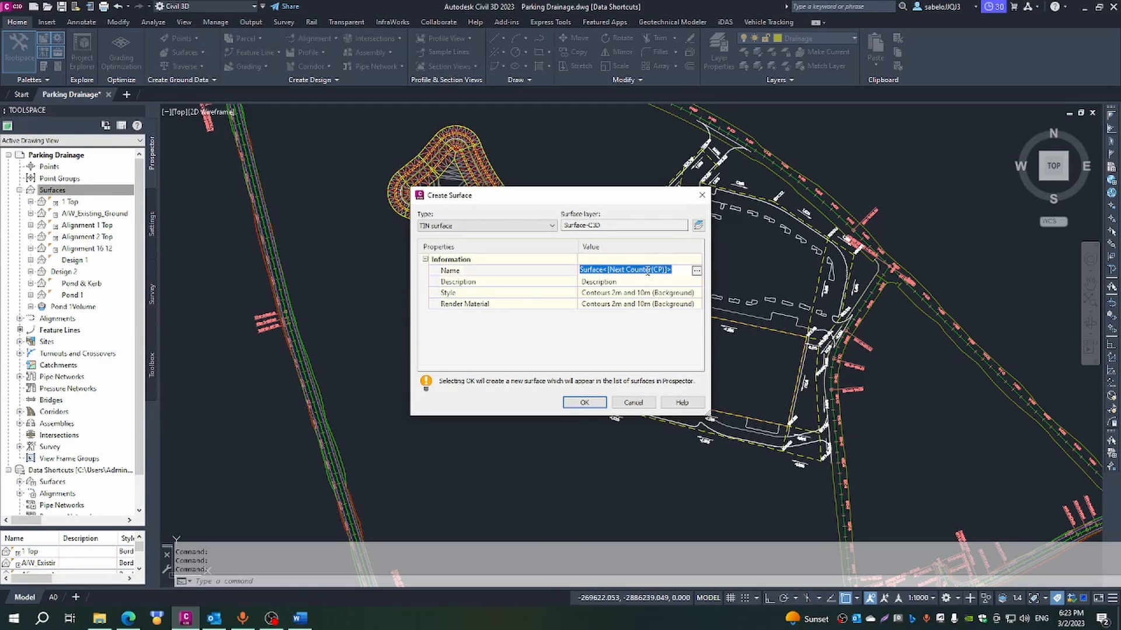
type("Drainage")
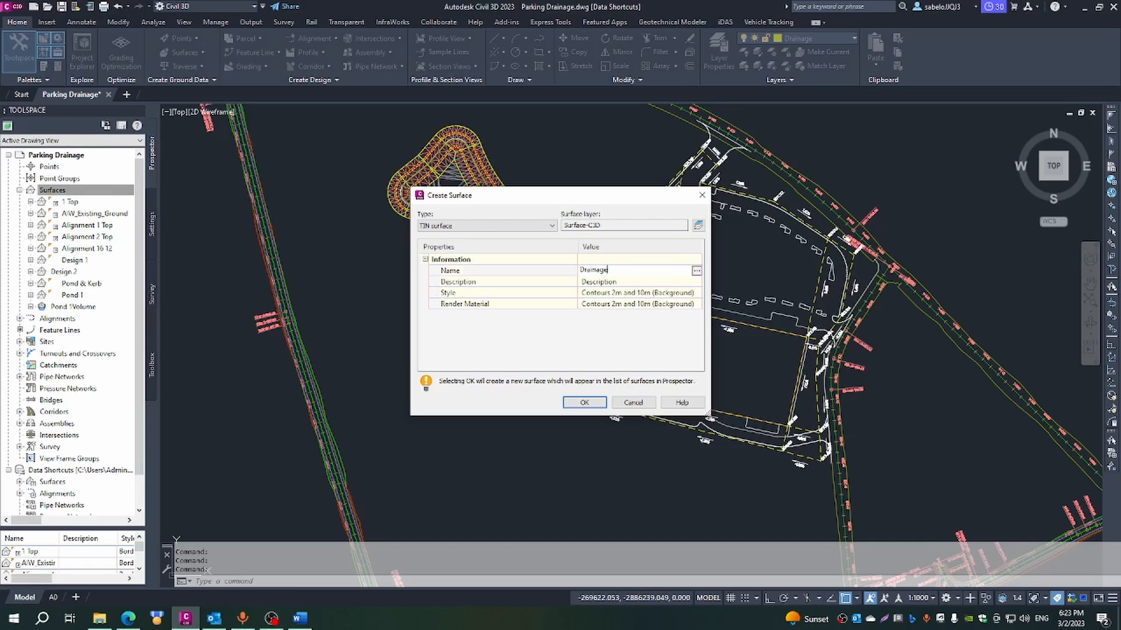
left_click(589, 403)
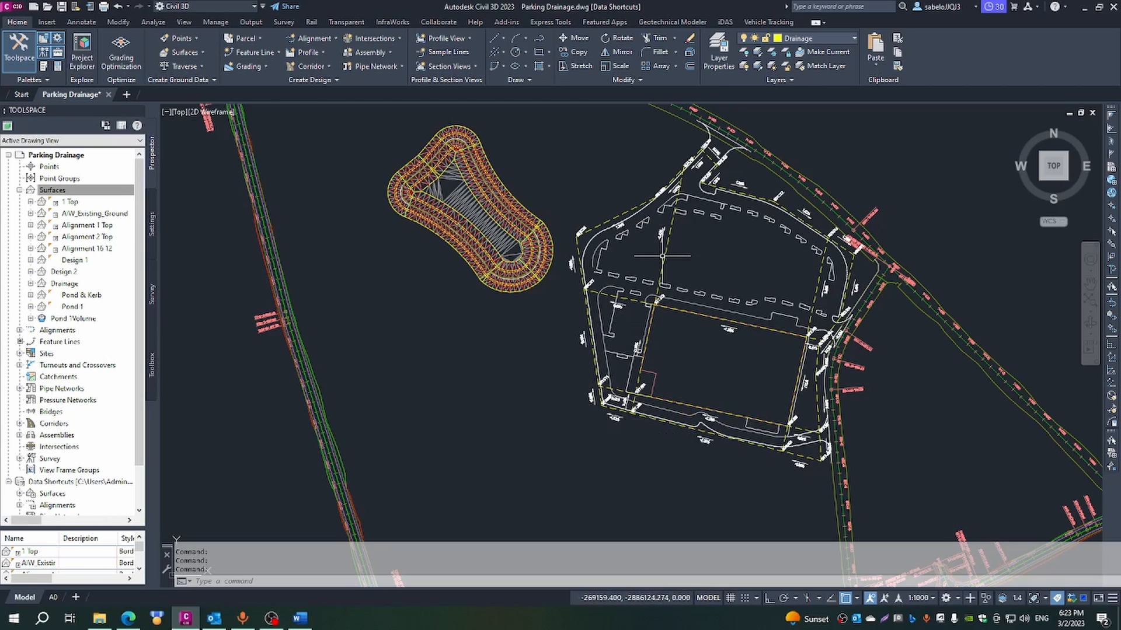
Select all feature lines similar to the one running north from the building's west side, and clear the selection for reuse as previous.
left_click(664, 254)
right_click(665, 258)
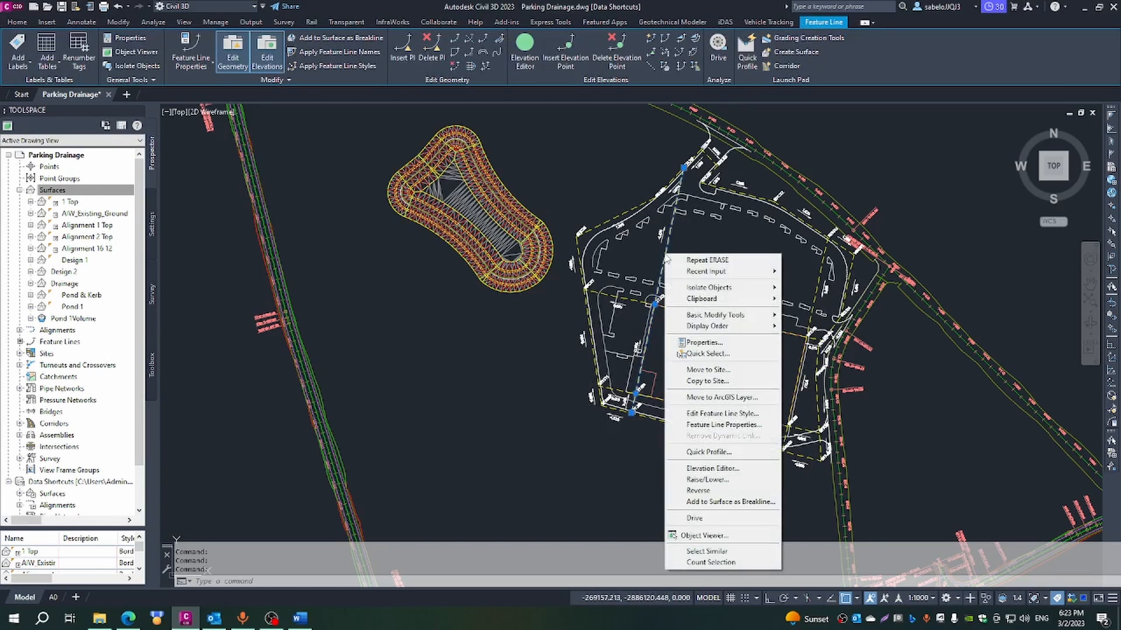
left_click(707, 551)
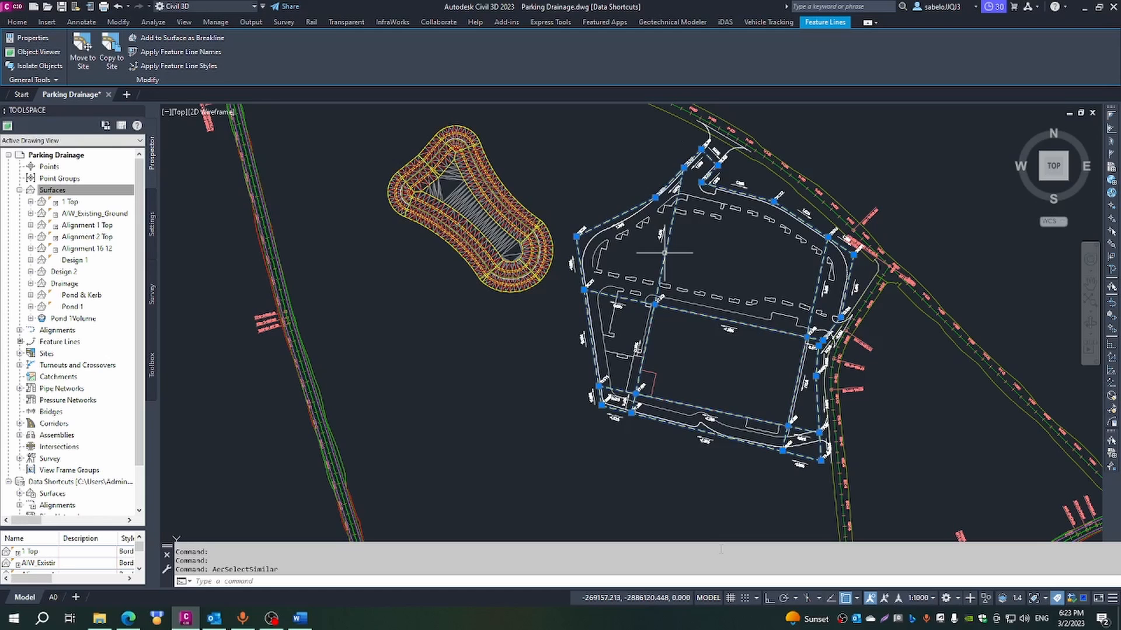
key("Escape")
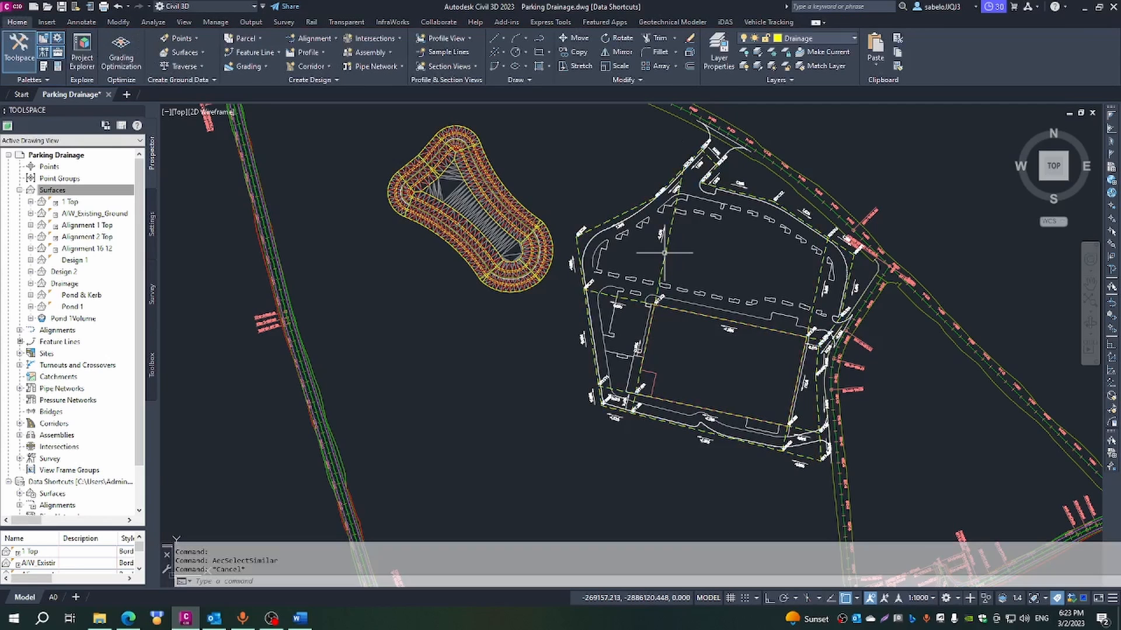
Start adding standard breaklines to the Drainage surface, described as Drainage Breaklines, with weeding factors enabled and a supplementing distance of 10 m.
left_click(32, 283)
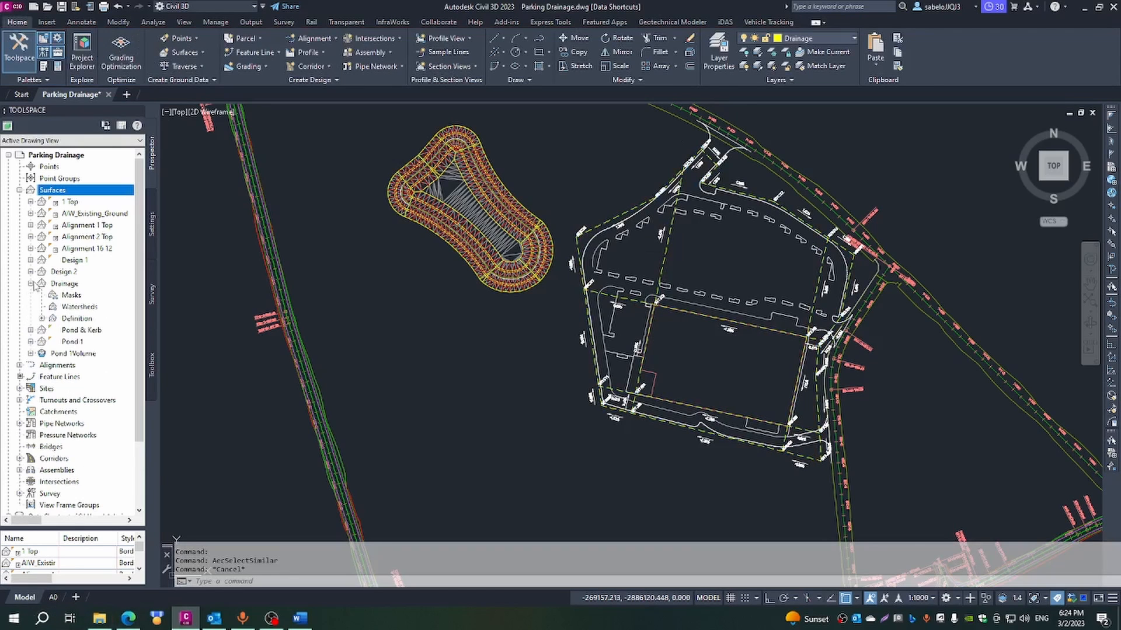
left_click(42, 319)
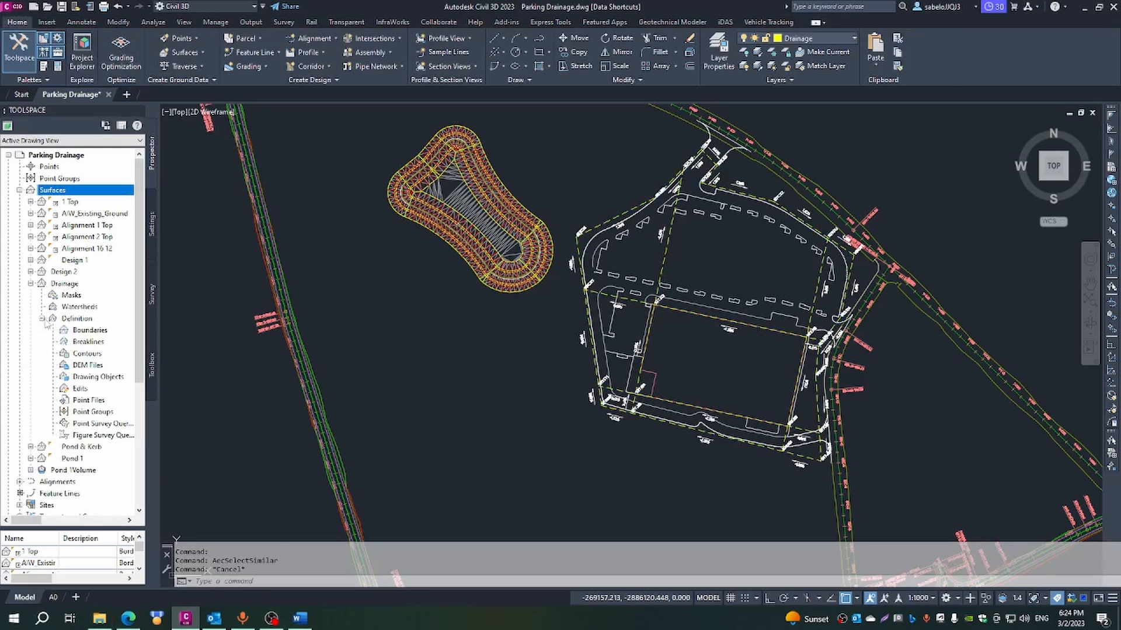
right_click(87, 344)
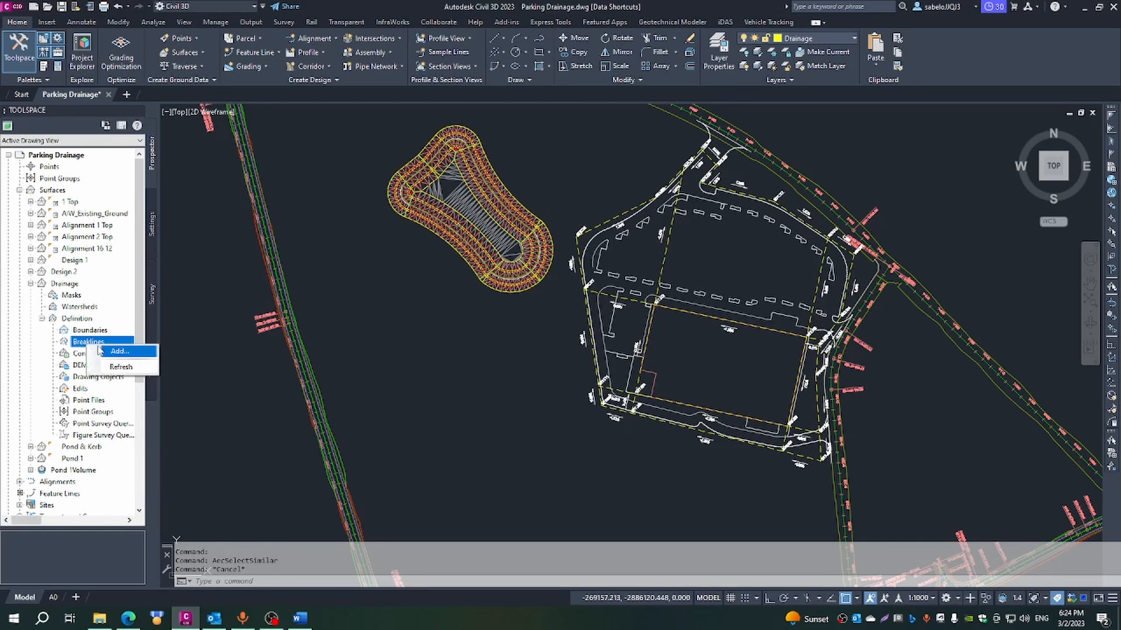
left_click(118, 352)
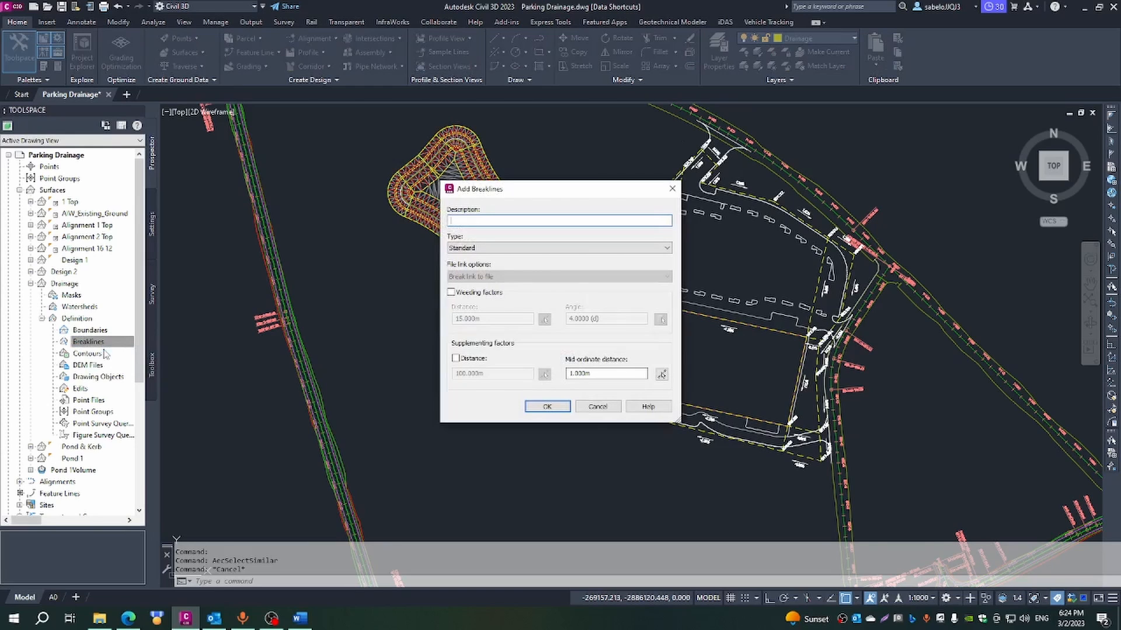
type("Drainage Breaklines")
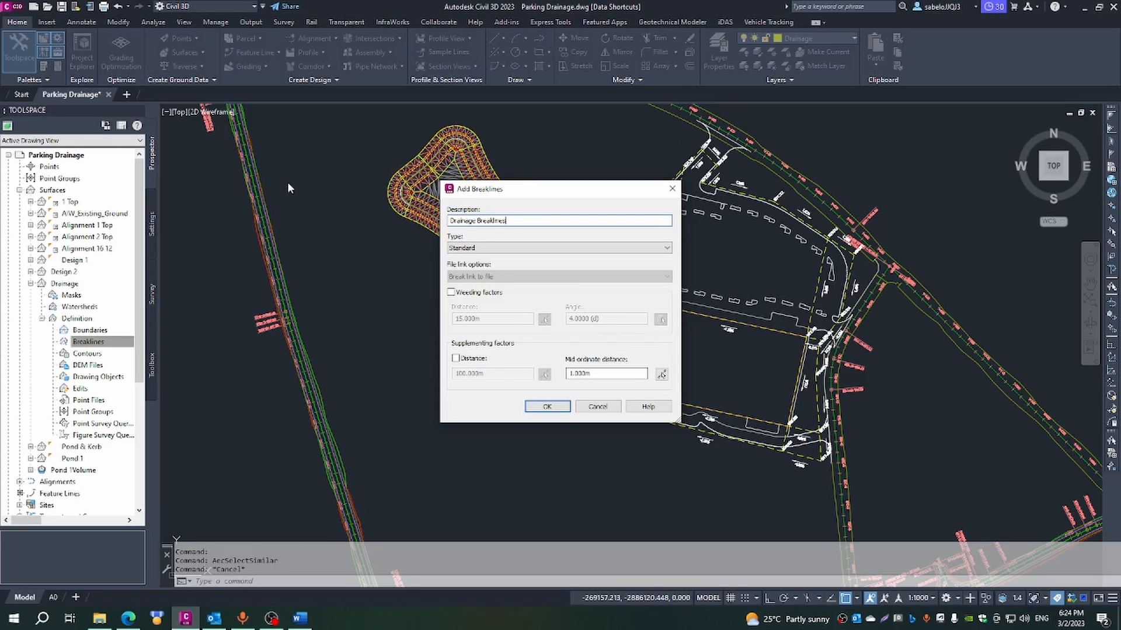
left_click(450, 293)
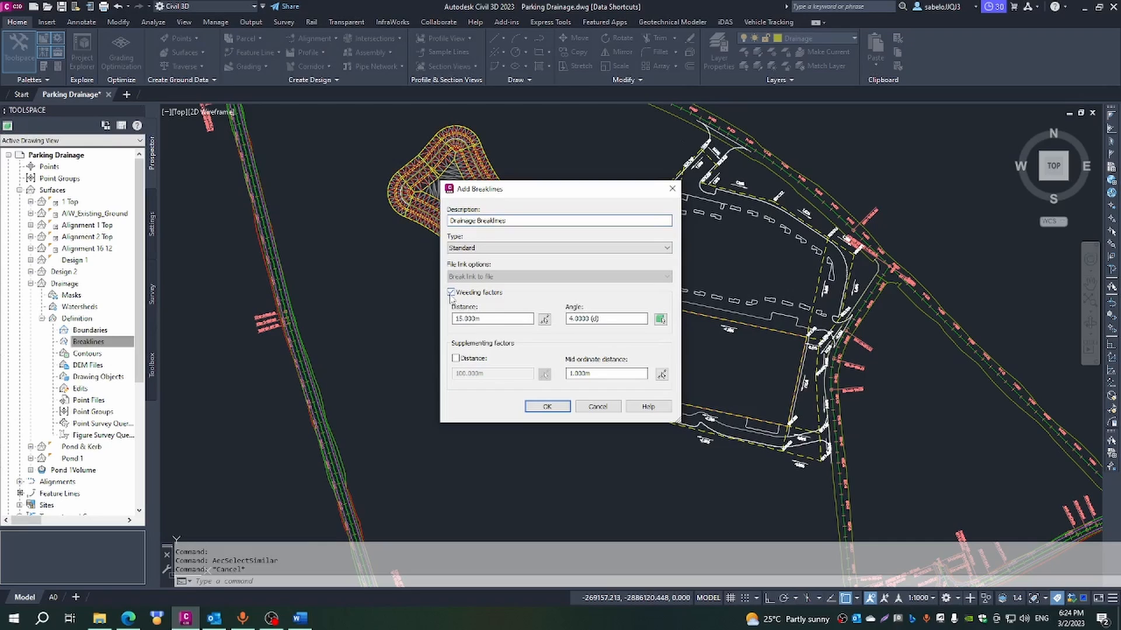
left_click(455, 358)
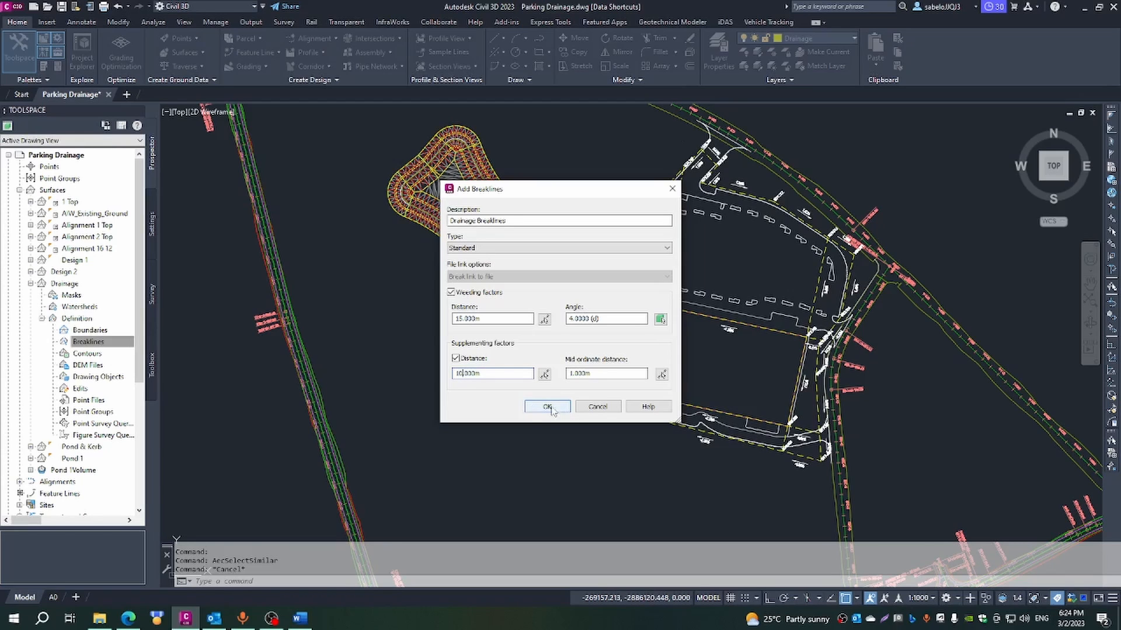
left_click(549, 407)
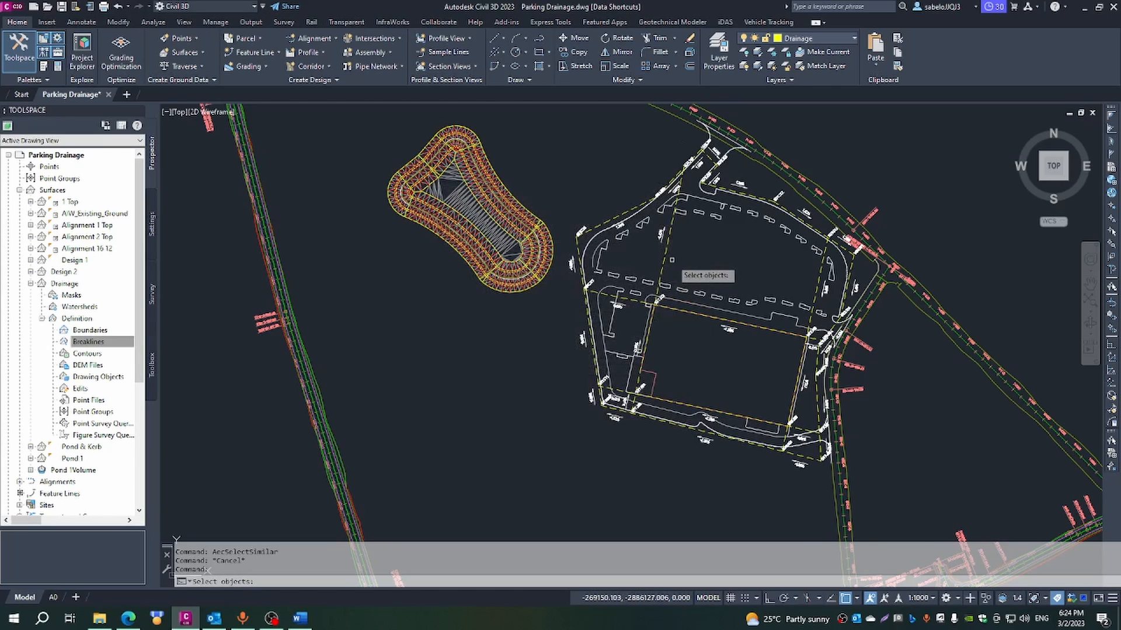
Use the previously selected feature lines as the surface's breaklines and dismiss the event viewer.
type("m")
key("Return")
type("p")
key("Return")
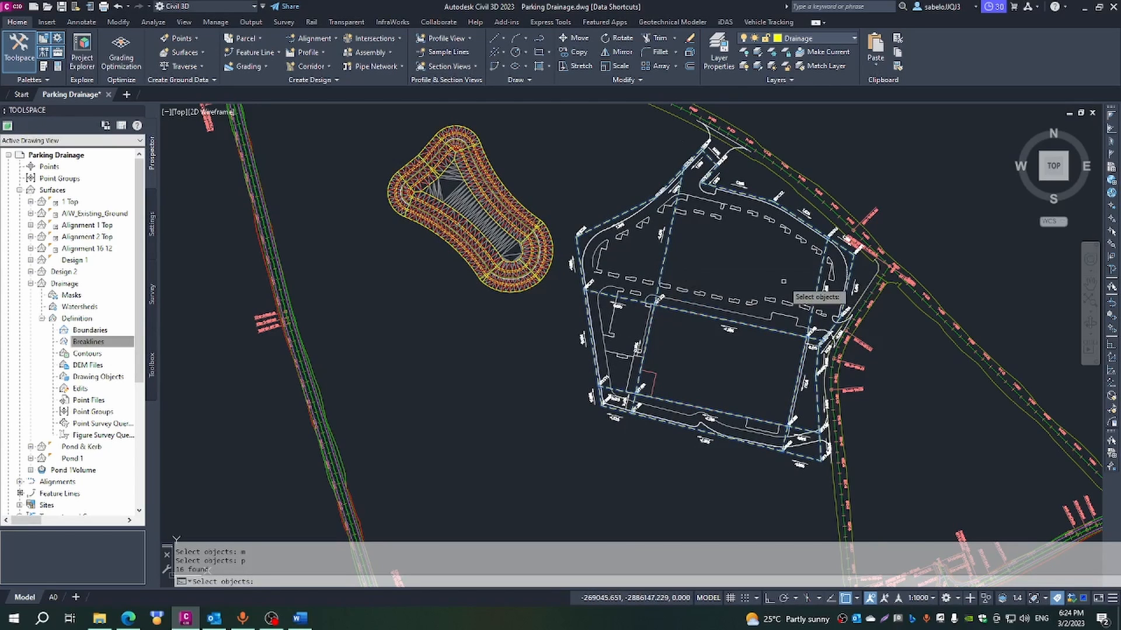
key("Return")
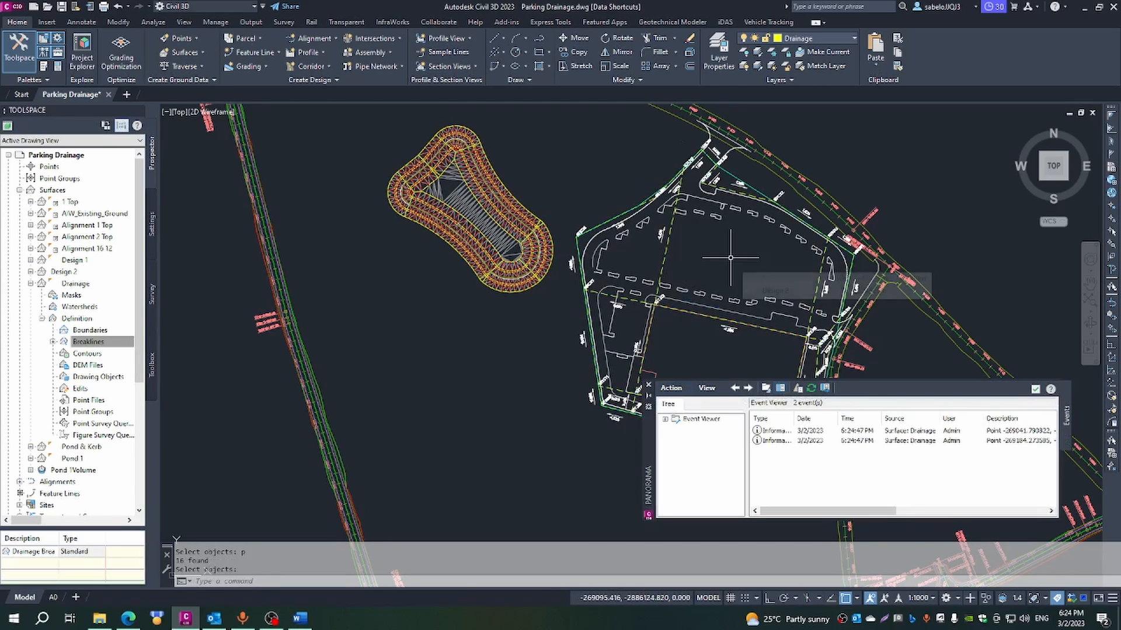
left_click(648, 385)
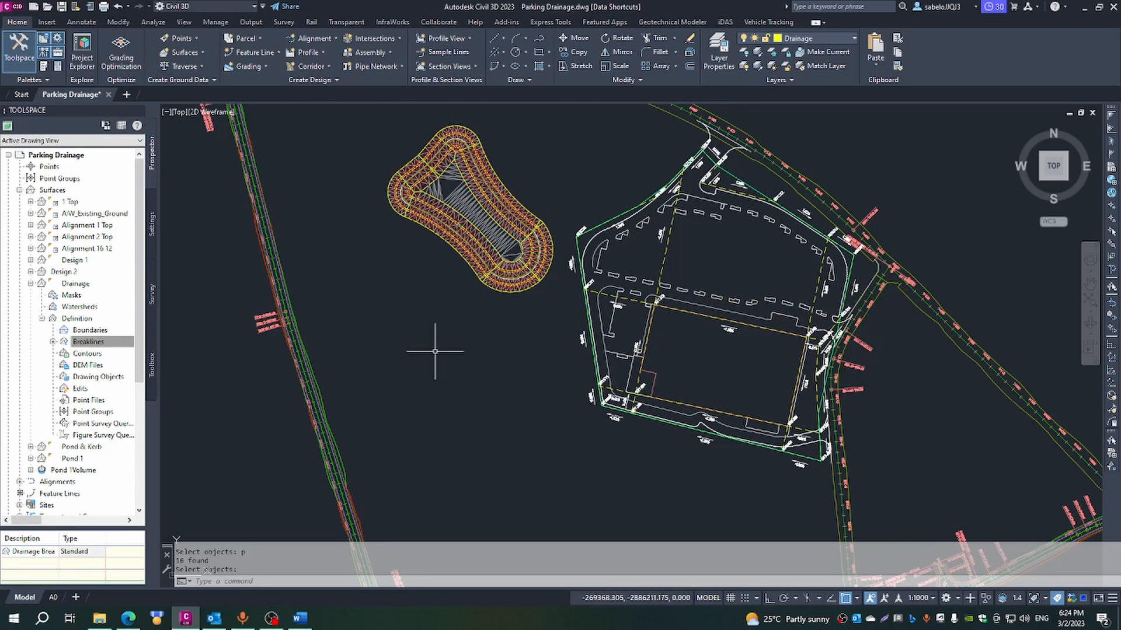
Turn on the triangles display in the Drainage surface's style and inspect the triangulation.
left_click(73, 284)
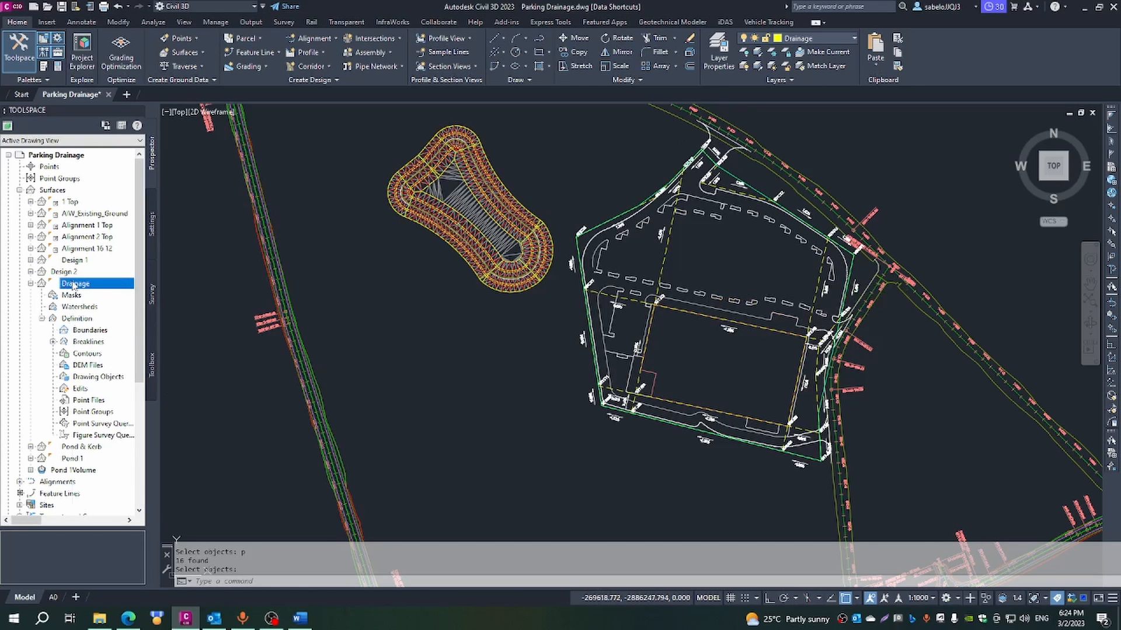
right_click(73, 284)
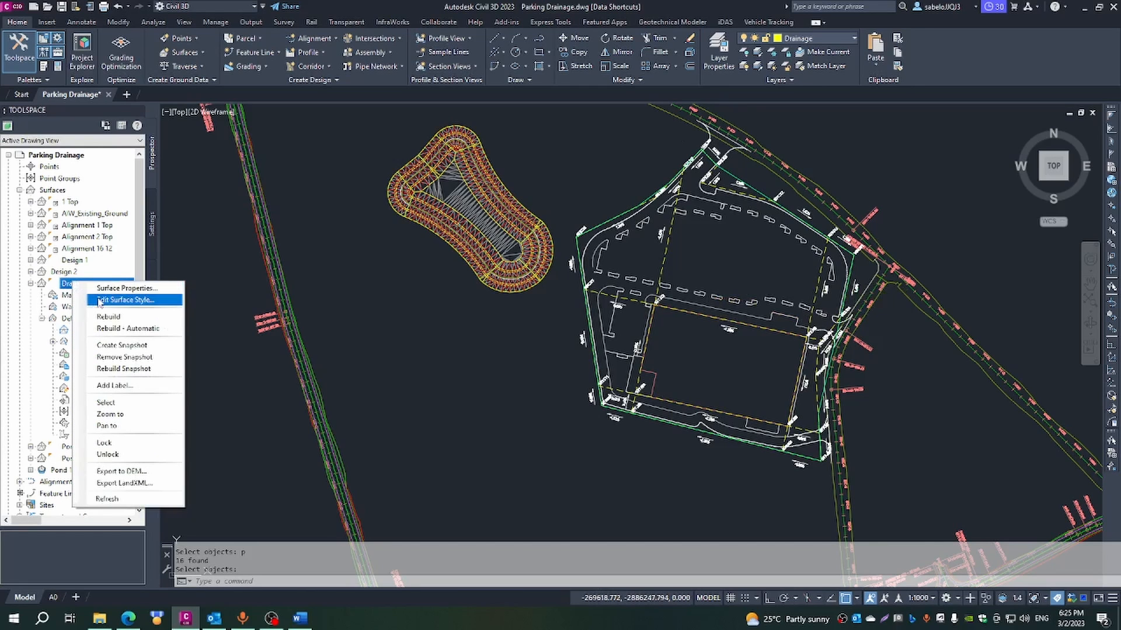
left_click(100, 299)
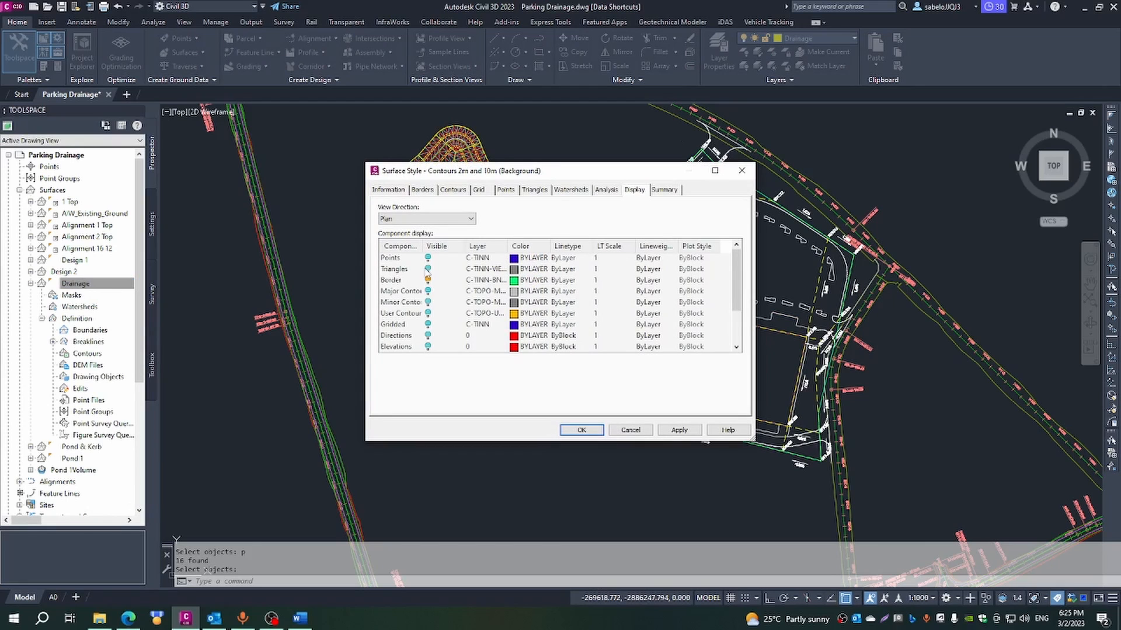
left_click(428, 270)
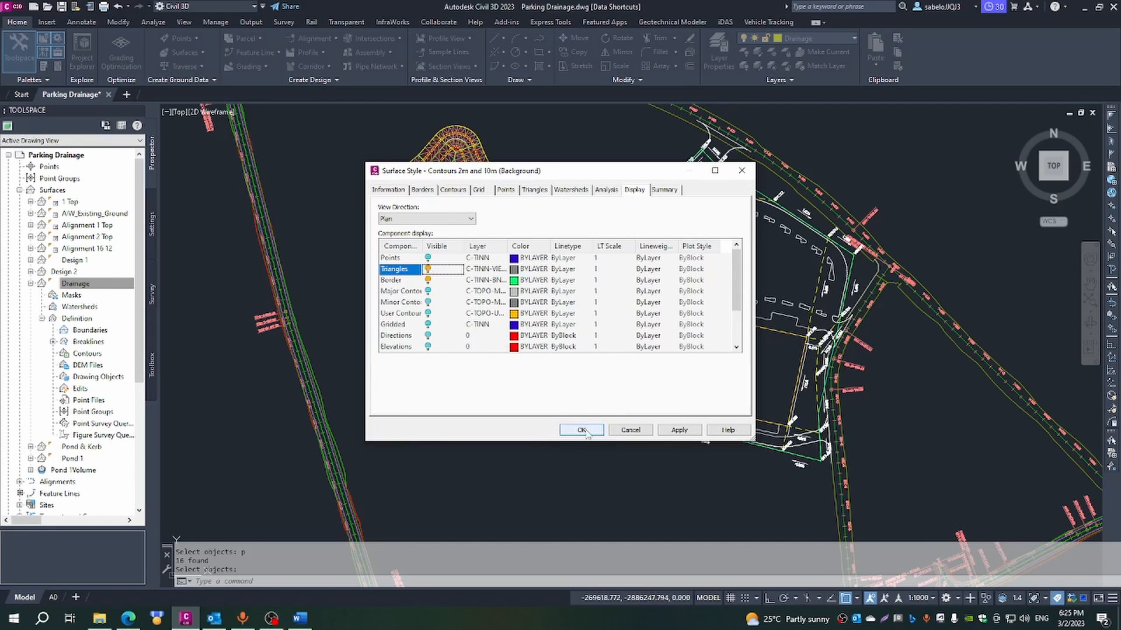
left_click(581, 429)
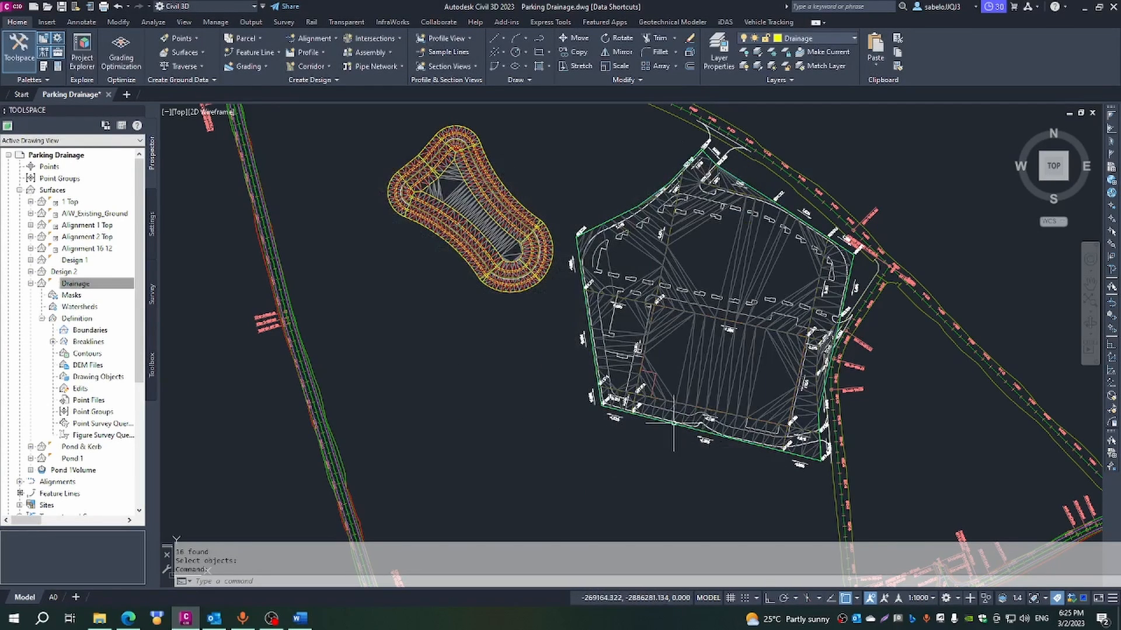
scroll(799, 274, "up", 4)
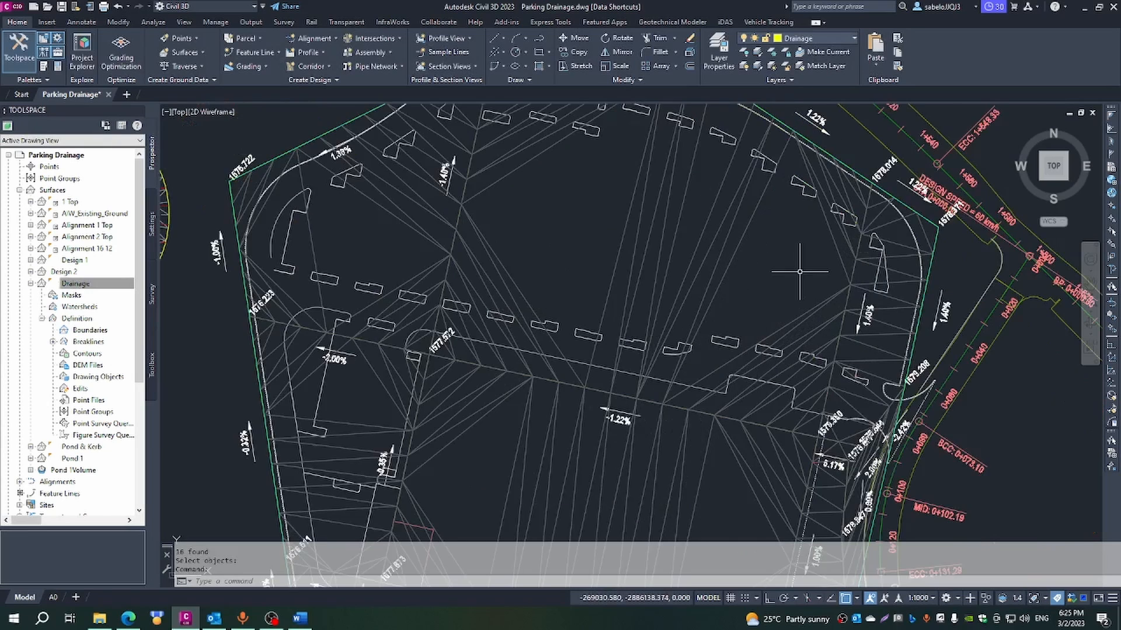
scroll(799, 272, "down", 4)
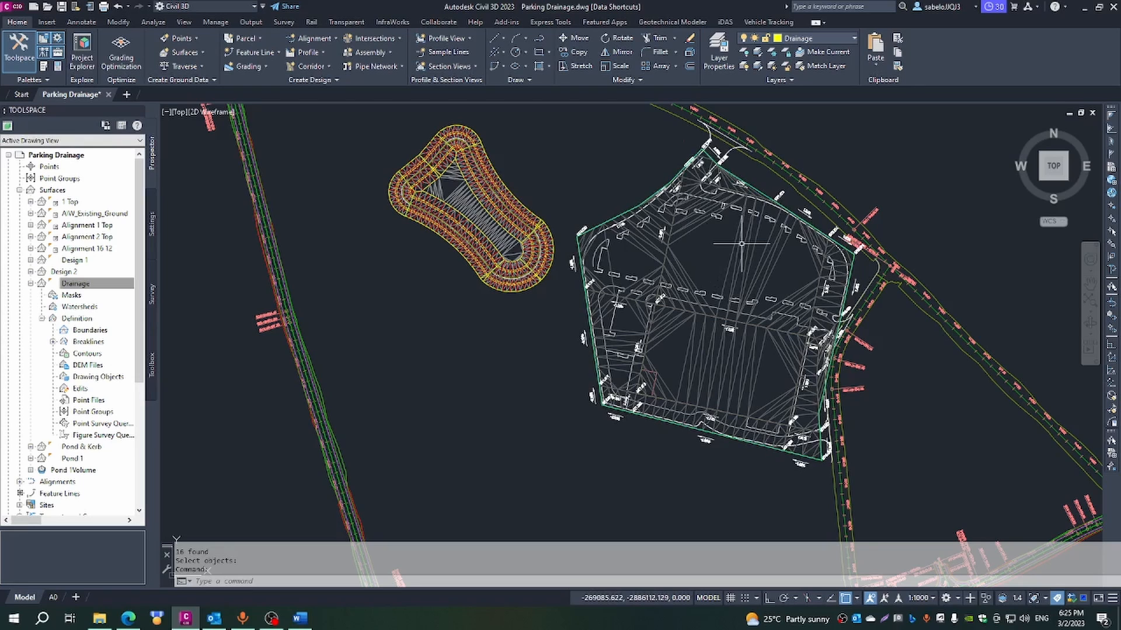
Turn on the Bound 2 layer.
mouse_move(739, 252)
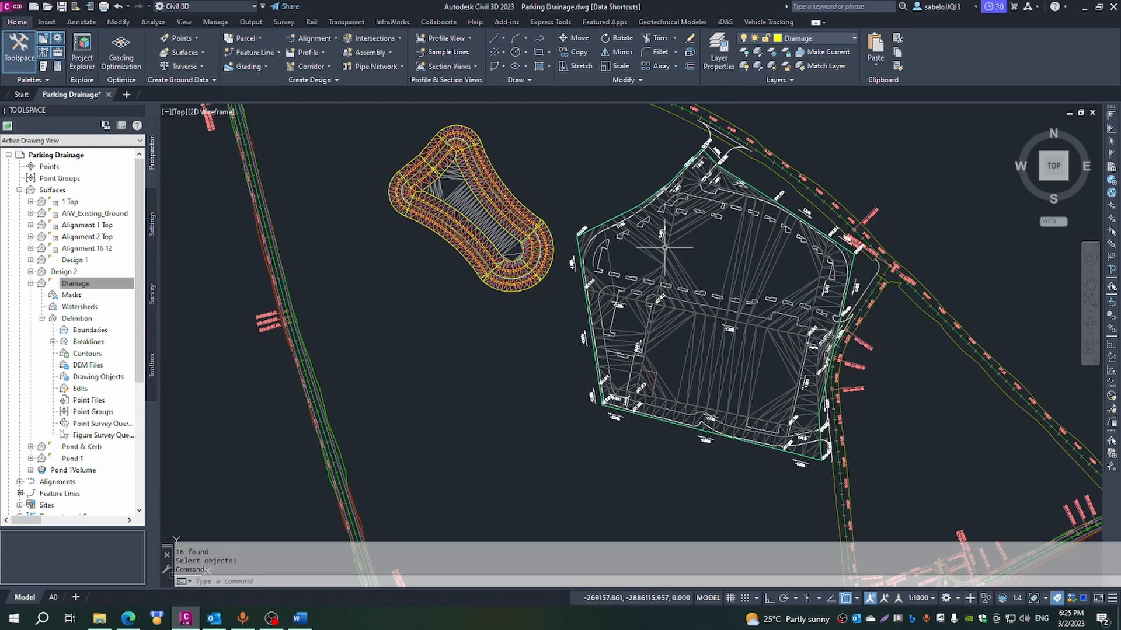
mouse_move(664, 247)
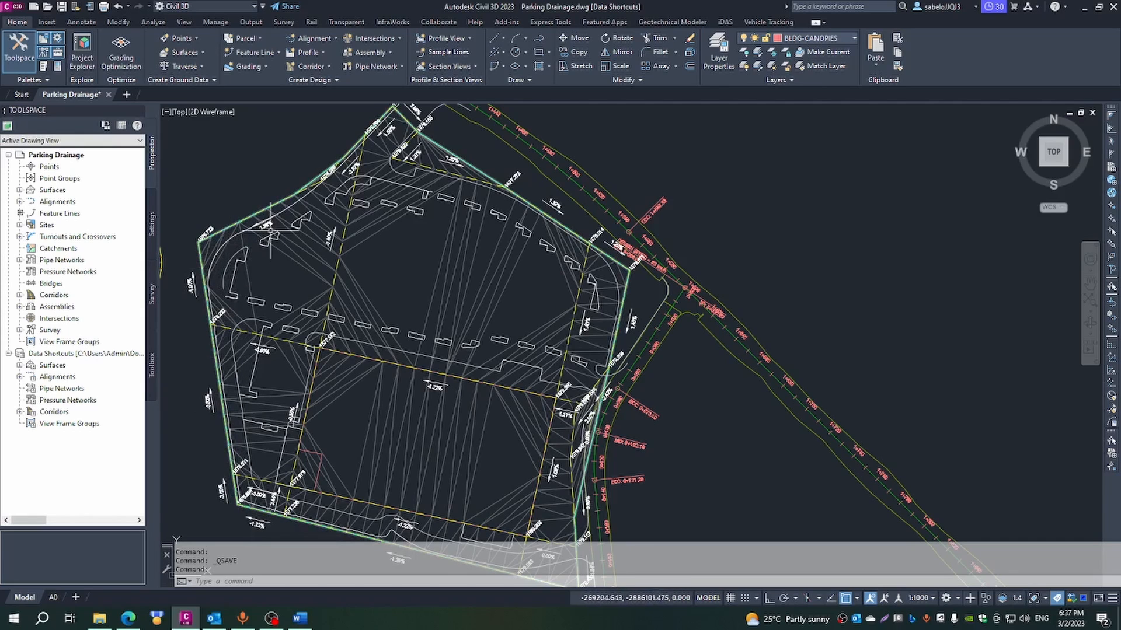
left_click(853, 39)
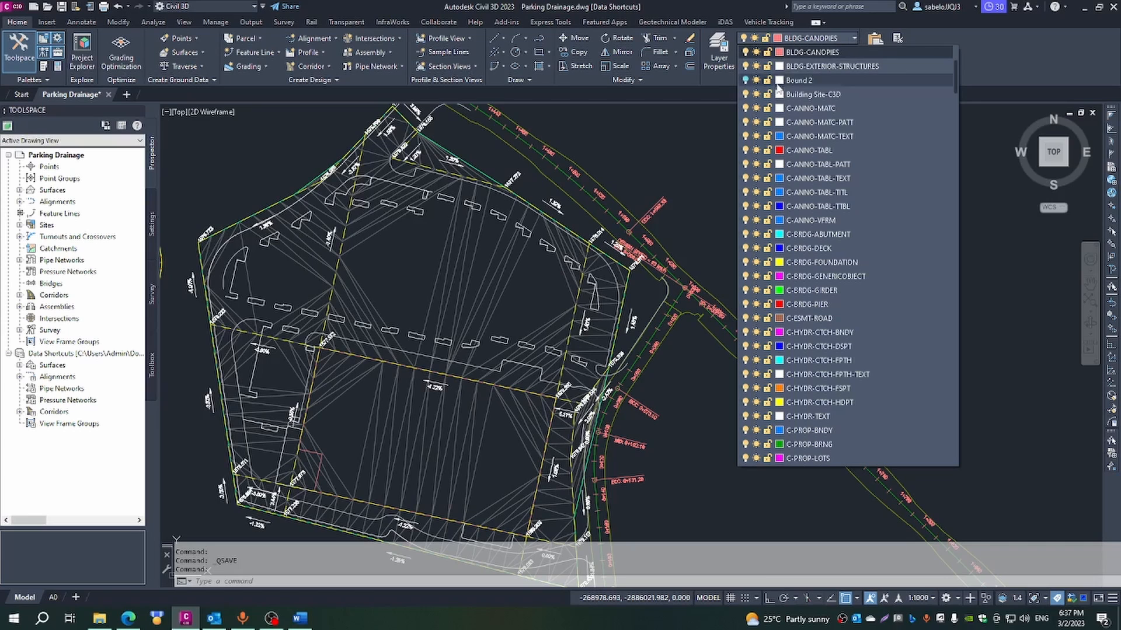
left_click(746, 80)
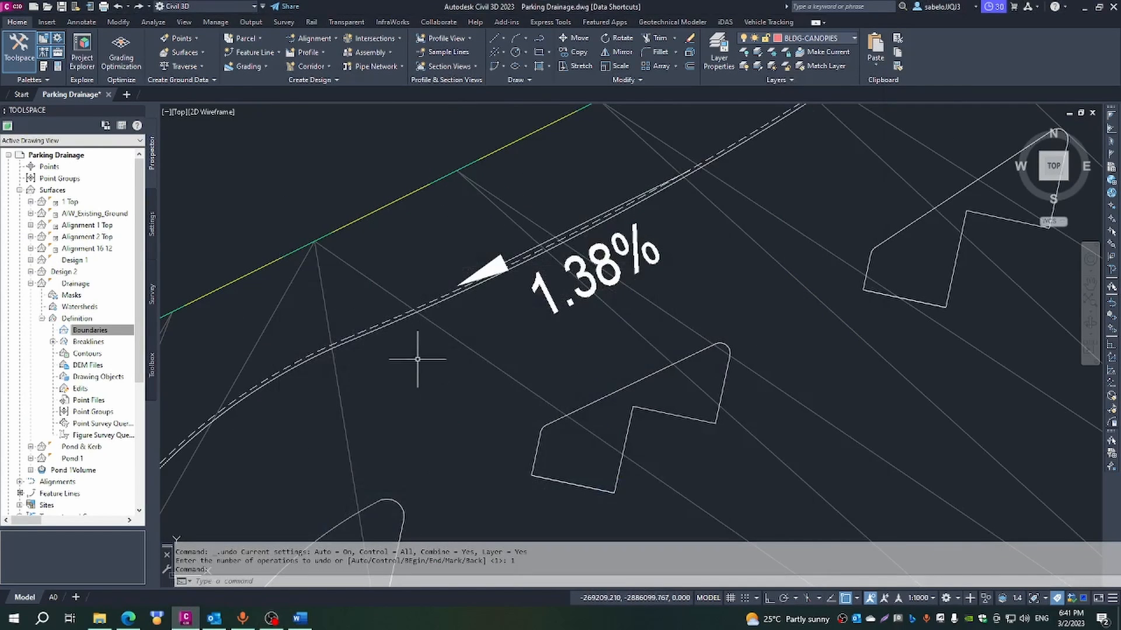
Add an outer boundary named Outer Bound to the Drainage surface from the boundary line, as a non-destructive breakline with a reduced mid-ordinate distance.
mouse_move(456, 400)
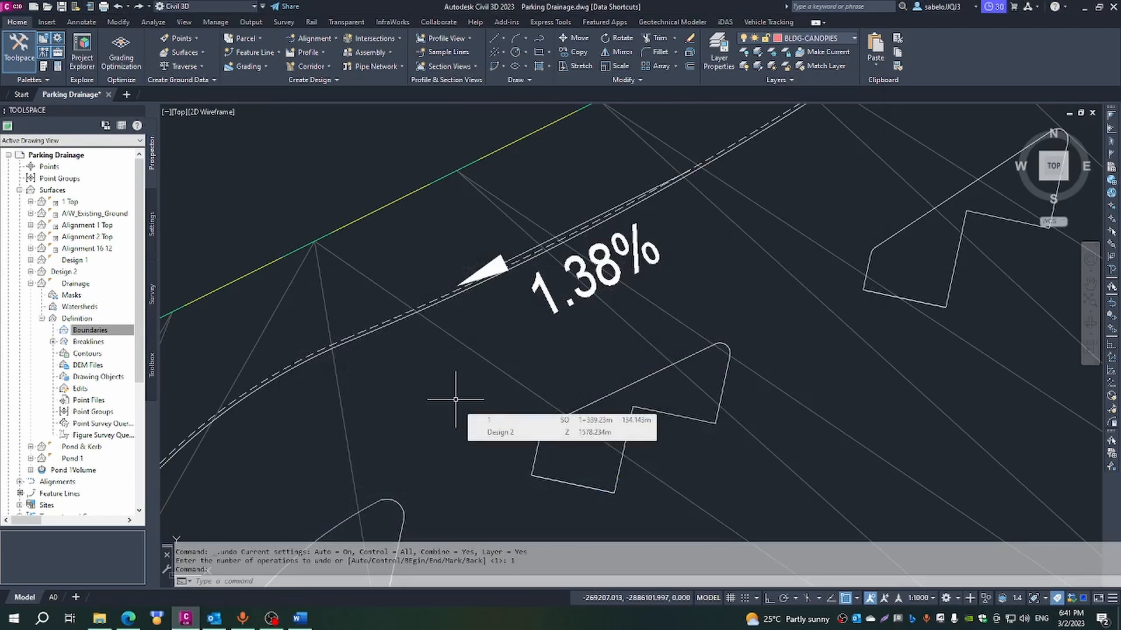
right_click(107, 333)
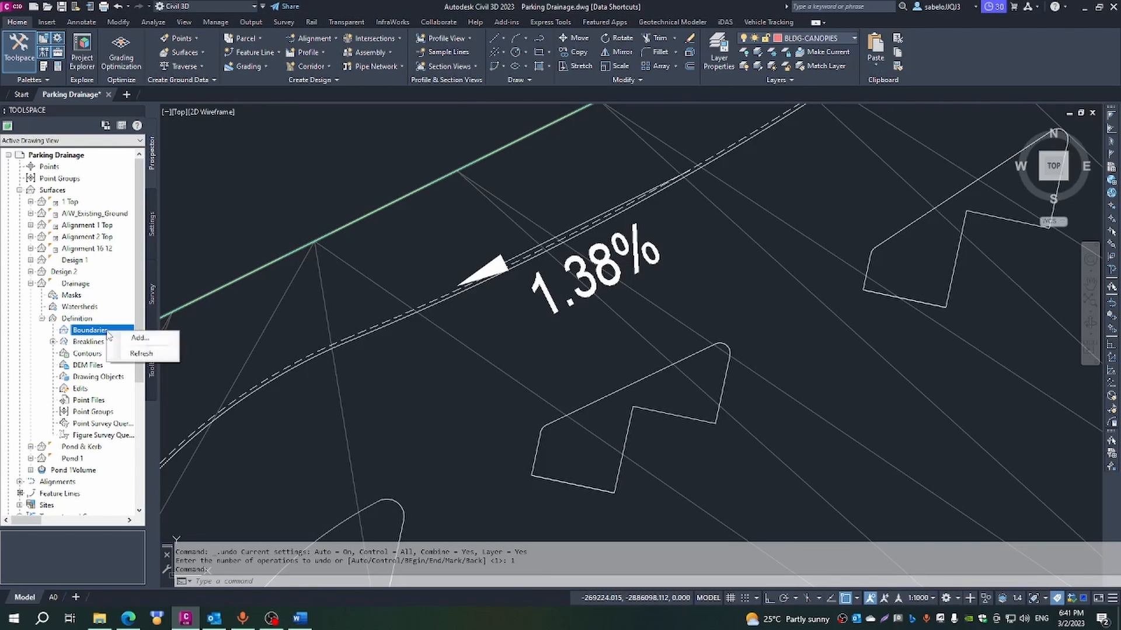
left_click(140, 338)
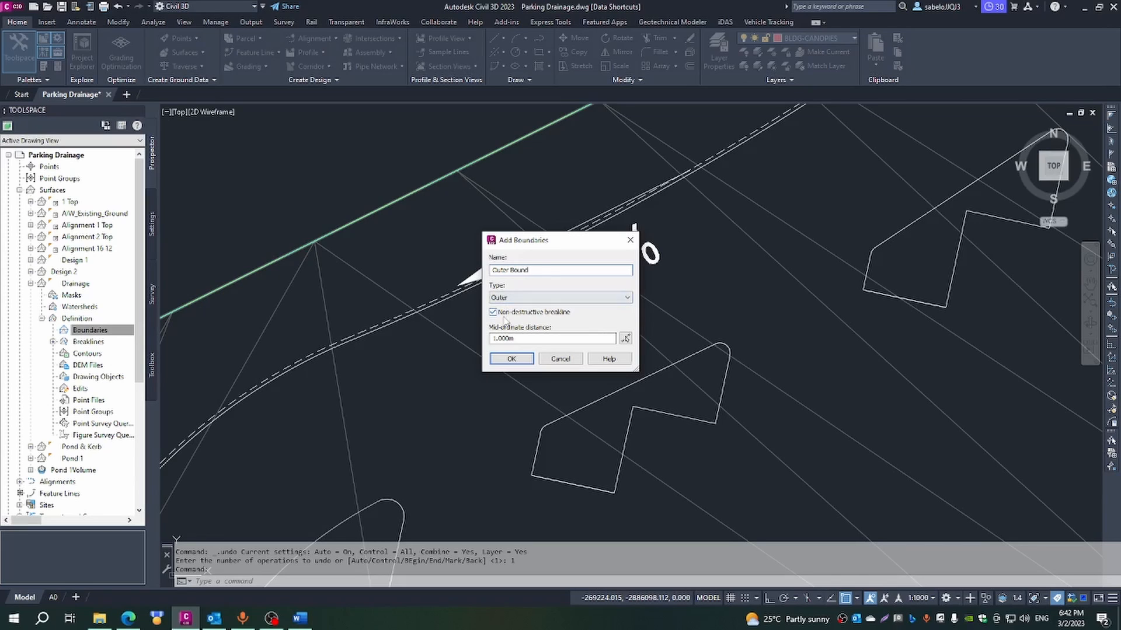
left_click(518, 337)
left_click_drag(518, 337, 477, 339)
left_click(511, 358)
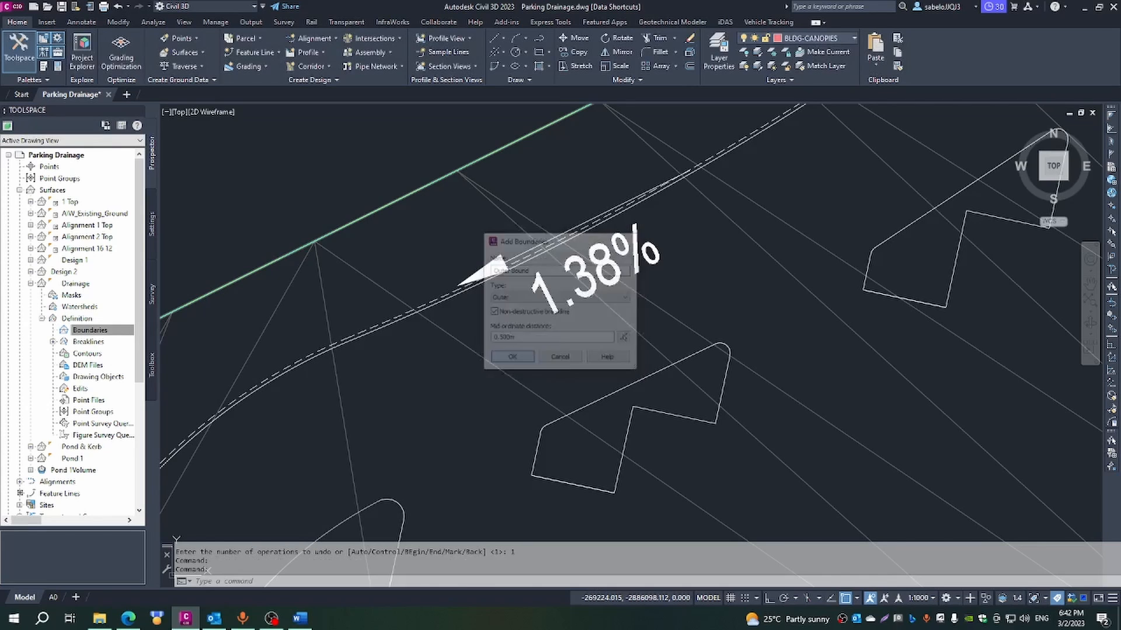
left_click(358, 333)
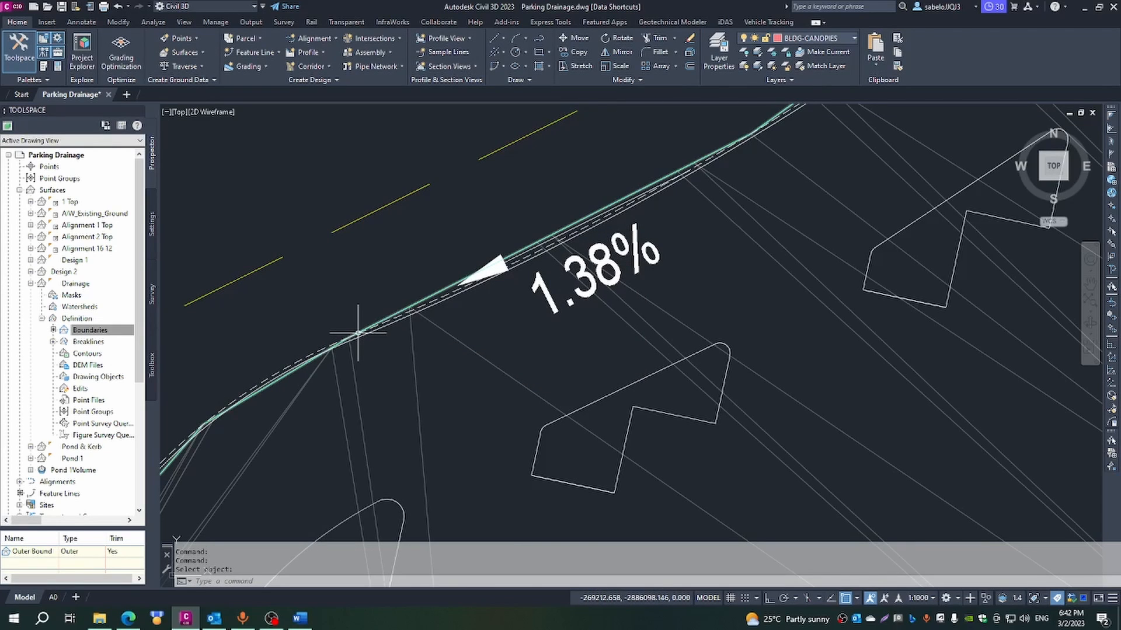
Examine how the Drainage surface's triangulation is trimmed along the outer boundary, including the southeast corner and the eastern curve.
scroll(356, 293, "down", 5)
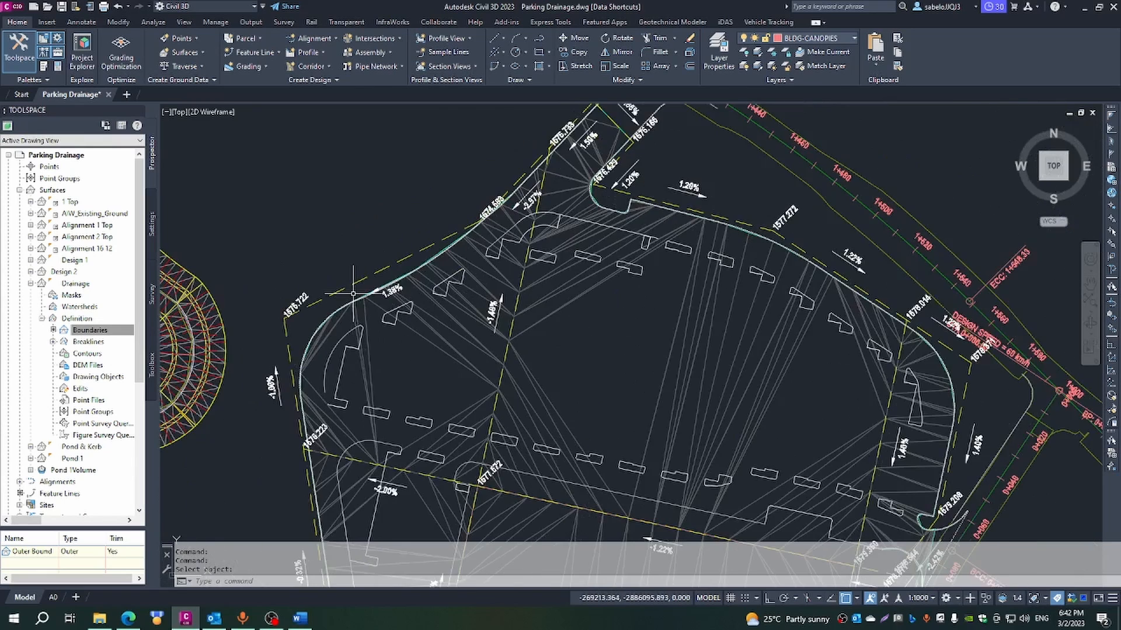
scroll(352, 295, "down", 3)
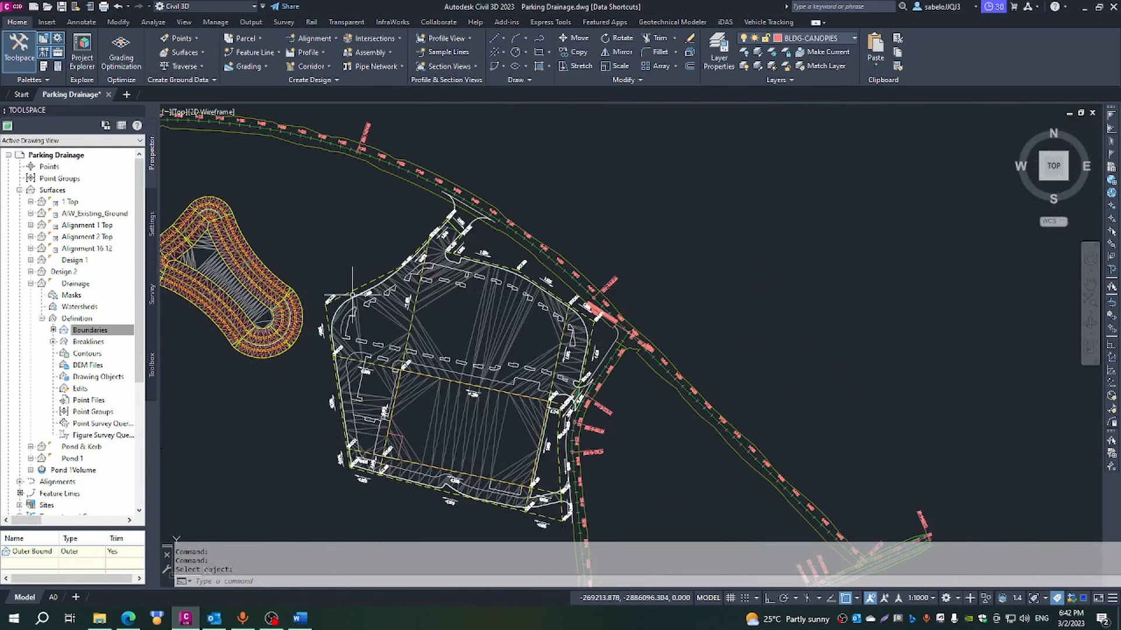
scroll(438, 491, "up", 2)
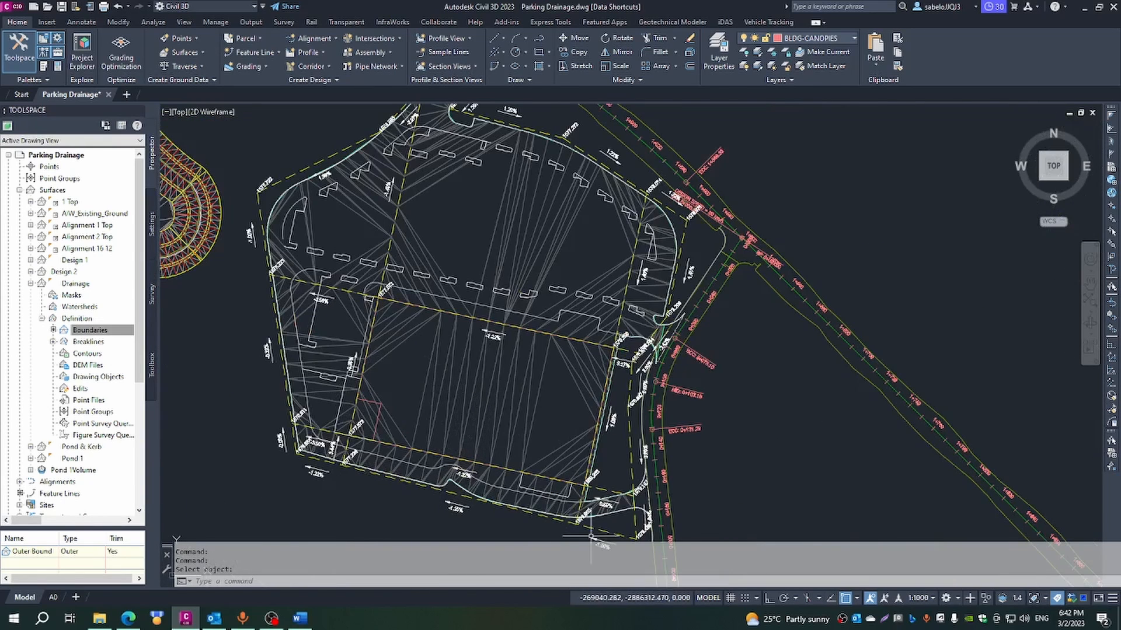
scroll(630, 526, "up", 4)
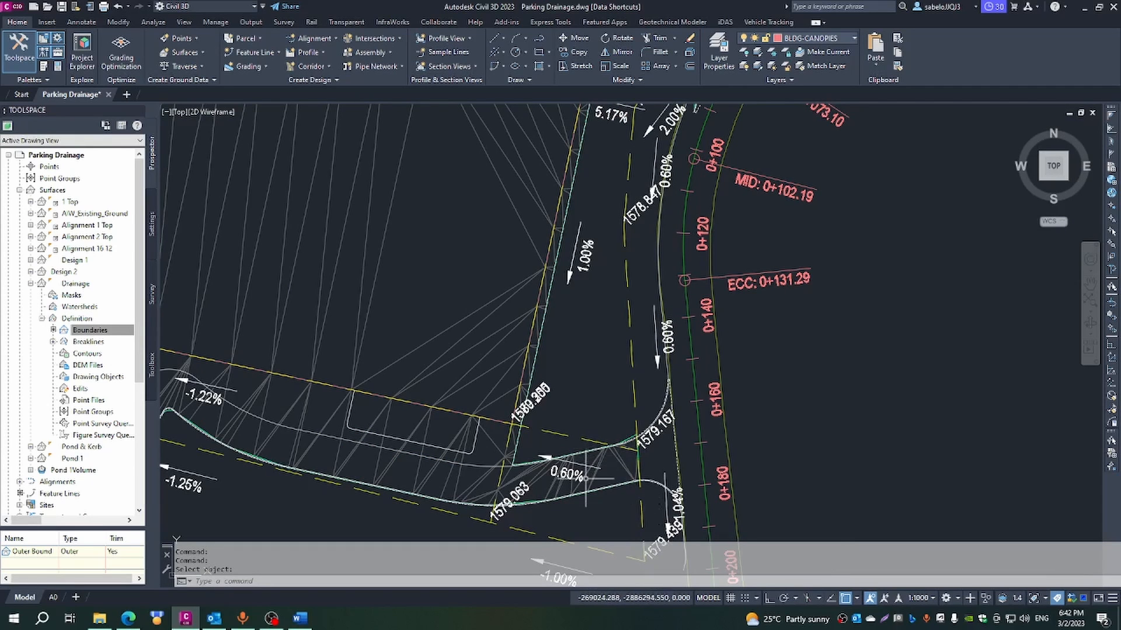
scroll(534, 335, "up", 4)
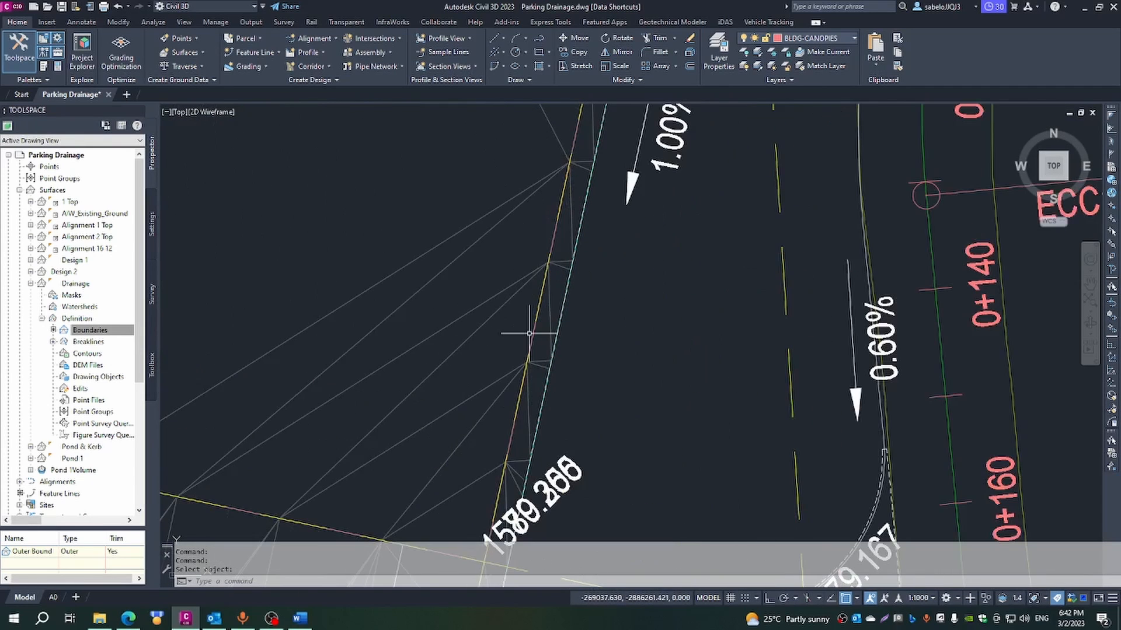
scroll(559, 339, "down", 4)
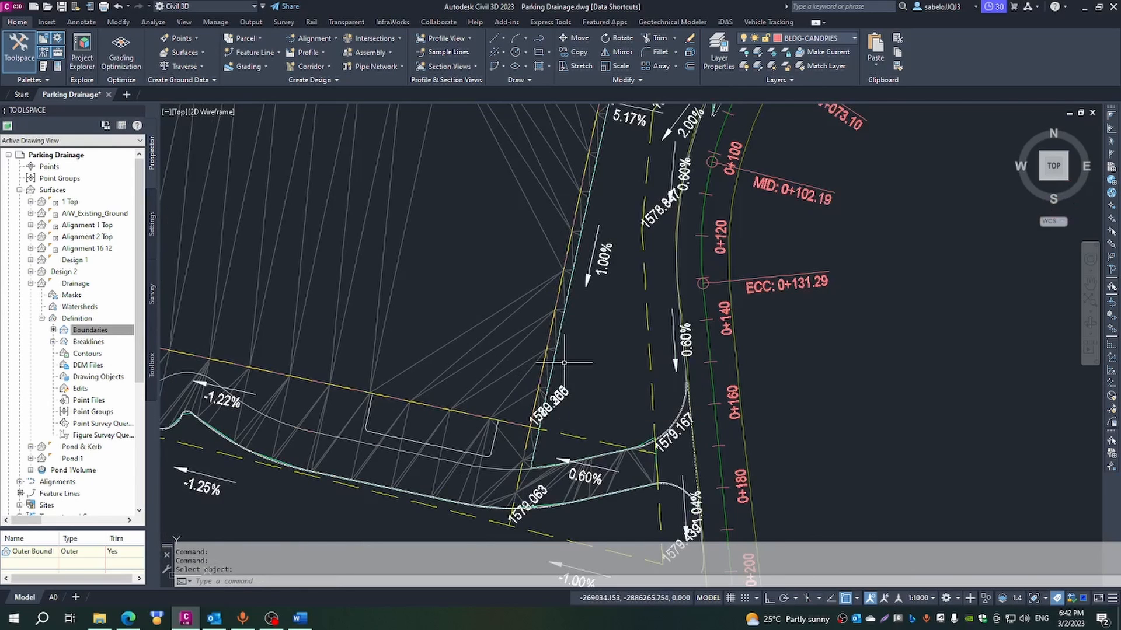
scroll(556, 331, "down", 4)
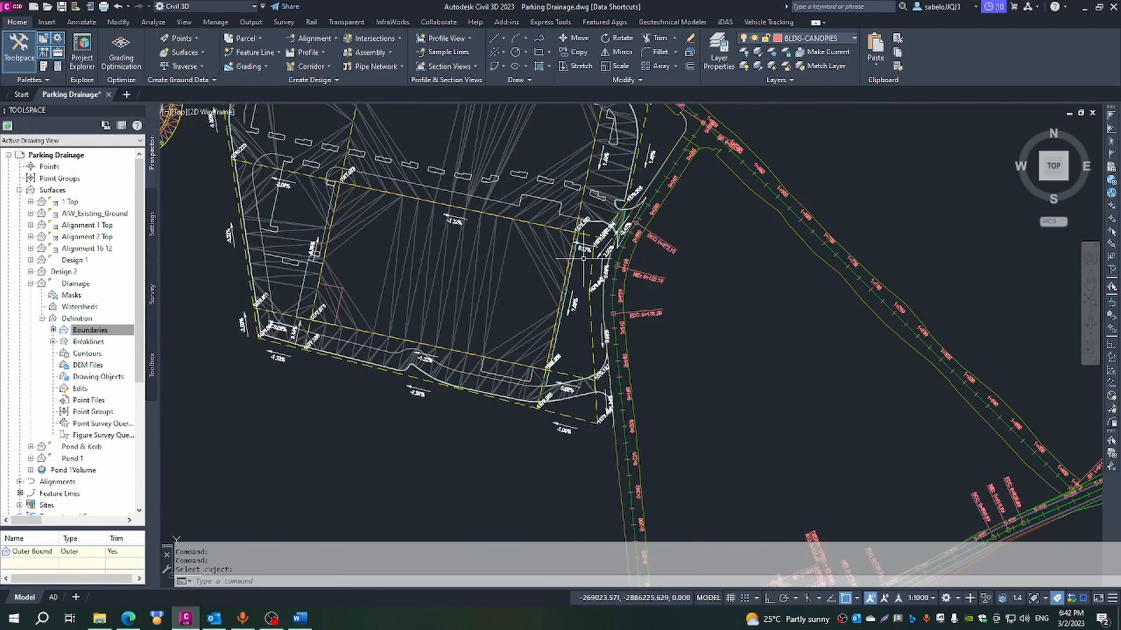
scroll(601, 176, "down", 3)
scroll(604, 175, "up", 5)
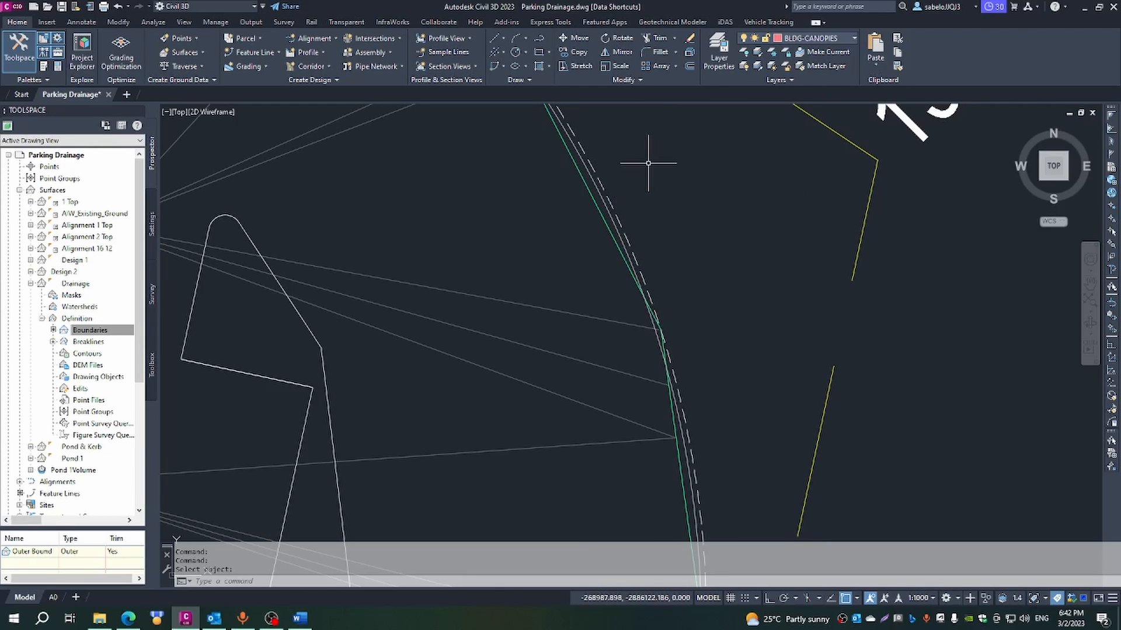
scroll(513, 319, "down", 3)
scroll(513, 318, "down", 5)
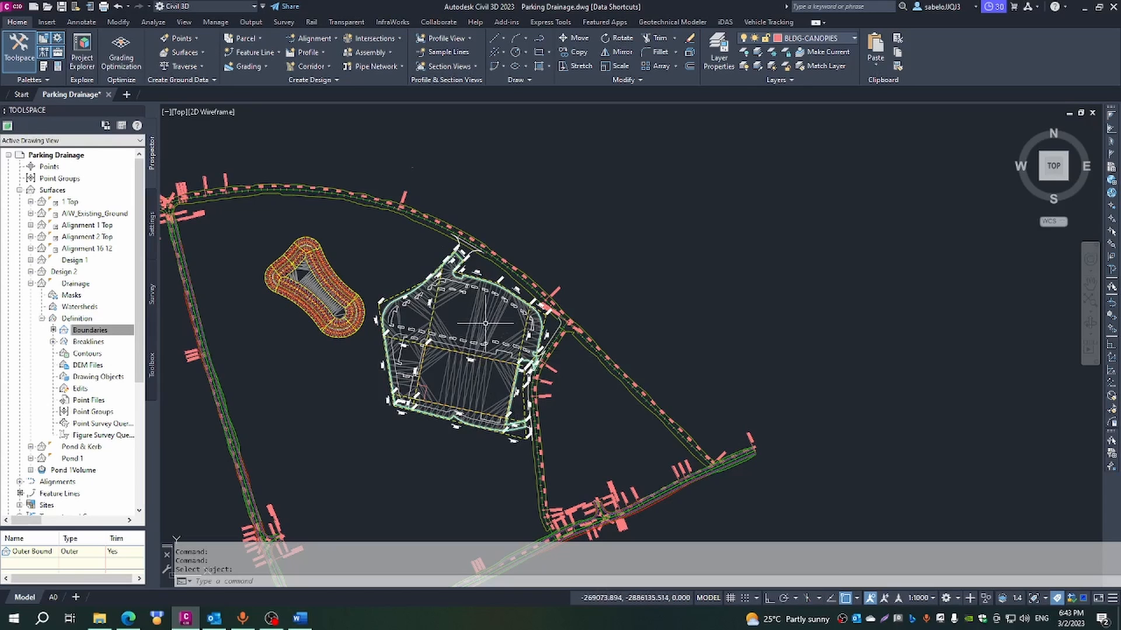
Inspect the Drainage surface in 3D in the Object Viewer and review its triangle data in Project Explorer.
left_click(485, 323)
right_click(486, 326)
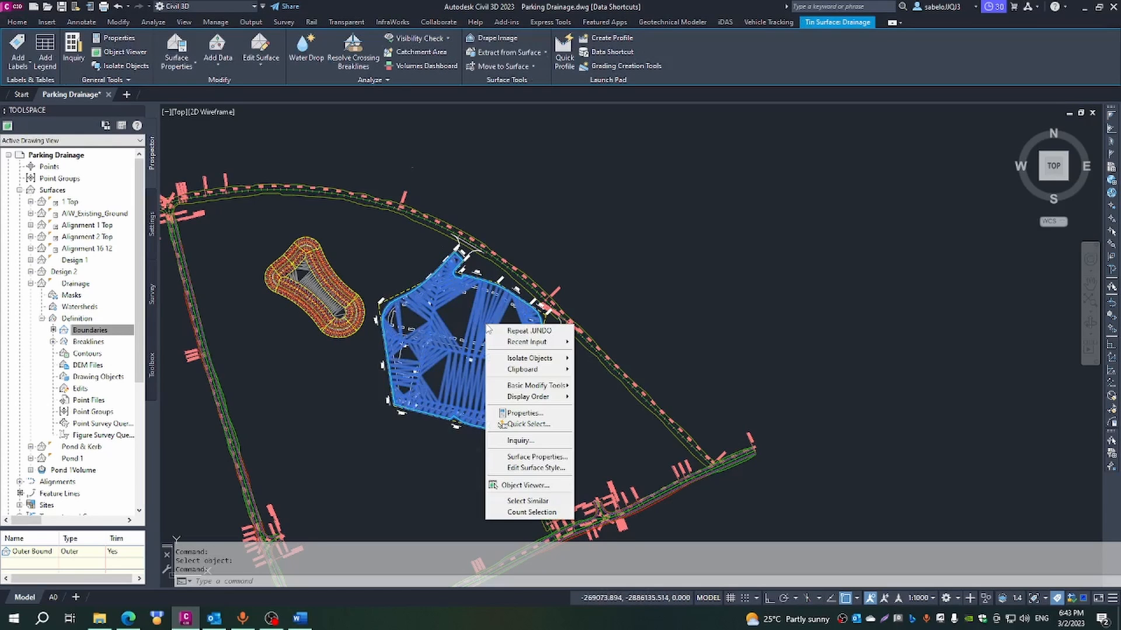
left_click(522, 486)
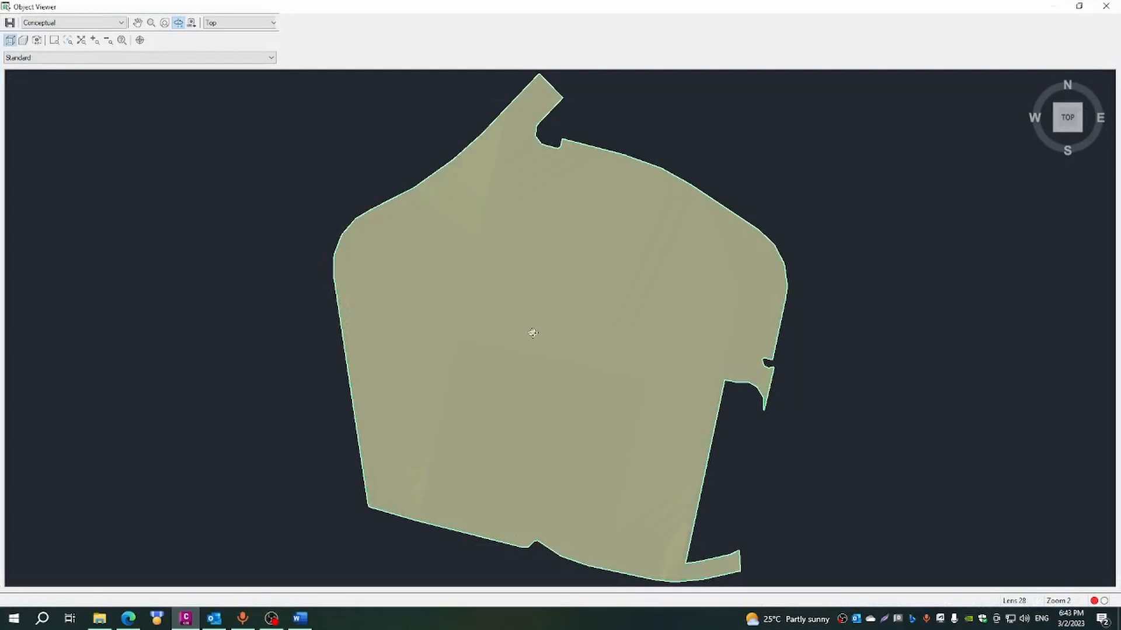
mouse_move(1059, 133)
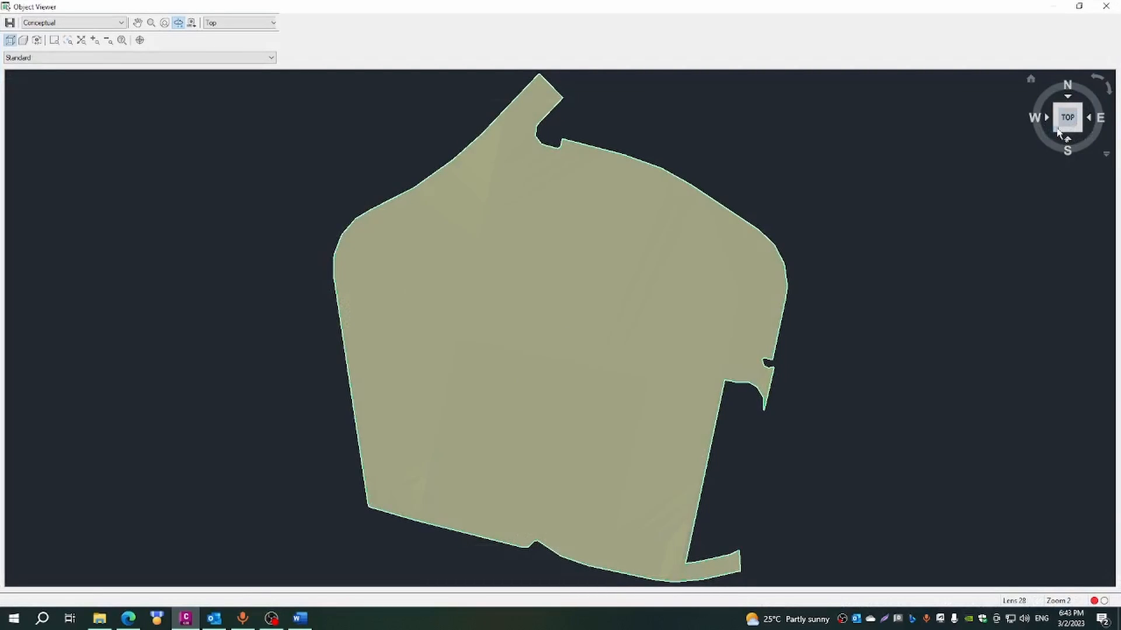
left_click(1060, 133)
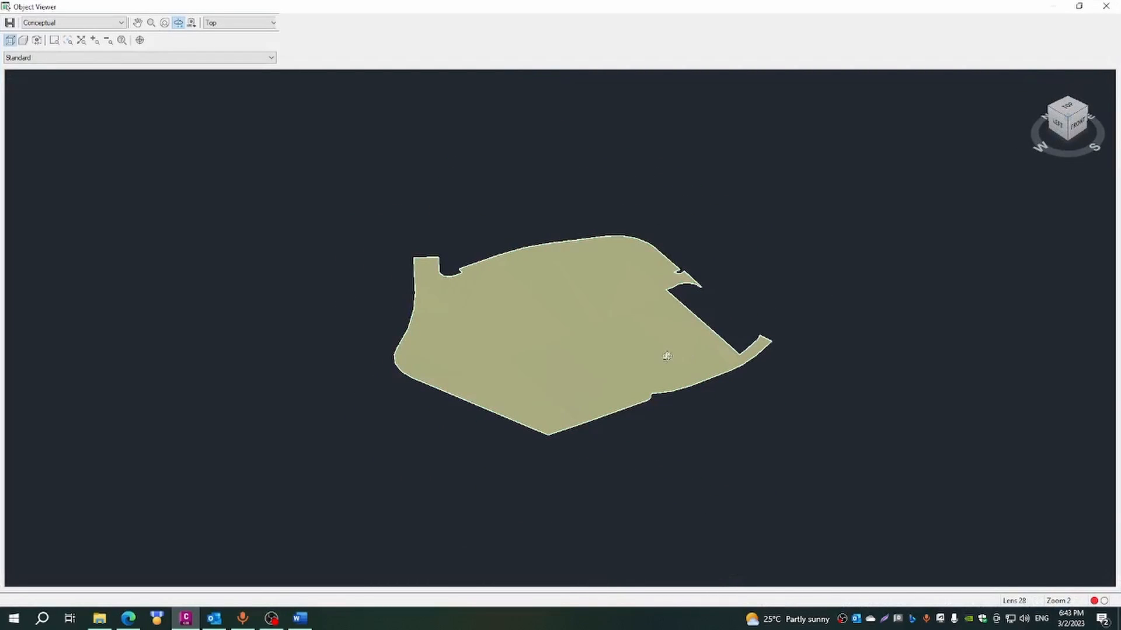
left_click_drag(667, 356, 541, 344)
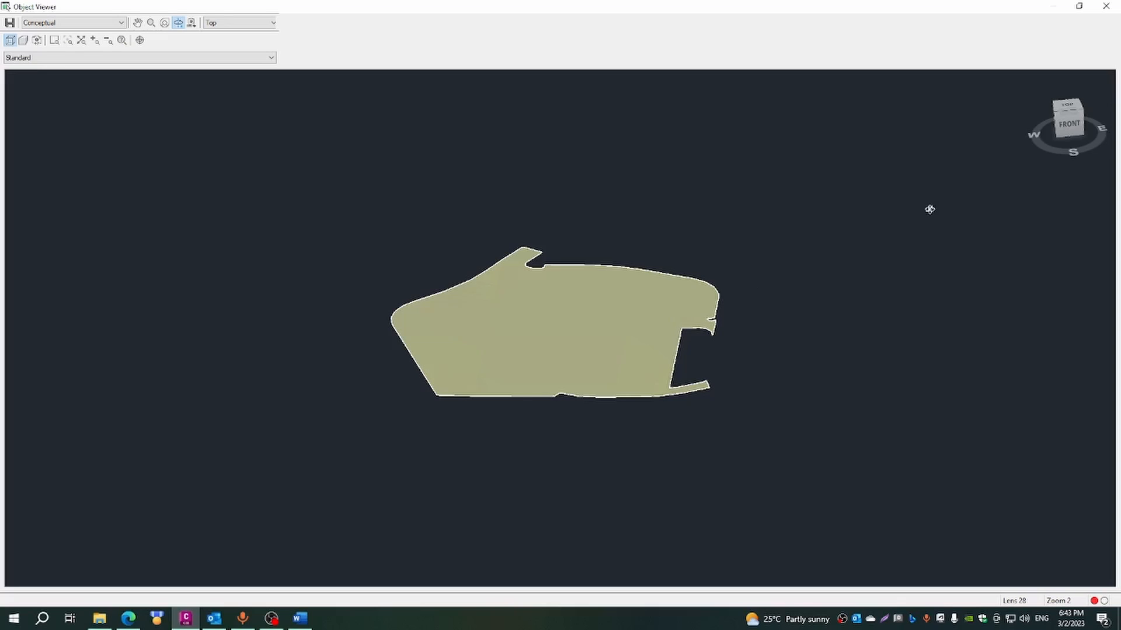
left_click(1106, 5)
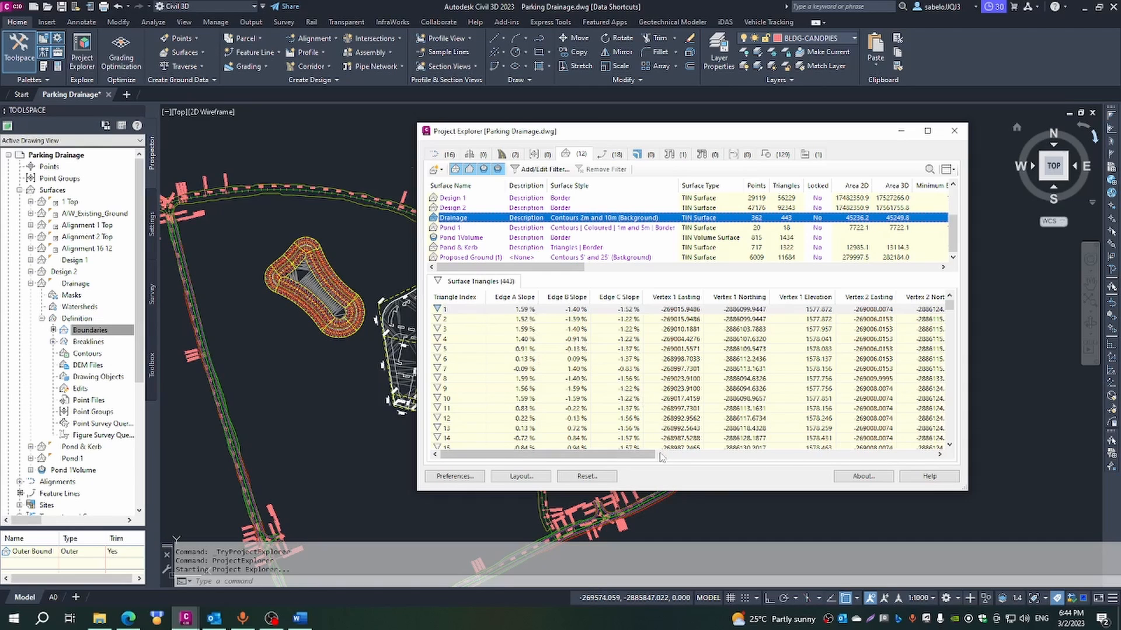
left_click_drag(645, 461, 605, 447)
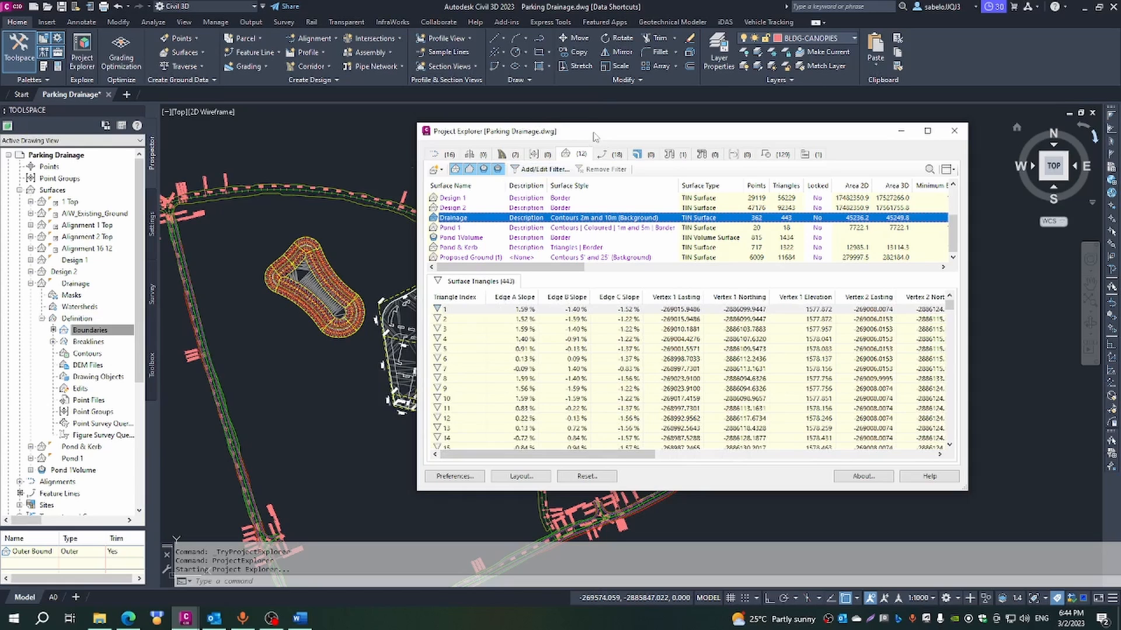
left_click_drag(593, 136, 1120, 133)
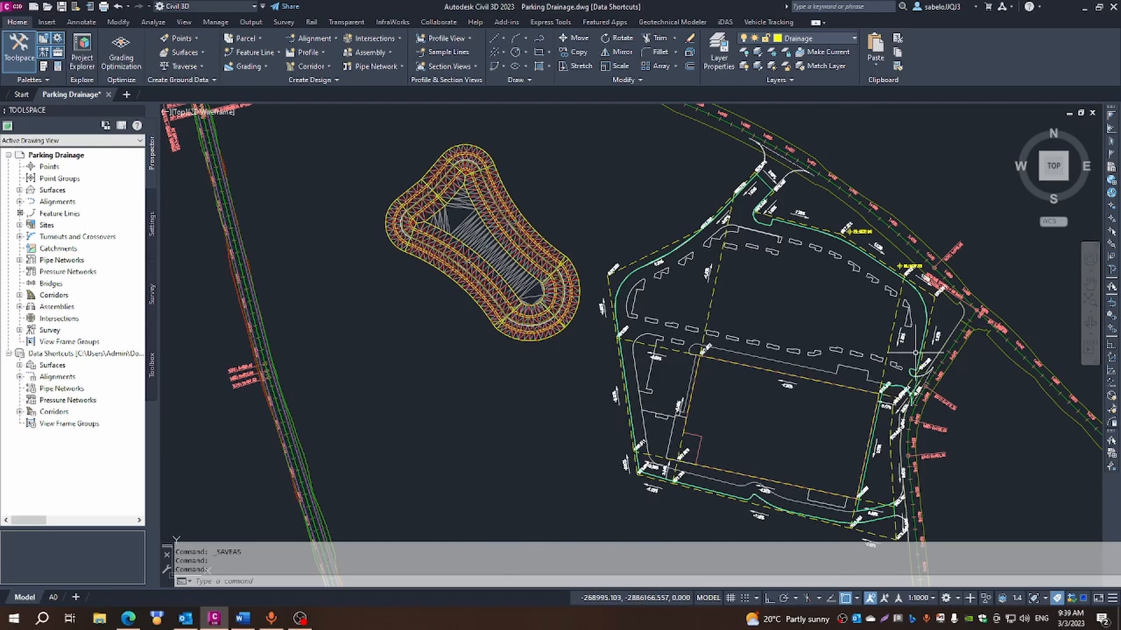
Select all parking island polylines similar to one of the islands and release the selection so it can be recalled as the previous set.
scroll(914, 352, "up", 3)
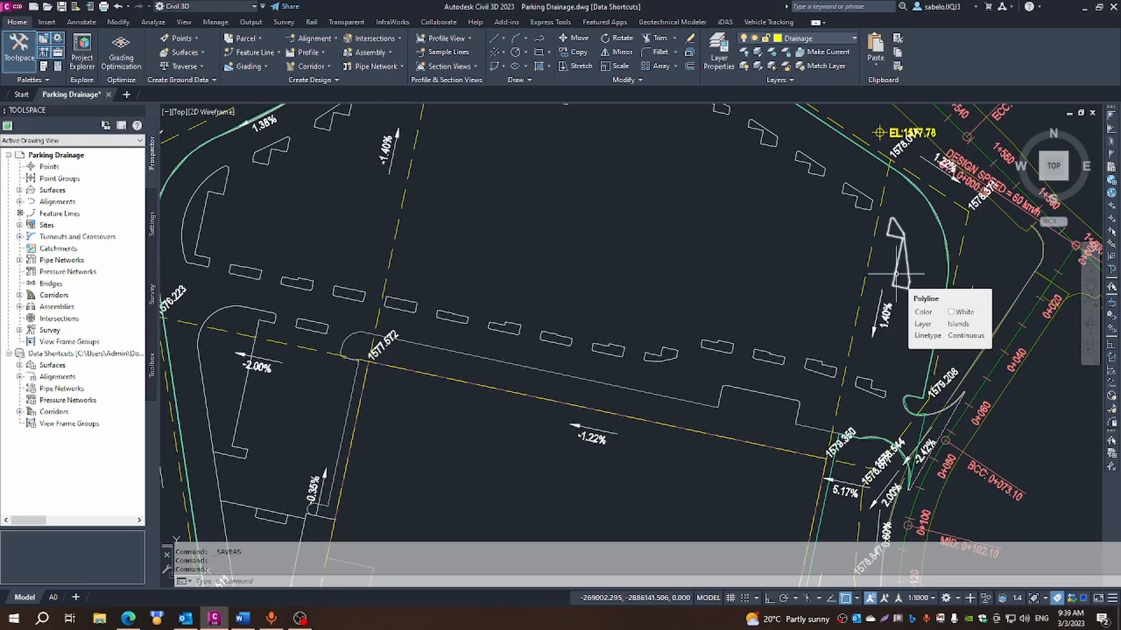
left_click(780, 356)
right_click(780, 358)
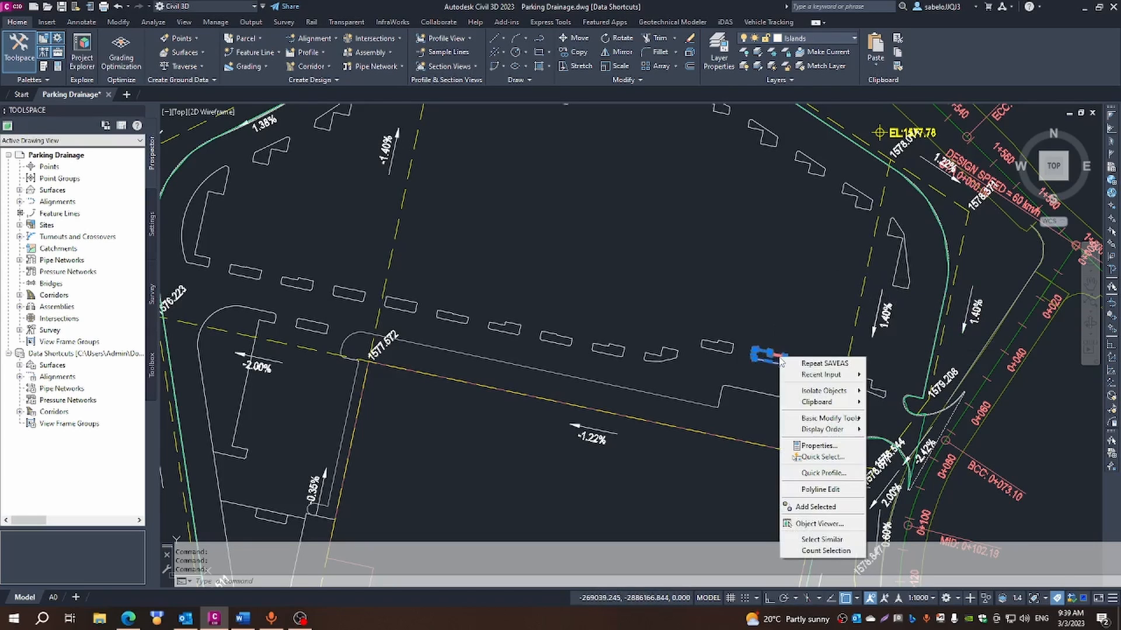
left_click(821, 540)
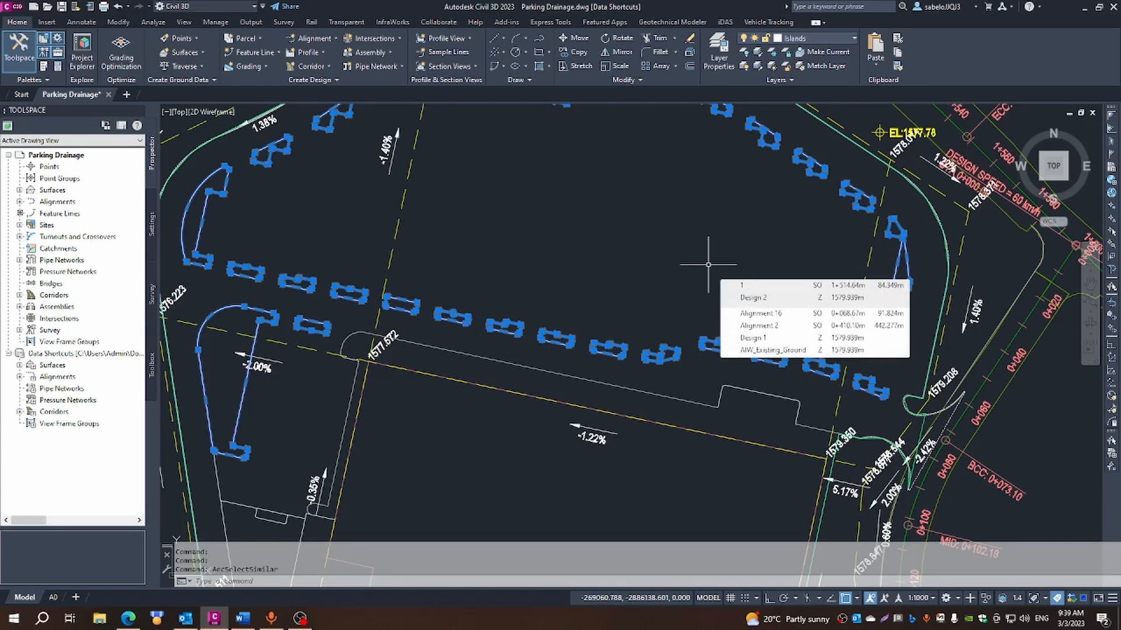
key("Escape")
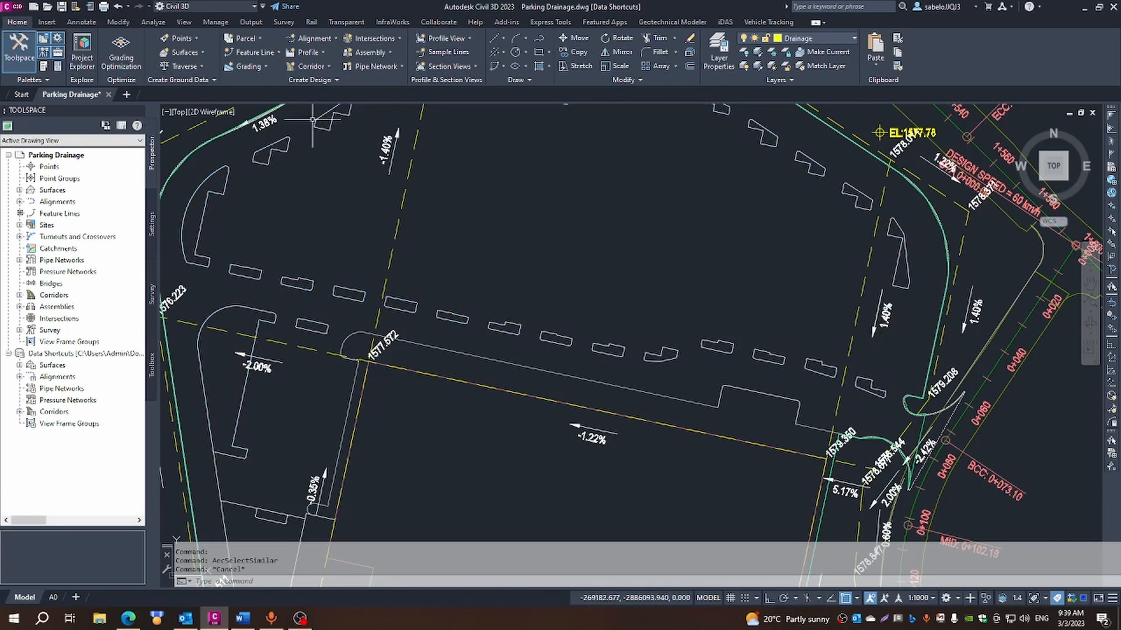
Start creating feature lines from objects, using the previously selected island polylines, and dismiss the geometry warning.
left_click(277, 53)
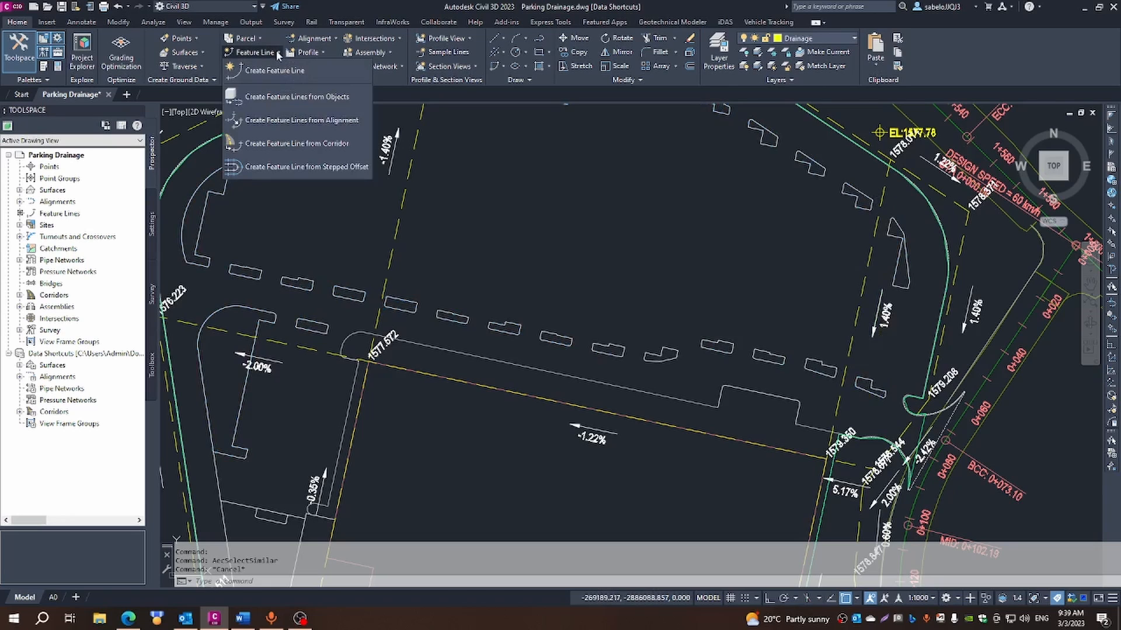
left_click(288, 98)
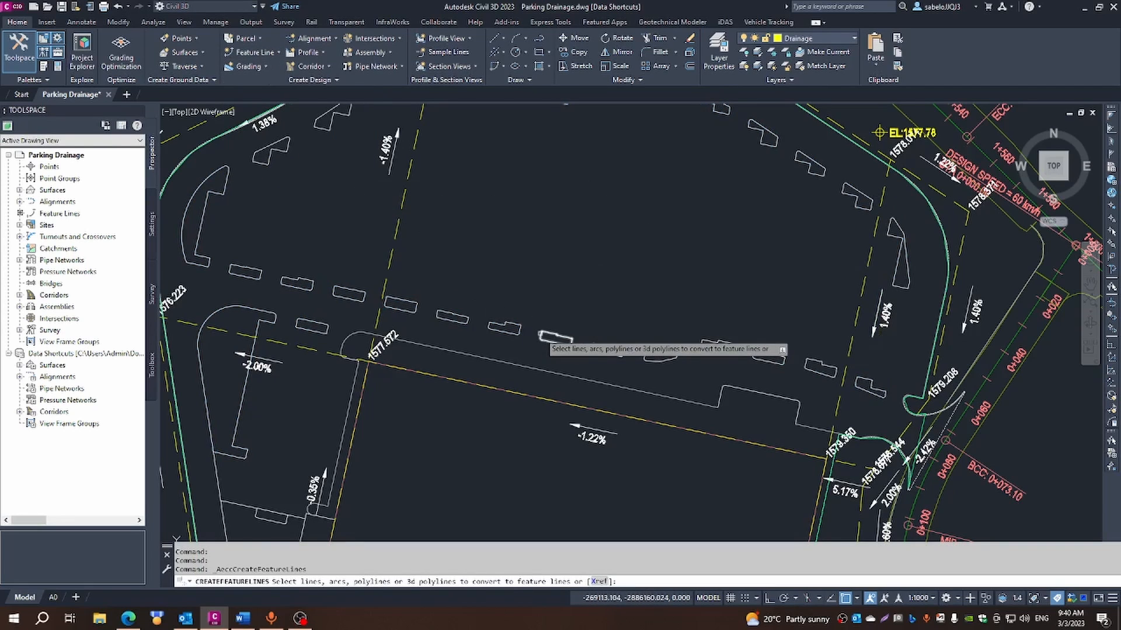
type("m")
key("Return")
type("p")
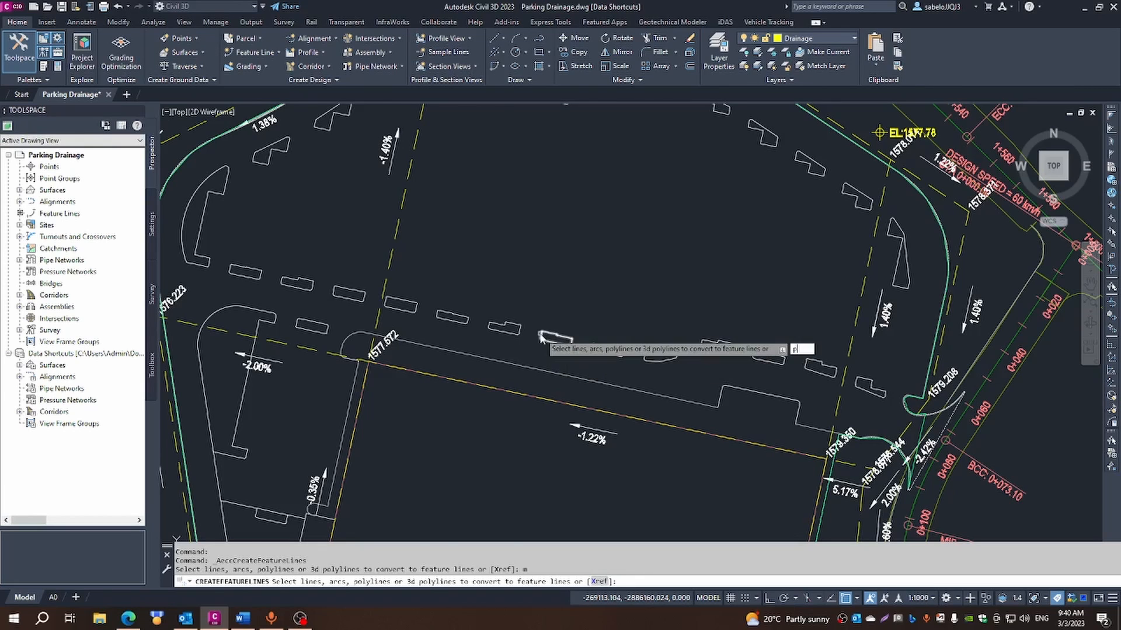
key("Return")
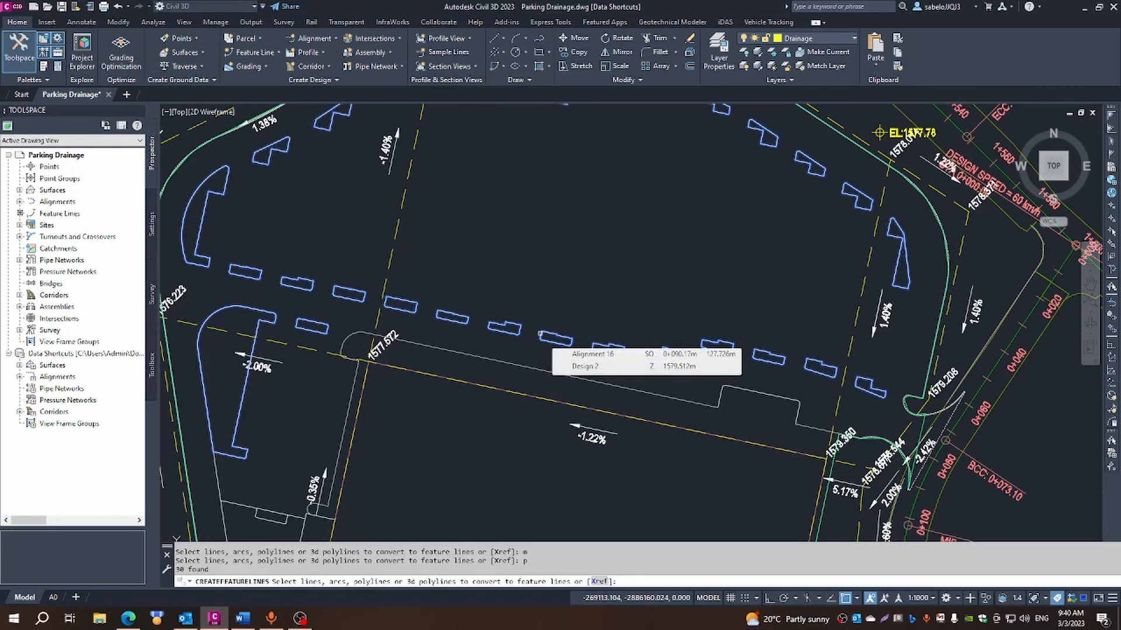
right_click(577, 226)
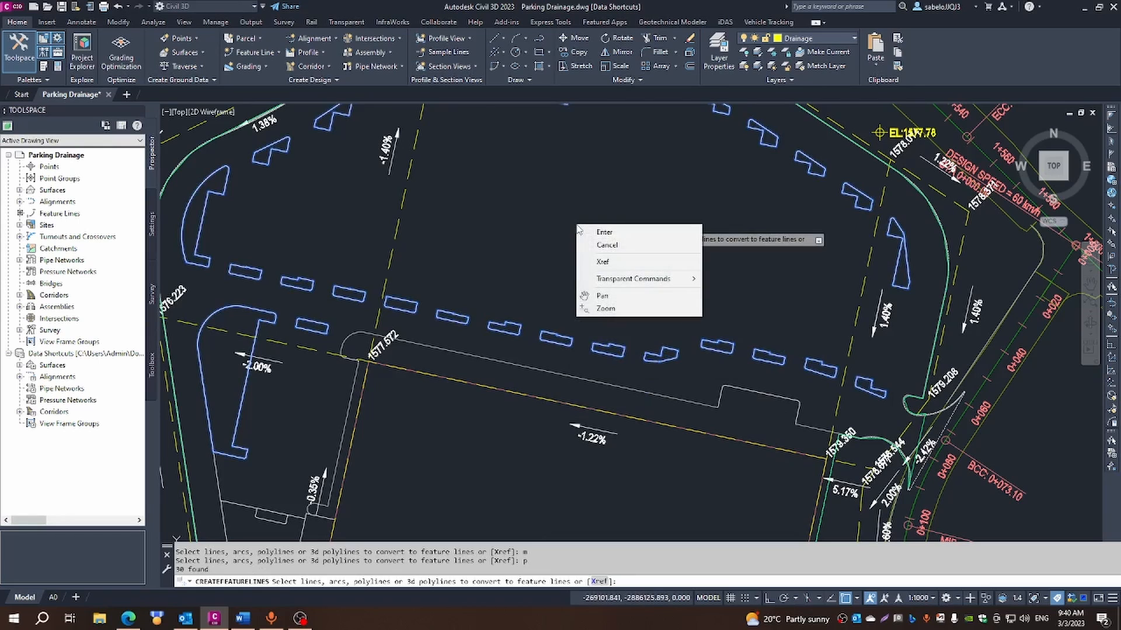
left_click(598, 233)
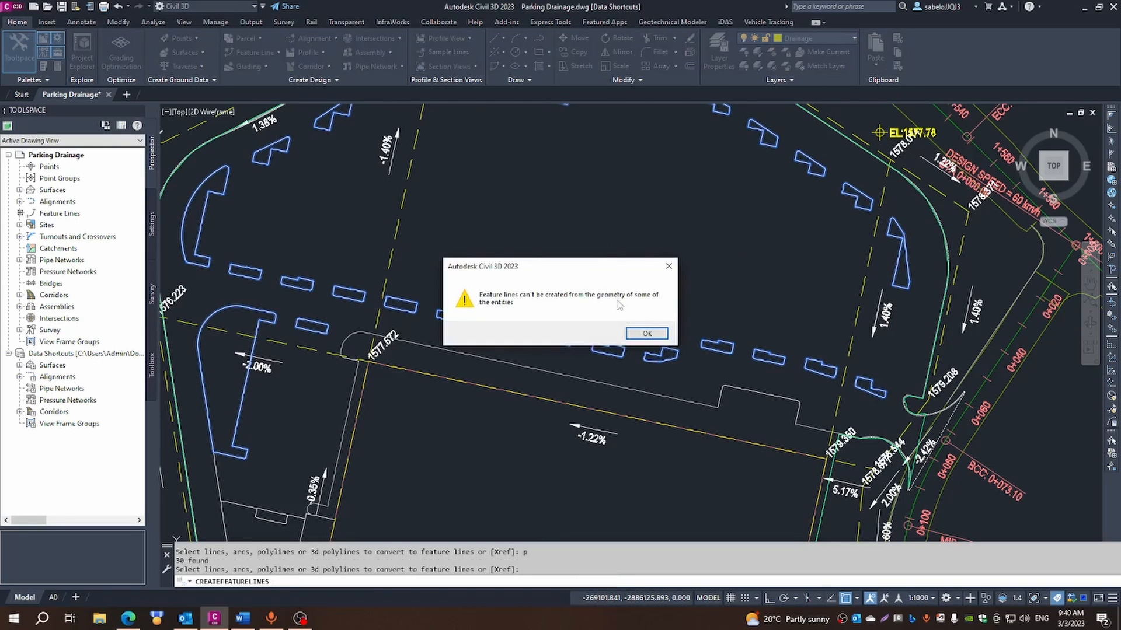
left_click(647, 334)
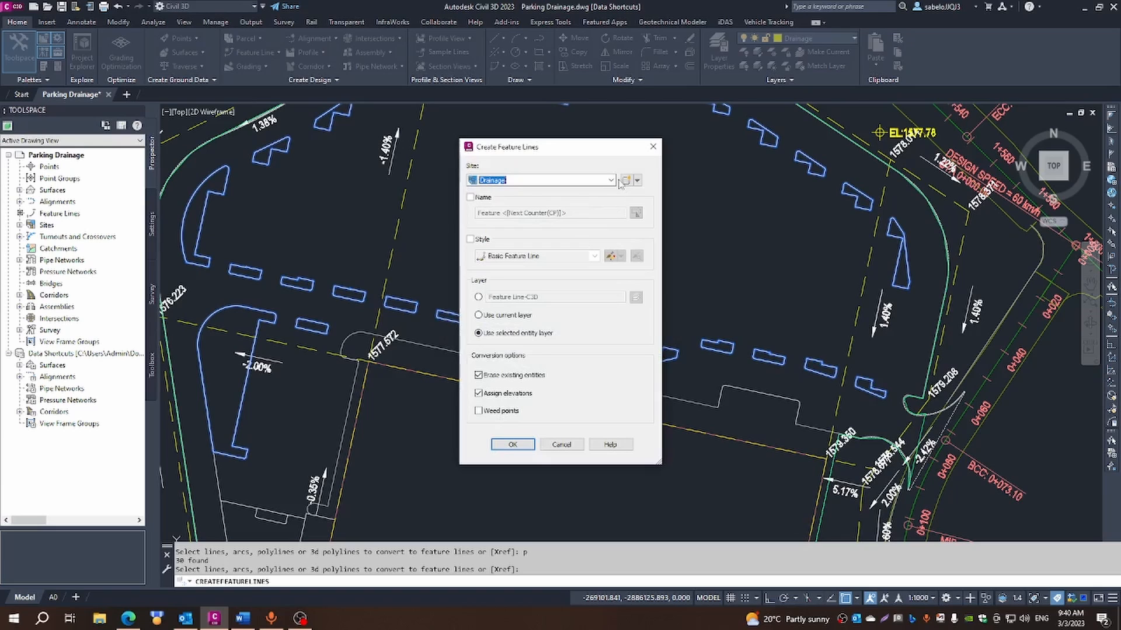
Configure the island feature lines with the Pond & Kerb site, Basic Feature Line style, selected entity layer, erased originals, assigned elevations and weeded points.
left_click(610, 181)
left_click(524, 211)
left_click(471, 240)
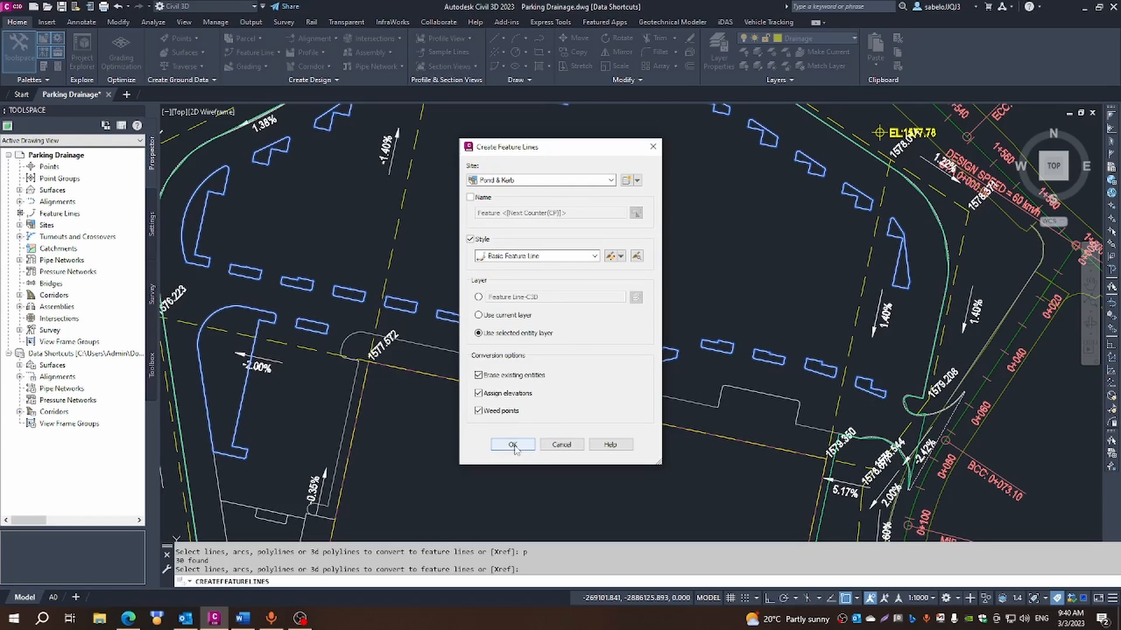
left_click(512, 445)
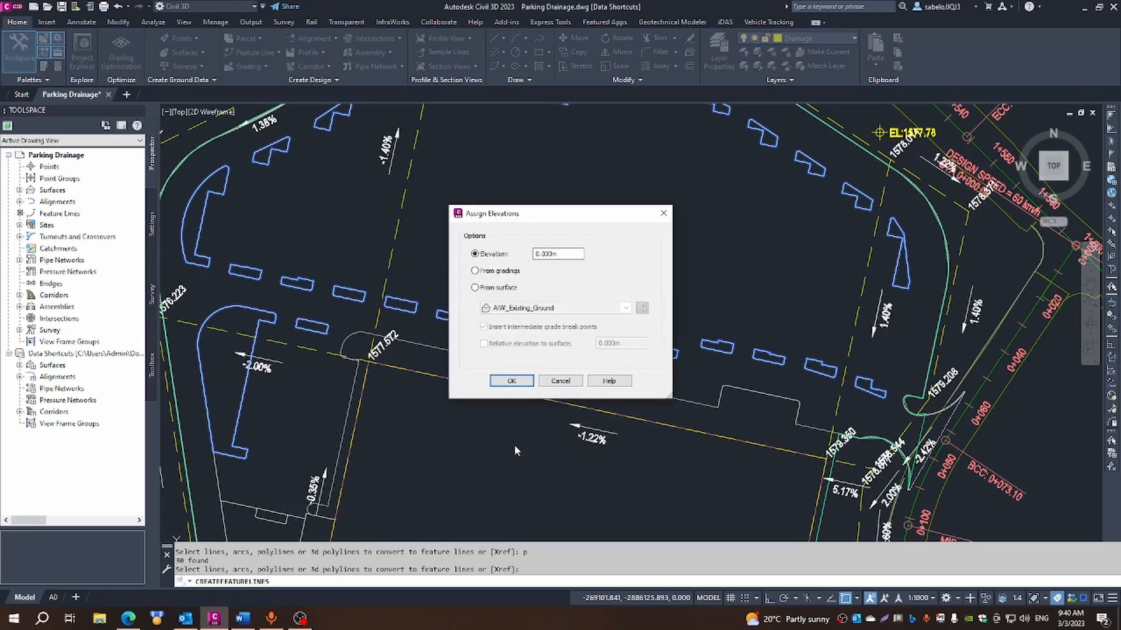
Assign the island feature lines' elevations from the Drainage surface, with intermediate grade break points inserted.
left_click(474, 288)
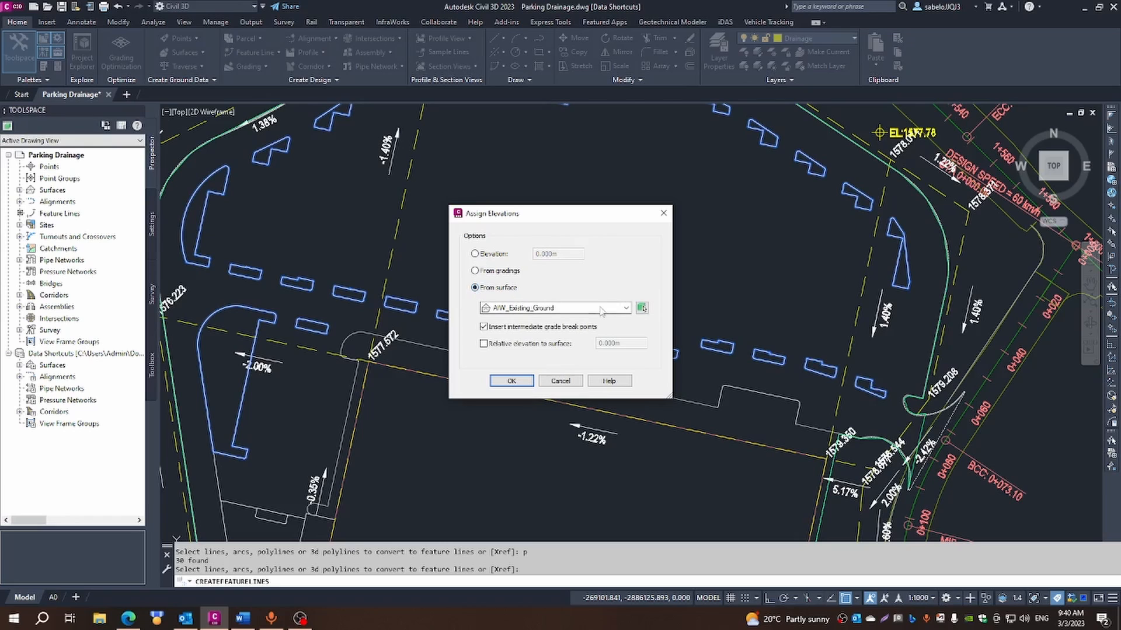
left_click(625, 308)
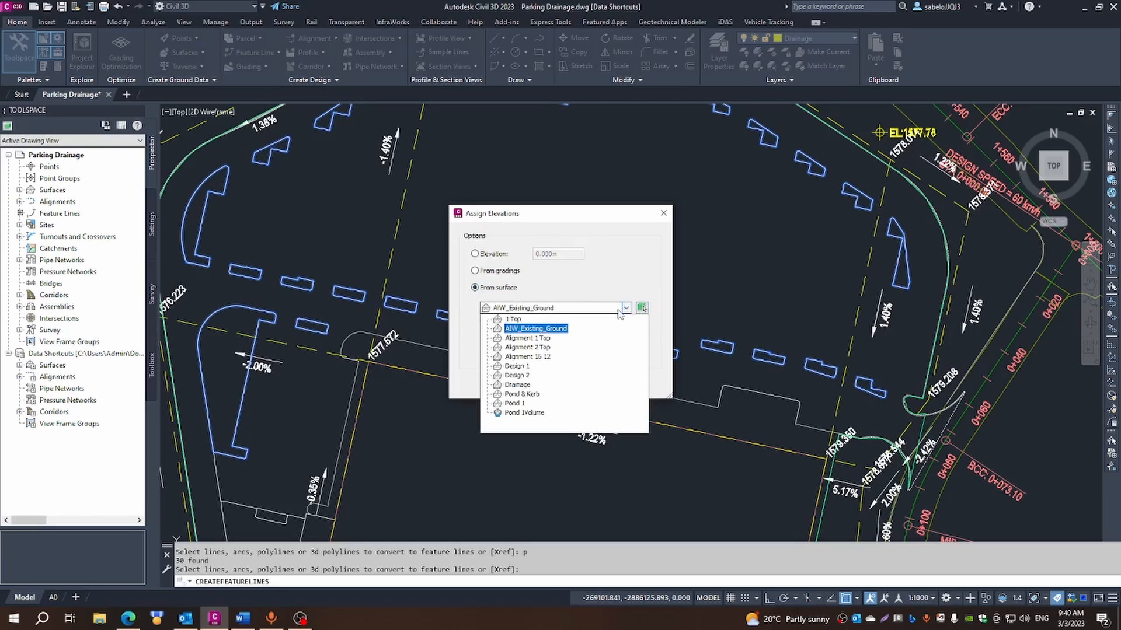
left_click(531, 390)
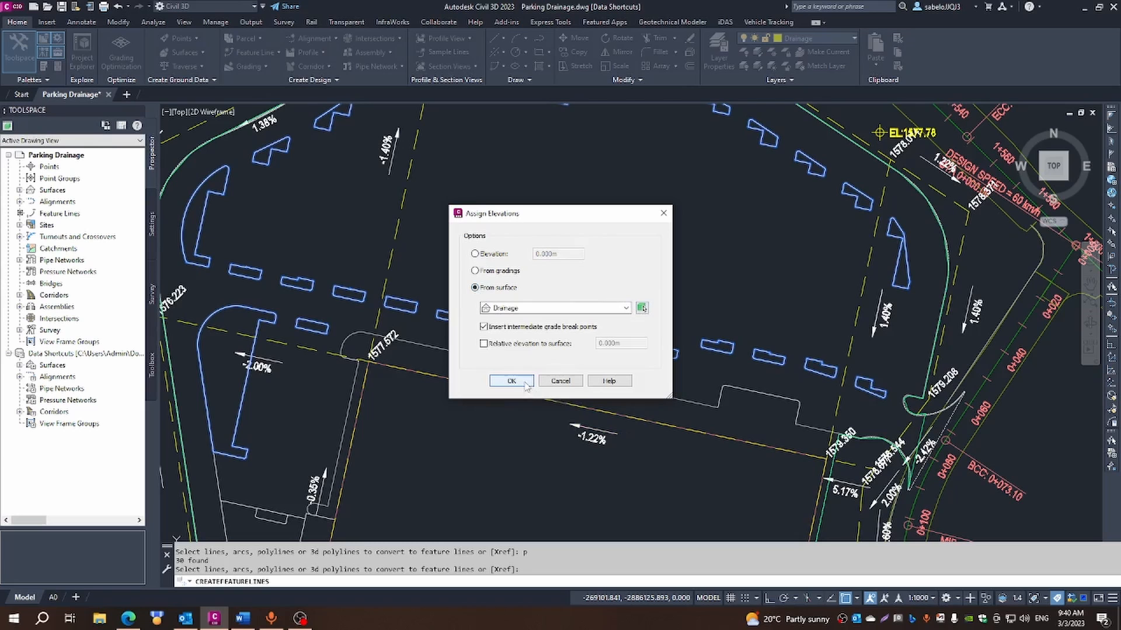
left_click(525, 383)
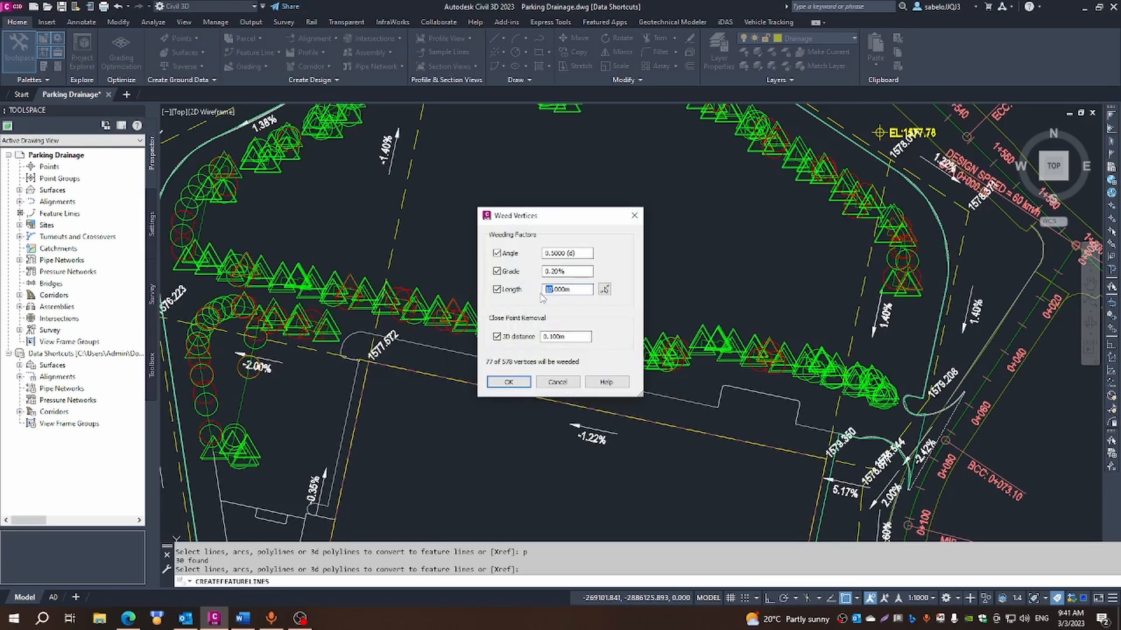
Set the vertex weeding length to 5 m and create the island feature lines.
type("5")
left_click(507, 382)
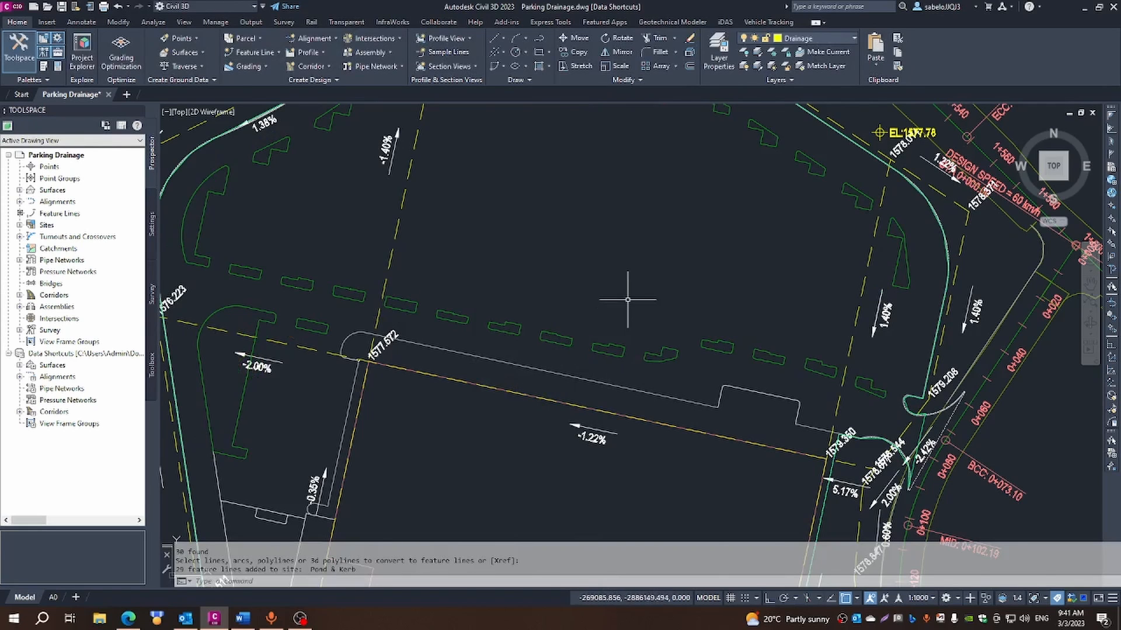
scroll(628, 300, "down", 4)
scroll(612, 219, "up", 4)
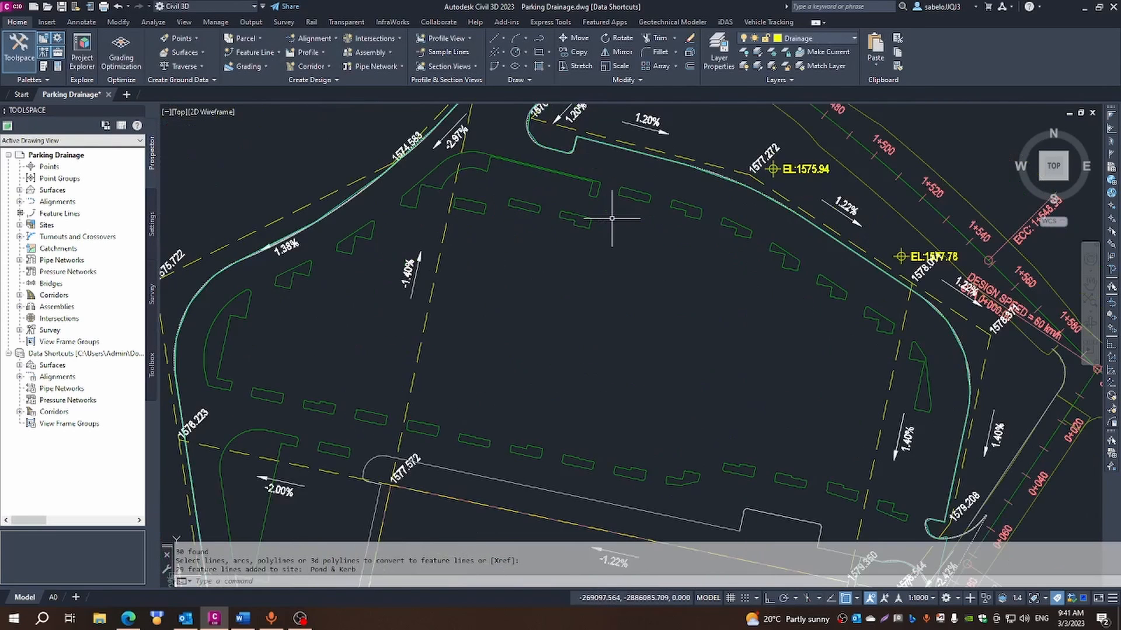
scroll(611, 219, "up", 2)
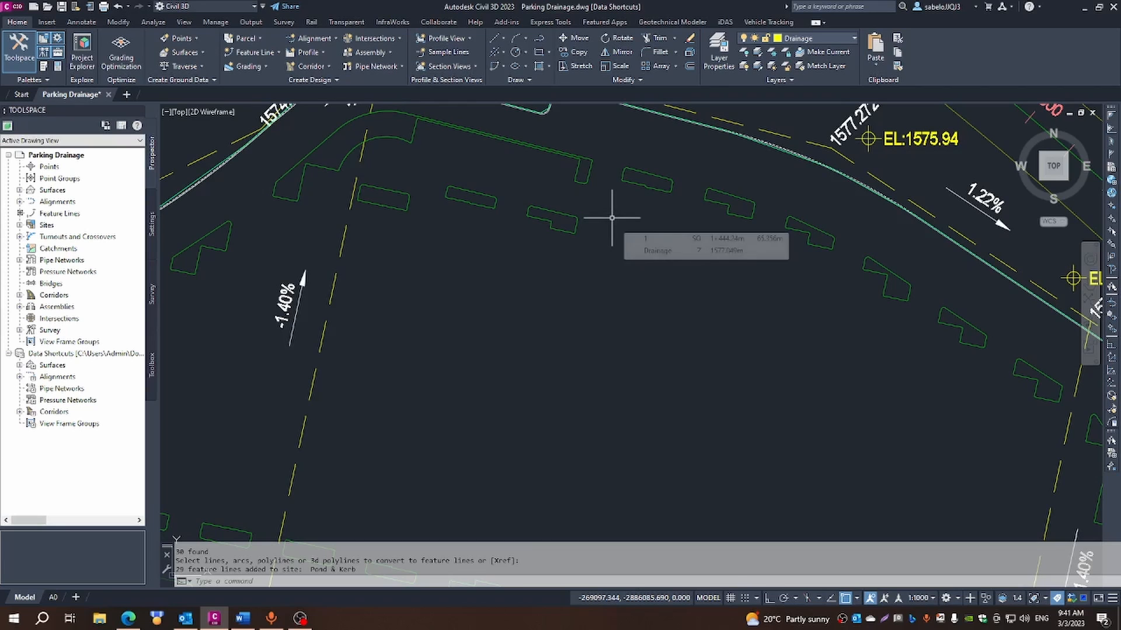
scroll(612, 219, "down", 2)
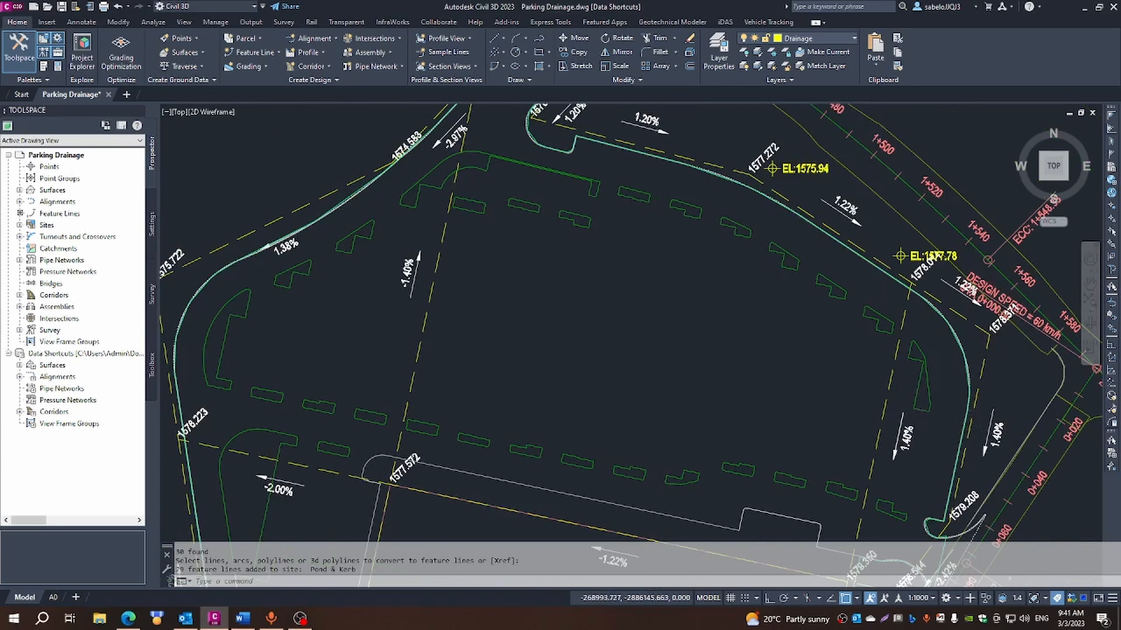
Open the Grading Creation Tools for the long tapered island on the east side and choose the Semi Mountable Kerb - Fig 7 criteria.
scroll(941, 410, "up", 3)
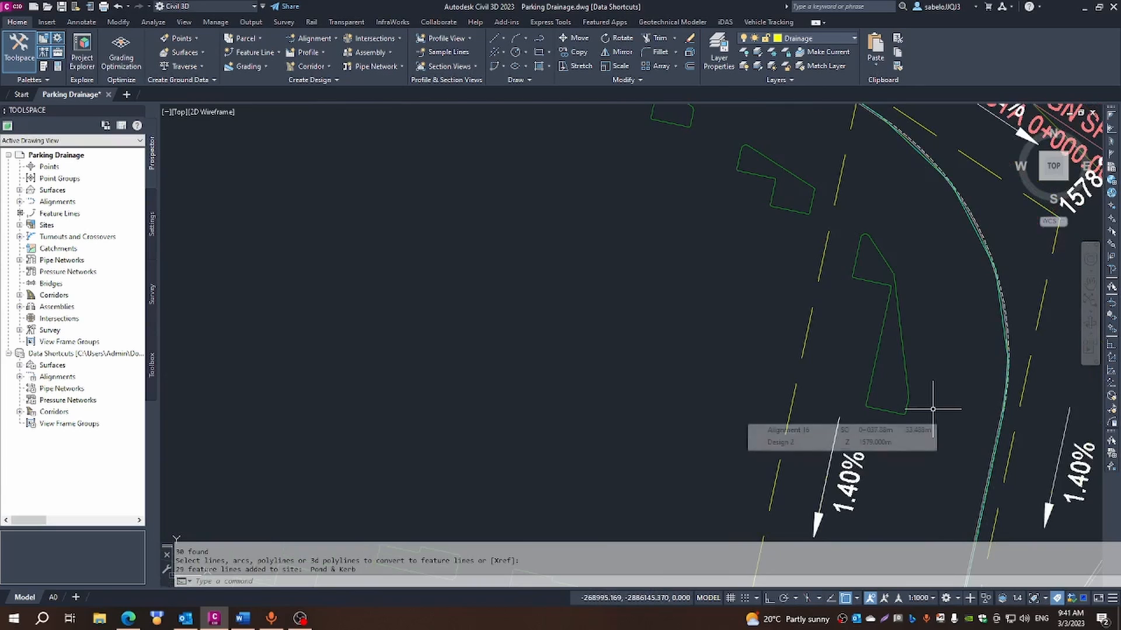
left_click(895, 413)
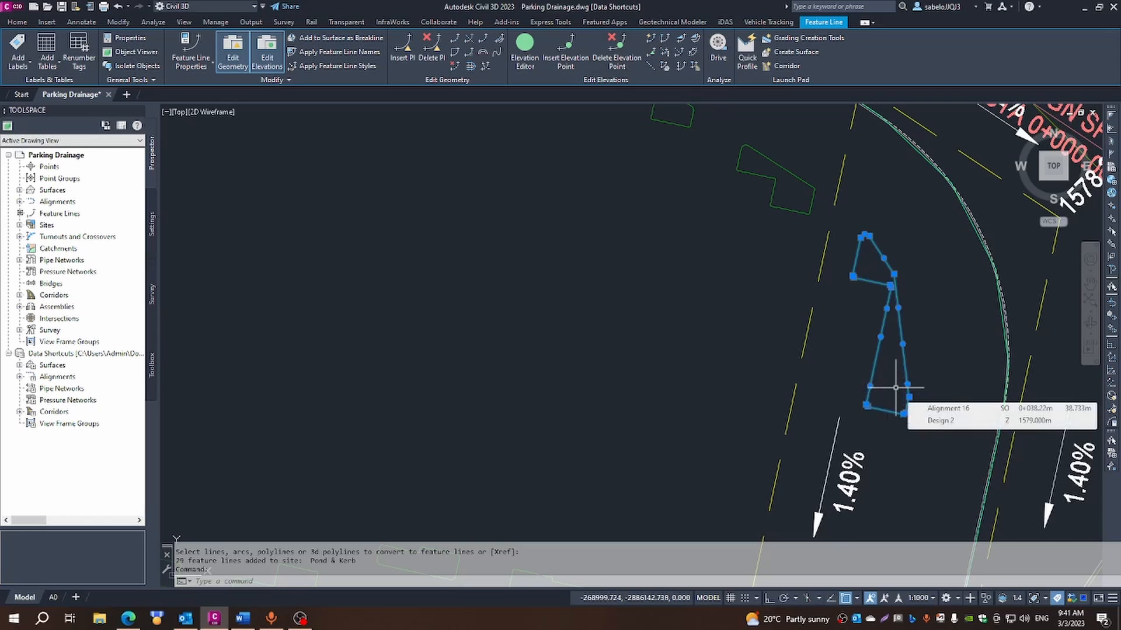
left_click(802, 38)
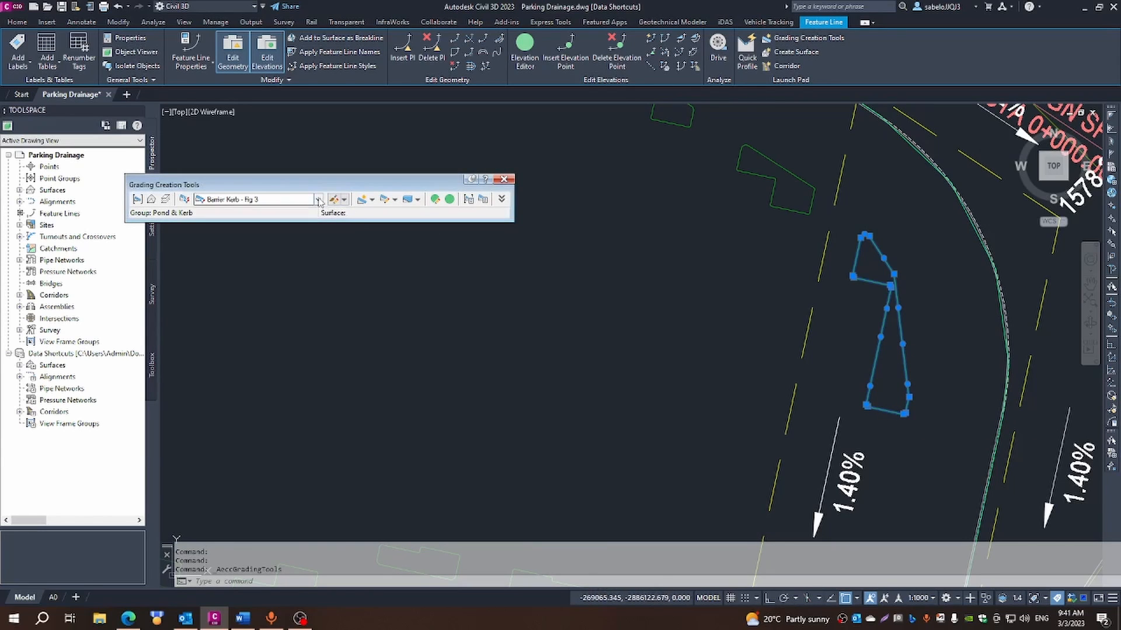
left_click(318, 199)
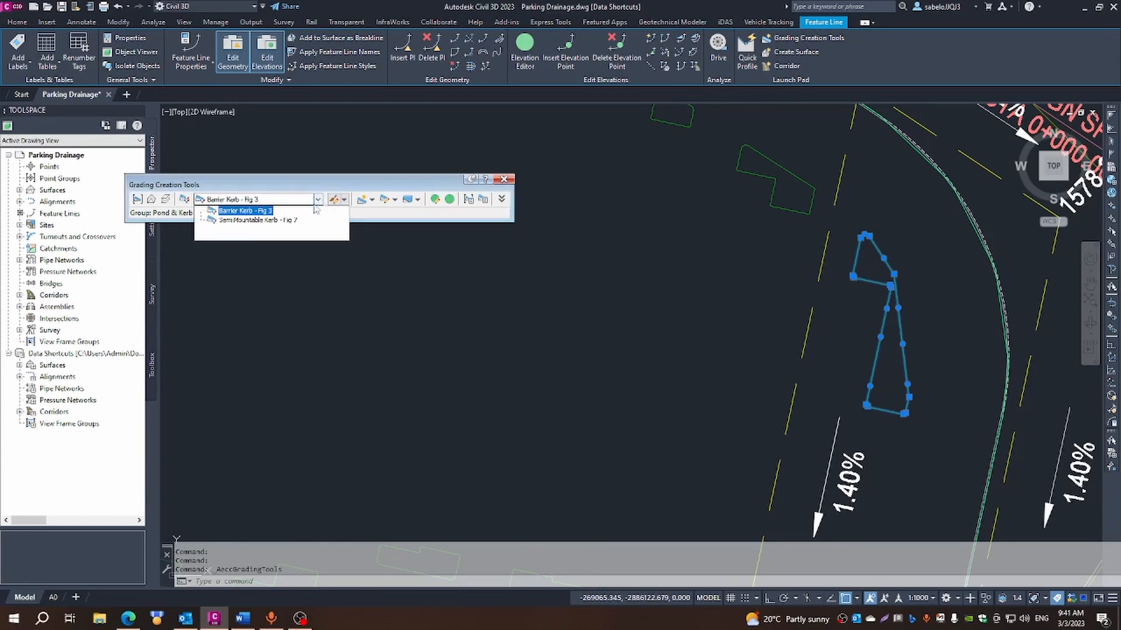
left_click(286, 221)
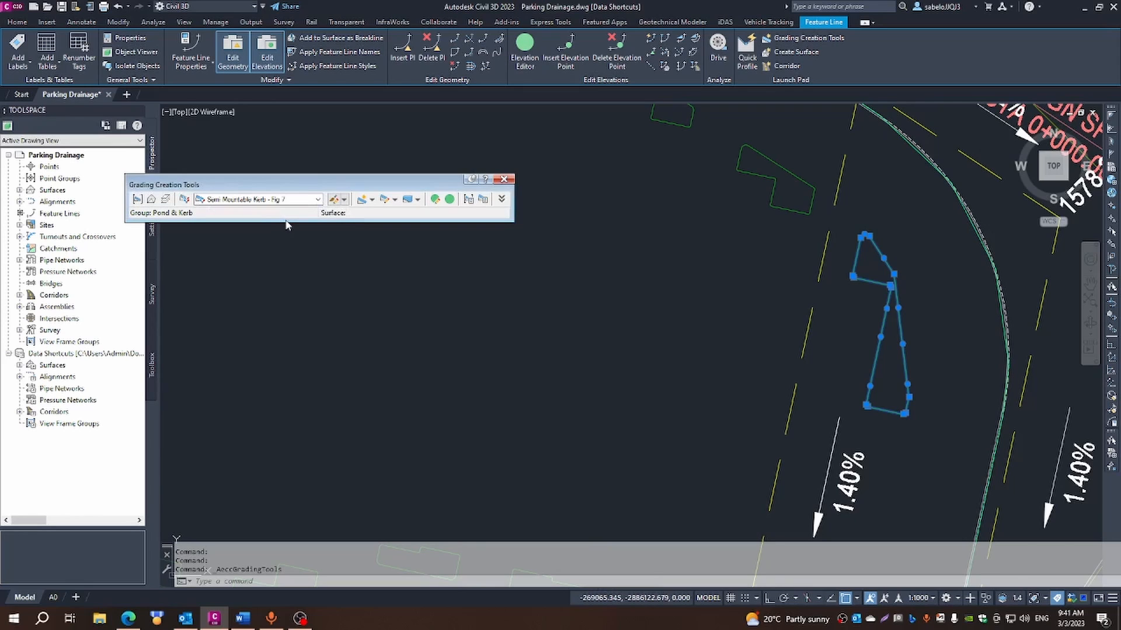
Create a grading on the inner side of the tapered island's feature line along its entire length, dismiss the event list and end the command.
left_click(362, 199)
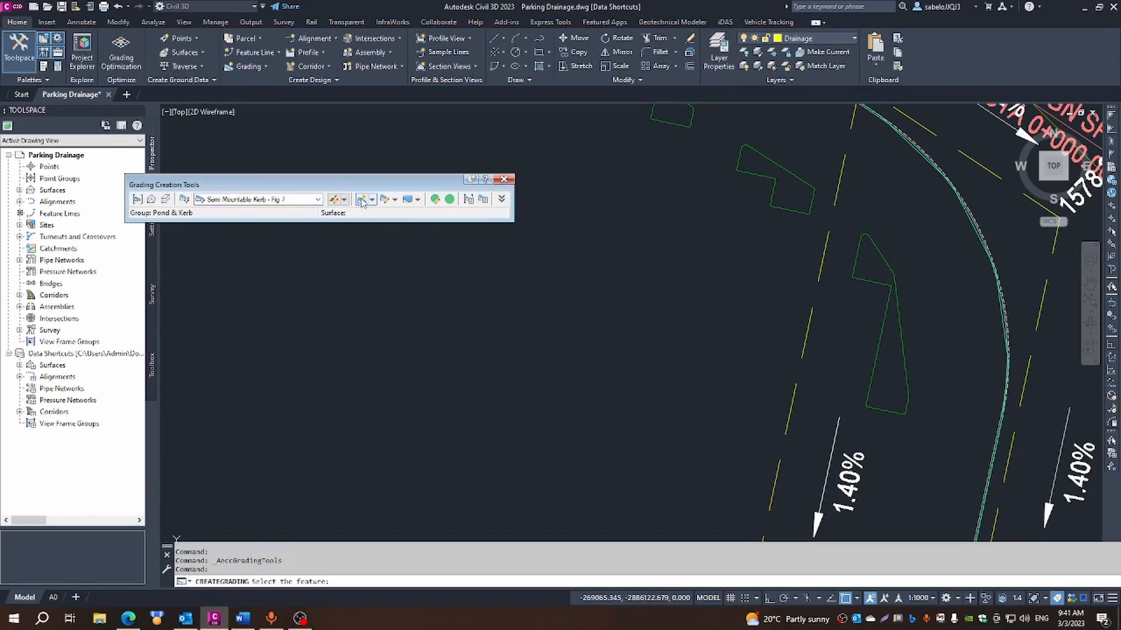
left_click(871, 372)
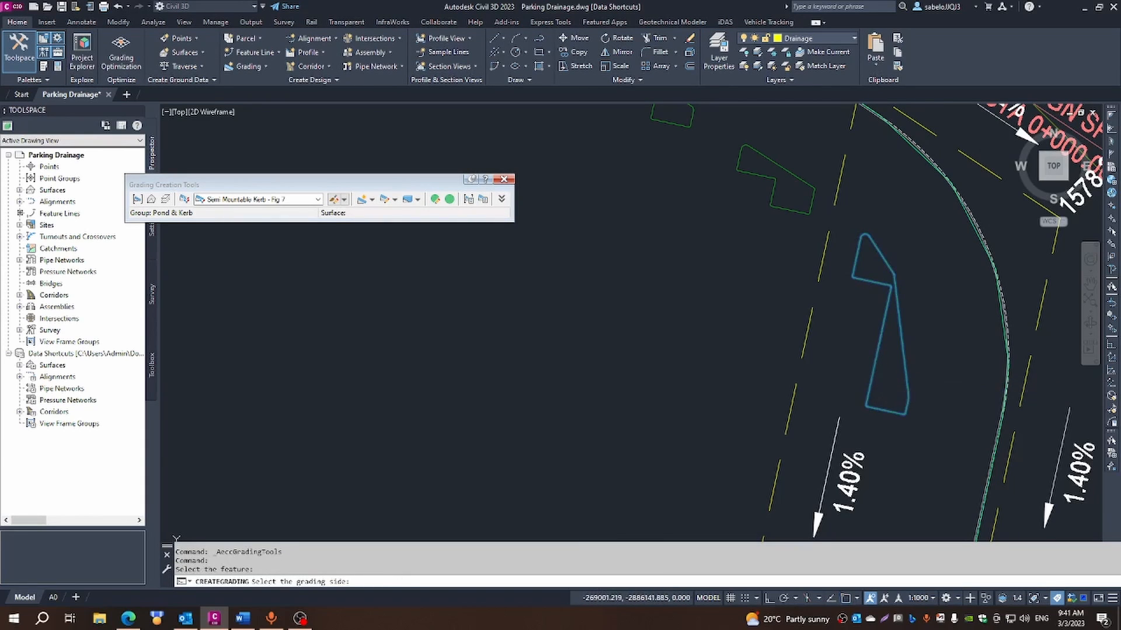
left_click(883, 383)
key("Return")
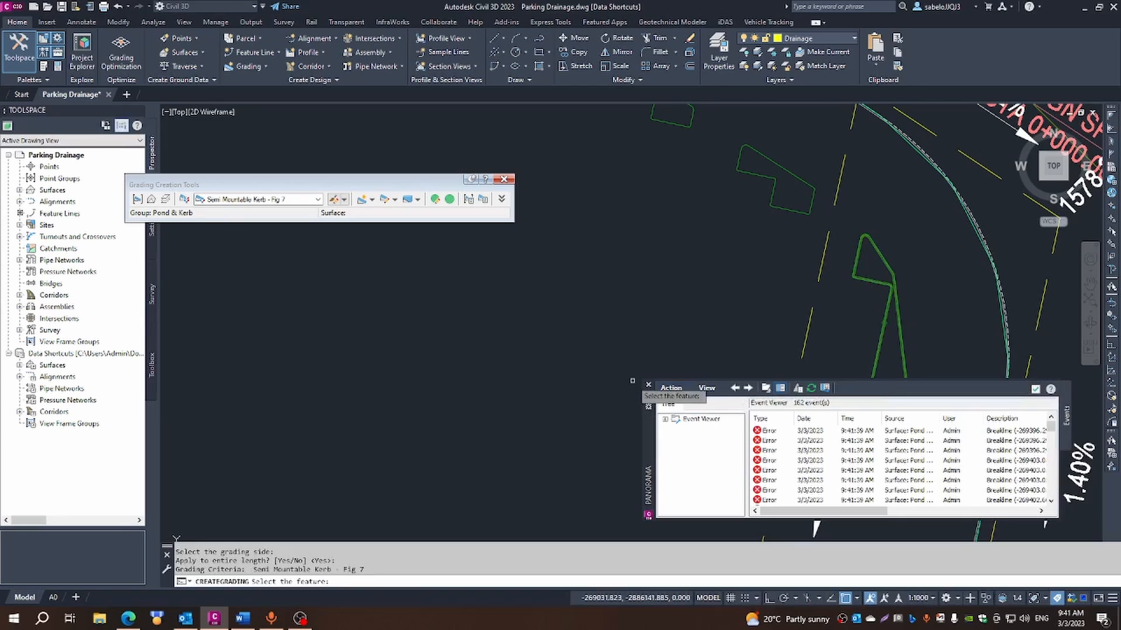
left_click(648, 387)
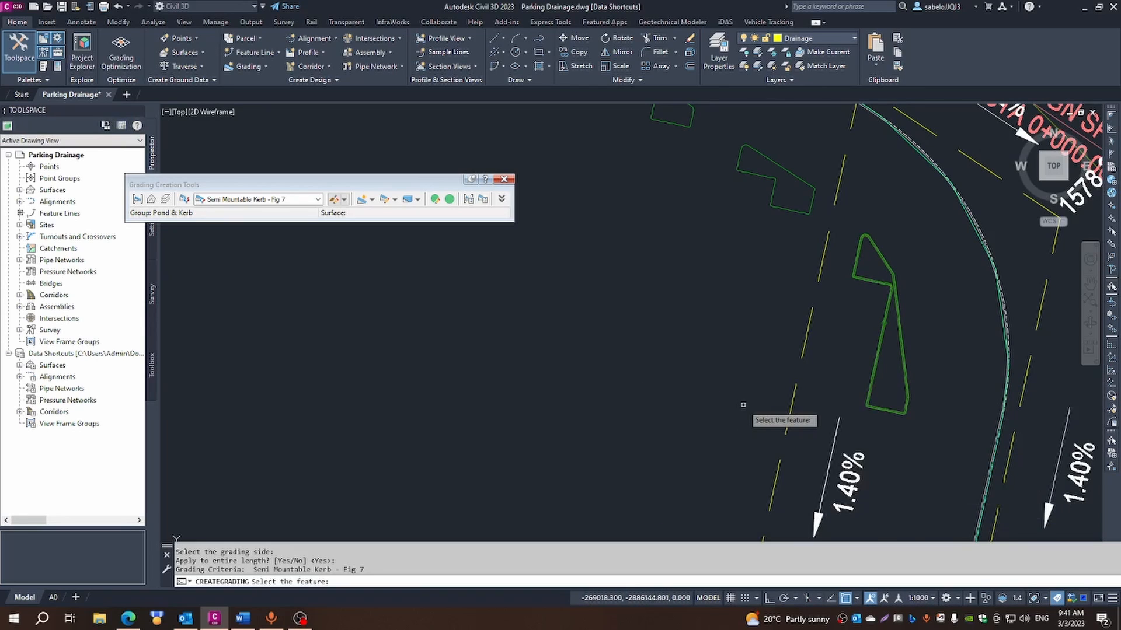
key("Escape")
scroll(892, 379, "up", 3)
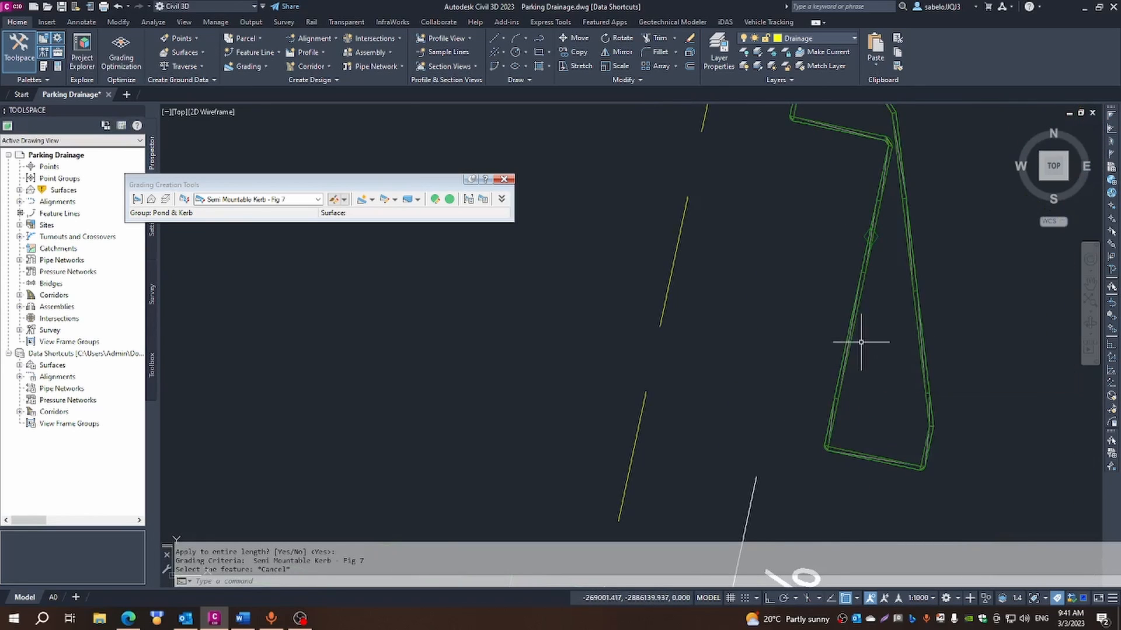
scroll(858, 340, "up", 3)
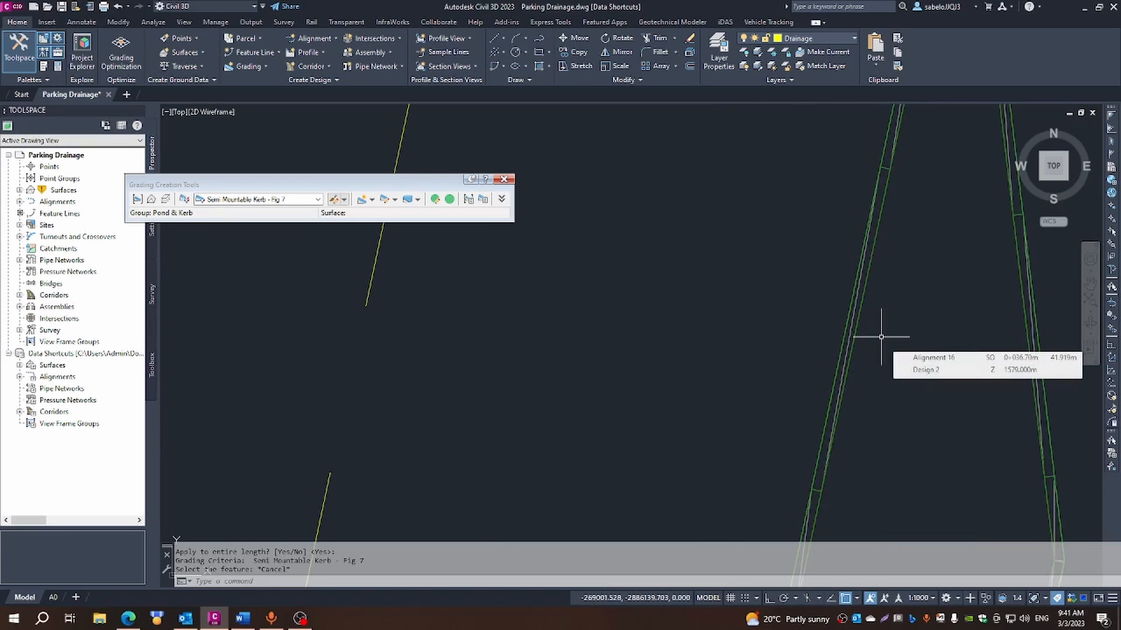
scroll(881, 337, "down", 3)
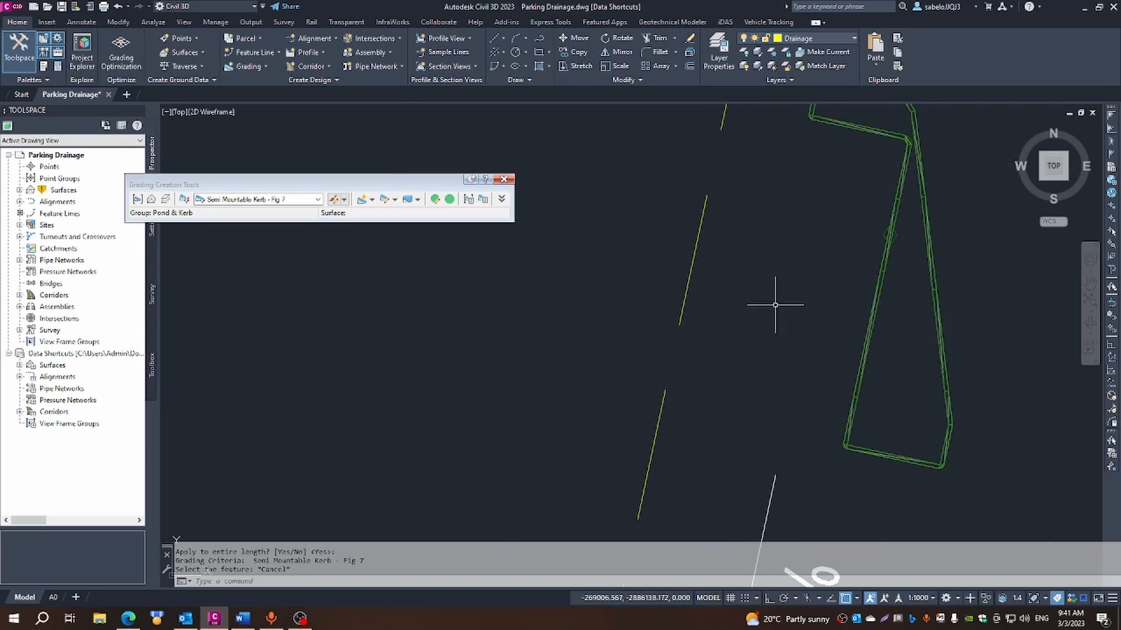
Create a grading infill inside the elongated kerb island near the 1.40% slope arrow, and dismiss the event list and grading tools.
left_click(372, 201)
left_click(388, 251)
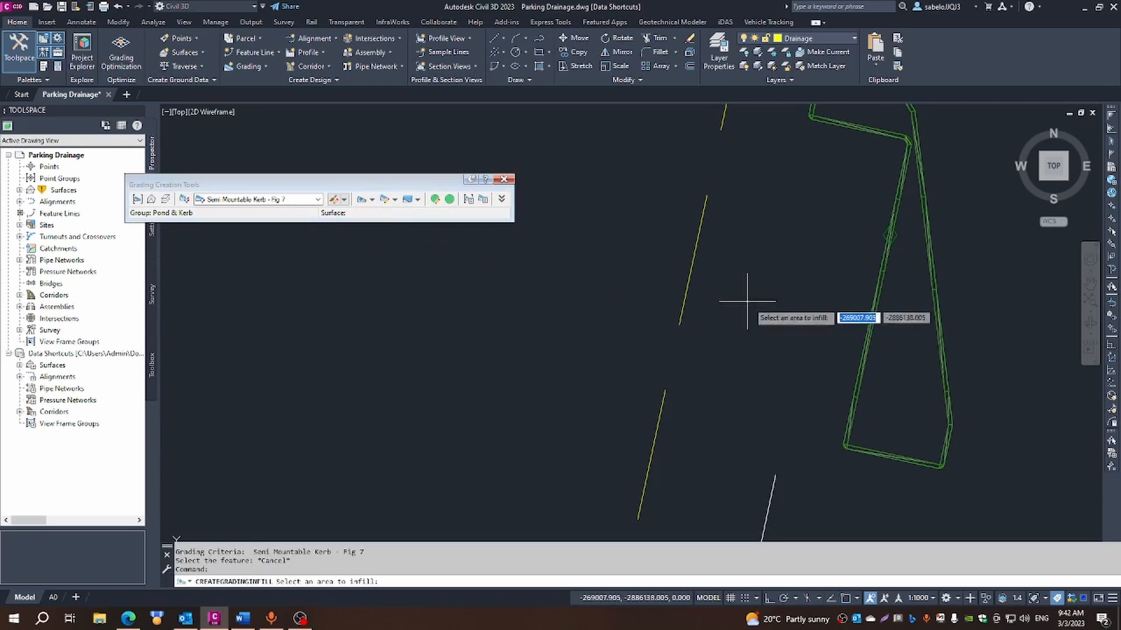
left_click(890, 372)
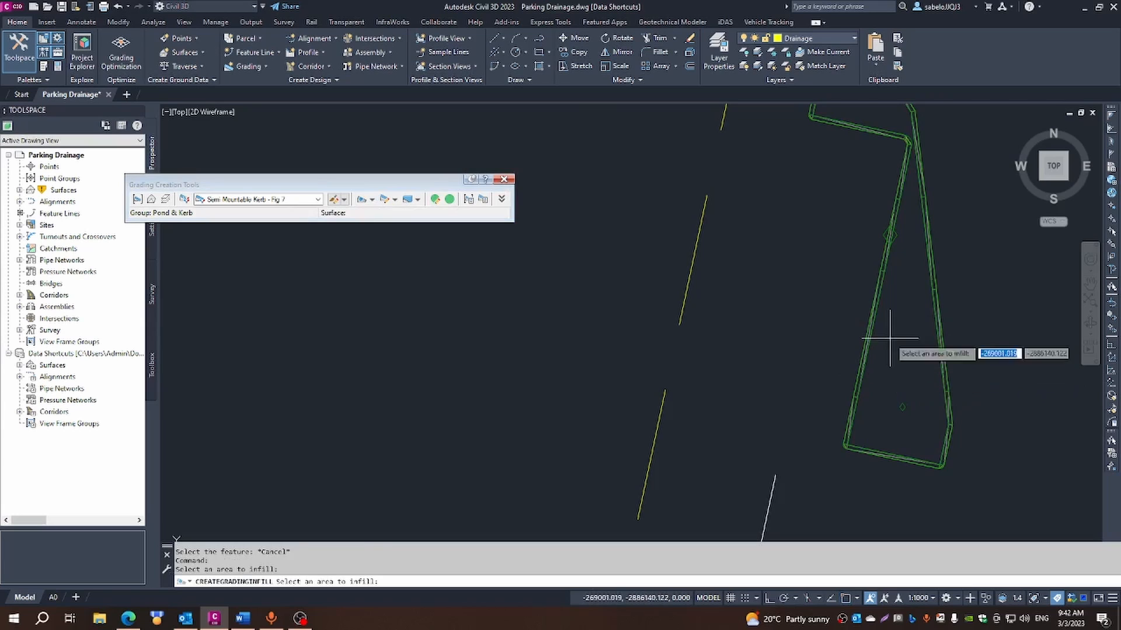
scroll(945, 318, "down", 2)
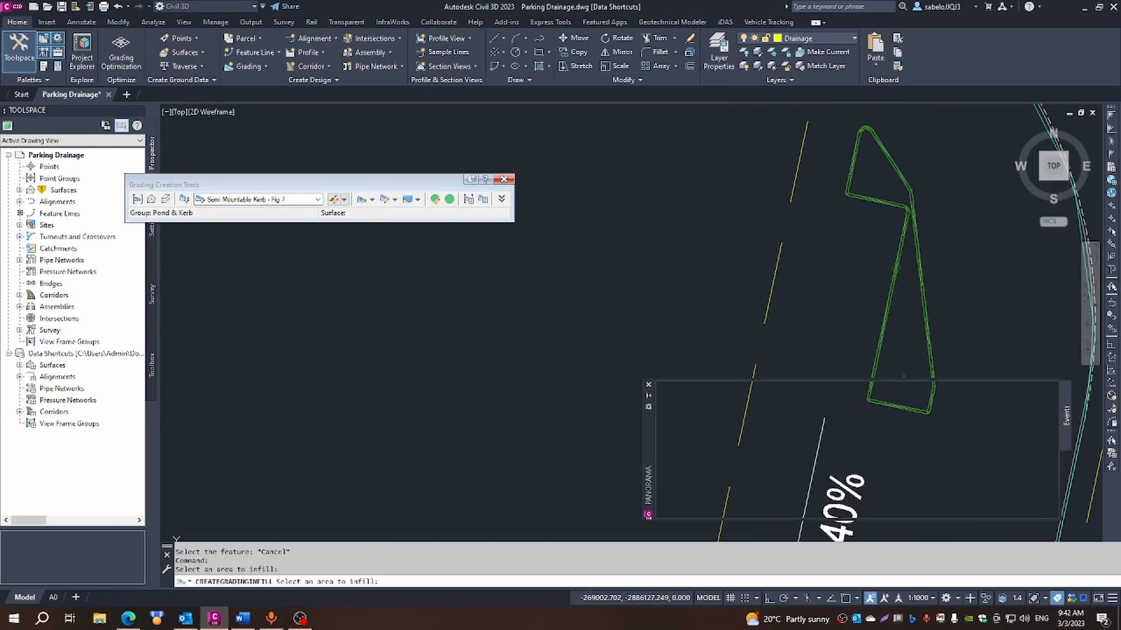
key("Return")
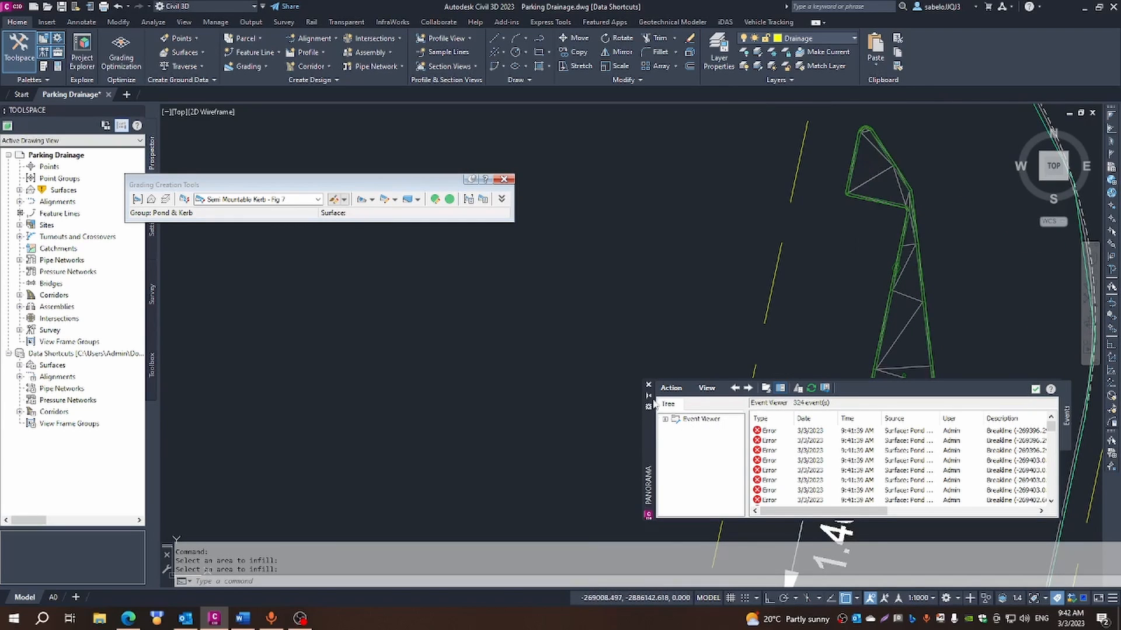
left_click(648, 385)
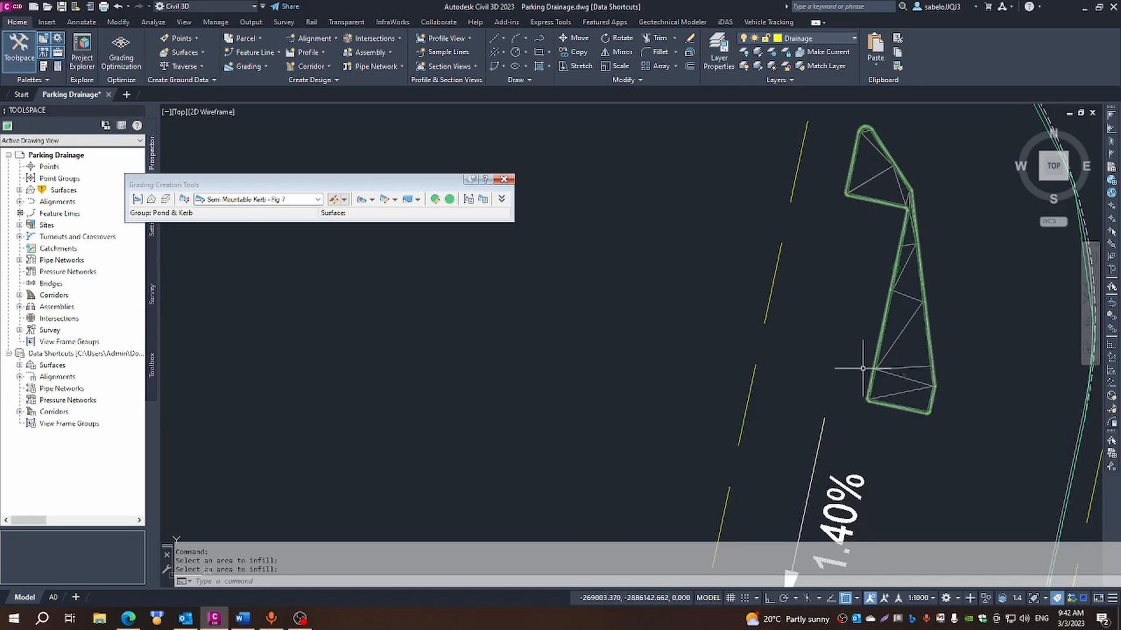
left_click(503, 179)
Open the Pond & Kerb surface in the Object Viewer and tilt it from plan to a 3D view.
scroll(771, 298, "down", 4)
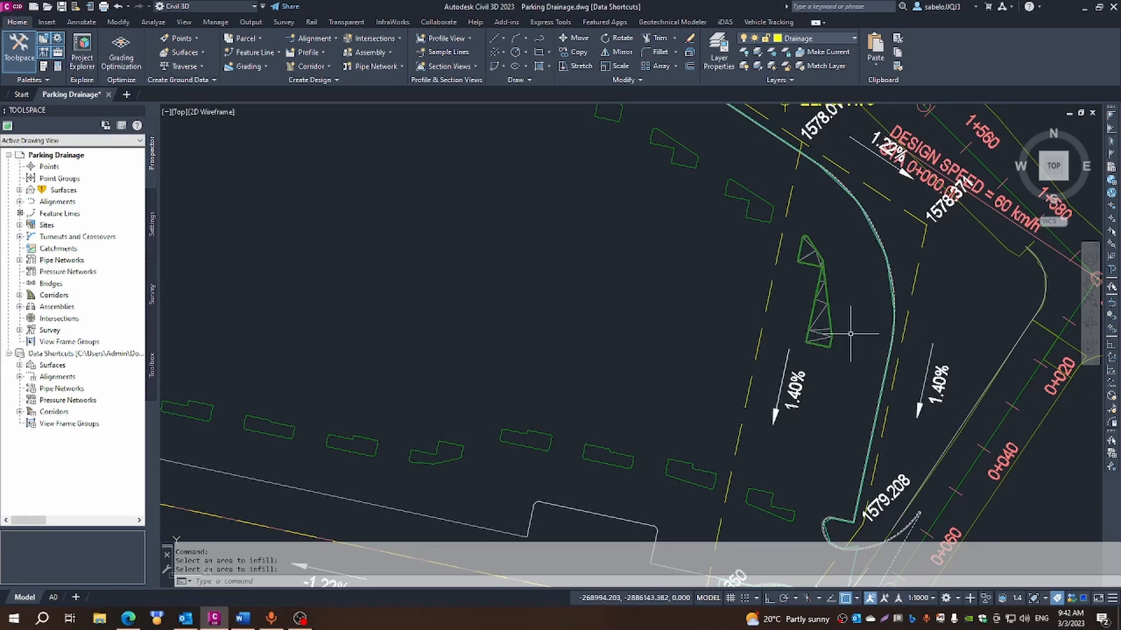
scroll(851, 334, "up", 5)
scroll(833, 338, "down", 3)
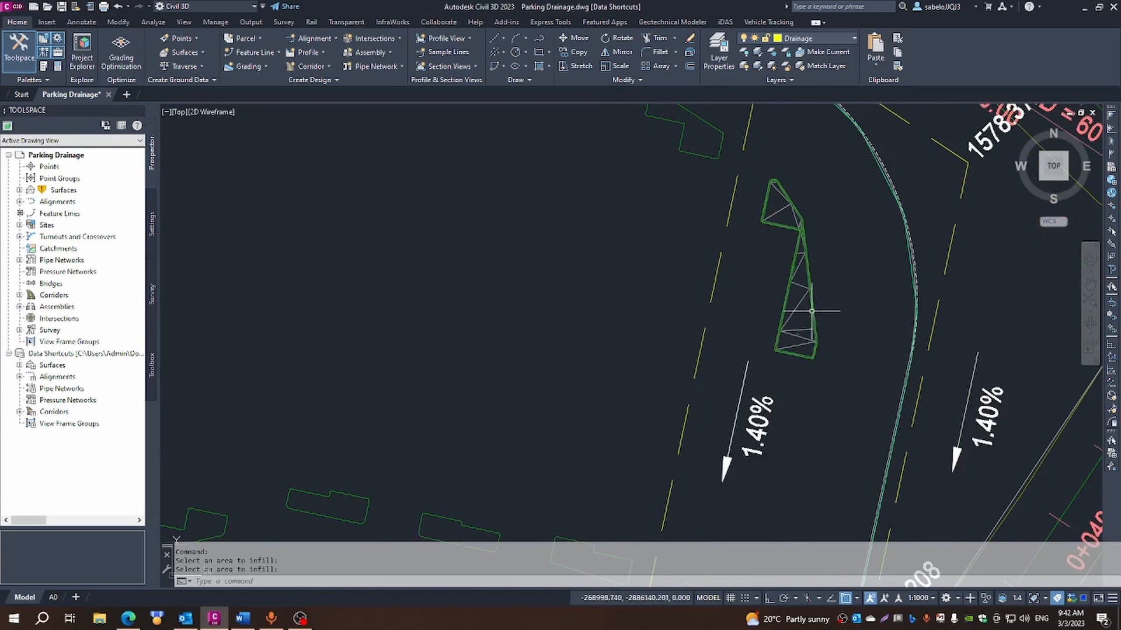
key("Return")
left_click(794, 347)
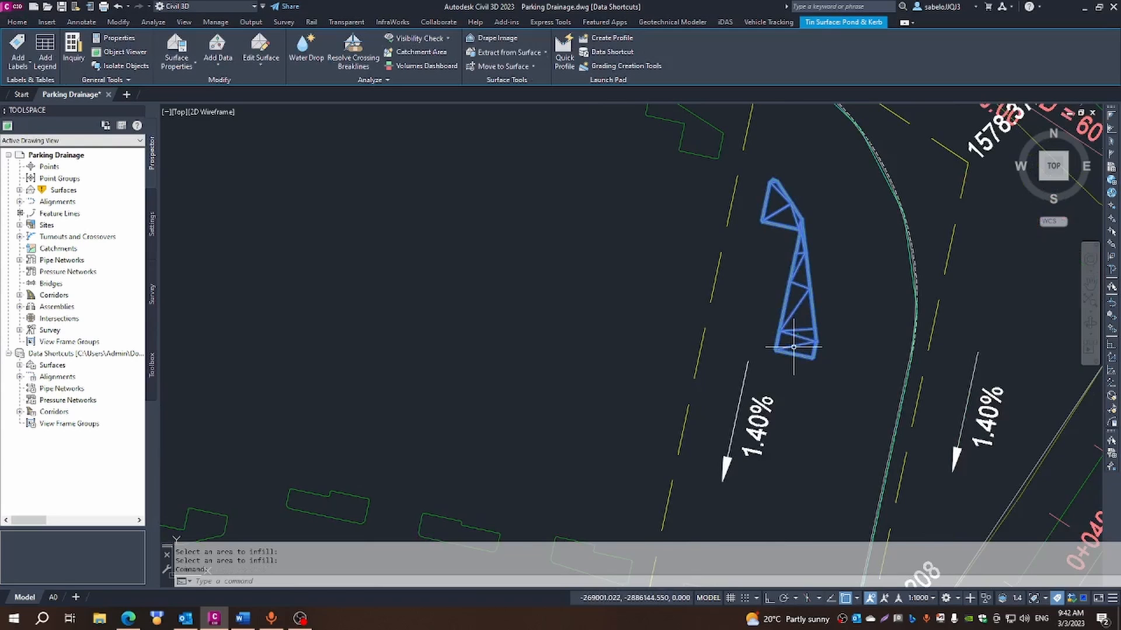
right_click(794, 347)
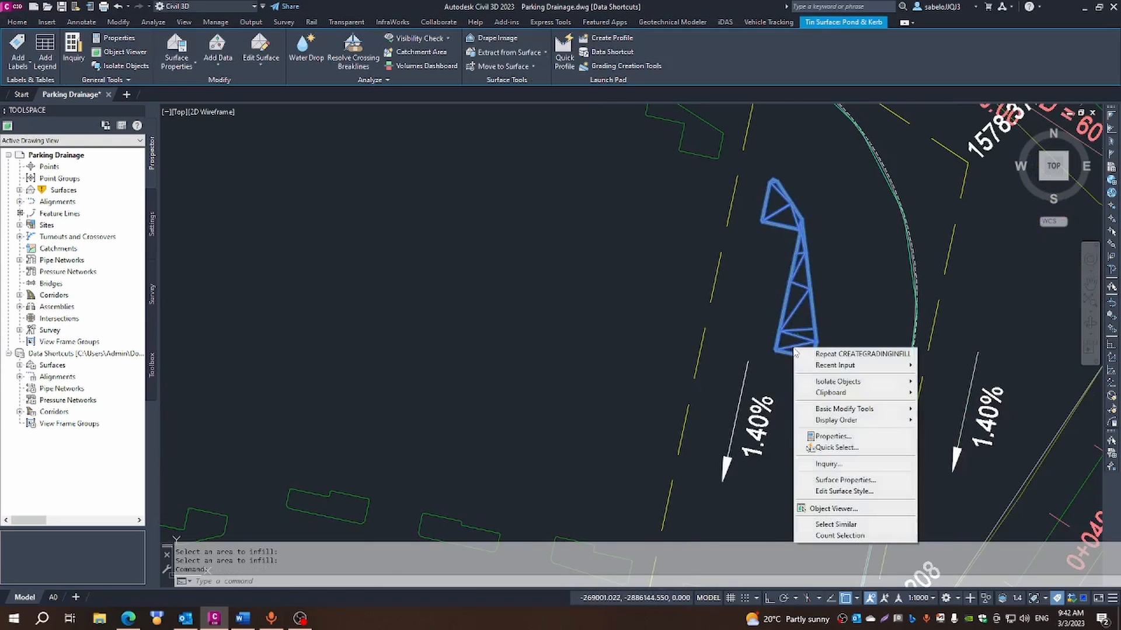
left_click(833, 508)
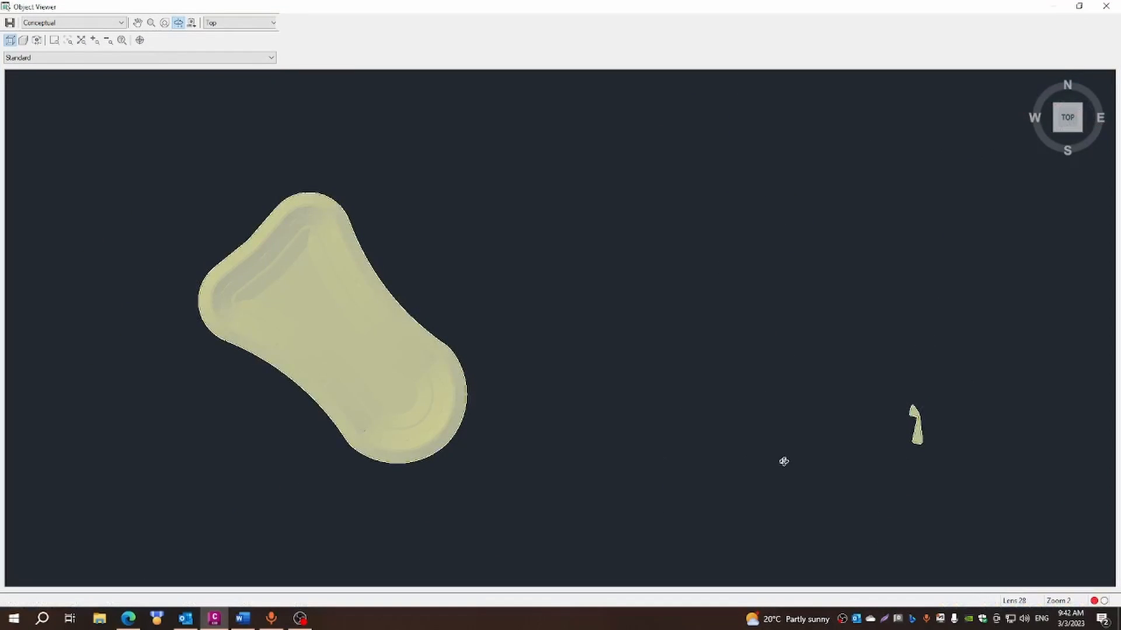
mouse_move(764, 450)
left_mouse_down()
mouse_move(658, 431)
mouse_move(656, 417)
left_mouse_up()
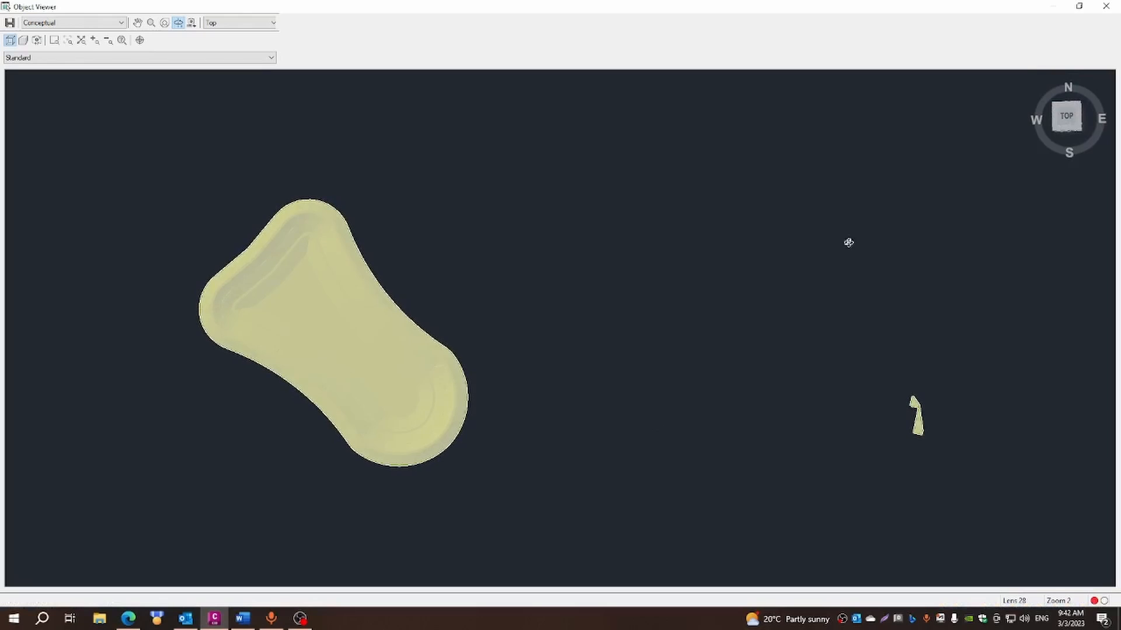
left_click(1055, 134)
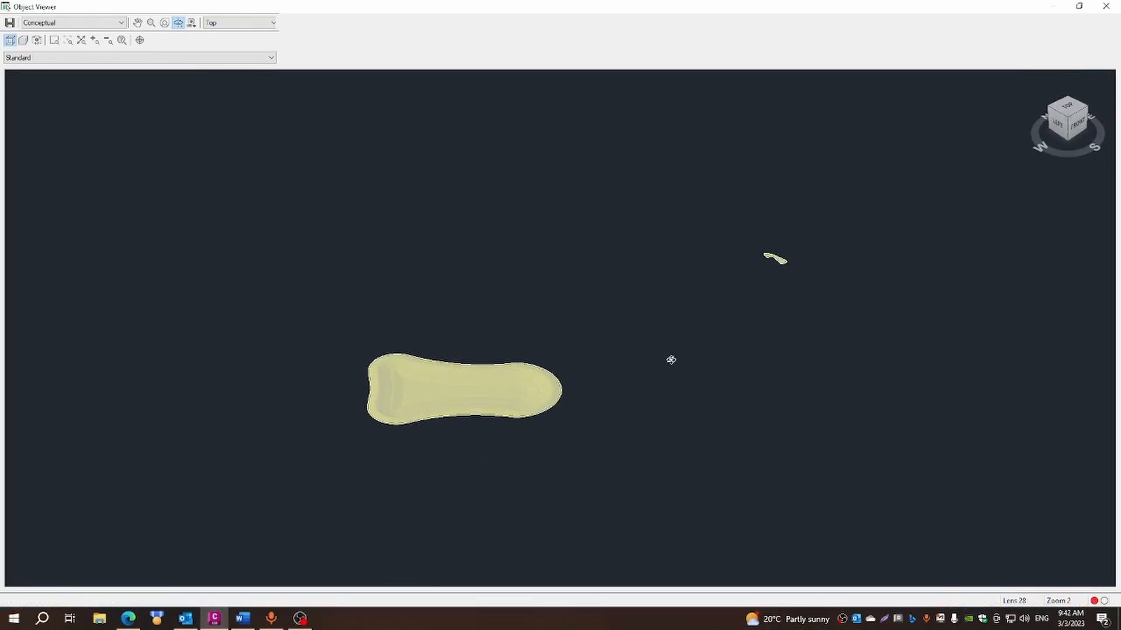
scroll(789, 260, "up", 3)
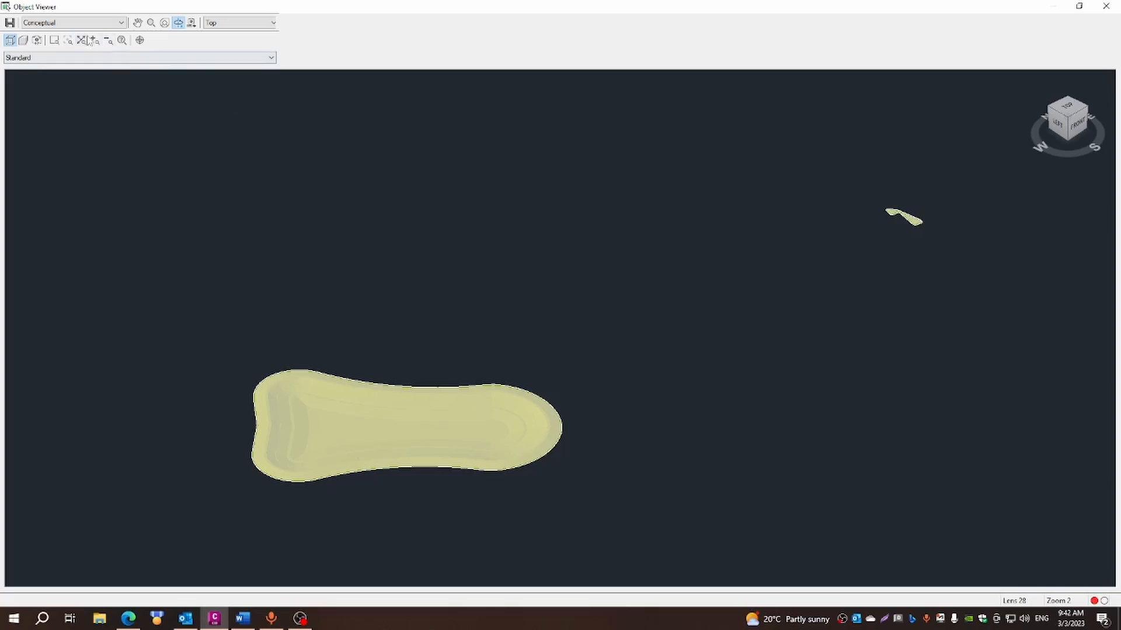
Examine the infilled kerb island and its raised edges up close in the 3D view, and close the viewer.
left_click(137, 22)
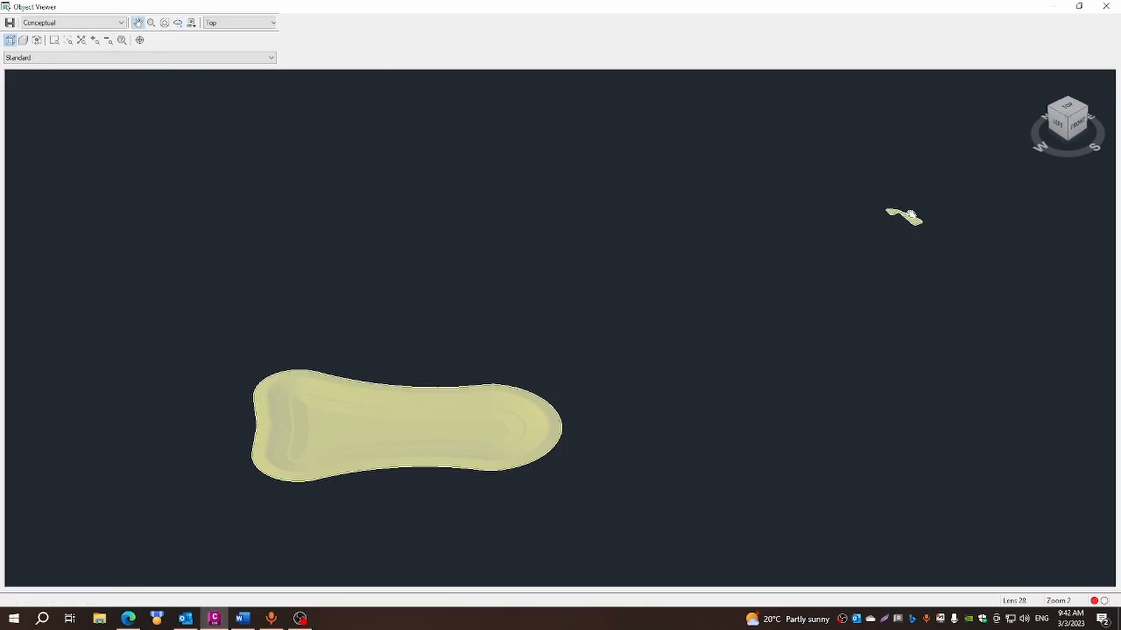
scroll(926, 207, "up", 1)
scroll(853, 287, "down", 1)
left_click_drag(919, 220, 630, 306)
scroll(629, 303, "up", 2)
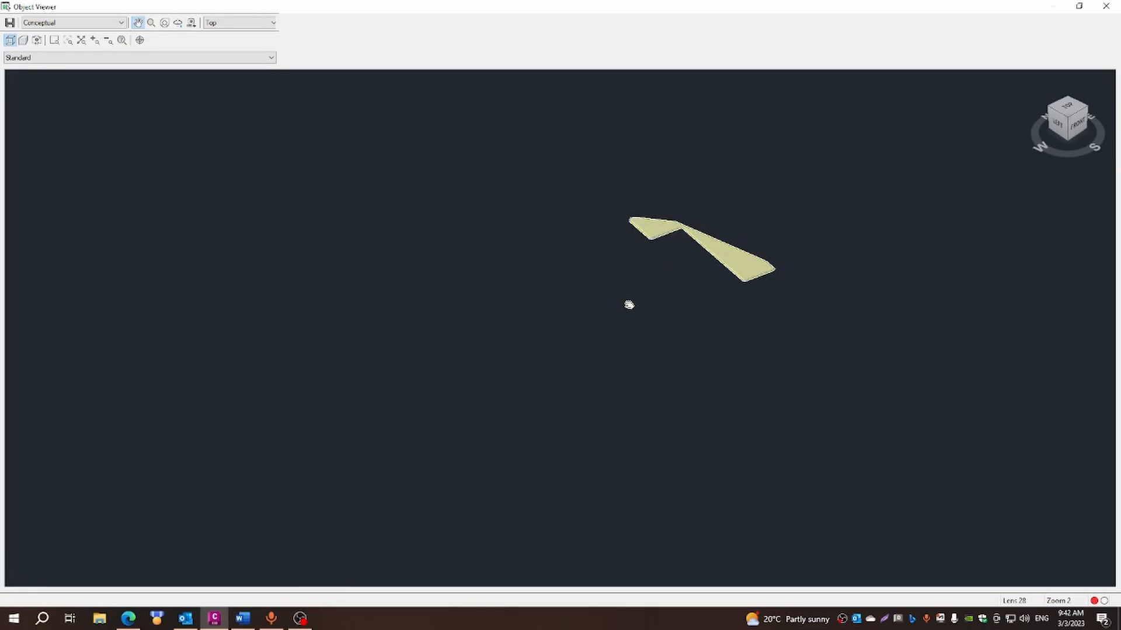
scroll(755, 254, "up", 2)
left_click_drag(766, 258, 528, 423)
left_click_drag(770, 412, 741, 414)
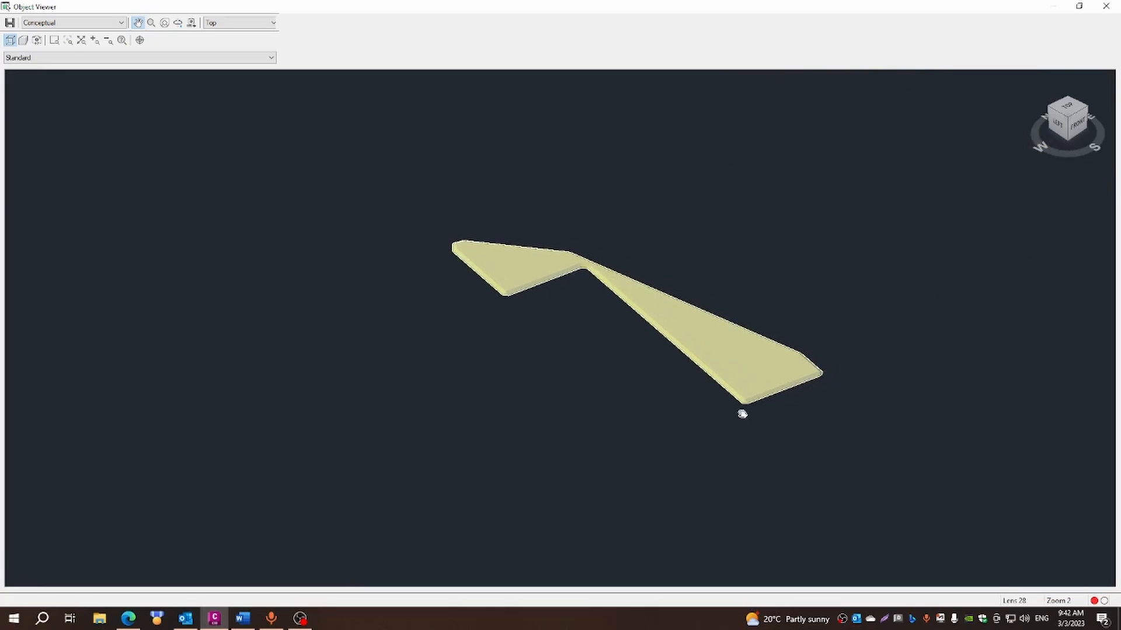
scroll(754, 390, "up", 2)
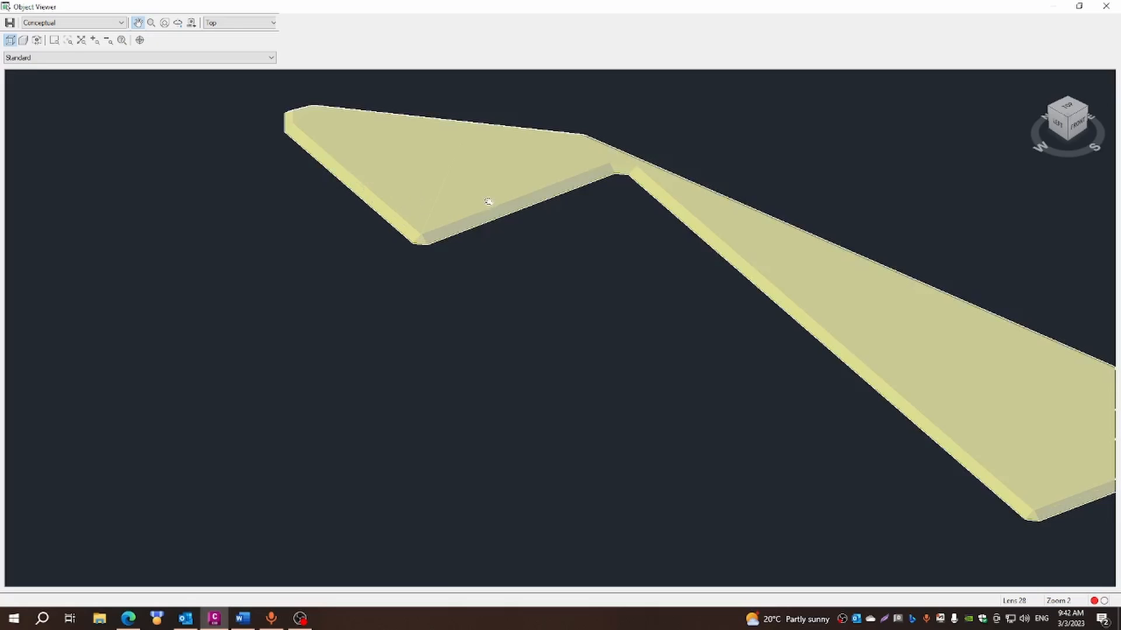
scroll(962, 359, "down", 1)
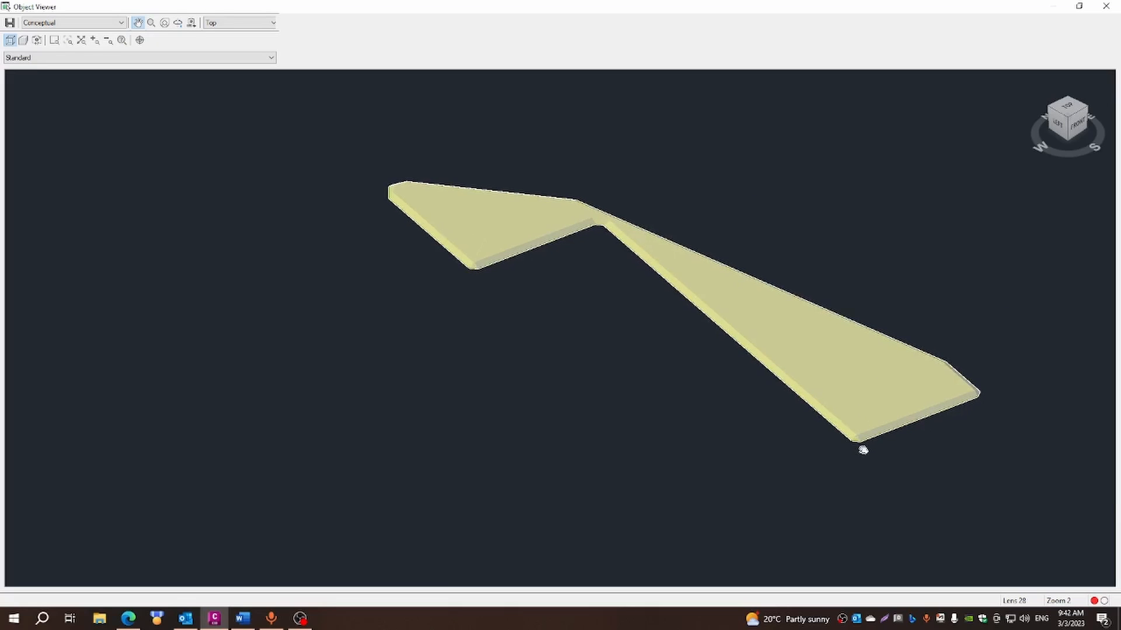
left_click(1106, 5)
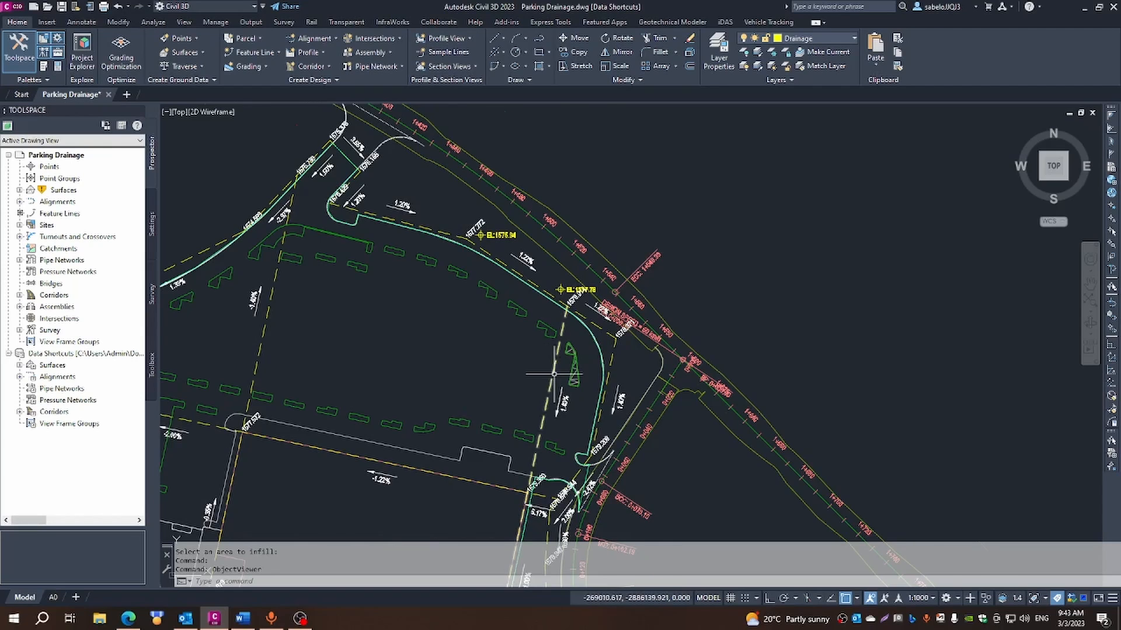
scroll(554, 376, "up", 2)
scroll(597, 382, "up", 2)
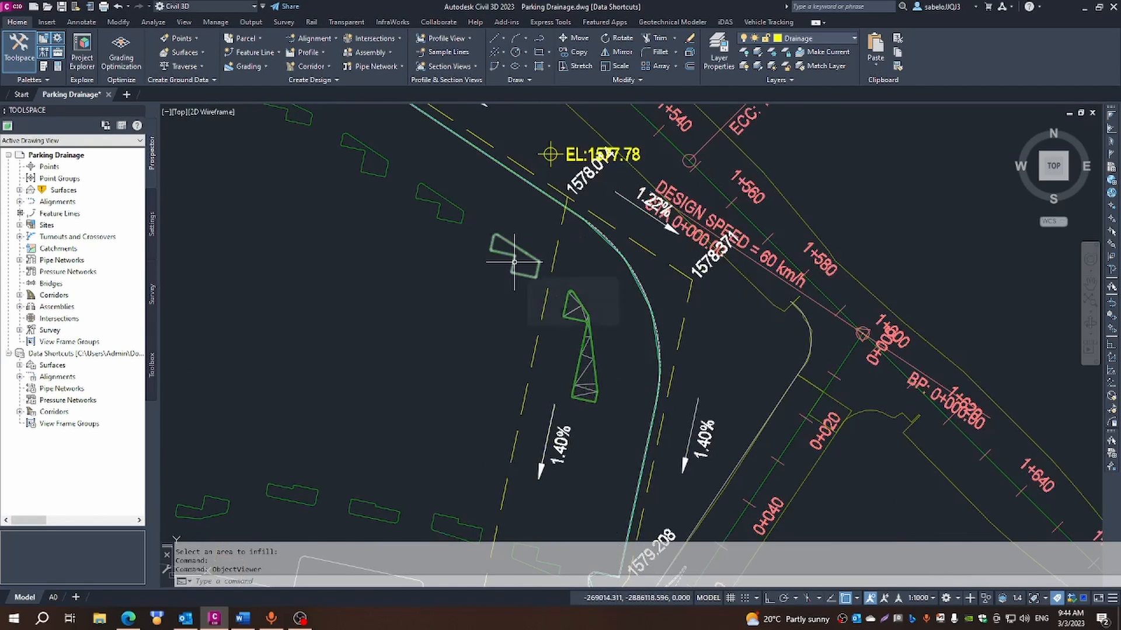
scroll(442, 215, "down", 2)
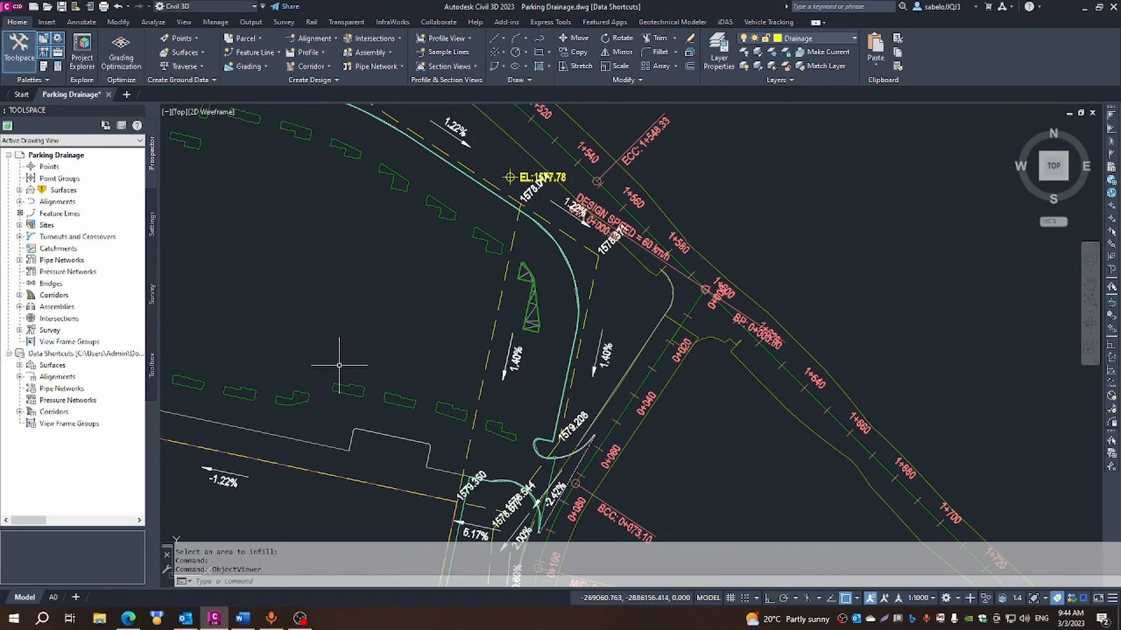
scroll(339, 367, "down", 2)
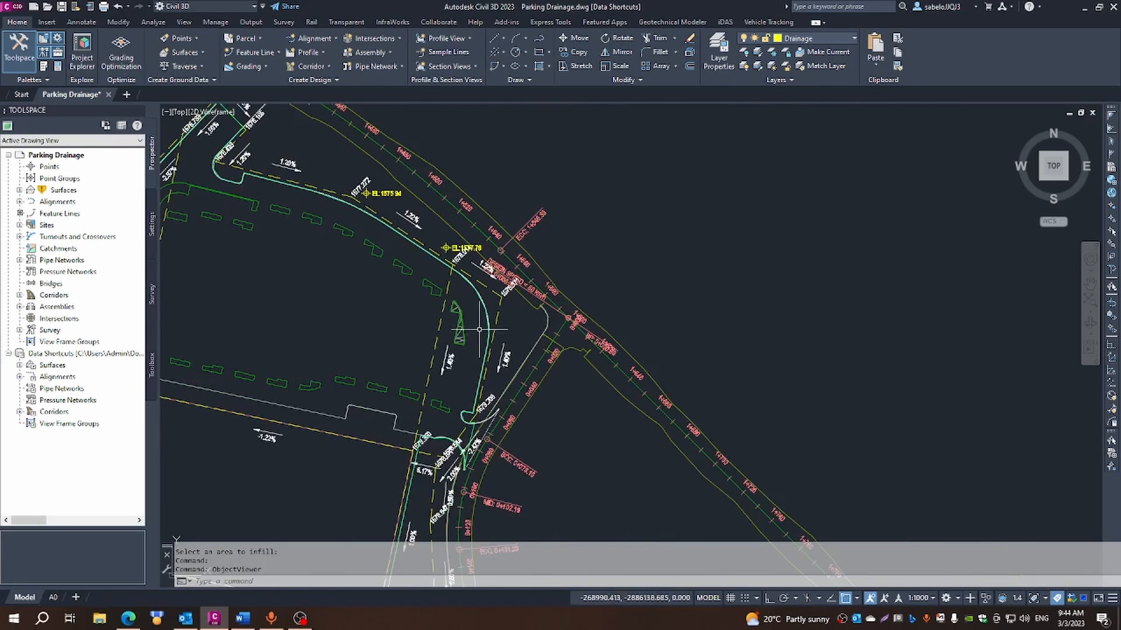
scroll(424, 384, "down", 2)
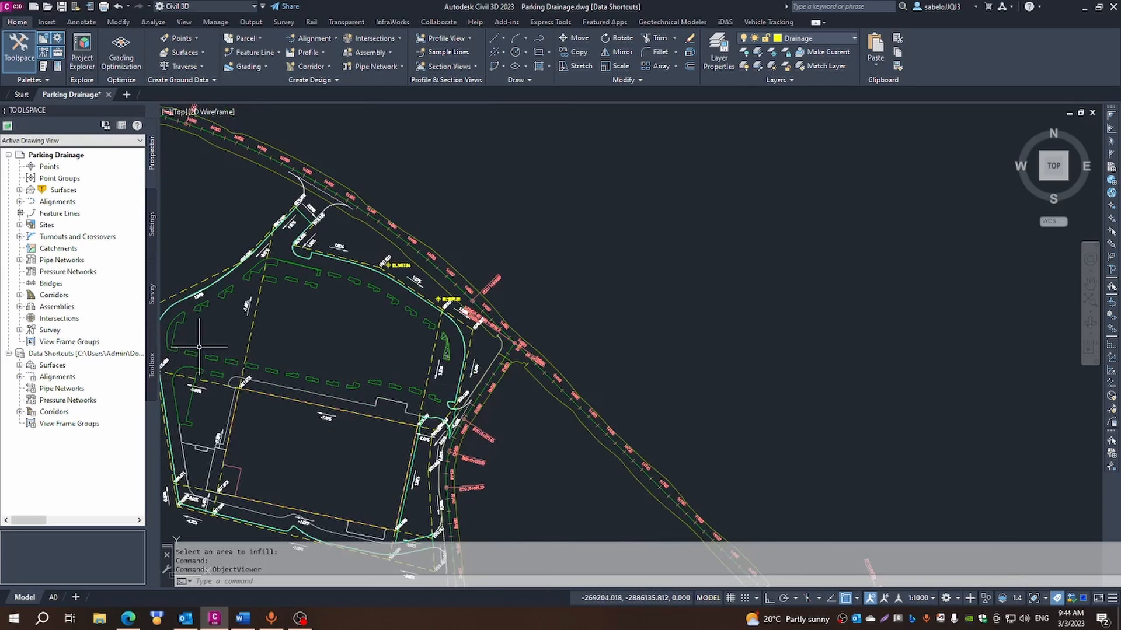
scroll(436, 314, "up", 5)
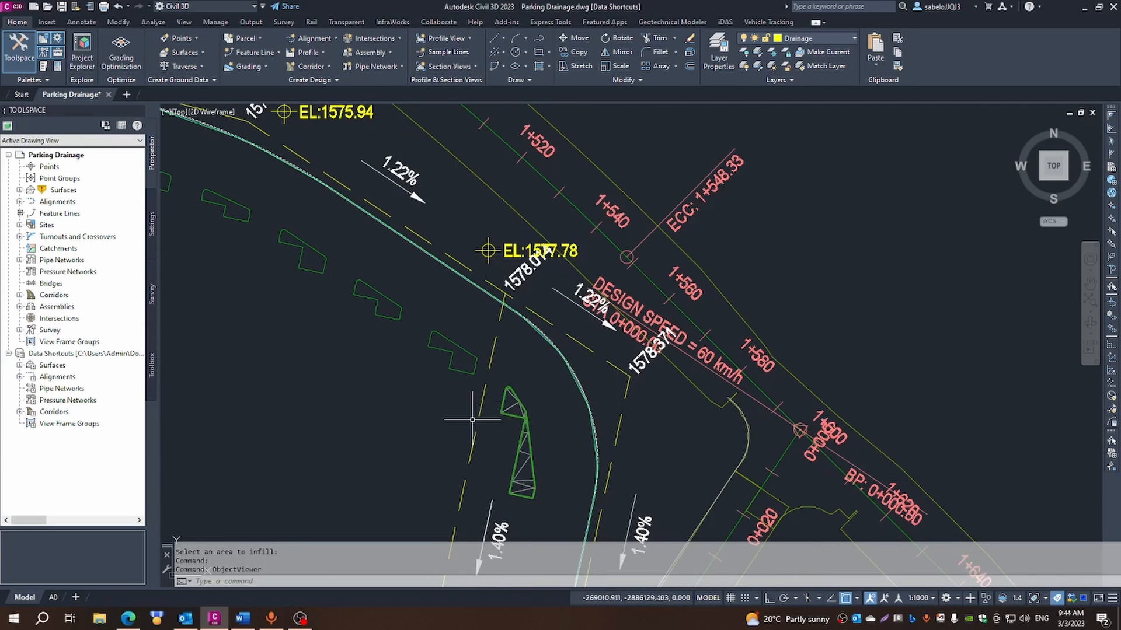
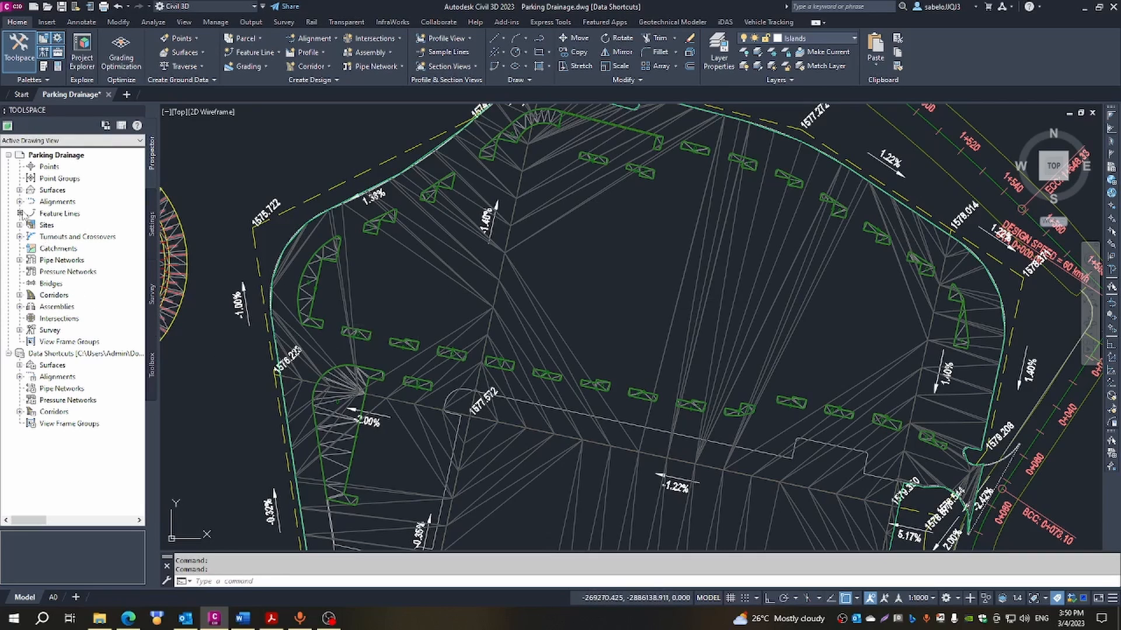
Hide the Triangles component in plan view in the Drainage surface's style, Contours 2m and 10m (Background).
left_click(19, 191)
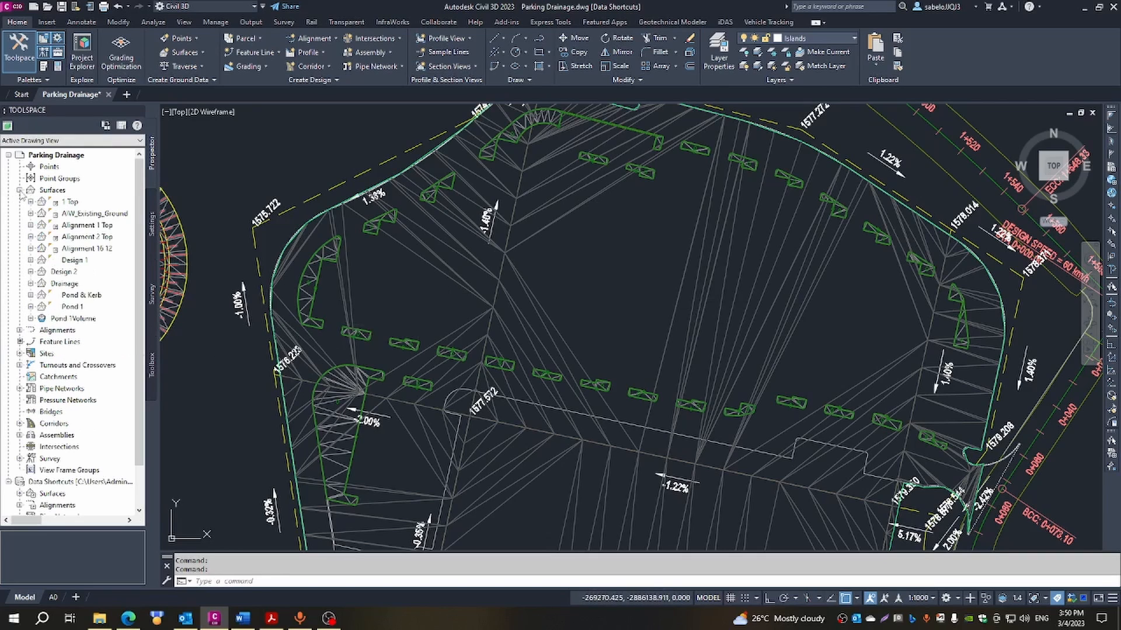
left_click(65, 284)
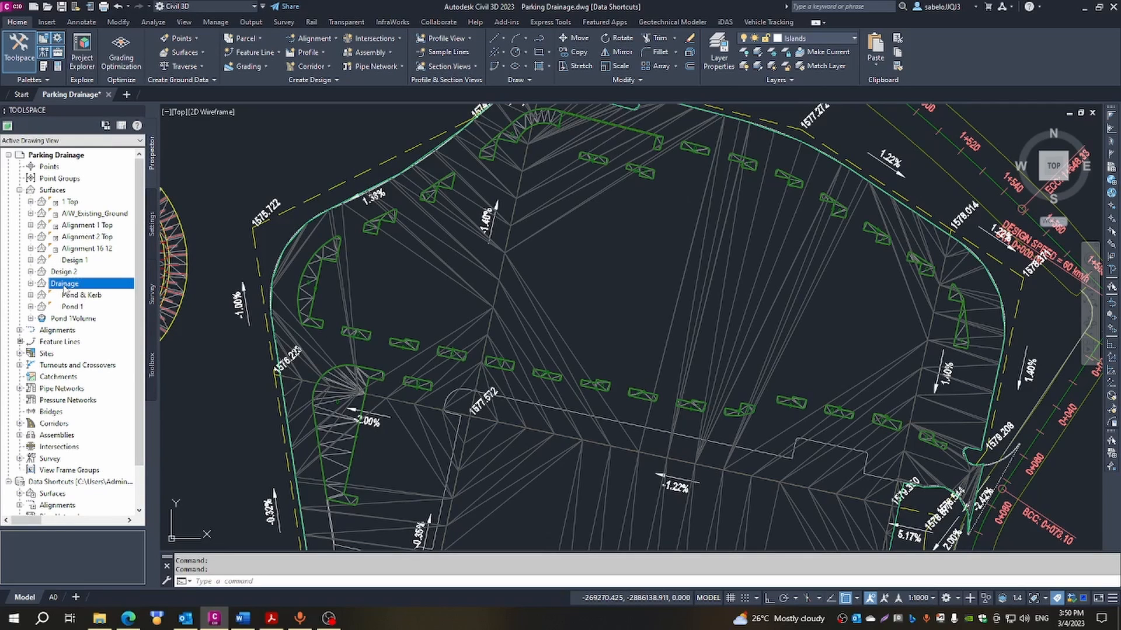
right_click(64, 286)
left_click(101, 304)
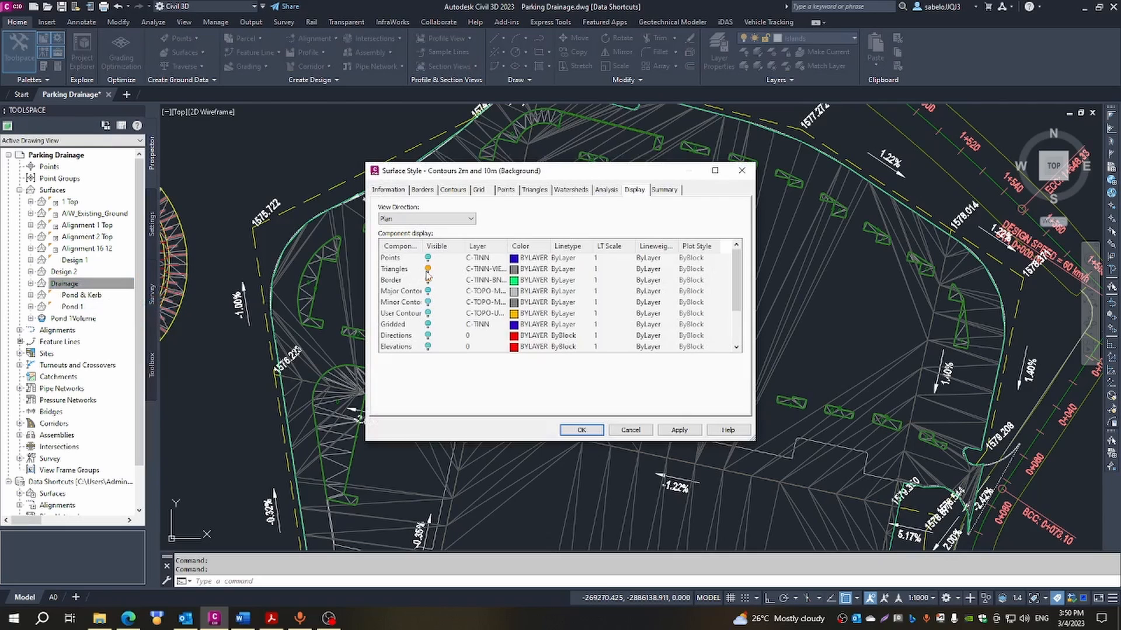
left_click(428, 270)
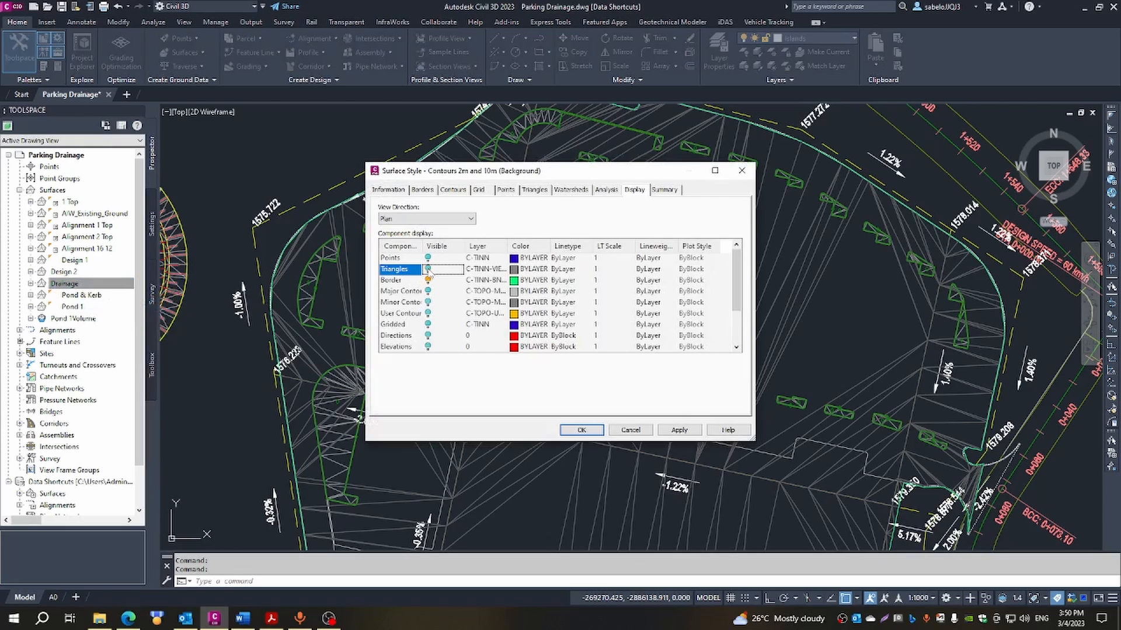
left_click(562, 430)
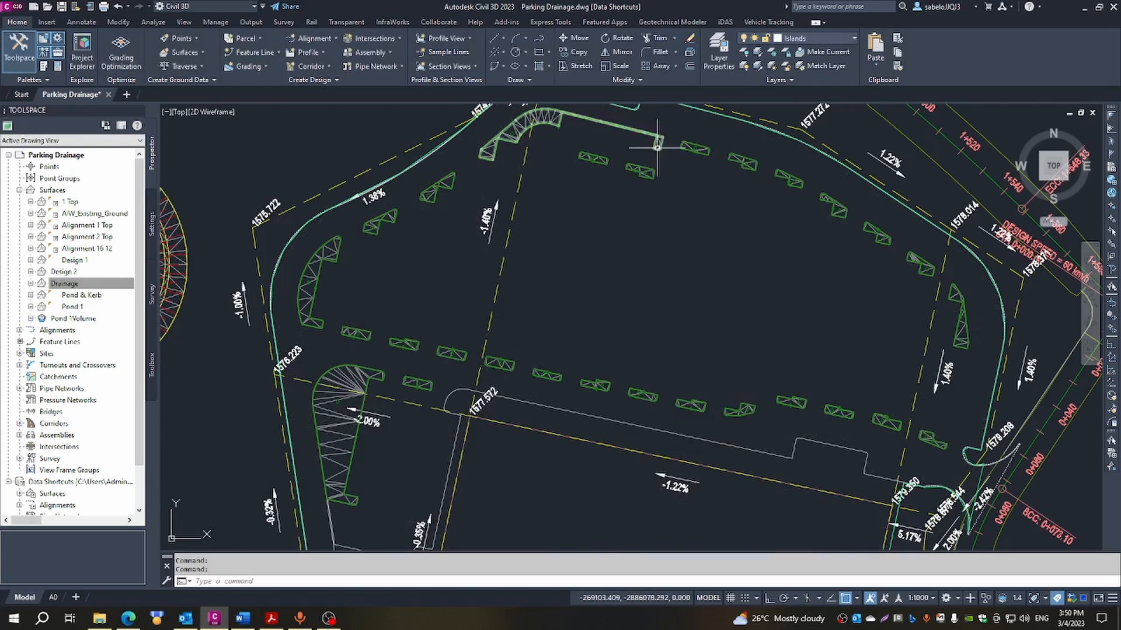
Inspect all graded parking islands and the pond of the Pond & Kerb surface in the Object Viewer from a tilted angle.
left_click(539, 130)
right_click(539, 120)
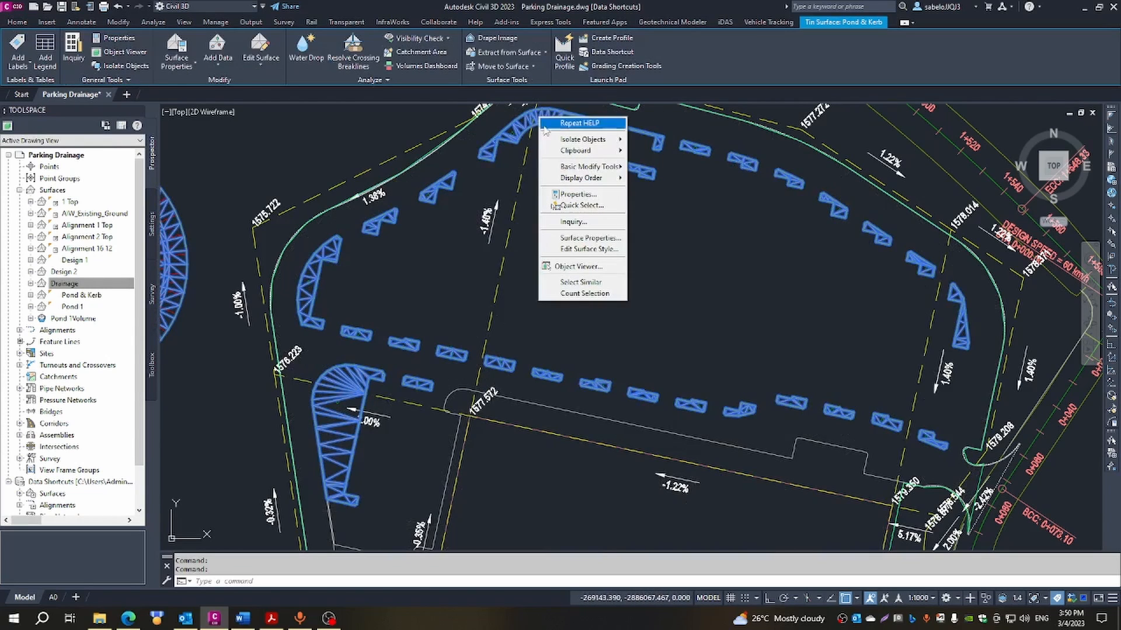
left_click(580, 266)
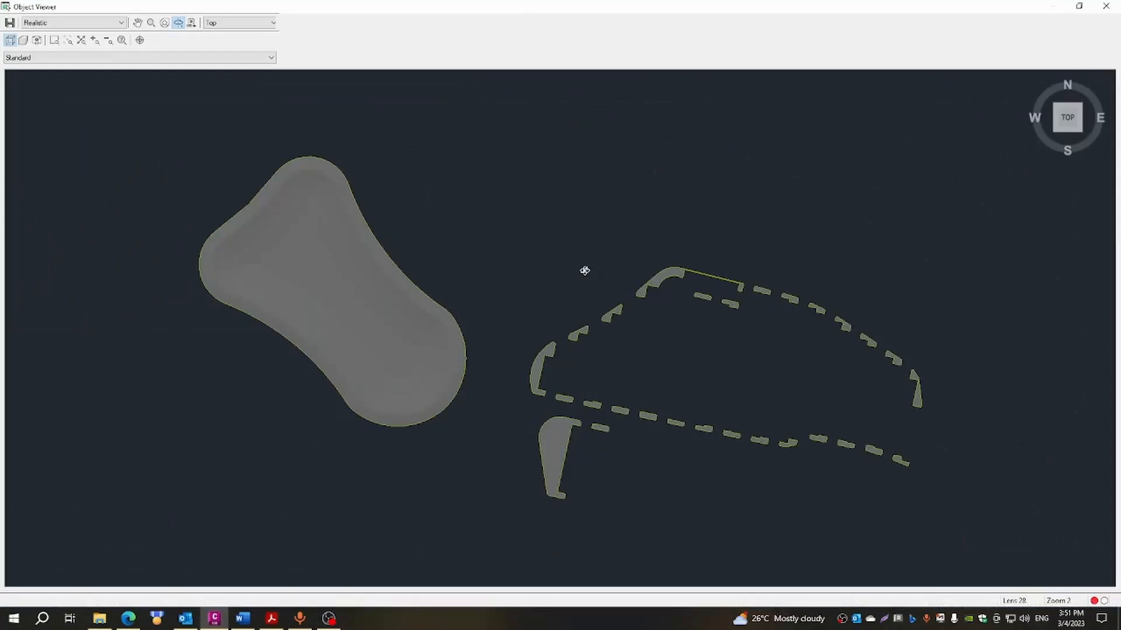
left_click_drag(669, 395, 647, 229)
left_click_drag(572, 449, 597, 385)
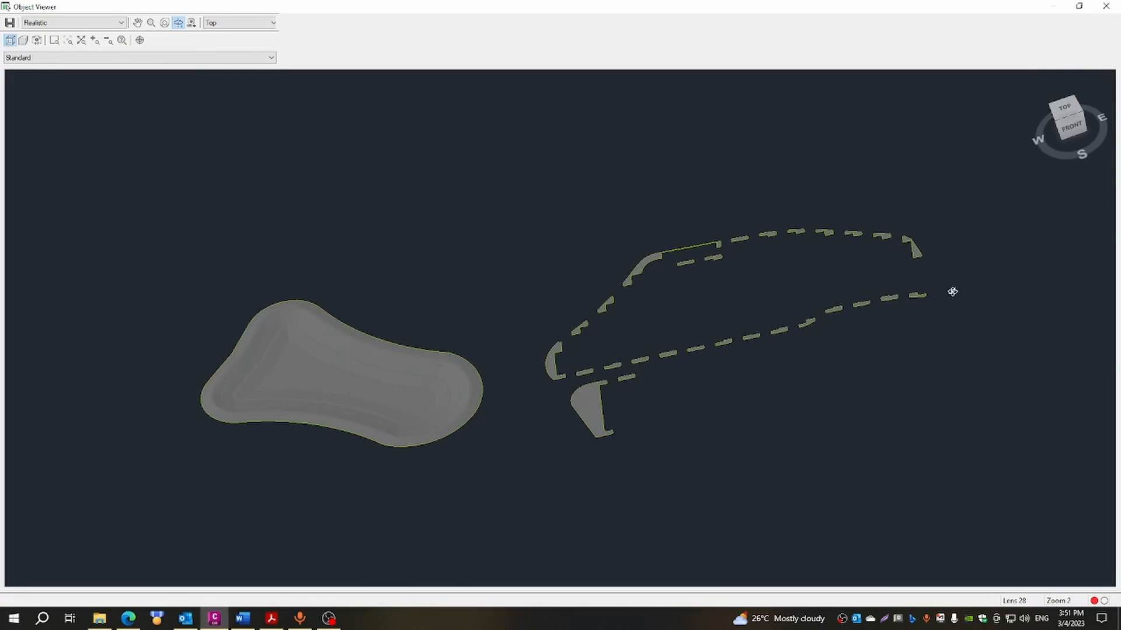
left_click_drag(953, 291, 859, 331)
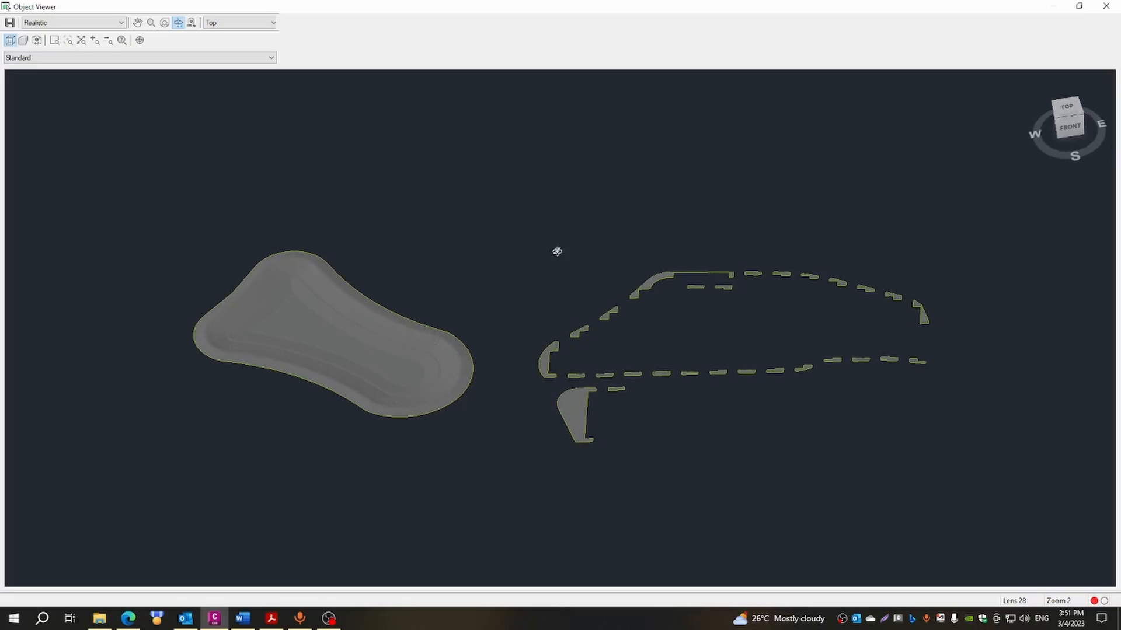
scroll(645, 286, "up", 5)
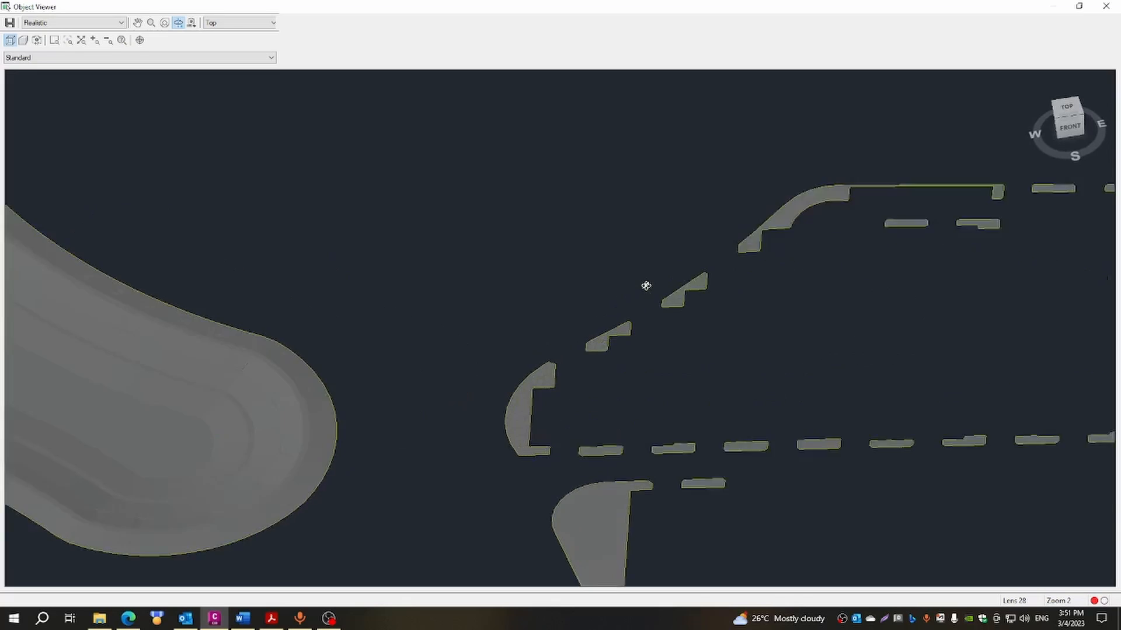
Examine the graded kerb islands of the Pond & Kerb surface up close from a tilted 3D angle, and close the viewer.
left_click_drag(673, 329, 677, 313)
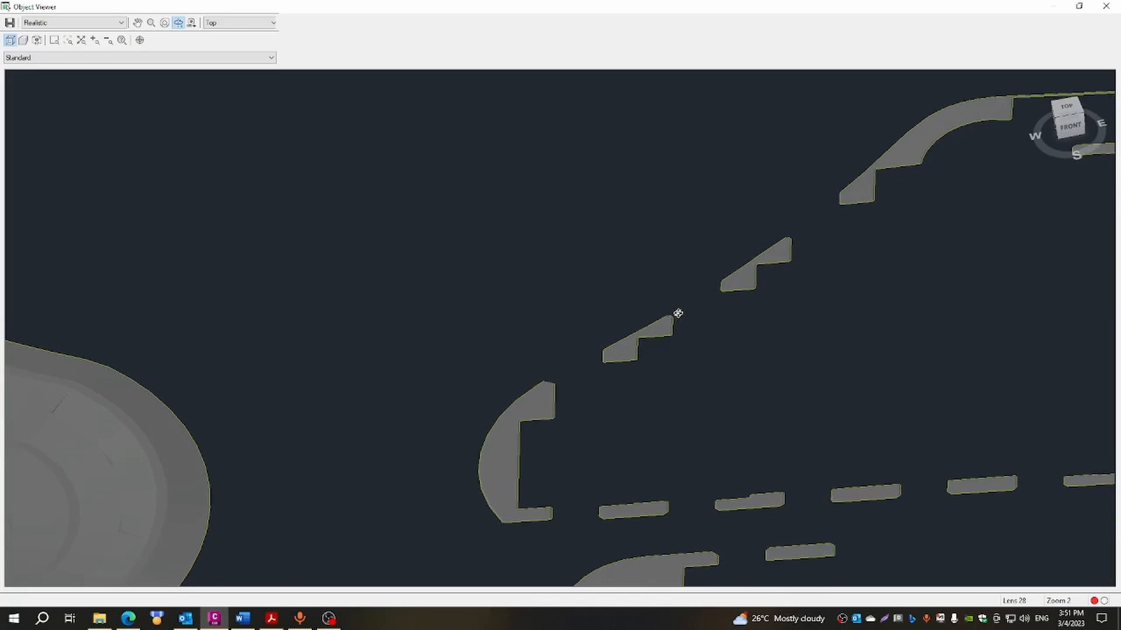
left_click(1058, 119)
left_click_drag(602, 342, 561, 315)
scroll(586, 312, "up", 4)
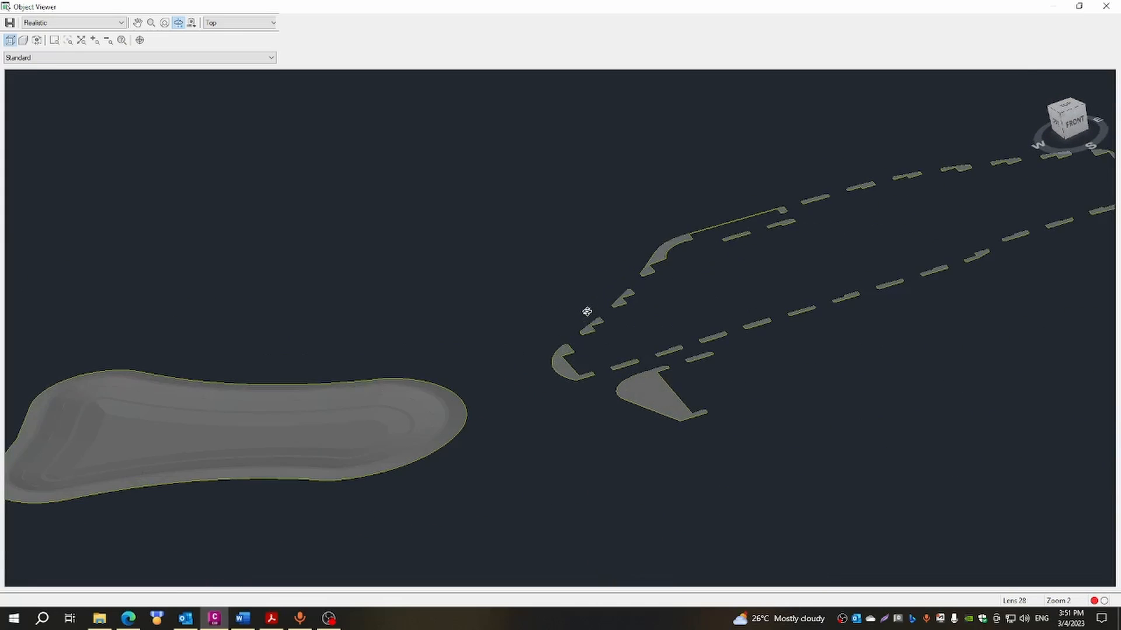
scroll(623, 355, "up", 3)
scroll(595, 395, "up", 3)
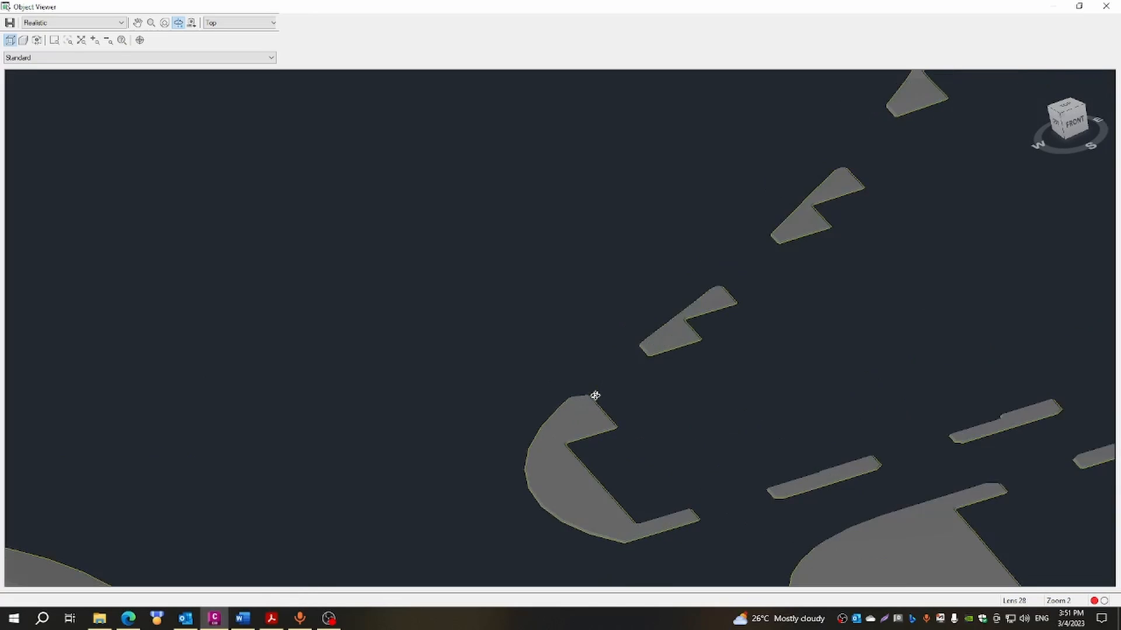
left_click(137, 22)
left_click_drag(449, 349, 440, 231)
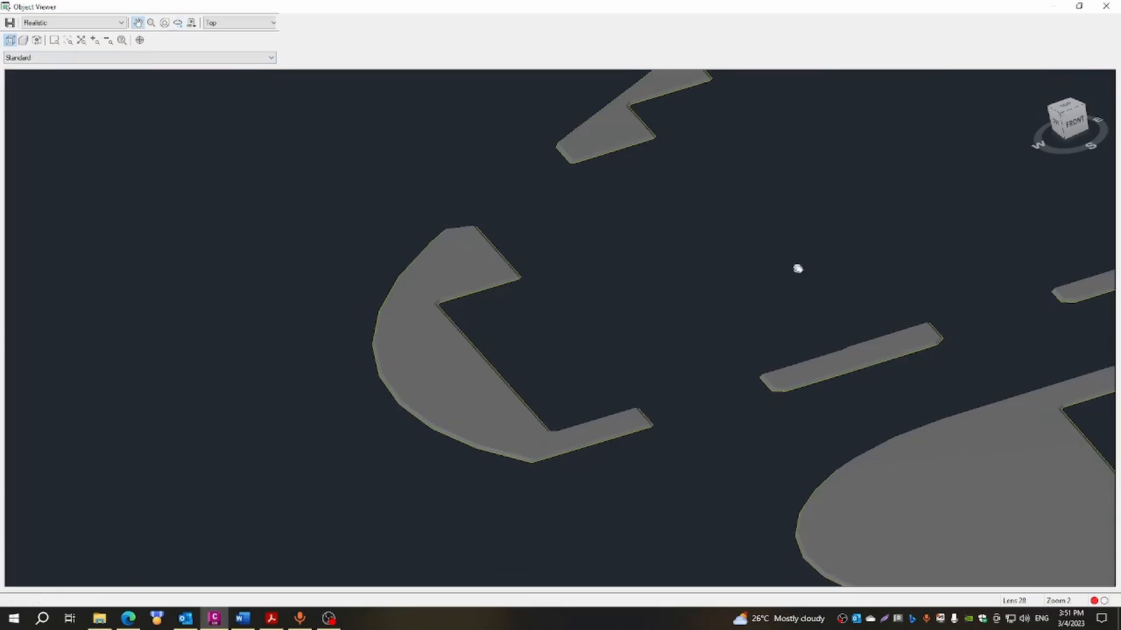
left_click_drag(919, 299, 862, 292)
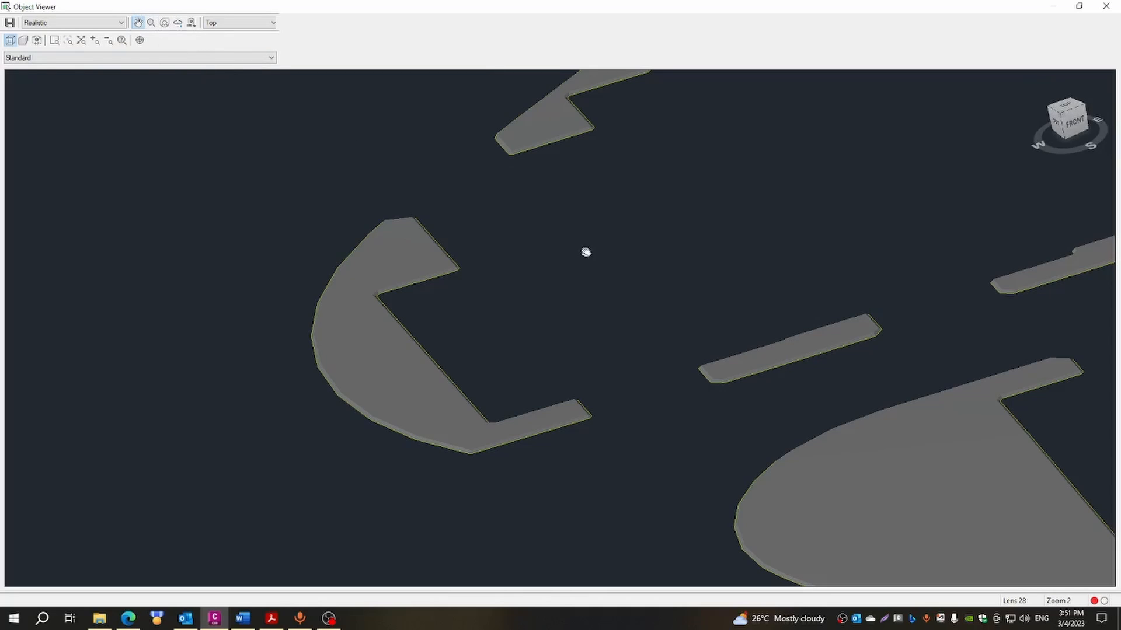
left_click(1105, 6)
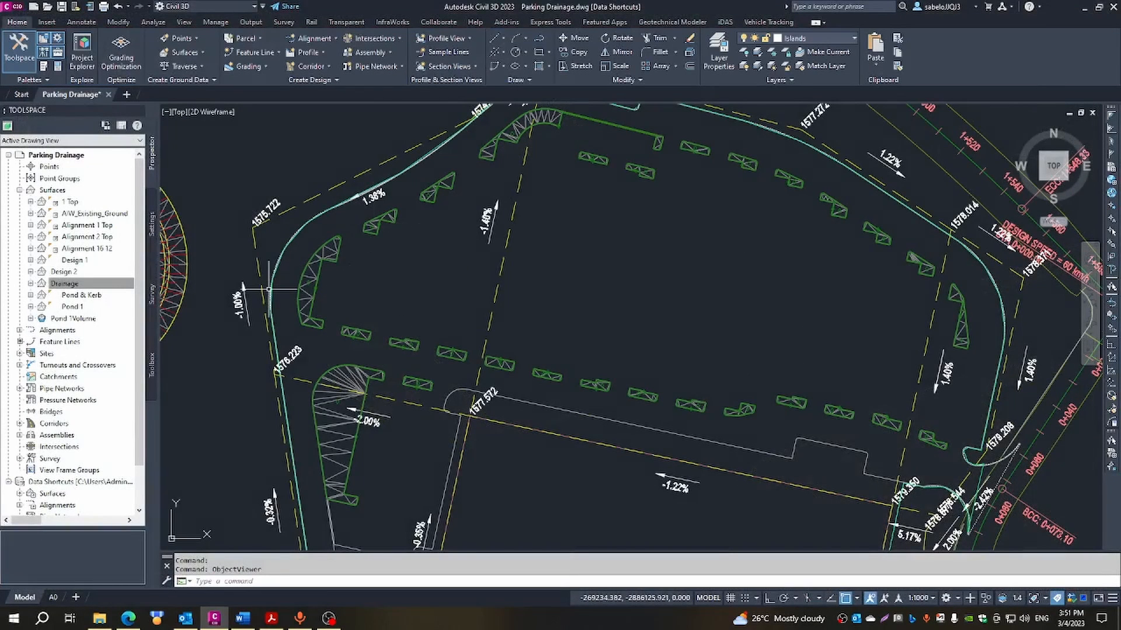
Turn on the Triangles component in plan view in the Drainage surface's style, Contours 2m and 10m (Background).
left_click(88, 283)
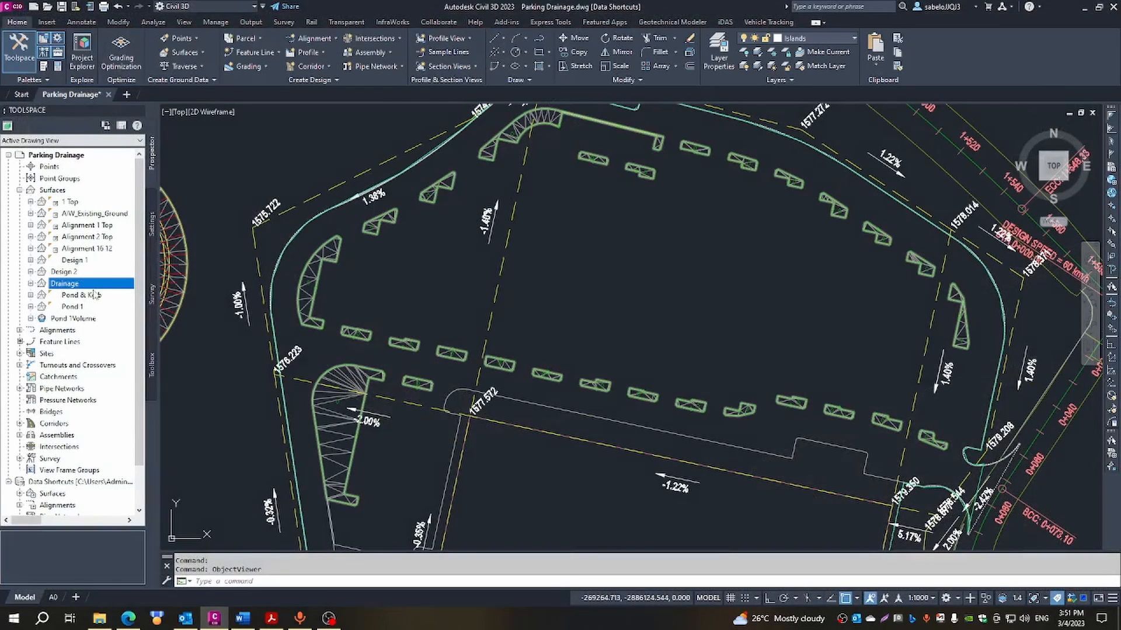
right_click(57, 286)
left_click(101, 304)
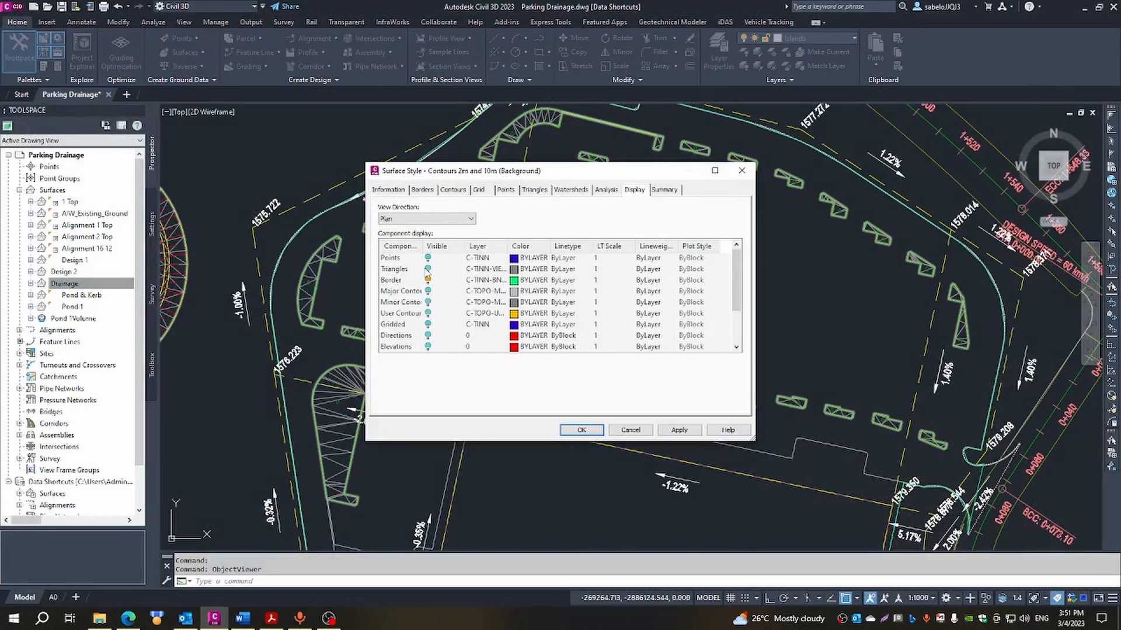
left_click(427, 269)
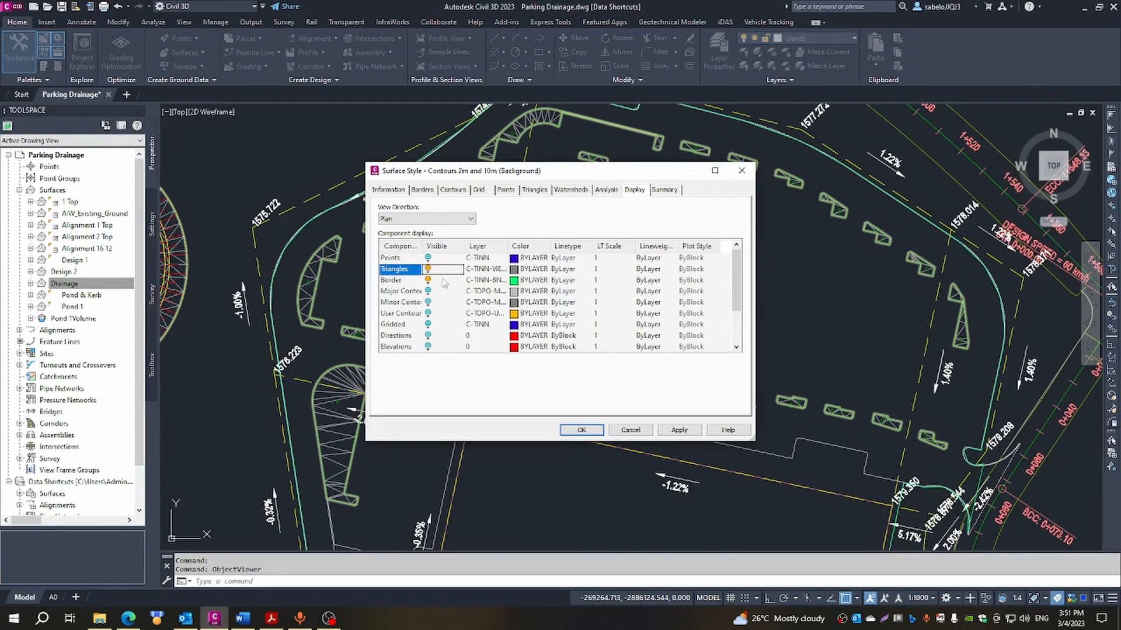
left_click(580, 430)
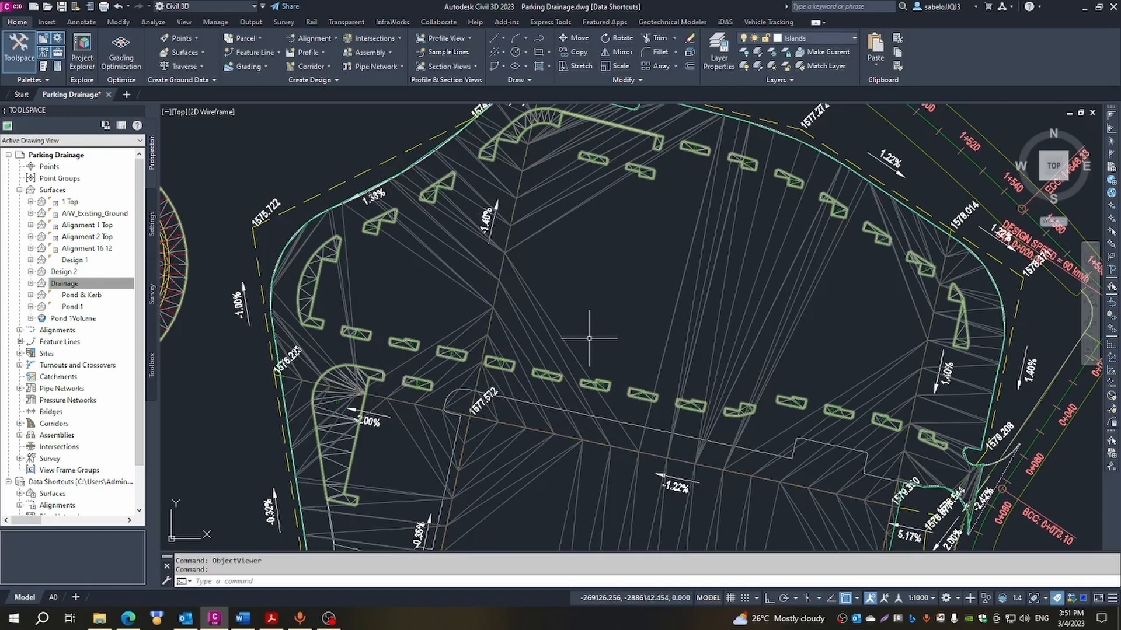
Open the Drainage and Pond & Kerb surfaces together in the Object Viewer and tilt them into a 3D view.
left_click(680, 280)
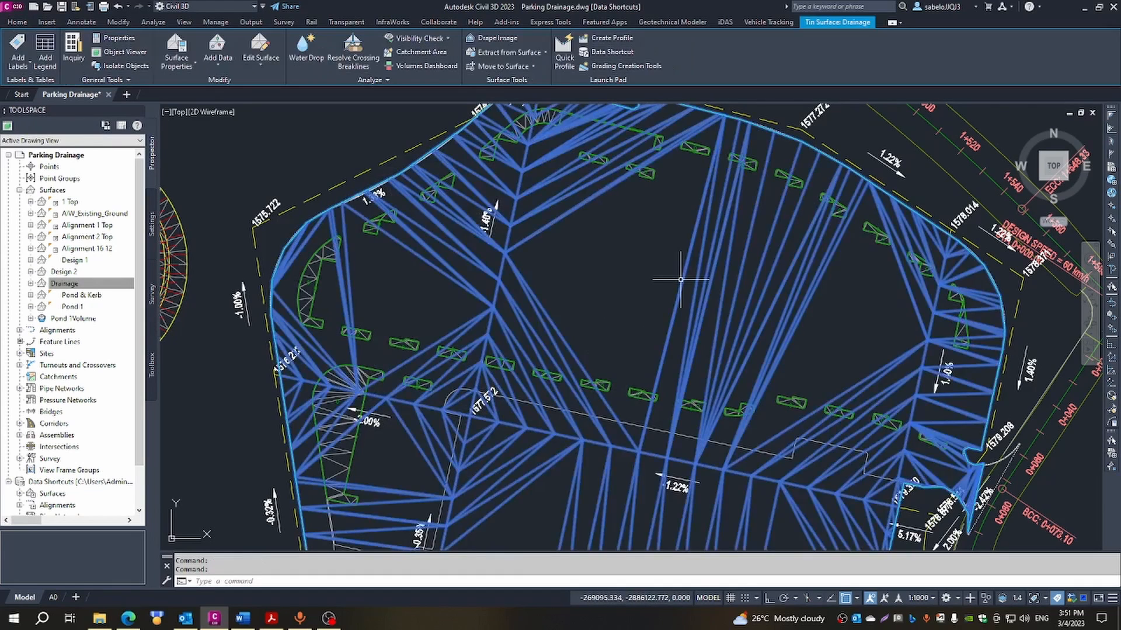
left_click(686, 156)
right_click(691, 151)
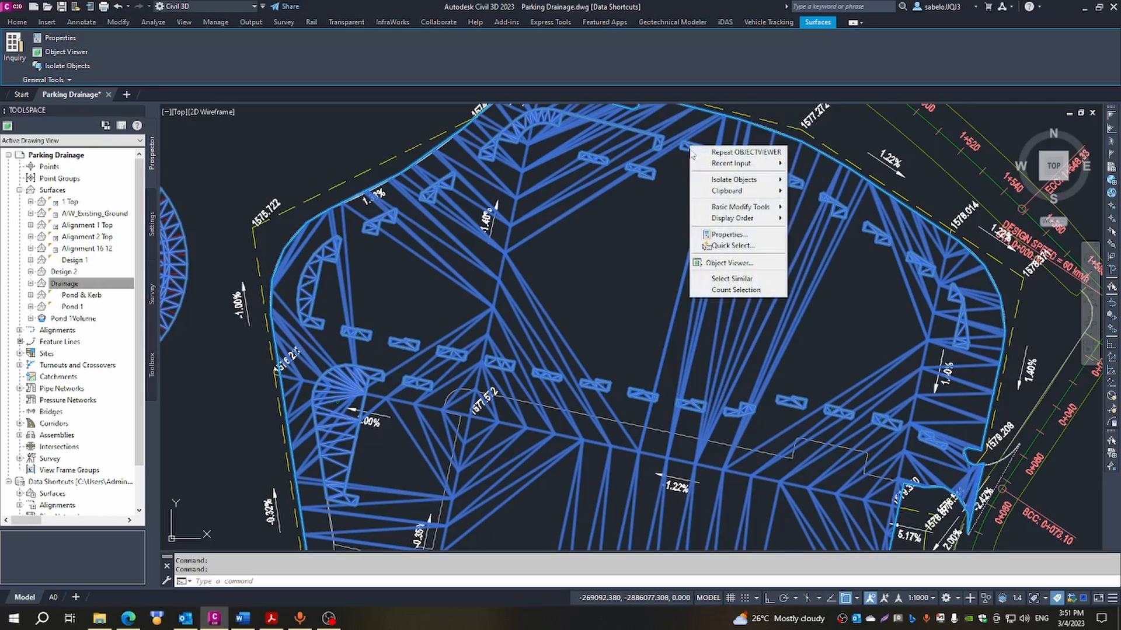
left_click(724, 265)
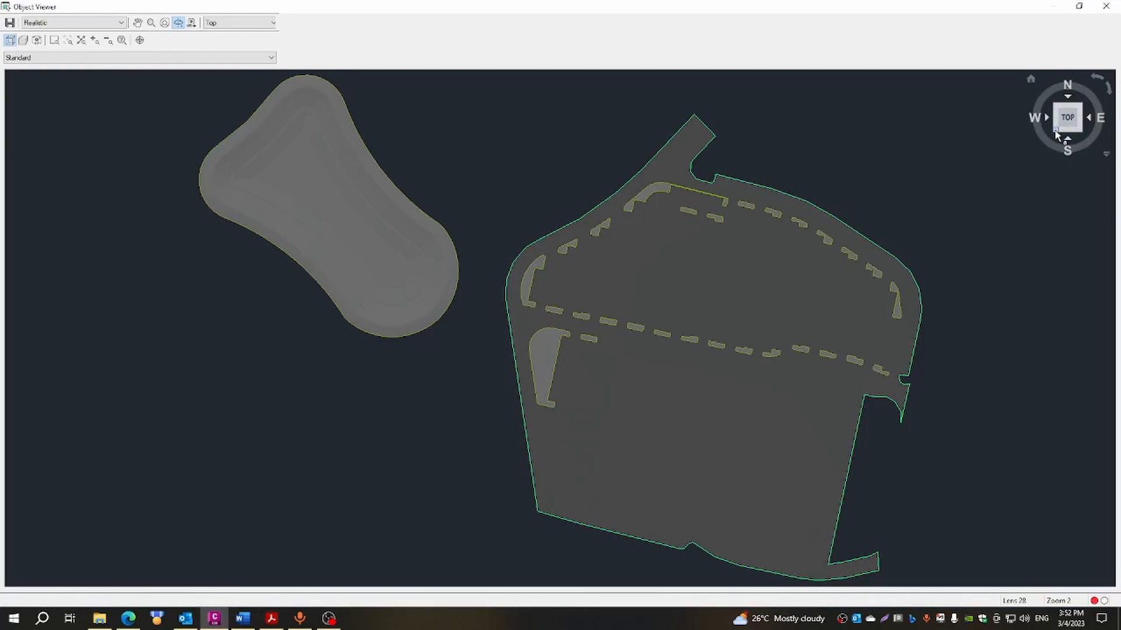
left_click(1055, 135)
left_click_drag(775, 327, 494, 379)
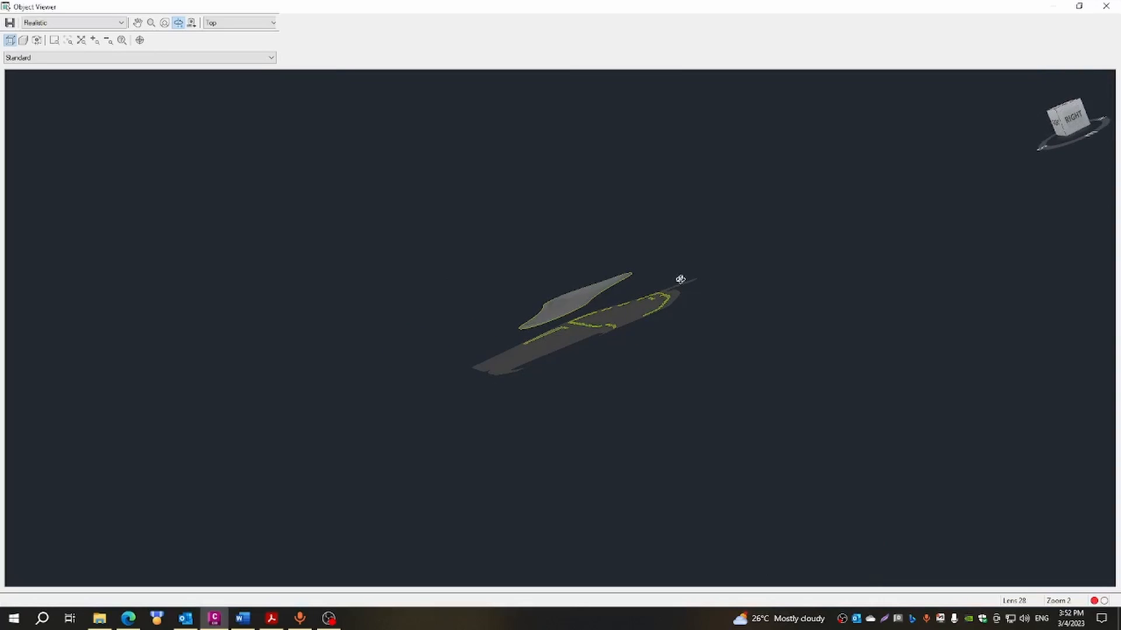
left_click_drag(680, 280, 650, 354)
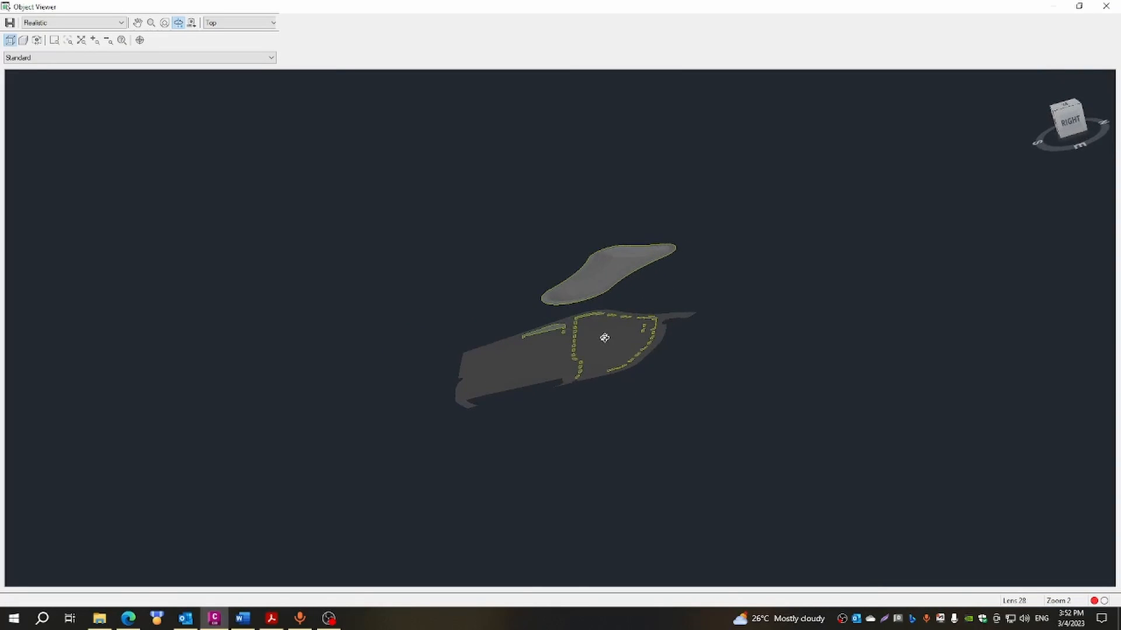
Inspect the kerb islands against the parking surface up close, with the visual style set to Conceptual.
scroll(603, 339, "up", 8)
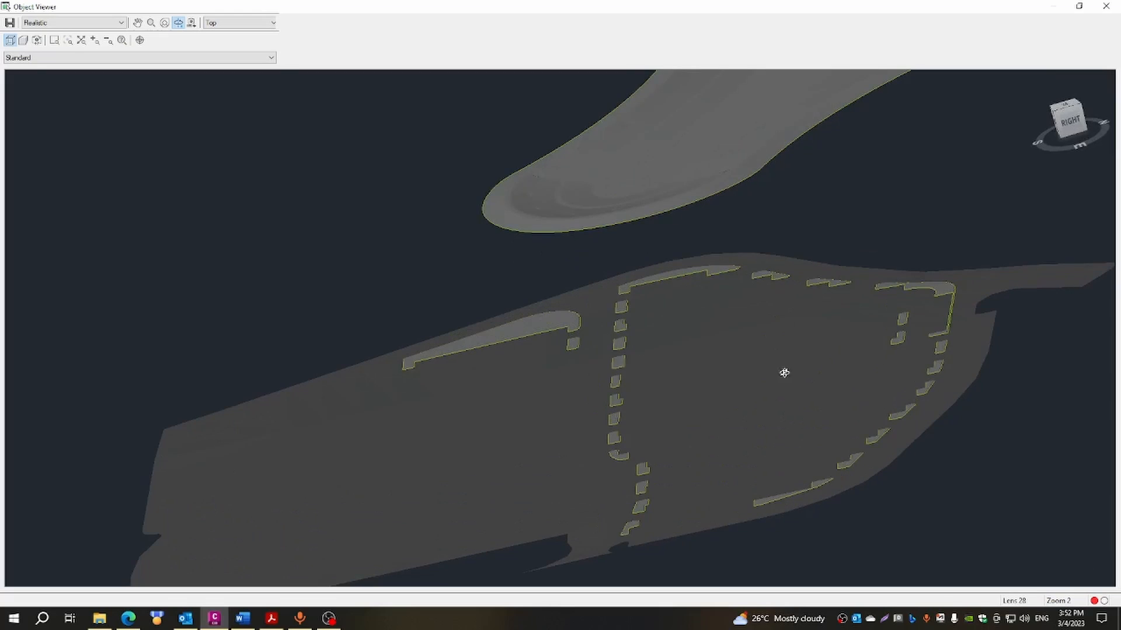
left_click_drag(900, 351, 859, 410)
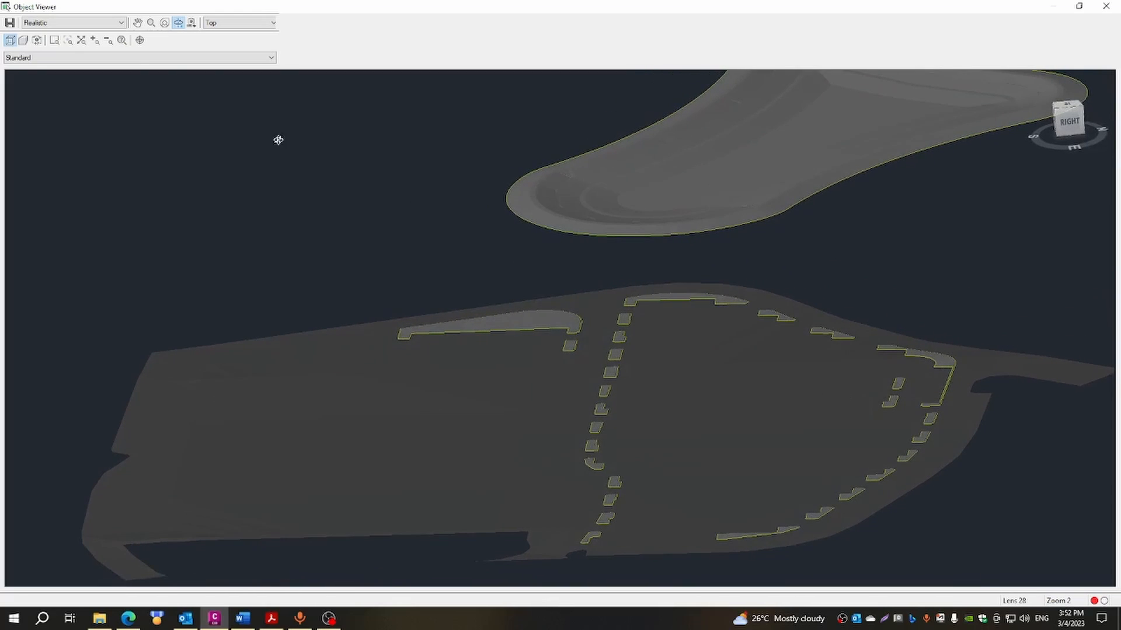
left_click(123, 23)
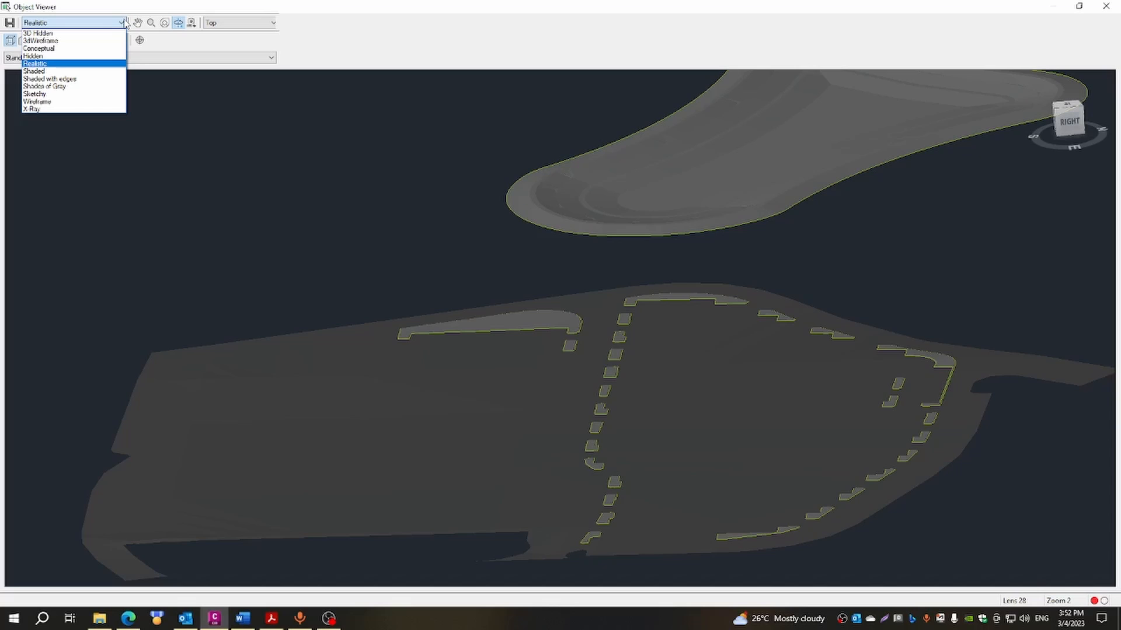
left_click(40, 48)
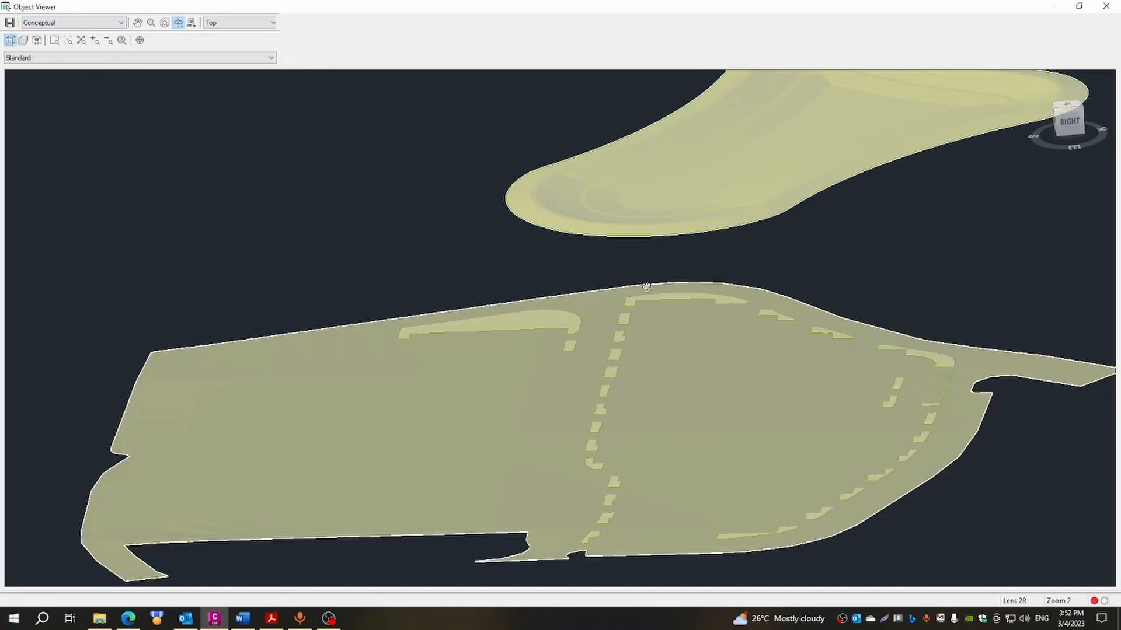
left_click_drag(634, 479, 657, 466)
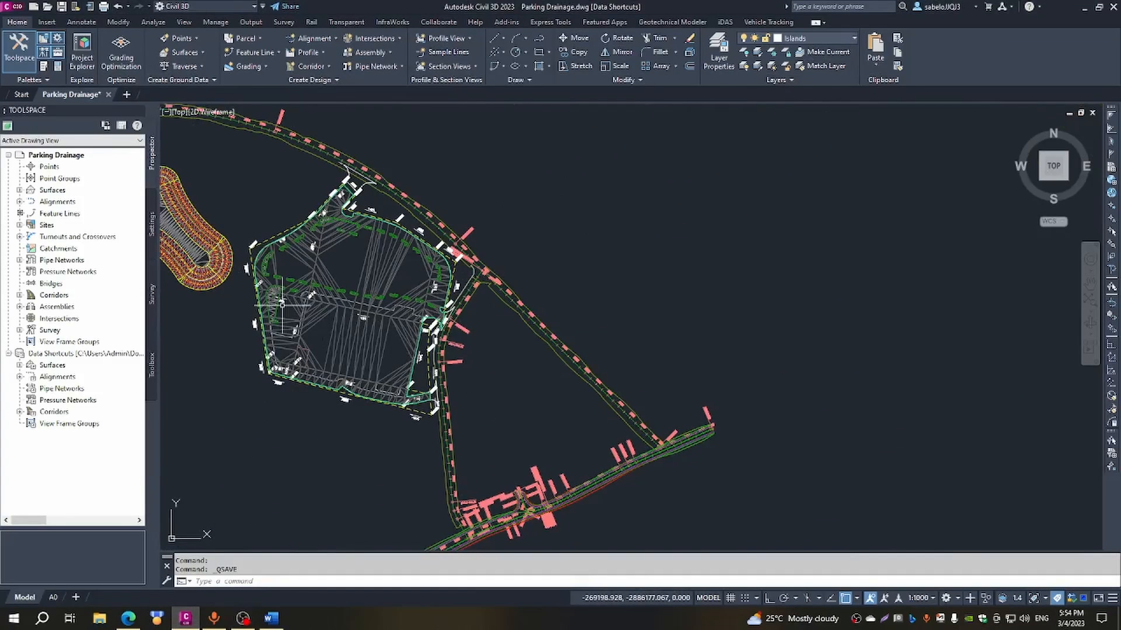
Create a feature line in the Pond & Kerb site from the PKNG-EOP polyline around the southern parking area, assigning elevations and weeding points.
scroll(281, 304, "up", 3)
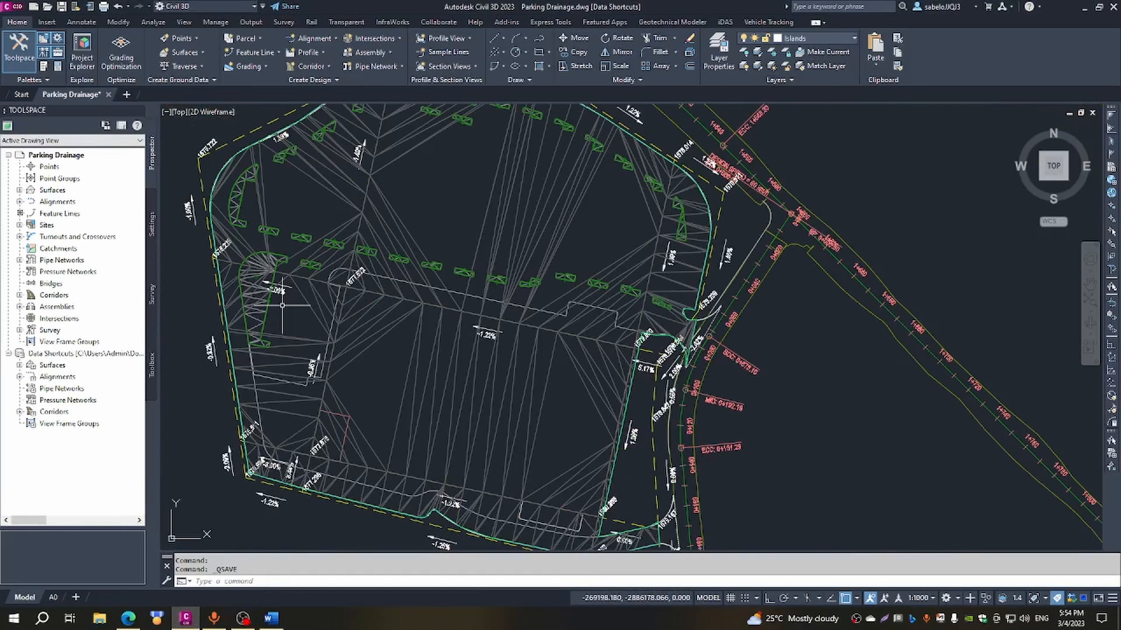
scroll(281, 305, "up", 2)
scroll(314, 304, "down", 2)
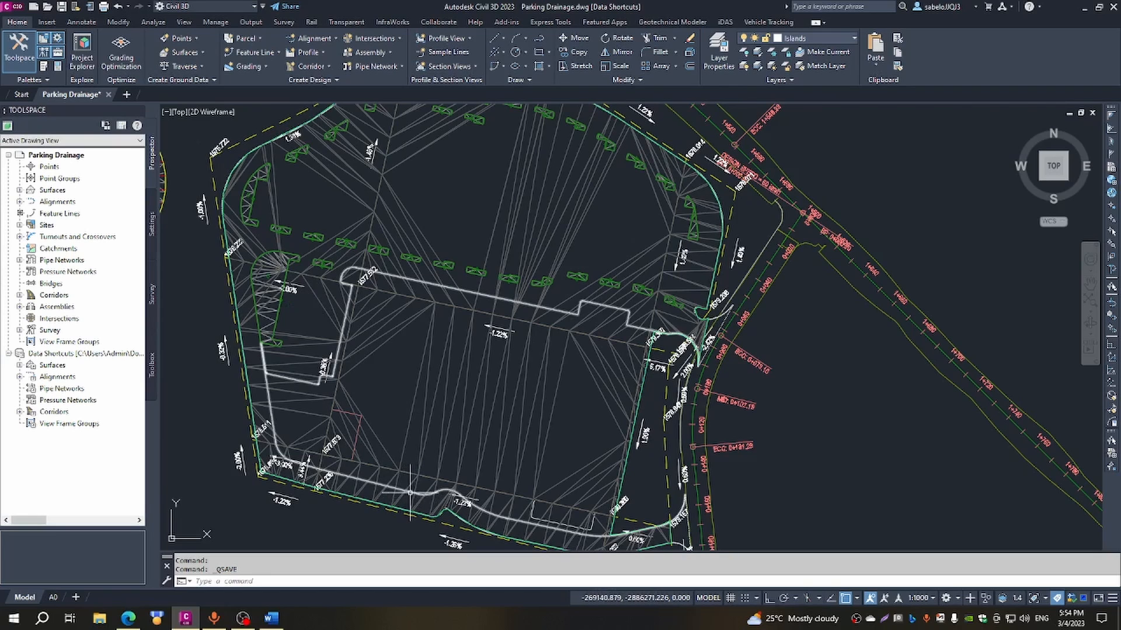
mouse_move(410, 492)
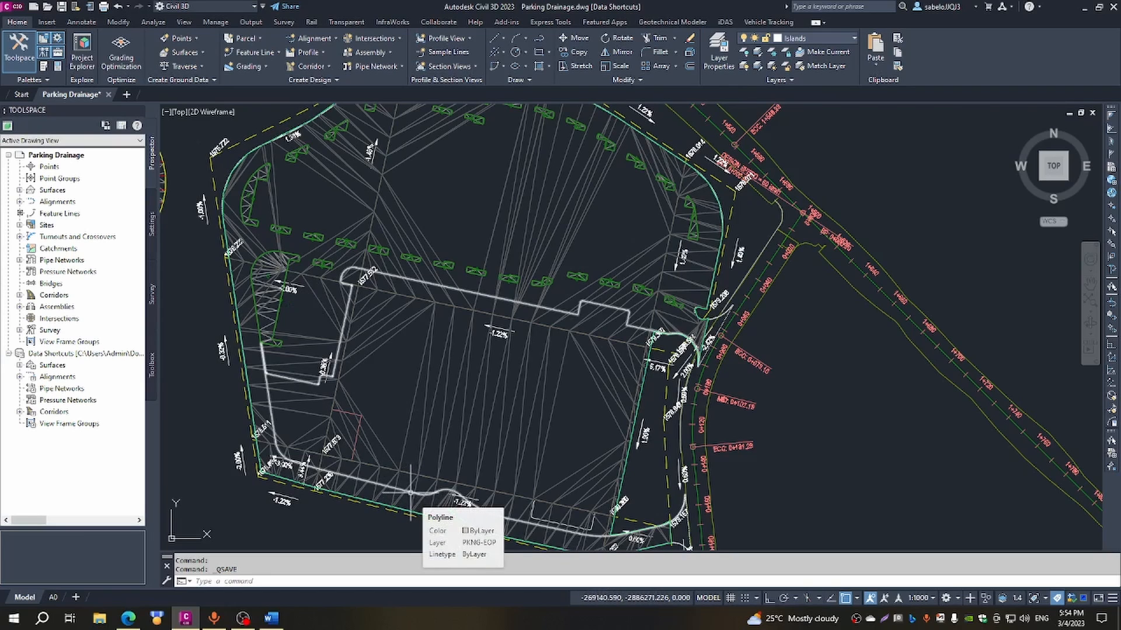
left_click(411, 492)
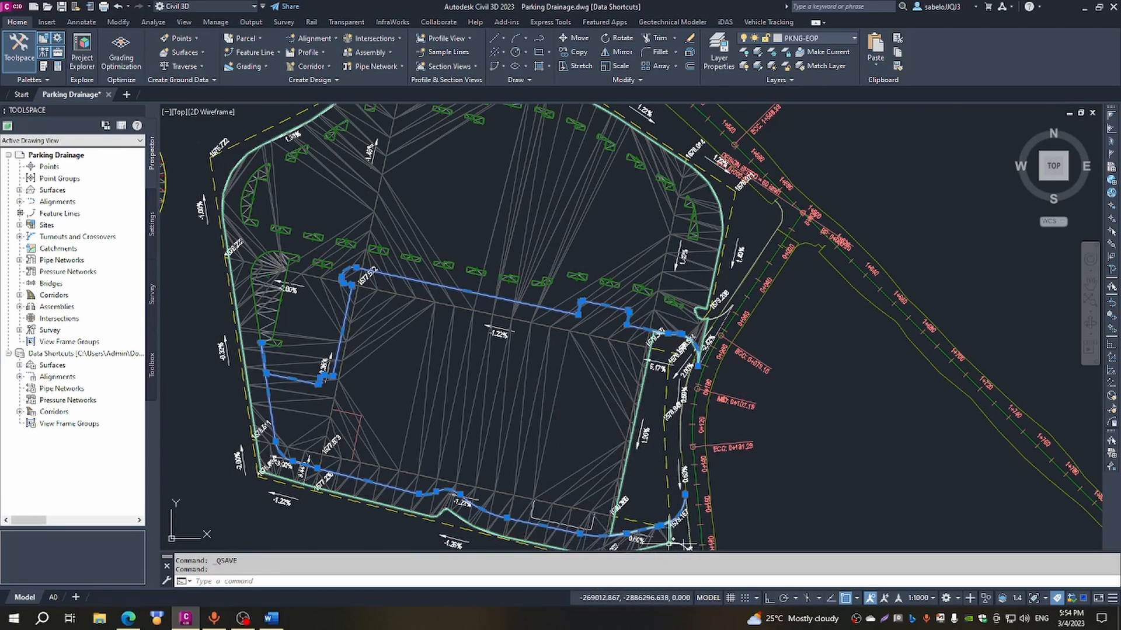
scroll(619, 549, "up", 5)
scroll(670, 541, "down", 5)
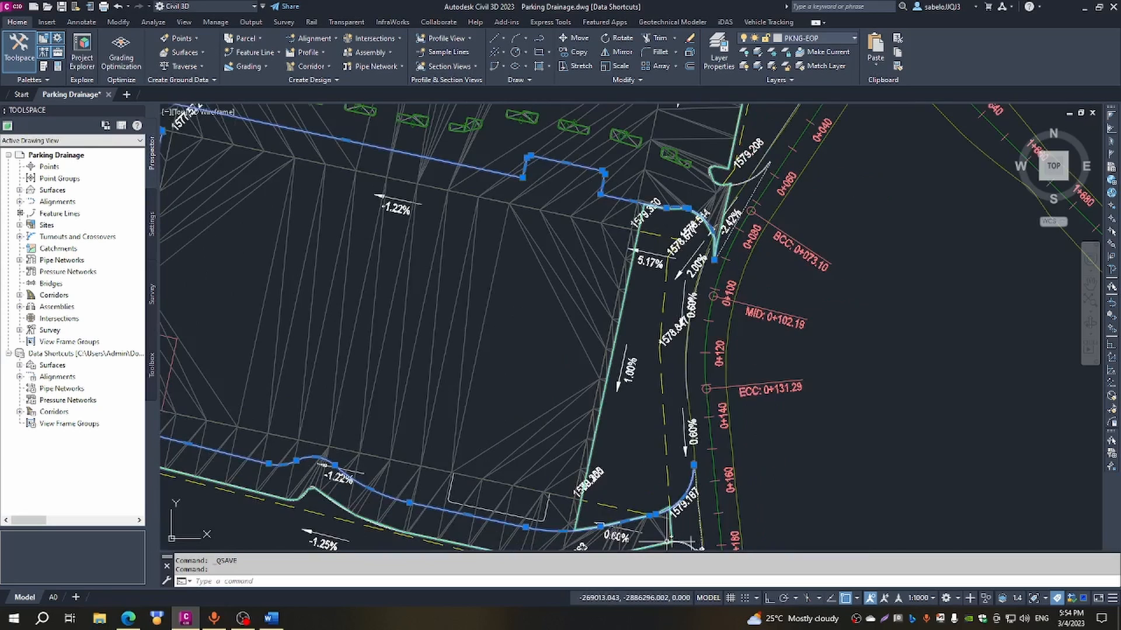
scroll(588, 381, "down", 2)
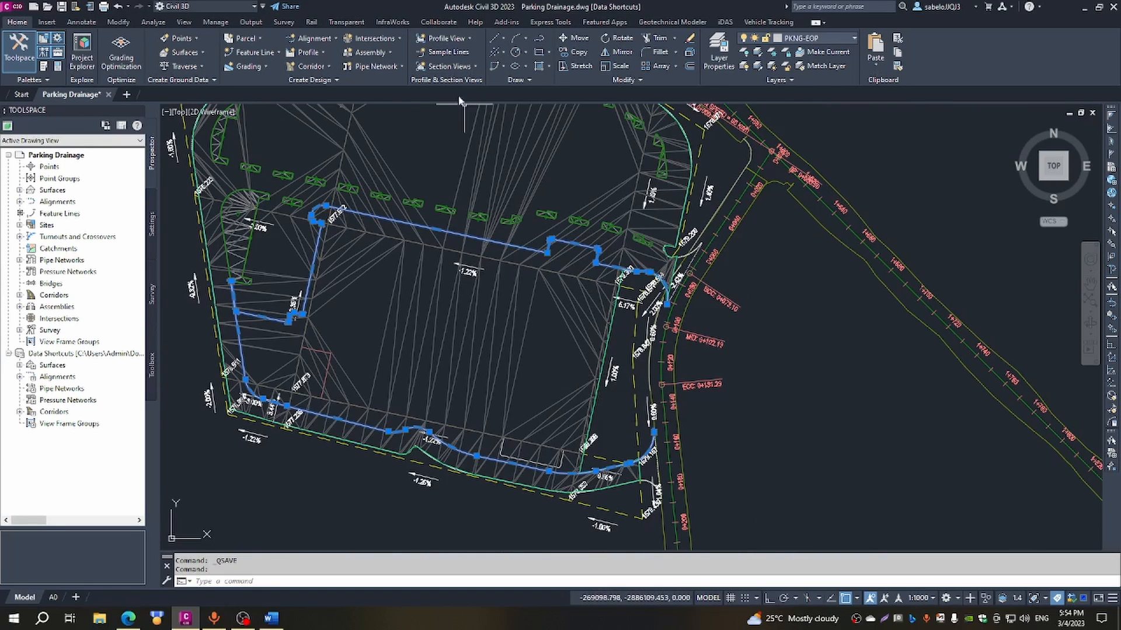
left_click(295, 58)
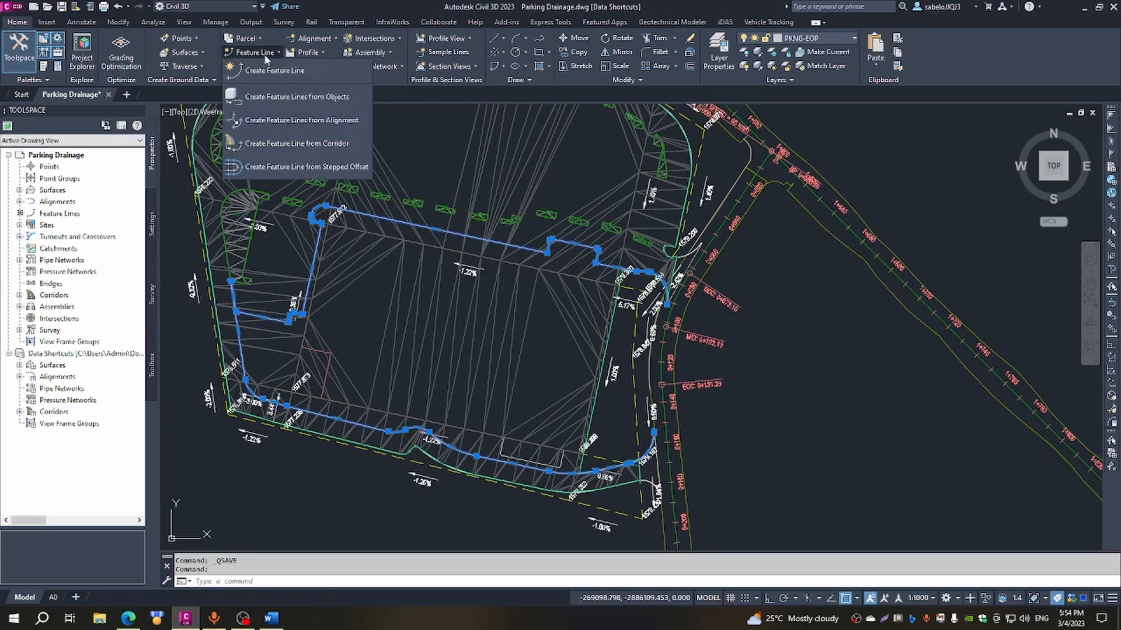
left_click(286, 97)
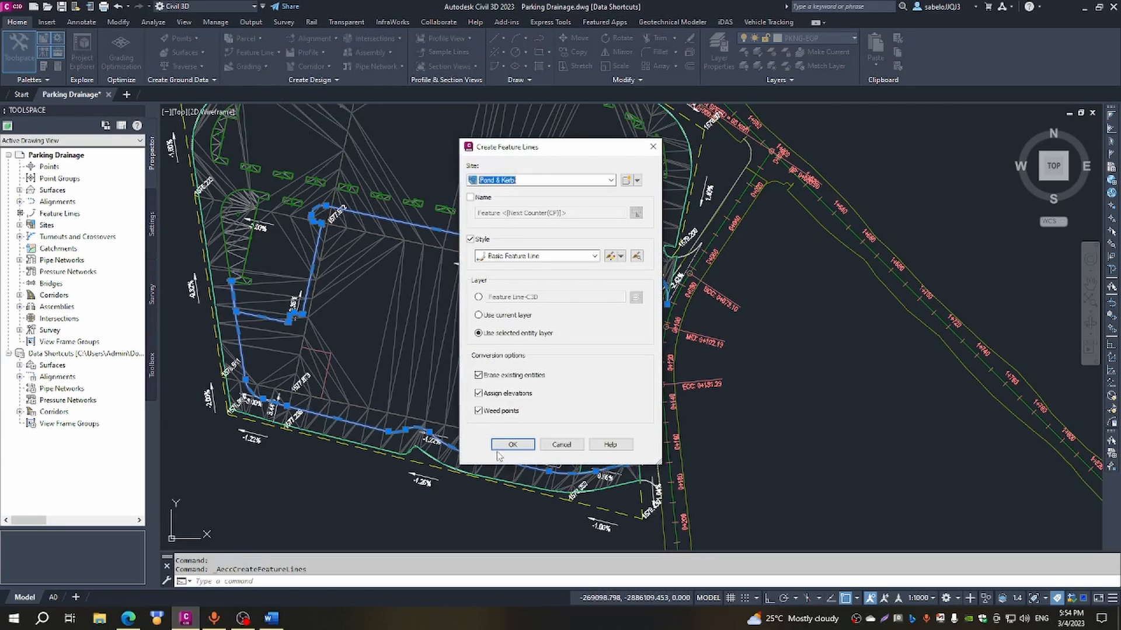
left_click(500, 445)
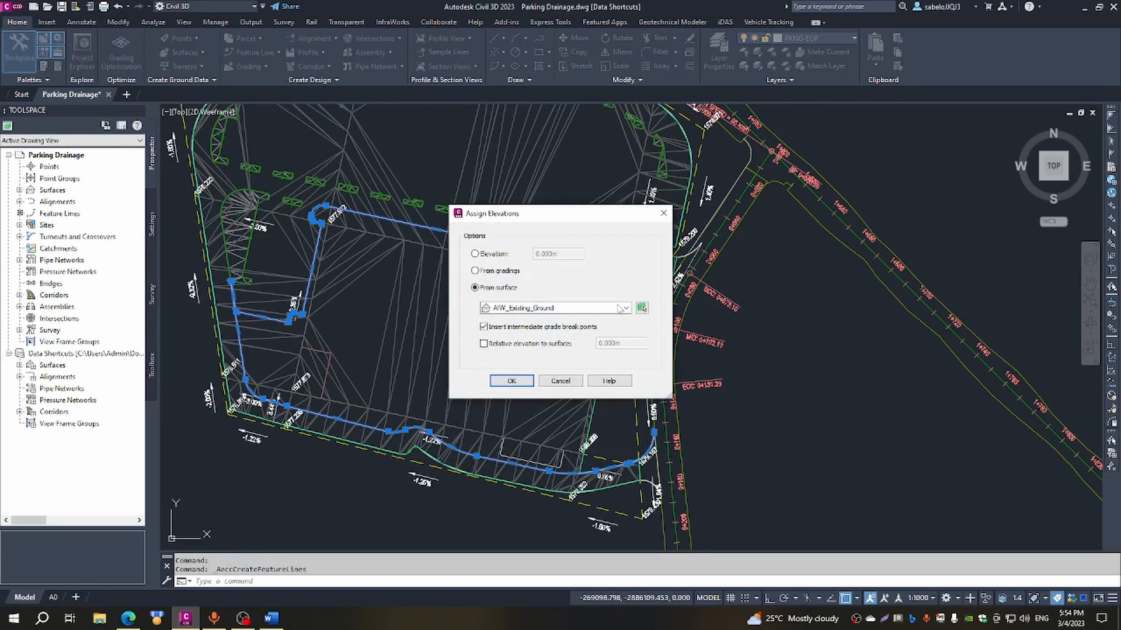
Assign the feature line's elevations from the Drainage surface with intermediate grade break points, and accept the default weeding factors.
left_click(622, 309)
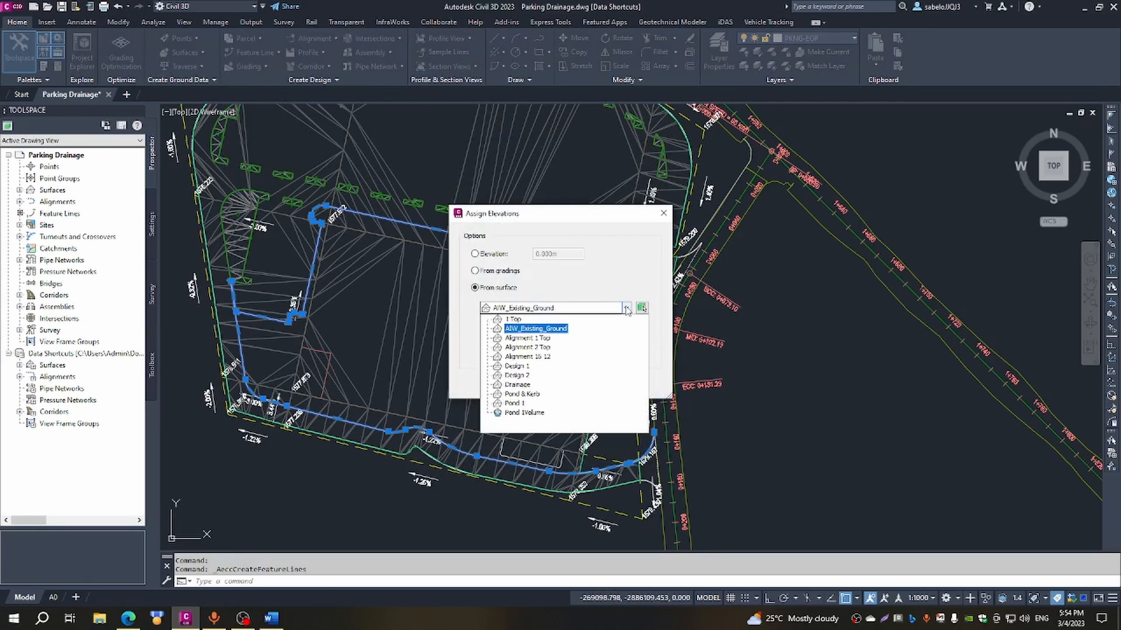
left_click(519, 385)
left_click(512, 381)
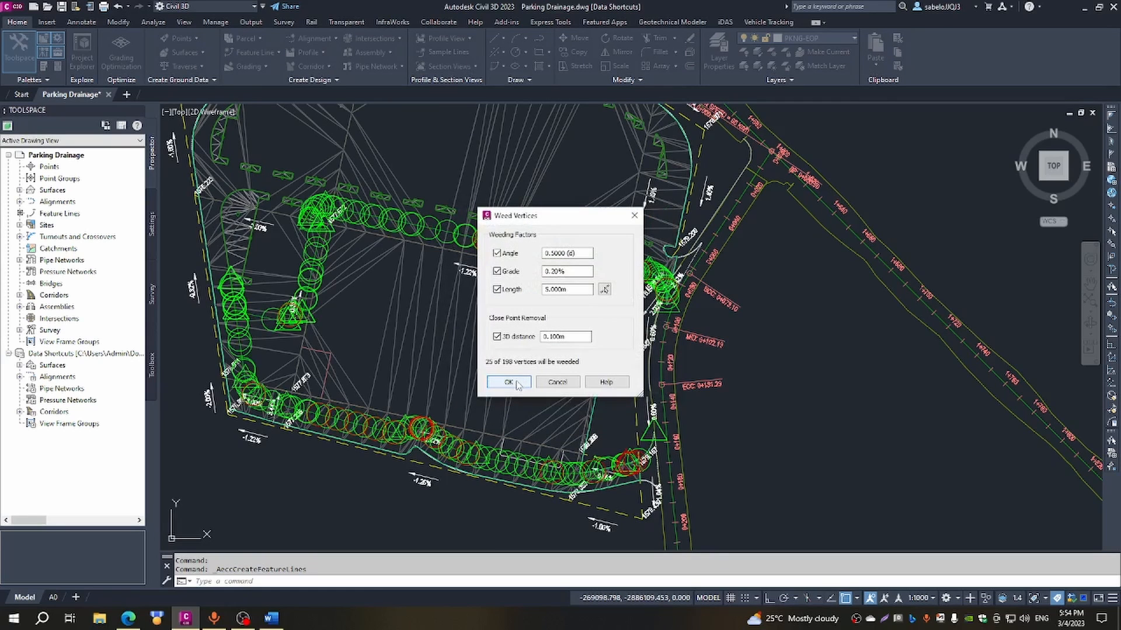
left_click(516, 384)
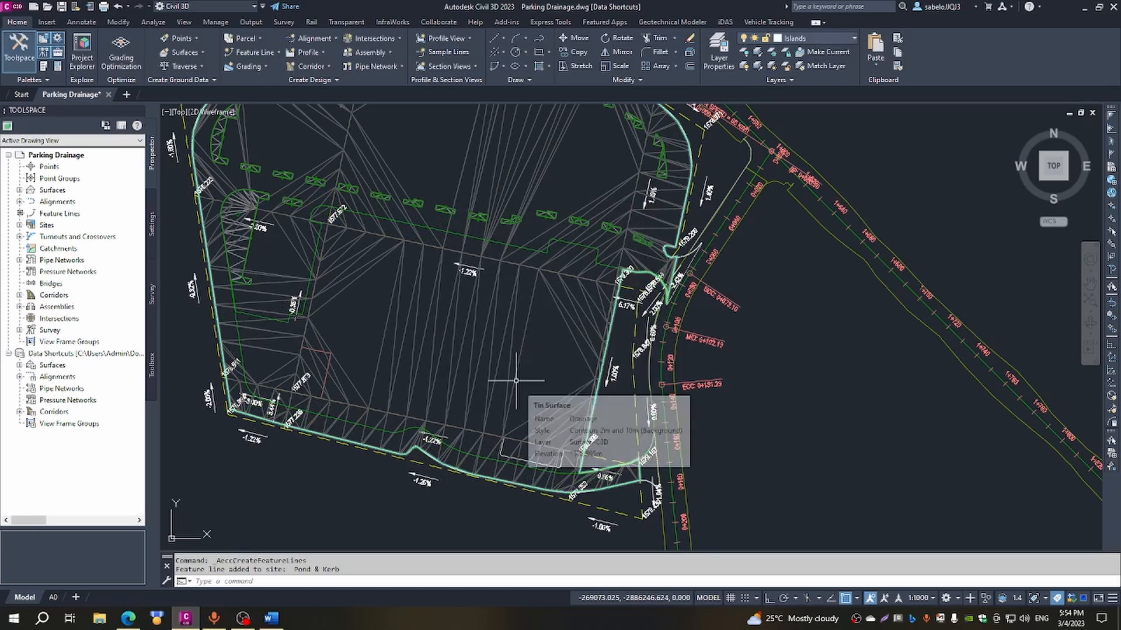
Insert an elevation point at elevation 1579.148 on the kerb feature line where it crosses the southeast parking boundary, using the Intersection snap.
scroll(648, 271, "up", 2)
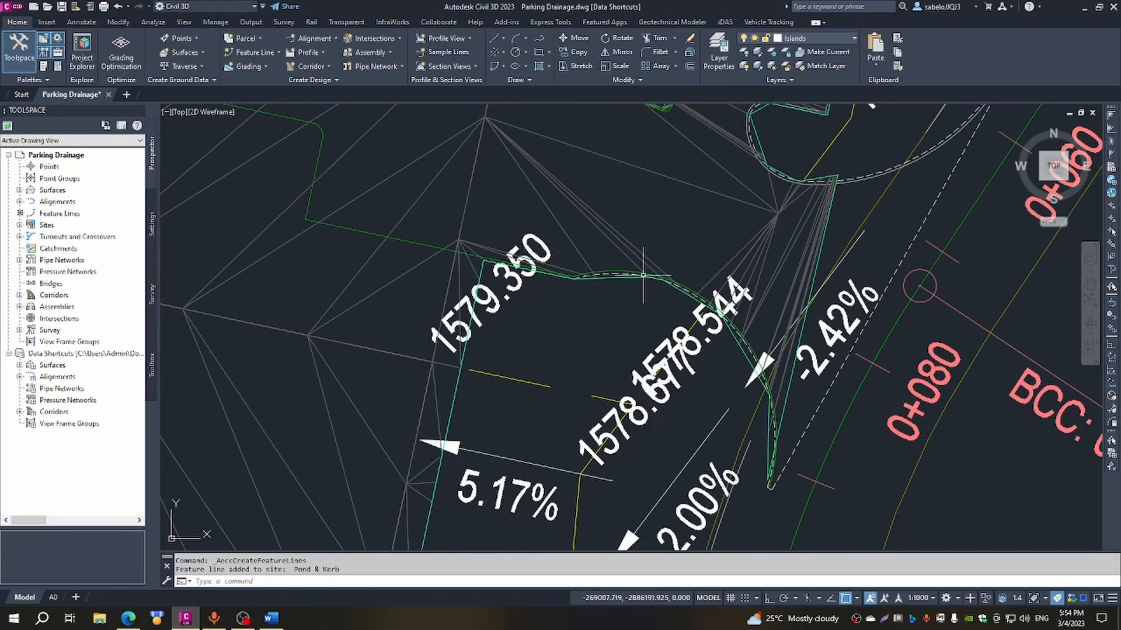
scroll(698, 327, "down", 8)
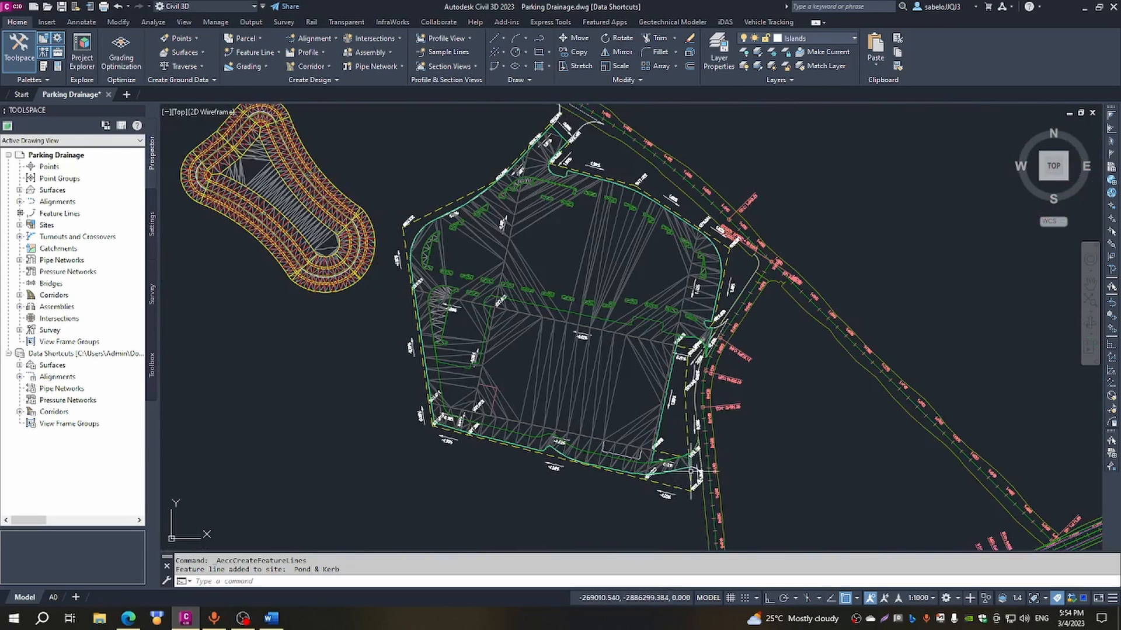
scroll(709, 467, "up", 8)
scroll(618, 443, "up", 2)
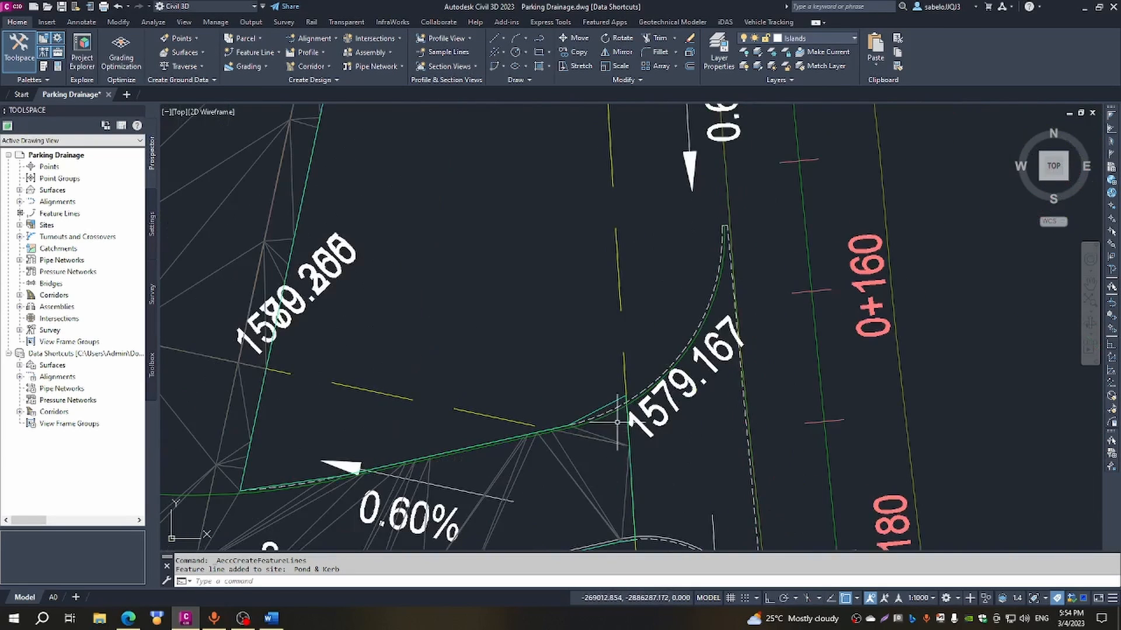
left_click(612, 413)
scroll(612, 413, "up", 4)
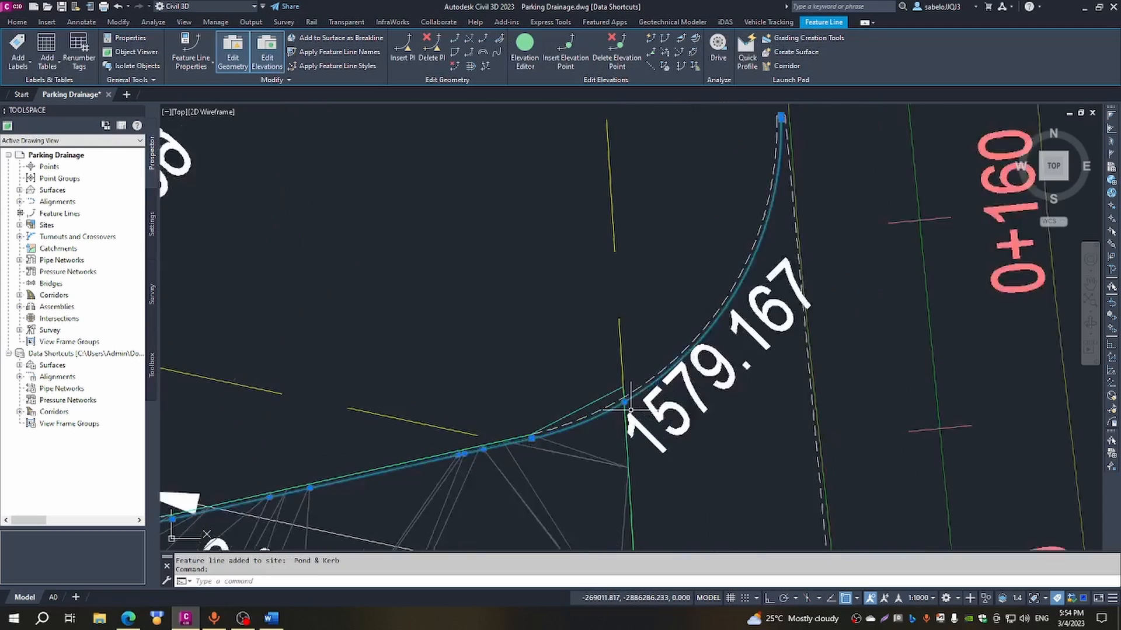
left_click(570, 59)
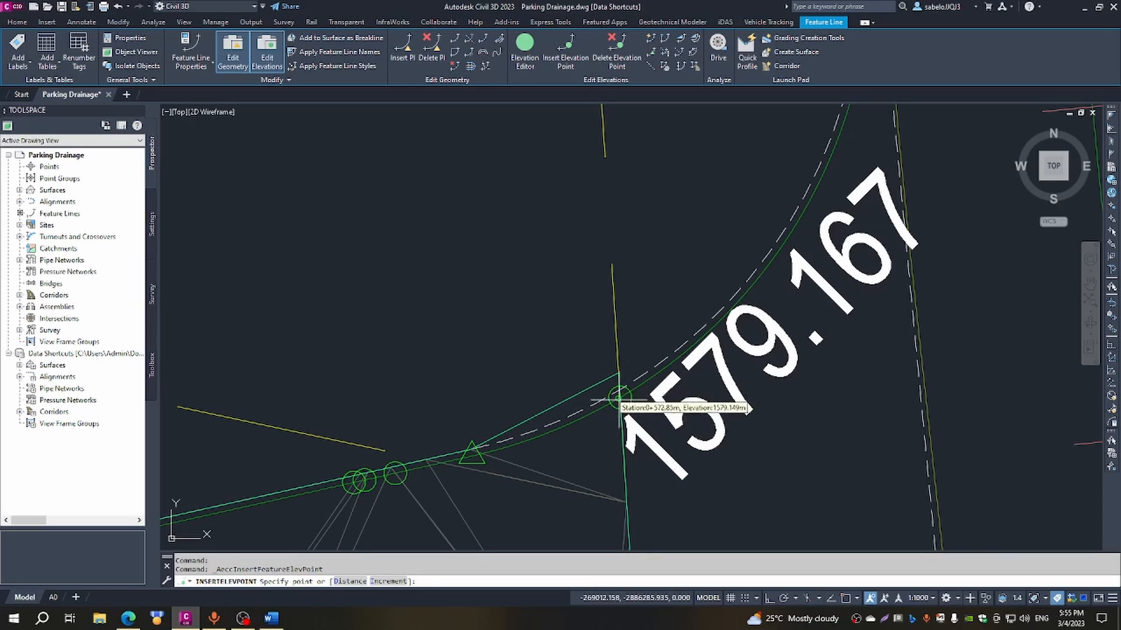
key("F3")
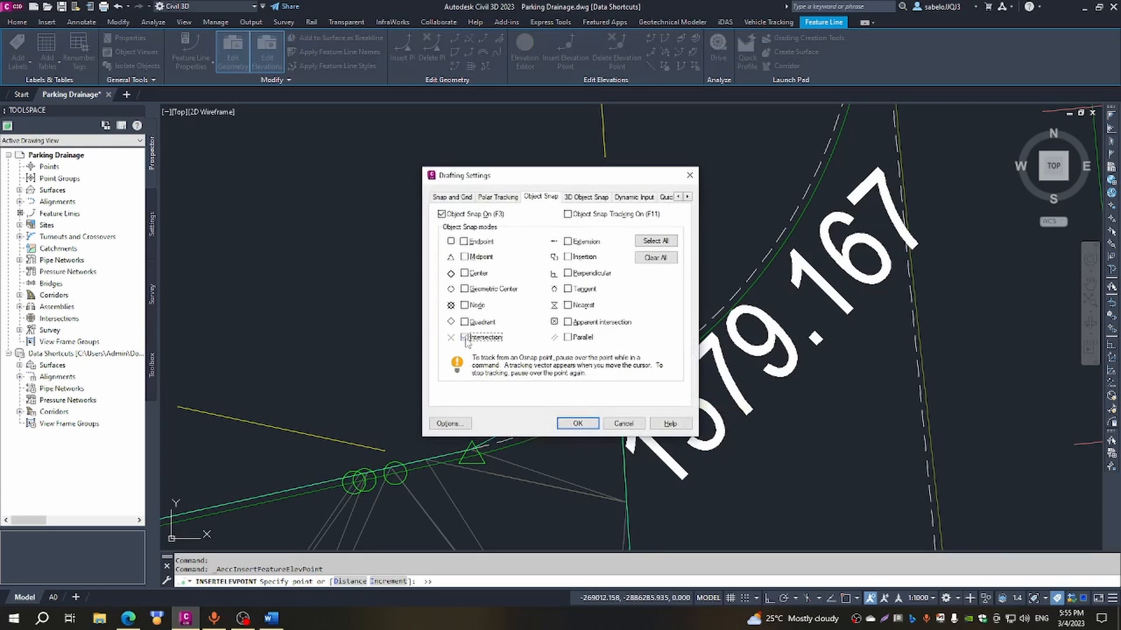
left_click(578, 424)
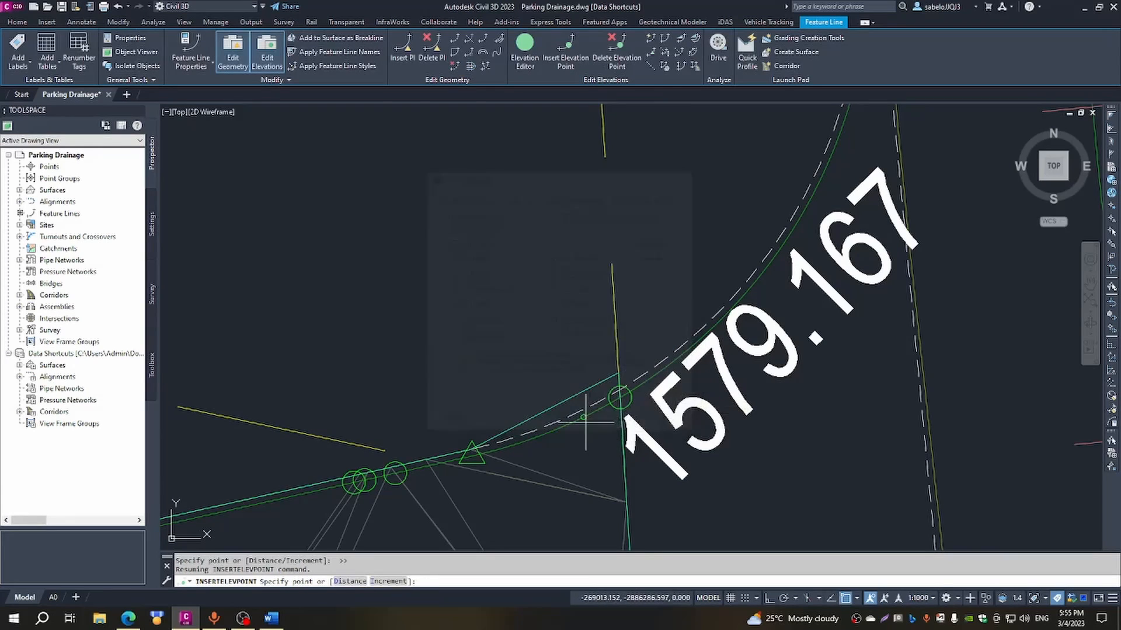
left_click(621, 400)
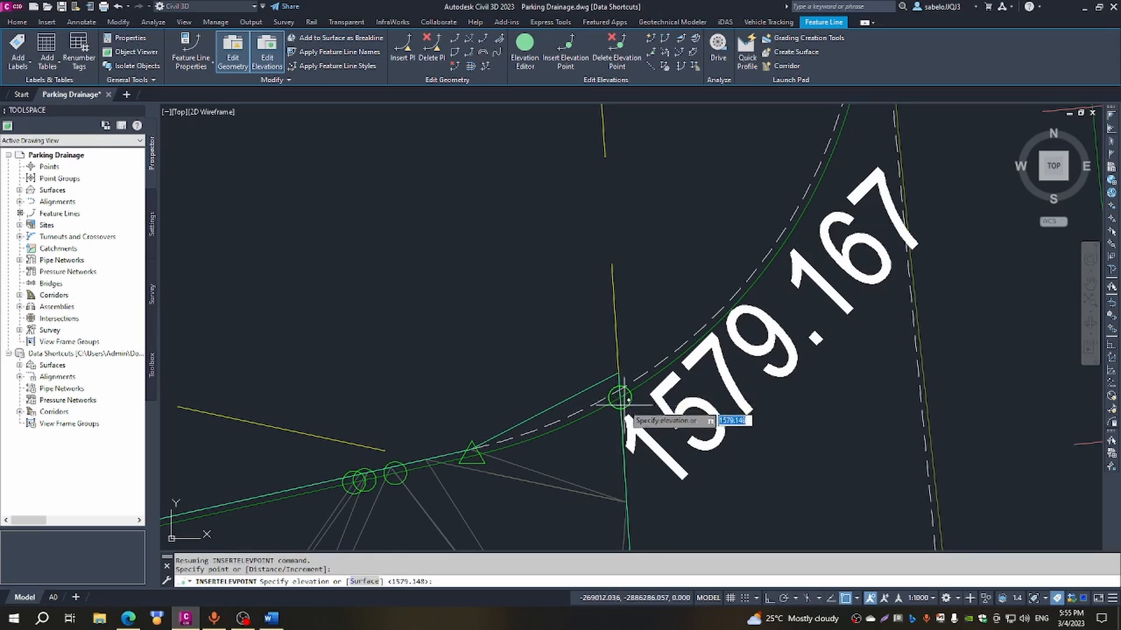
key("Return")
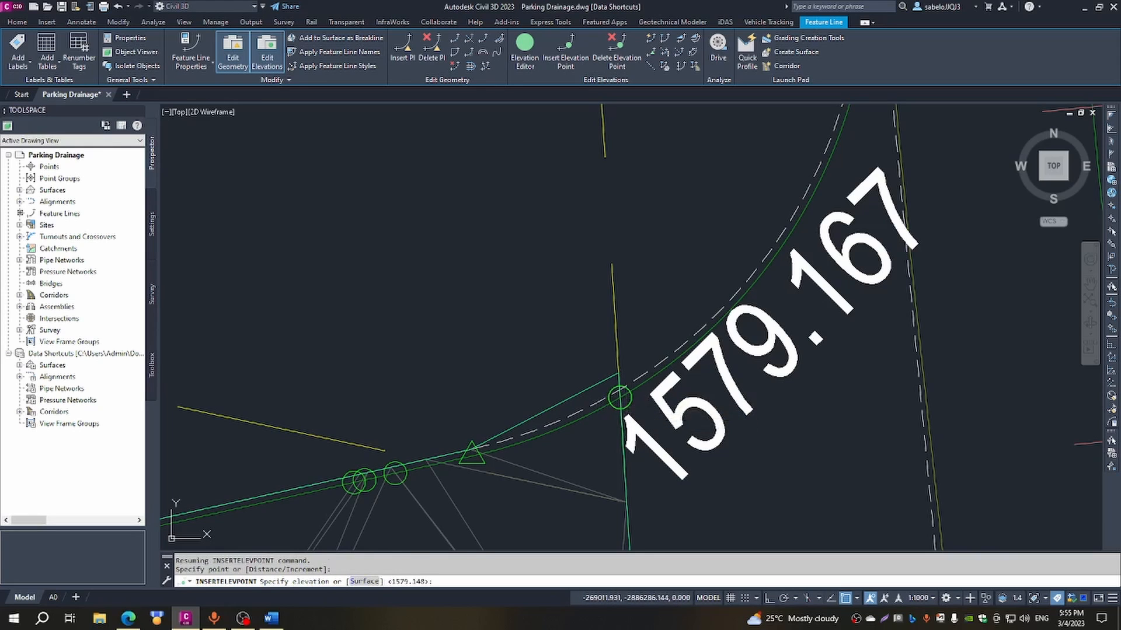
scroll(753, 402, "down", 5)
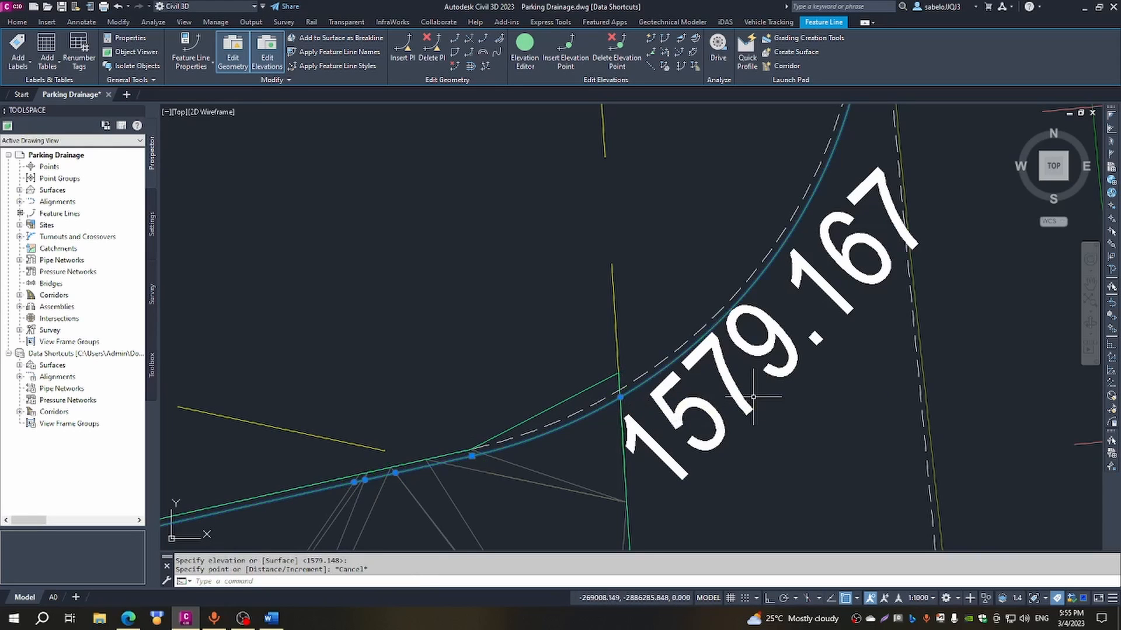
key("Escape")
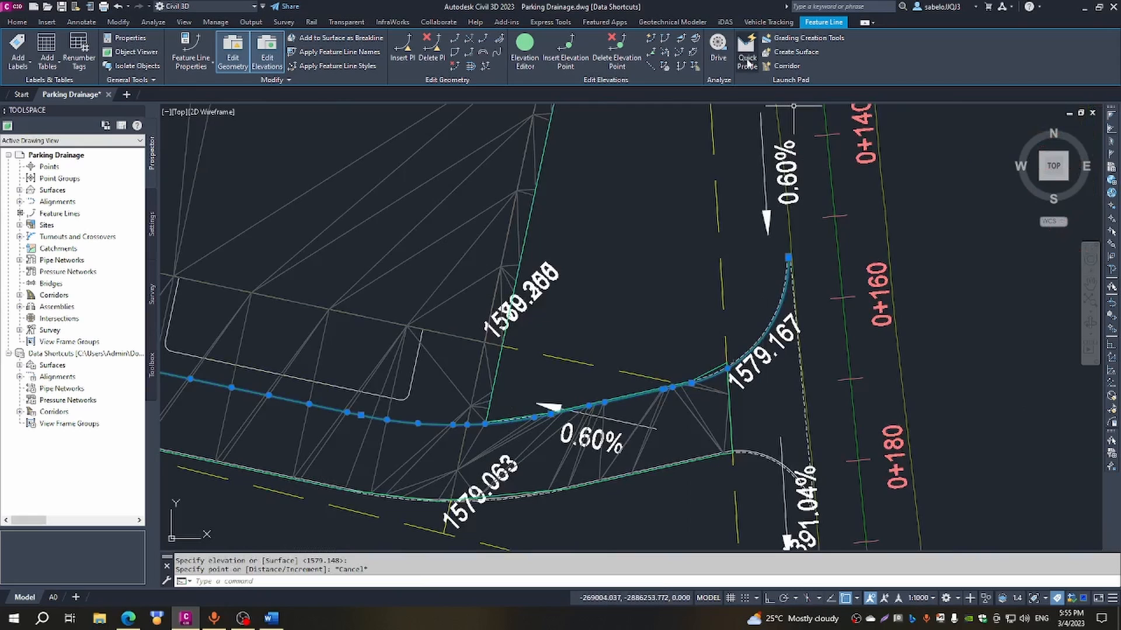
Set the elevation of the feature line's end vertex beside the road from the Design 2 surface, 1580.082, with Quick Elevation Edit.
left_click(650, 39)
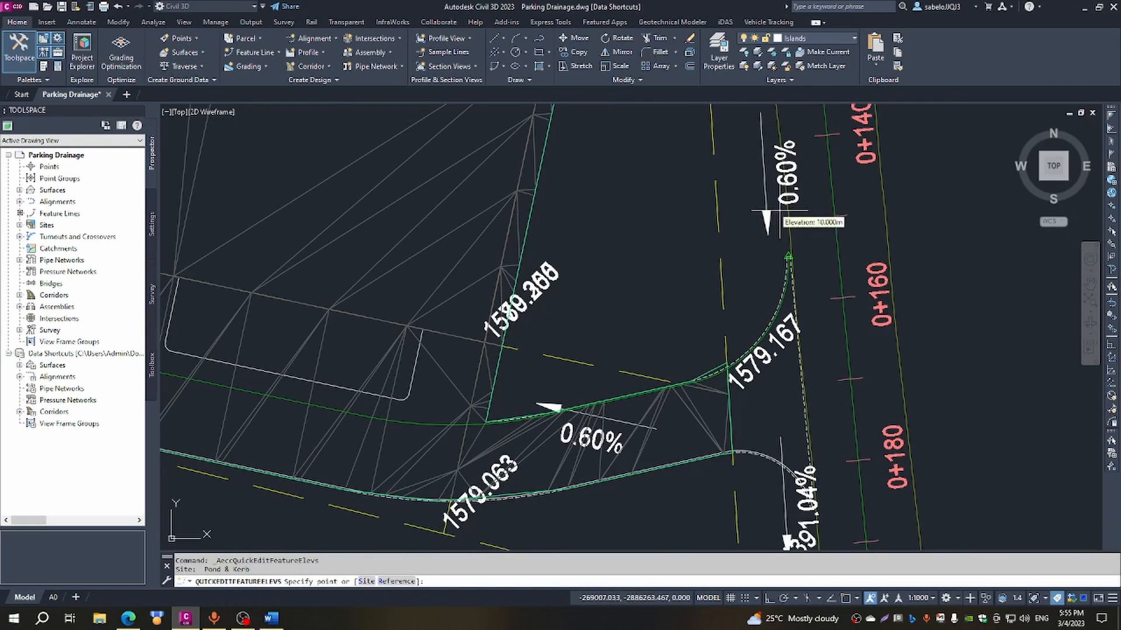
scroll(762, 266, "up", 5)
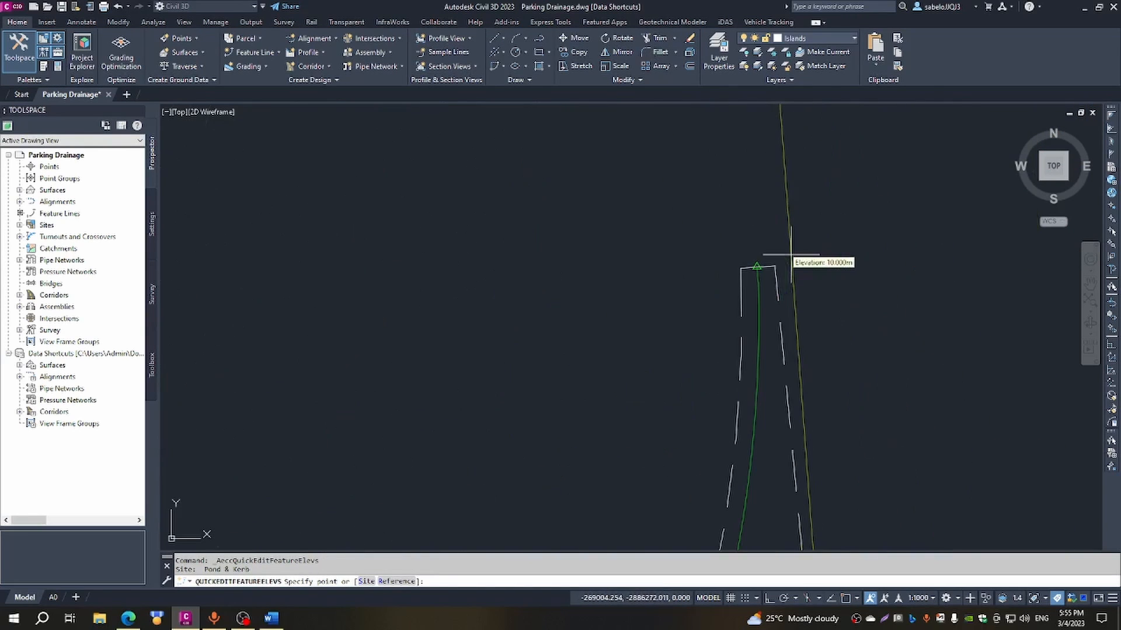
left_click(759, 268)
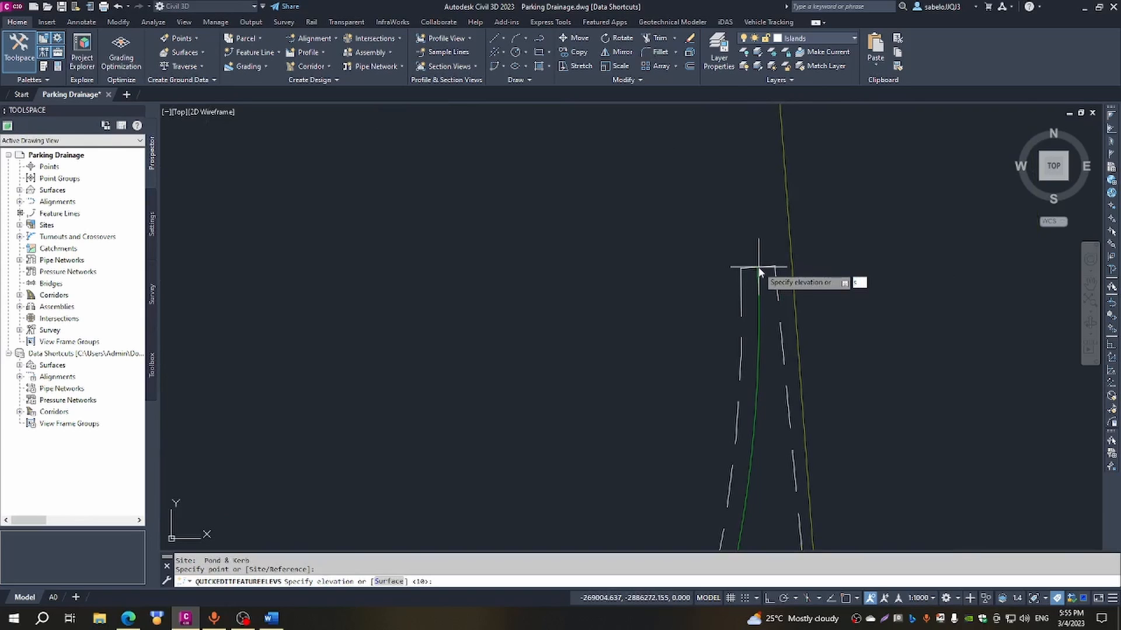
key("Return")
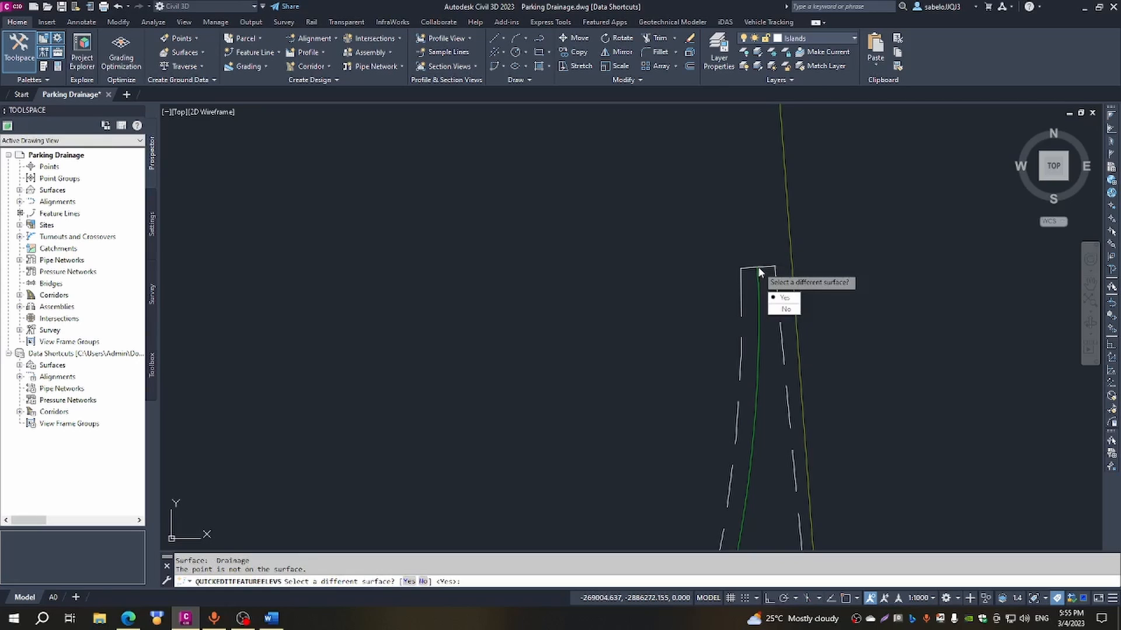
key("Return")
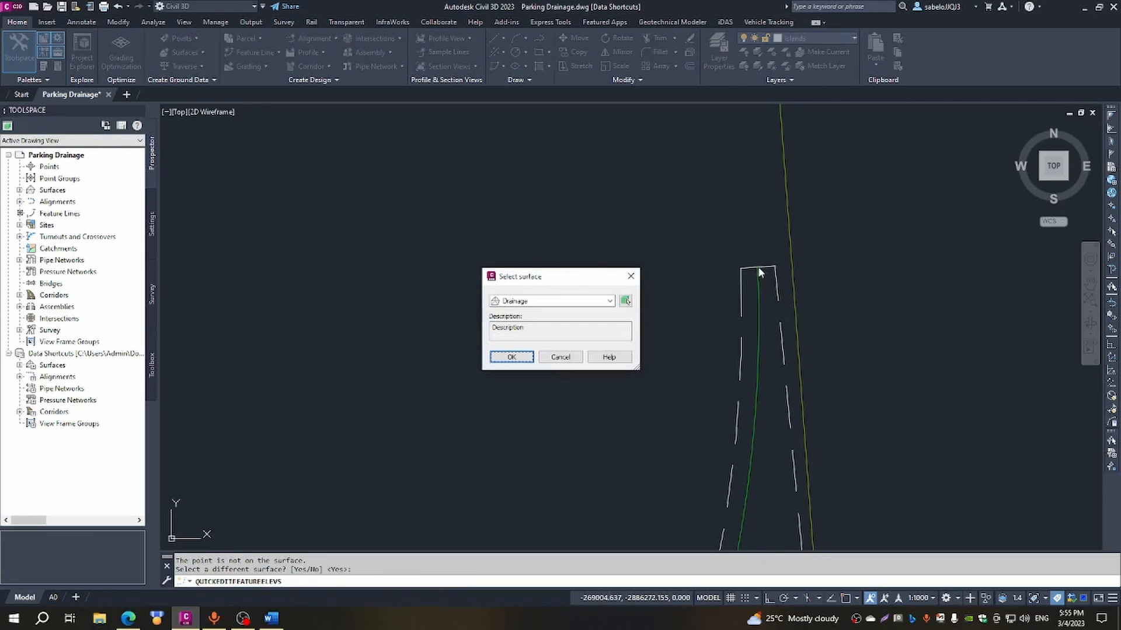
left_click(610, 301)
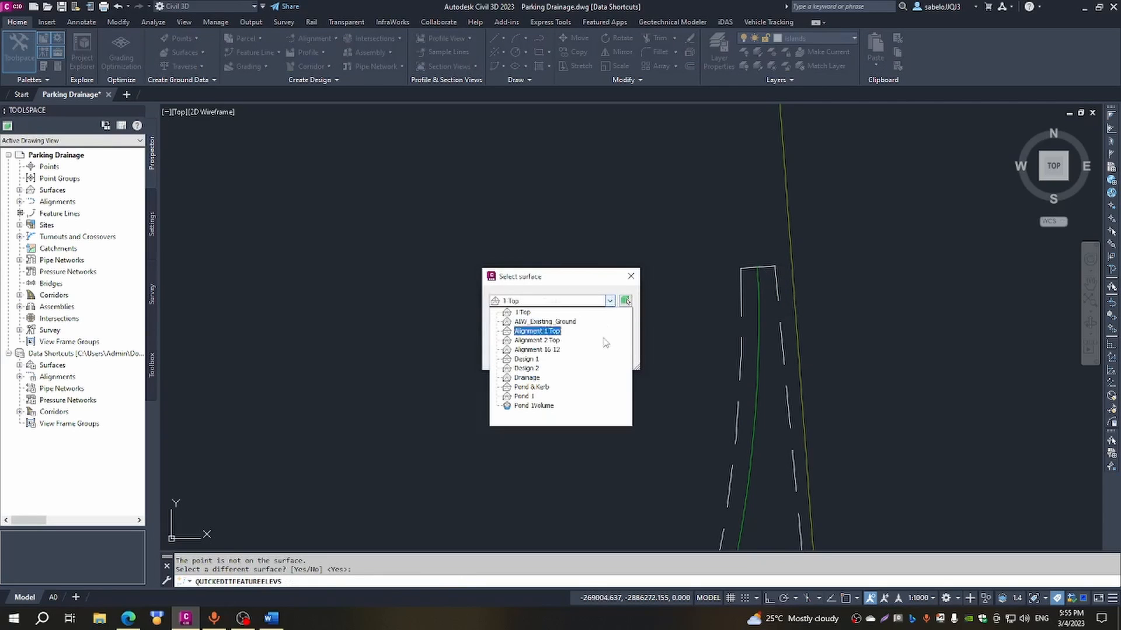
left_click(521, 366)
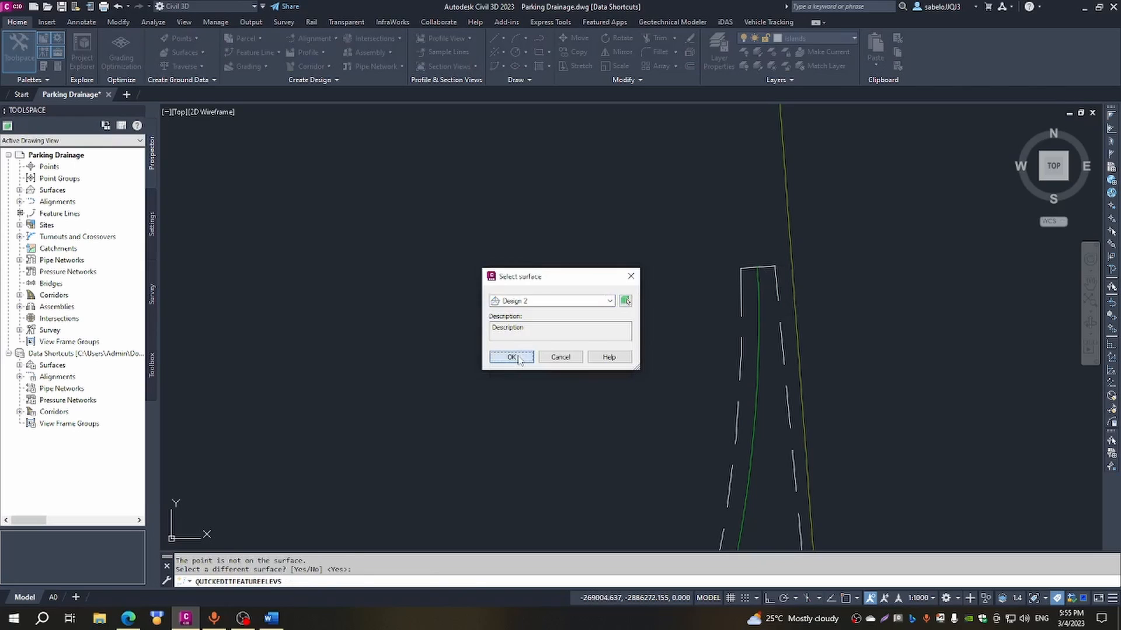
left_click(512, 358)
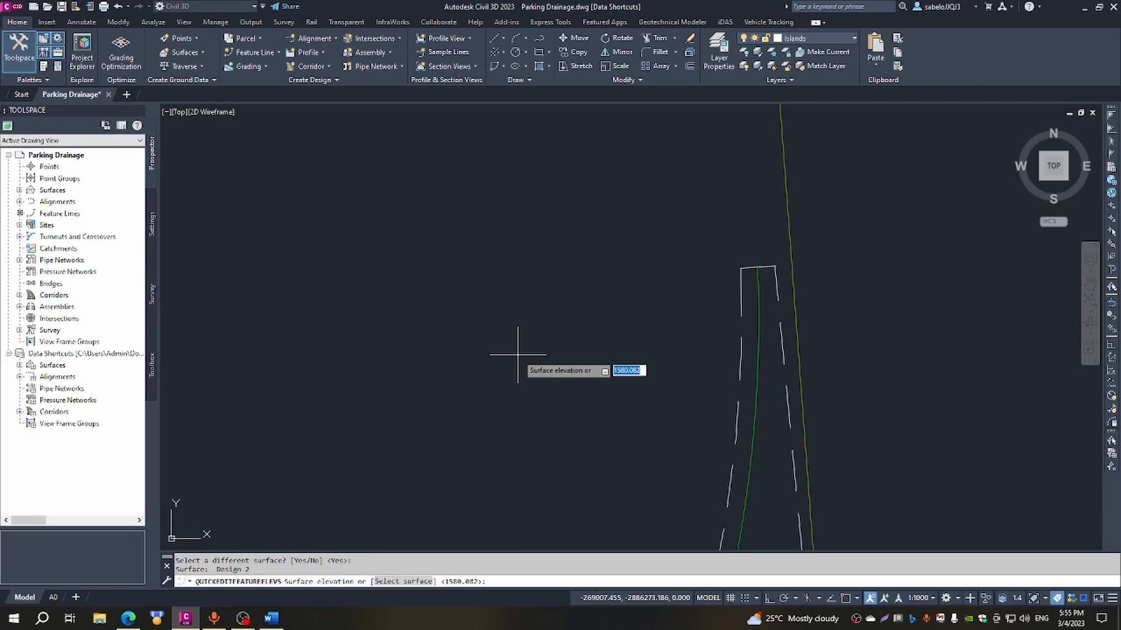
key("Return")
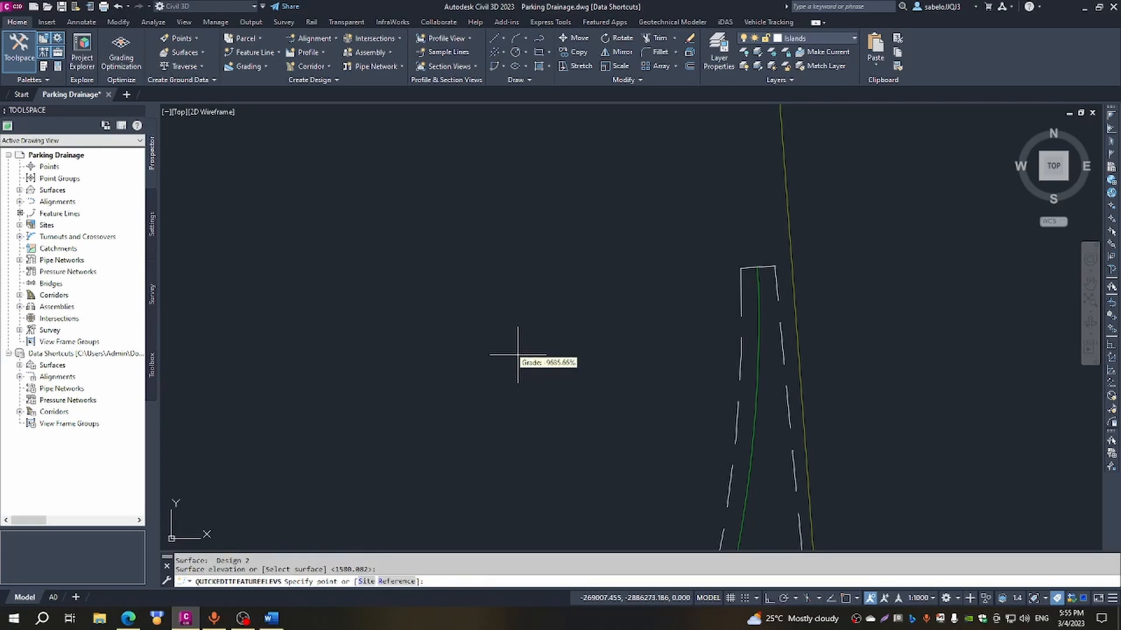
key("Return")
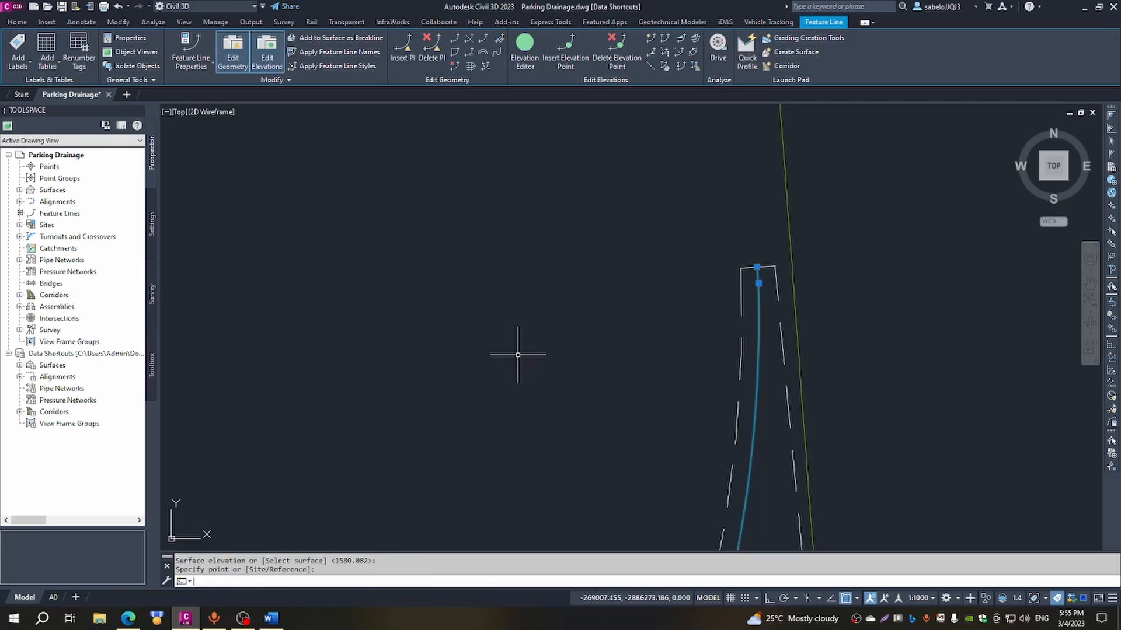
Set the grade between the road-side end vertex at elevation 1580.082 and the elevation point at the boundary intersection, accepting a grade of -0.16.
scroll(724, 294, "up", 5)
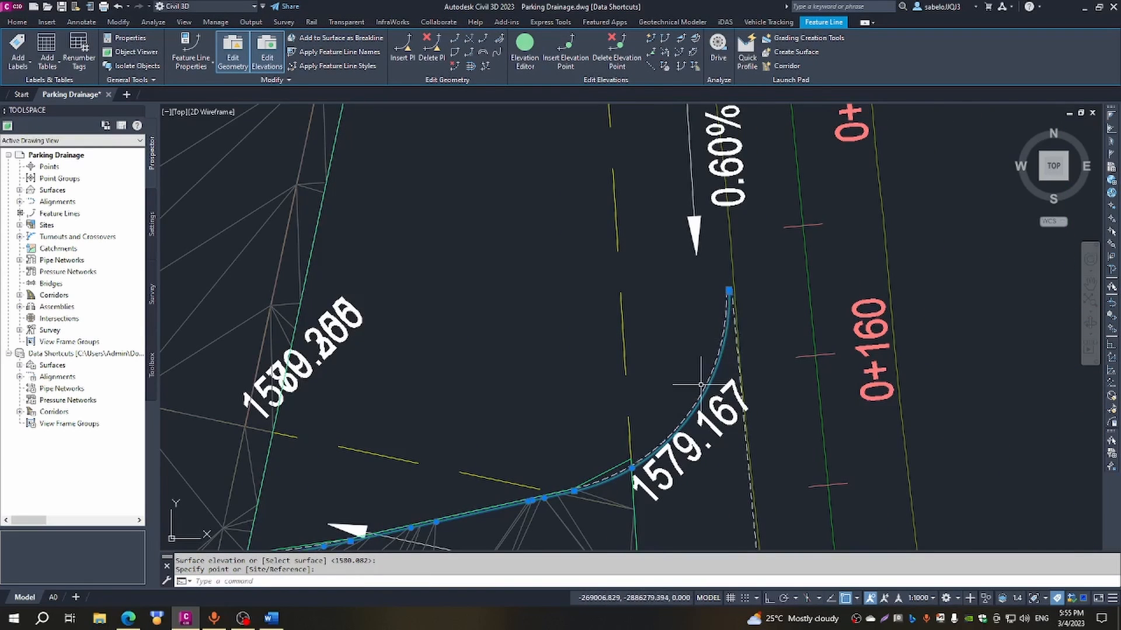
left_click(681, 39)
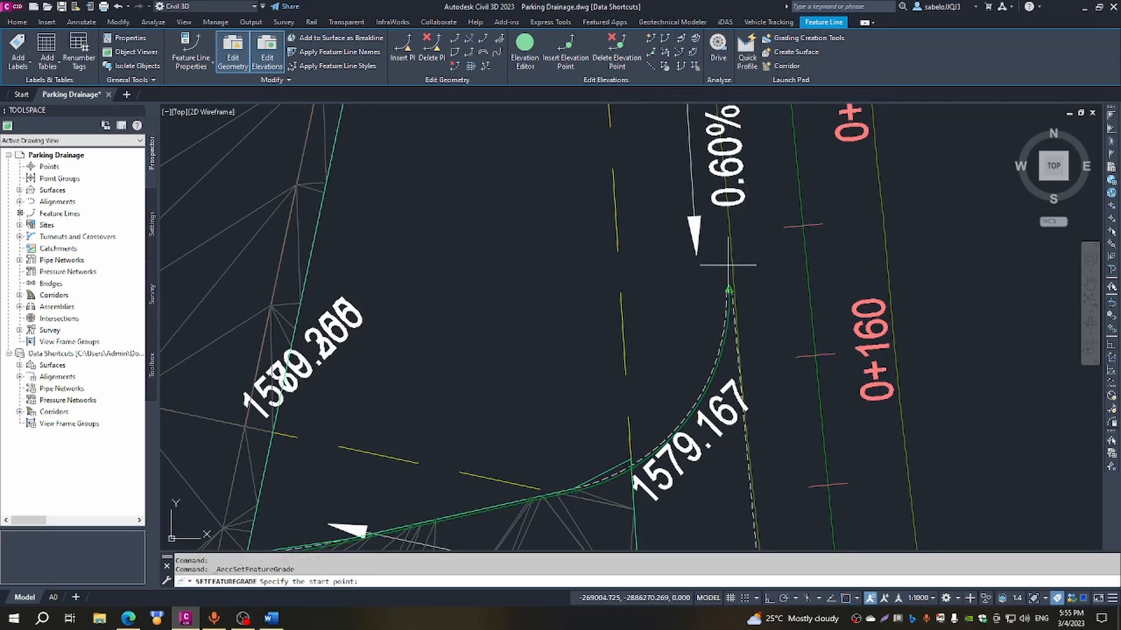
scroll(737, 289, "up", 3)
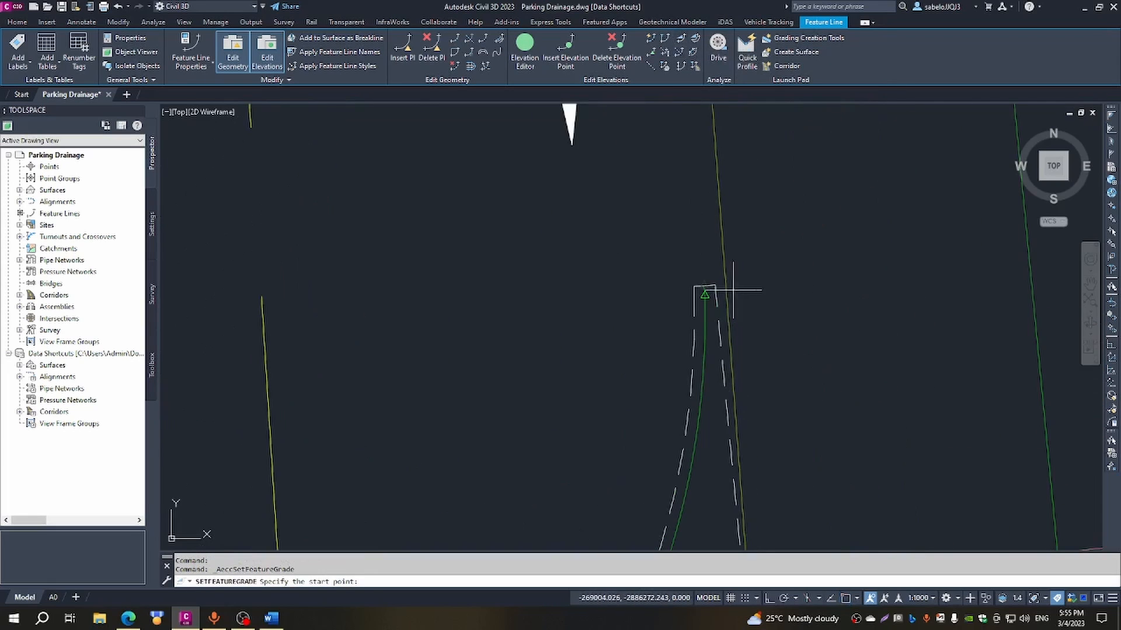
scroll(700, 286, "up", 2)
left_click(701, 283)
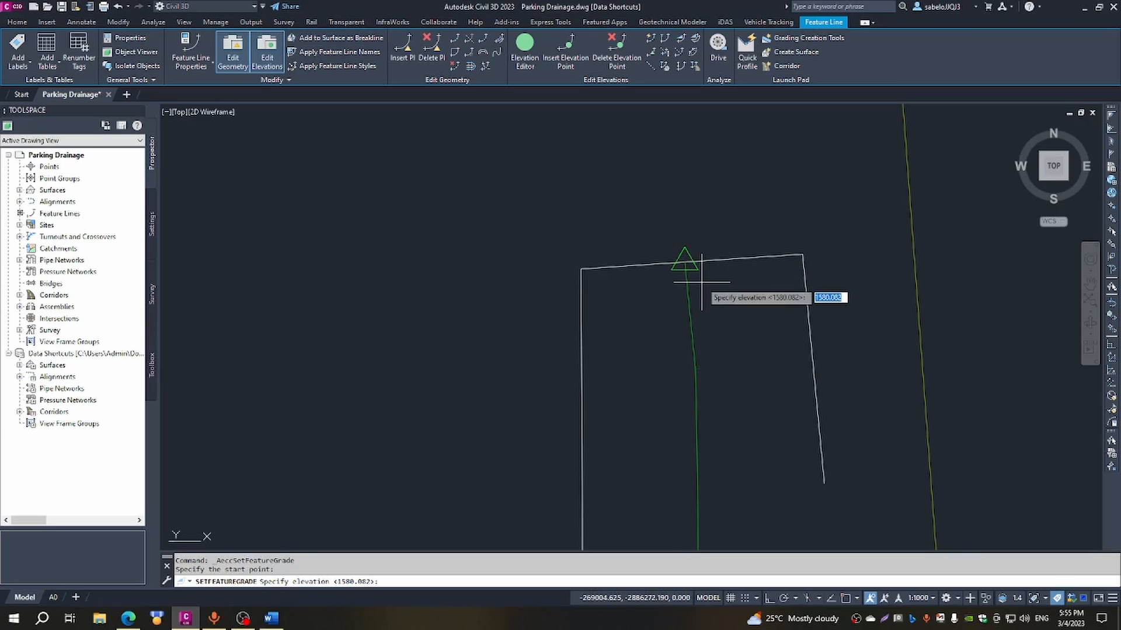
scroll(701, 286, "down", 4)
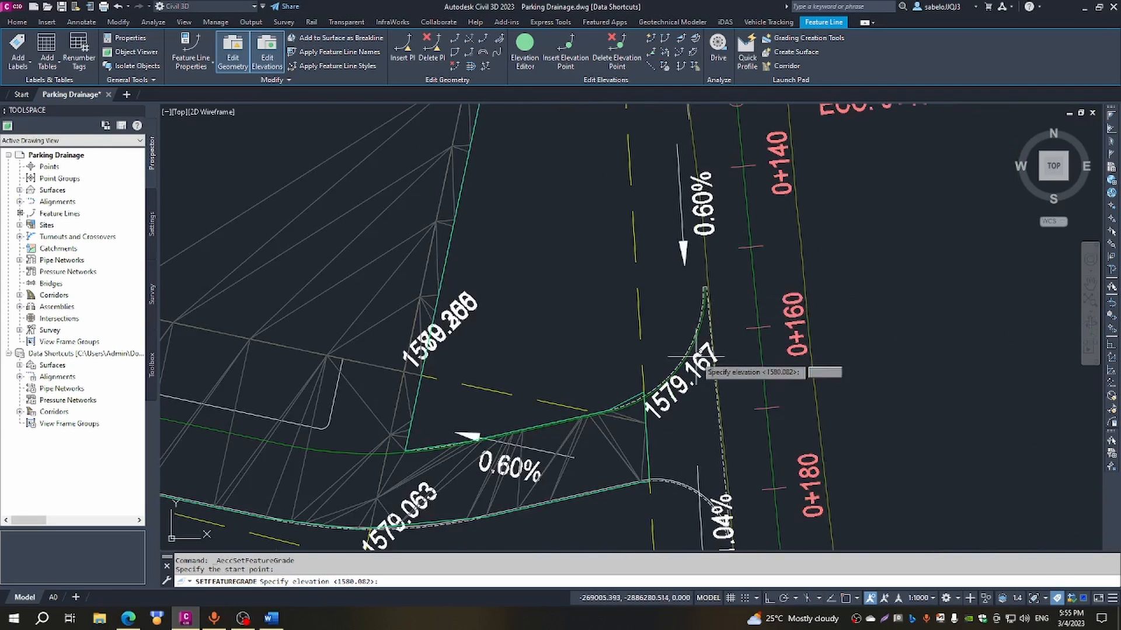
scroll(646, 401, "up", 4)
scroll(636, 377, "up", 3)
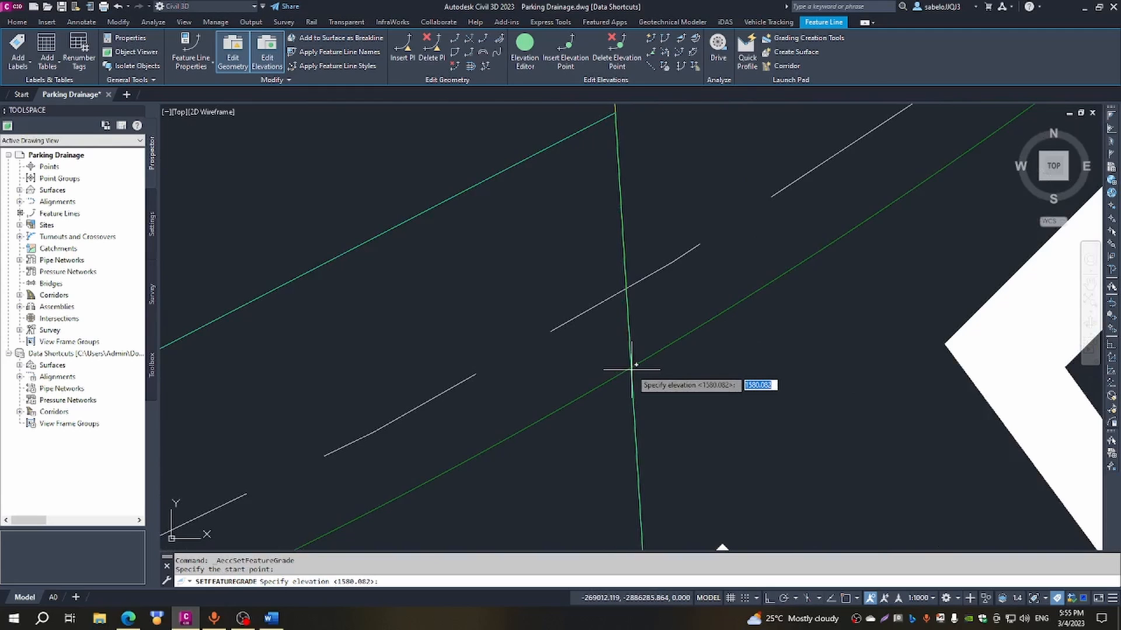
key("F3")
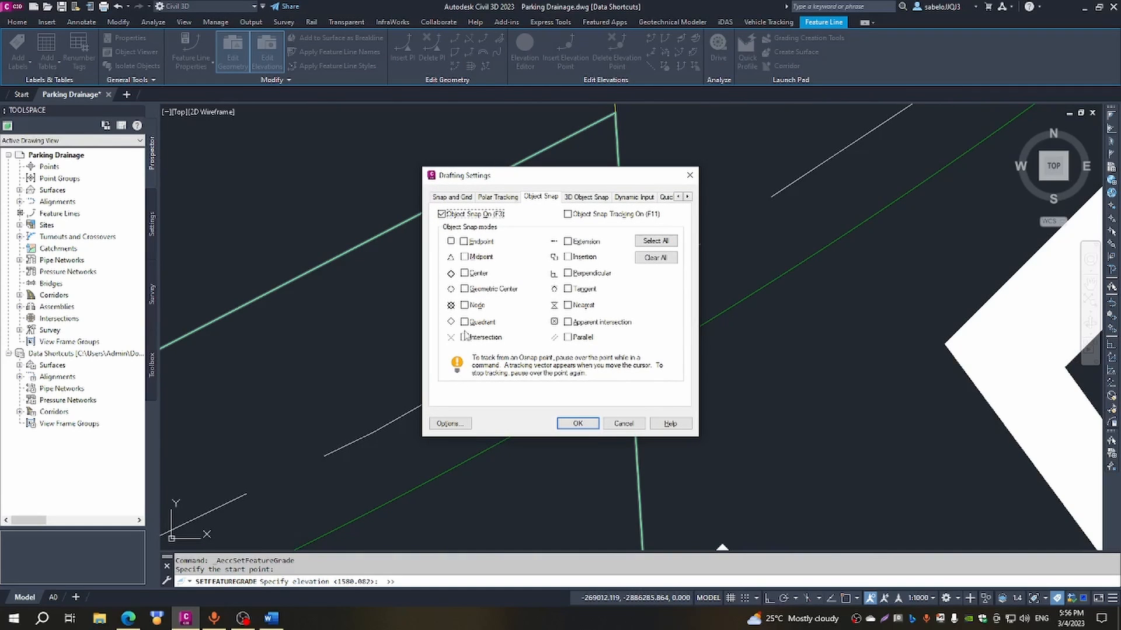
left_click(578, 424)
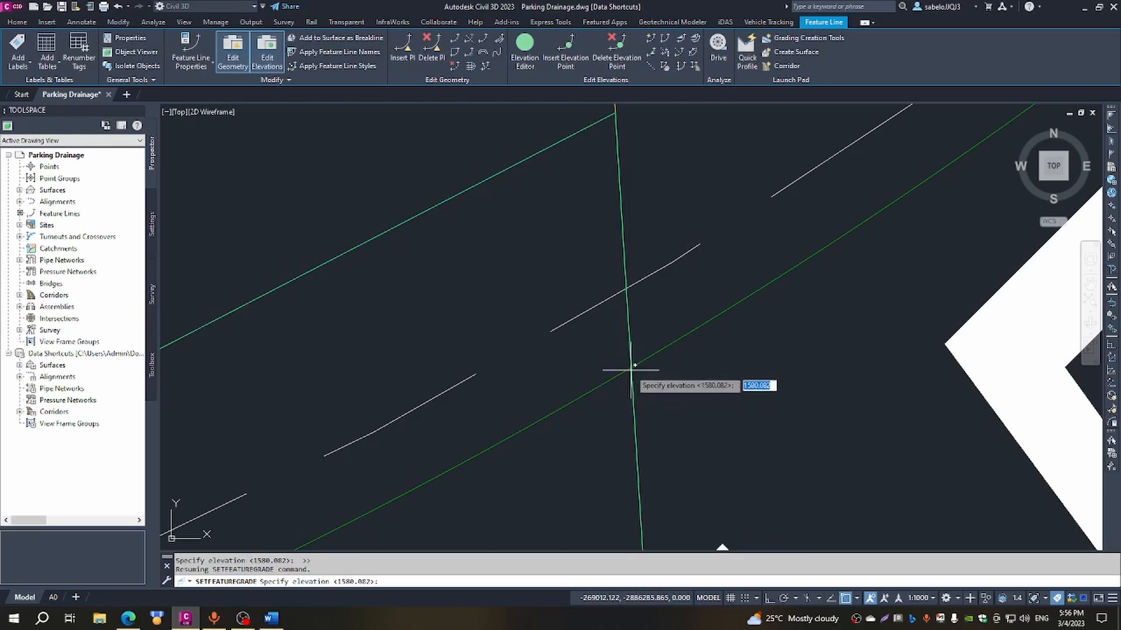
scroll(634, 365, "down", 3)
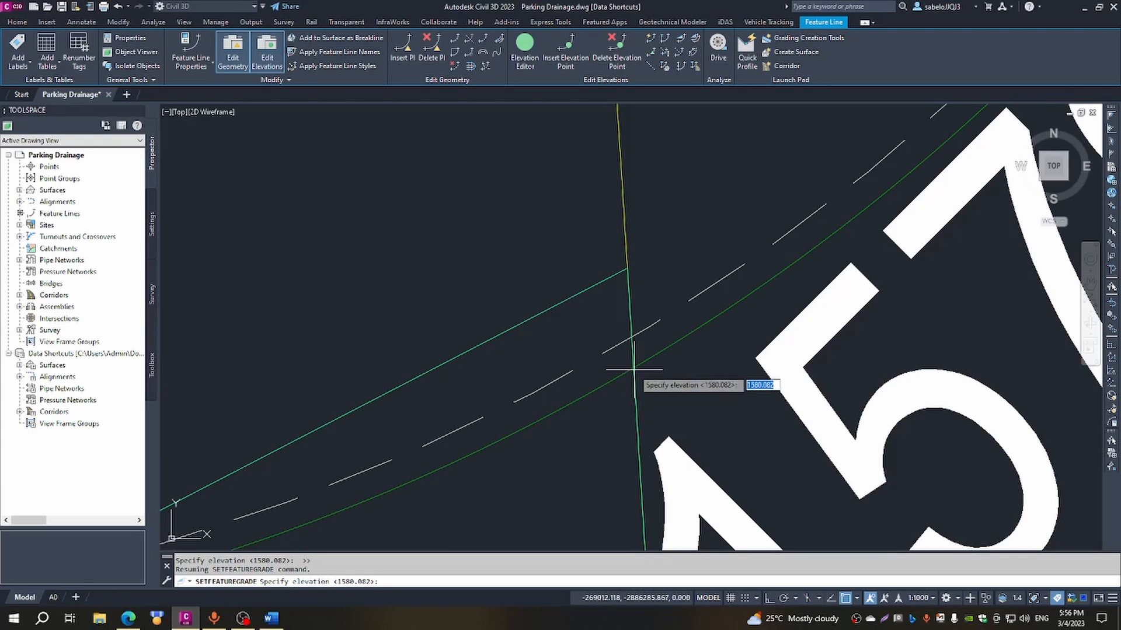
key("F3")
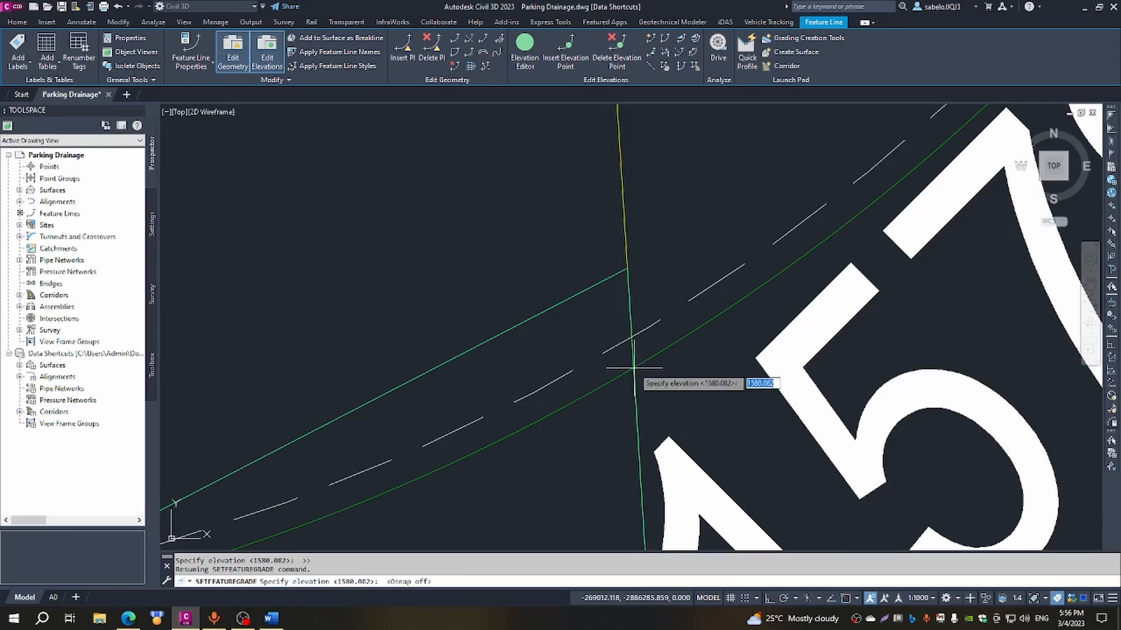
scroll(633, 368, "up", 3)
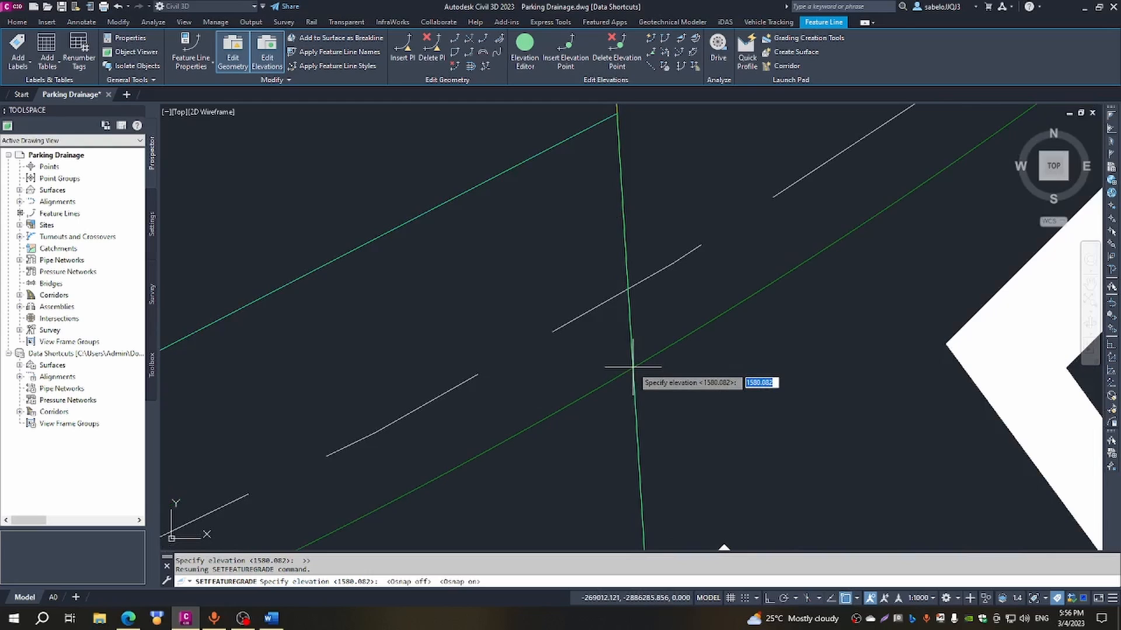
key("Return")
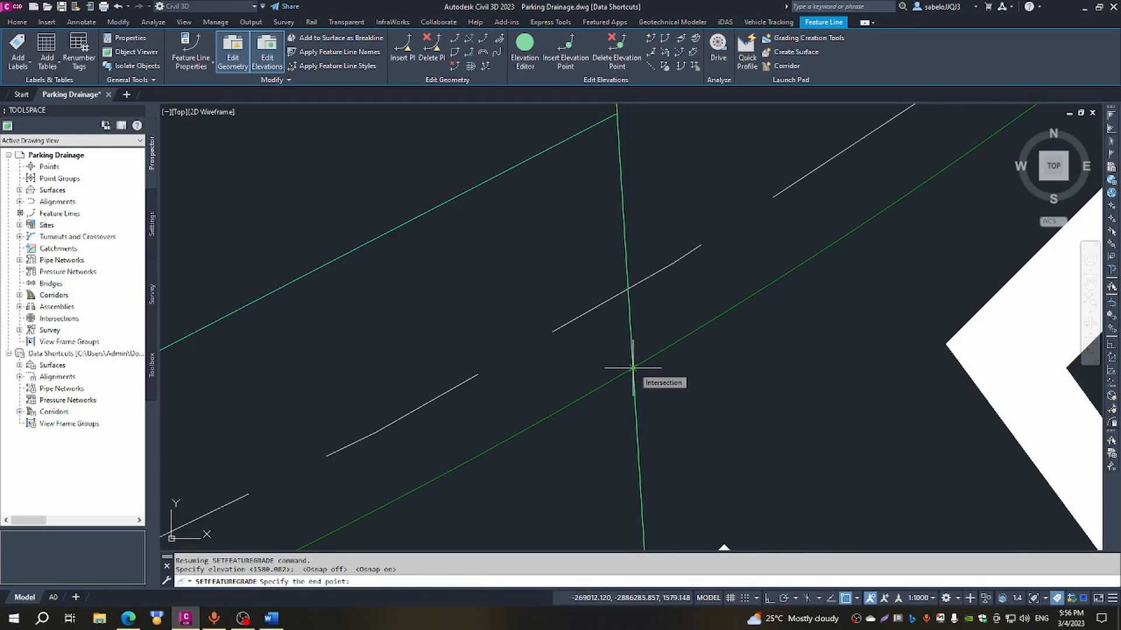
left_click(633, 368)
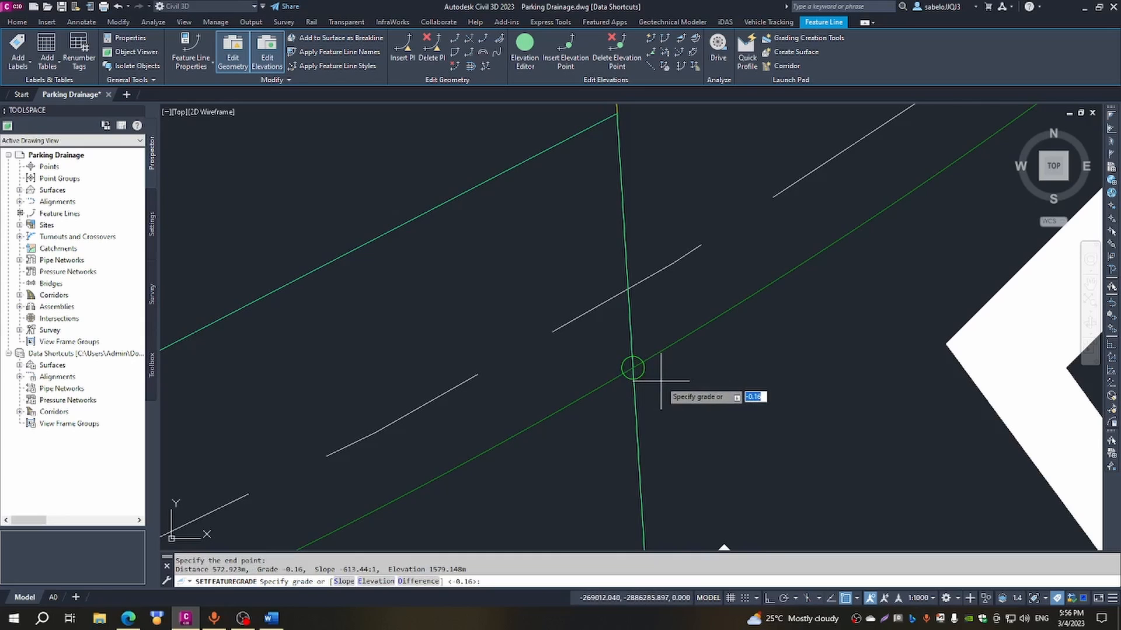
key("Return")
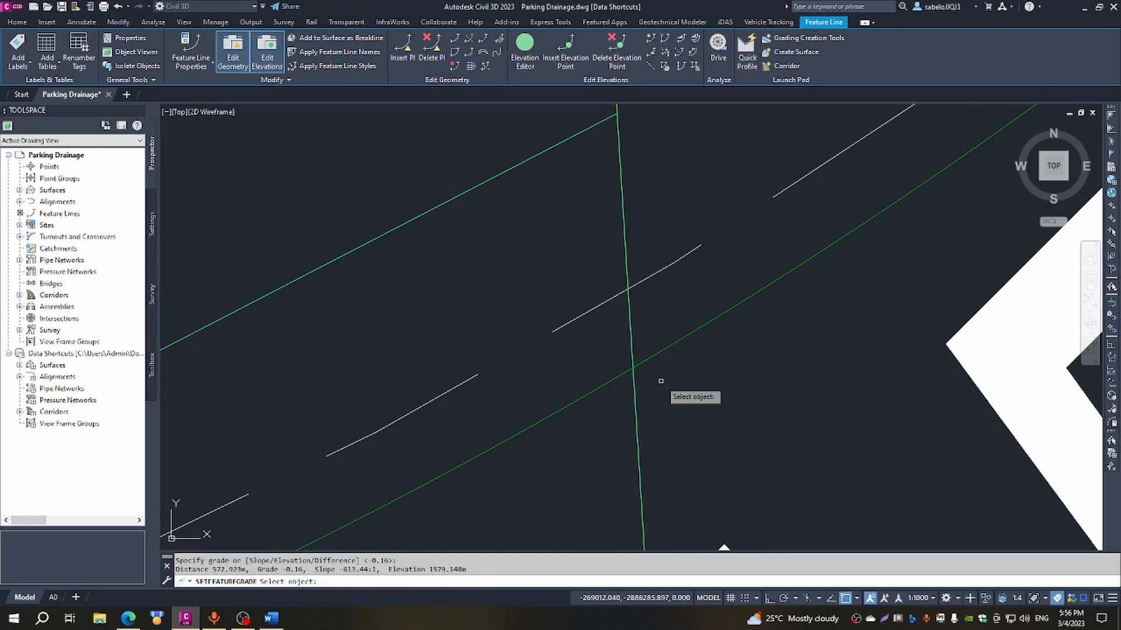
Insert an elevation point at elevation 1579.168 on the kerb feature line where it crosses the northeast parking boundary near 0+080, using the Intersection snap.
key("Escape")
scroll(660, 381, "down", 5)
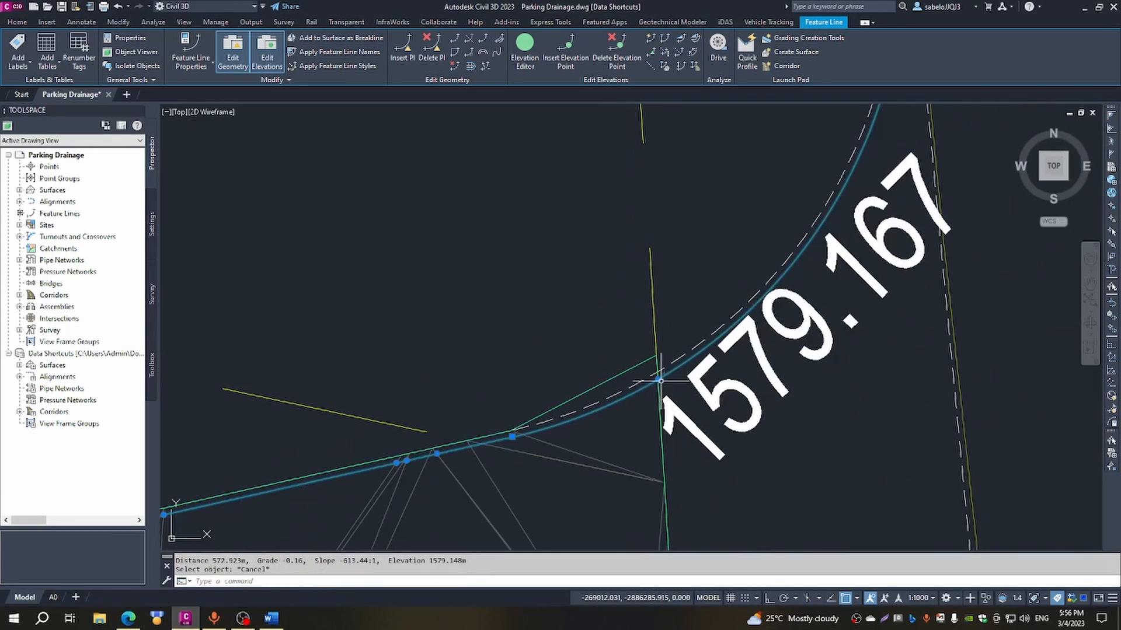
scroll(659, 381, "down", 4)
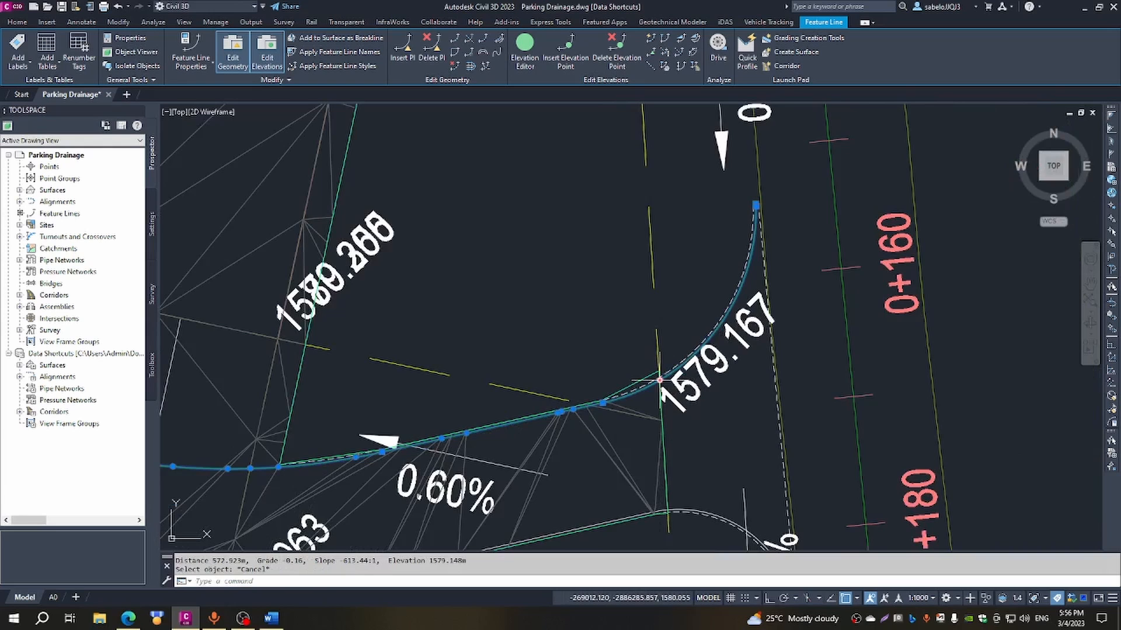
scroll(659, 380, "down", 8)
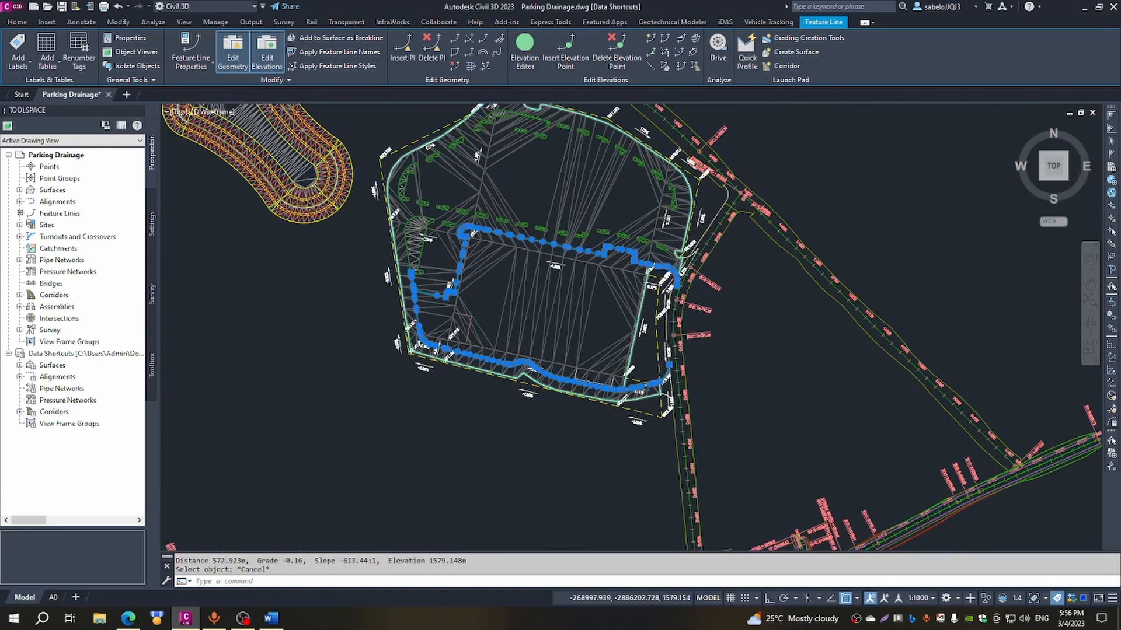
scroll(673, 271, "up", 8)
scroll(673, 271, "up", 3)
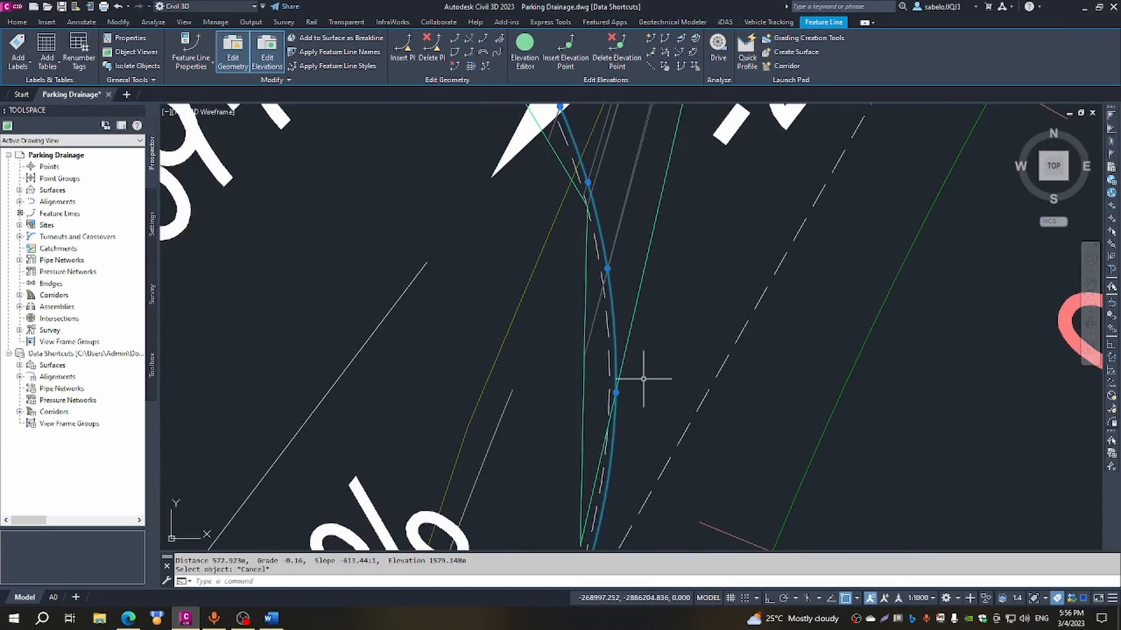
scroll(642, 378, "down", 2)
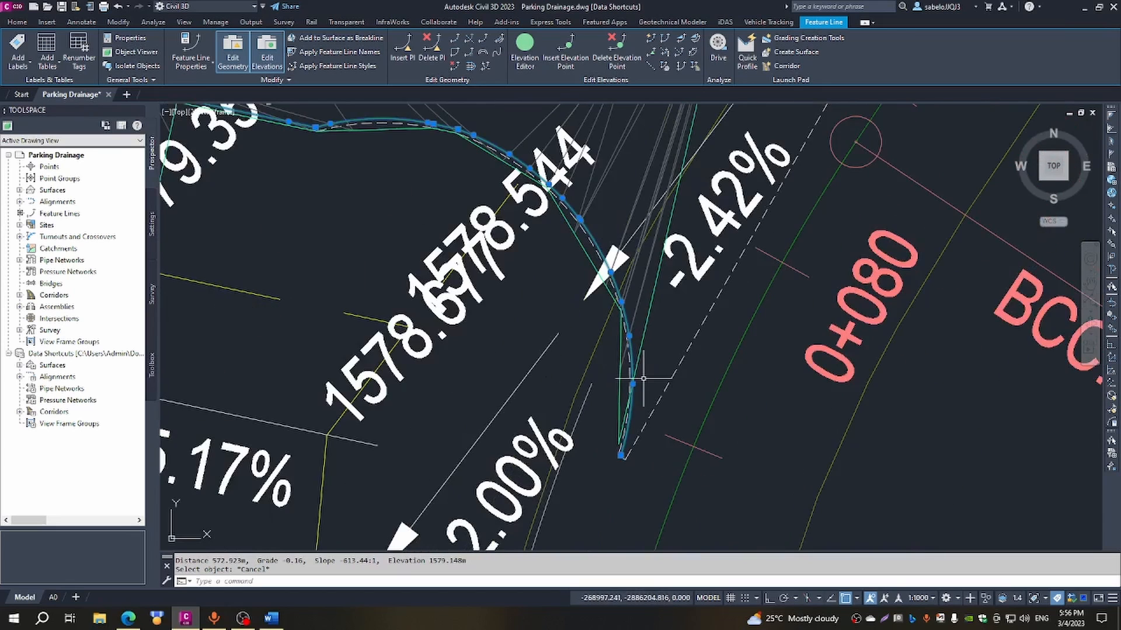
left_click(565, 48)
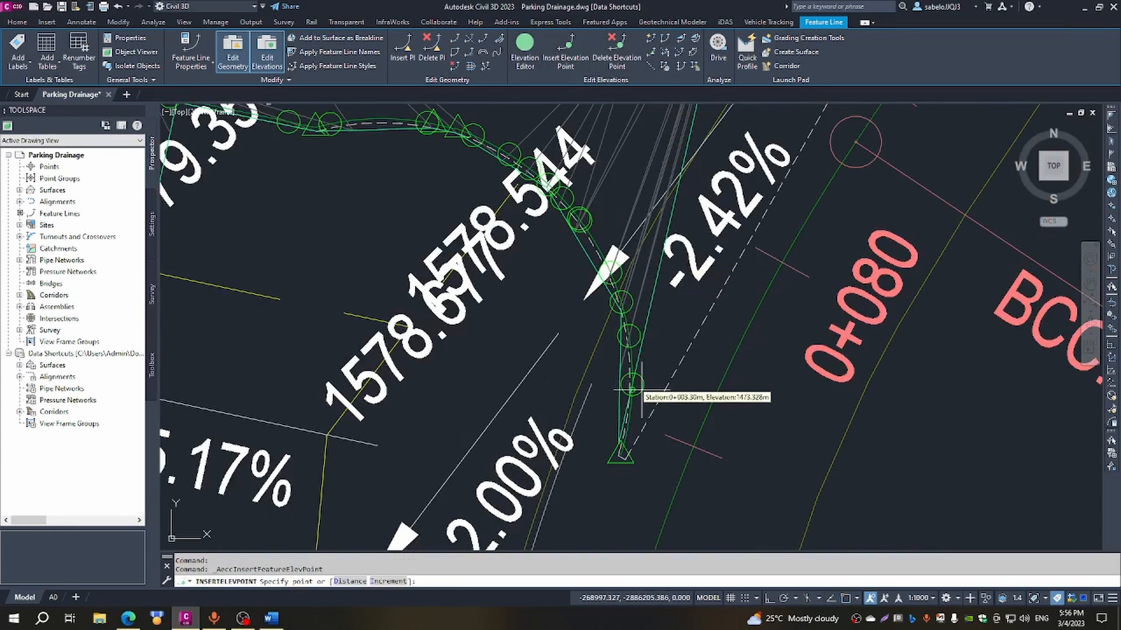
scroll(642, 421, "up", 5)
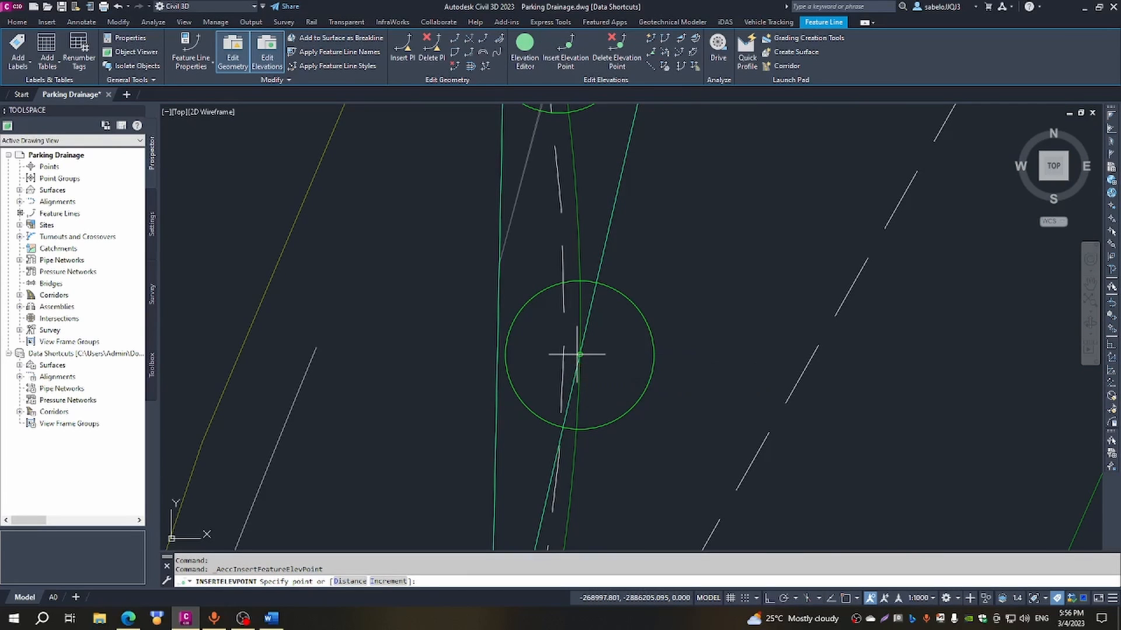
key("F3")
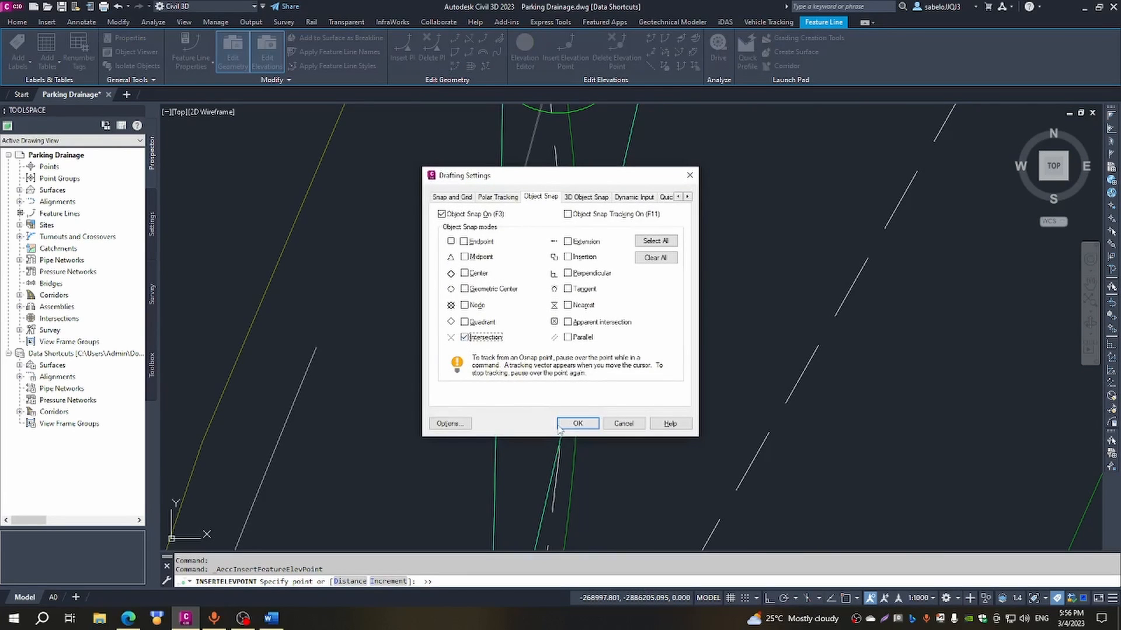
left_click(560, 427)
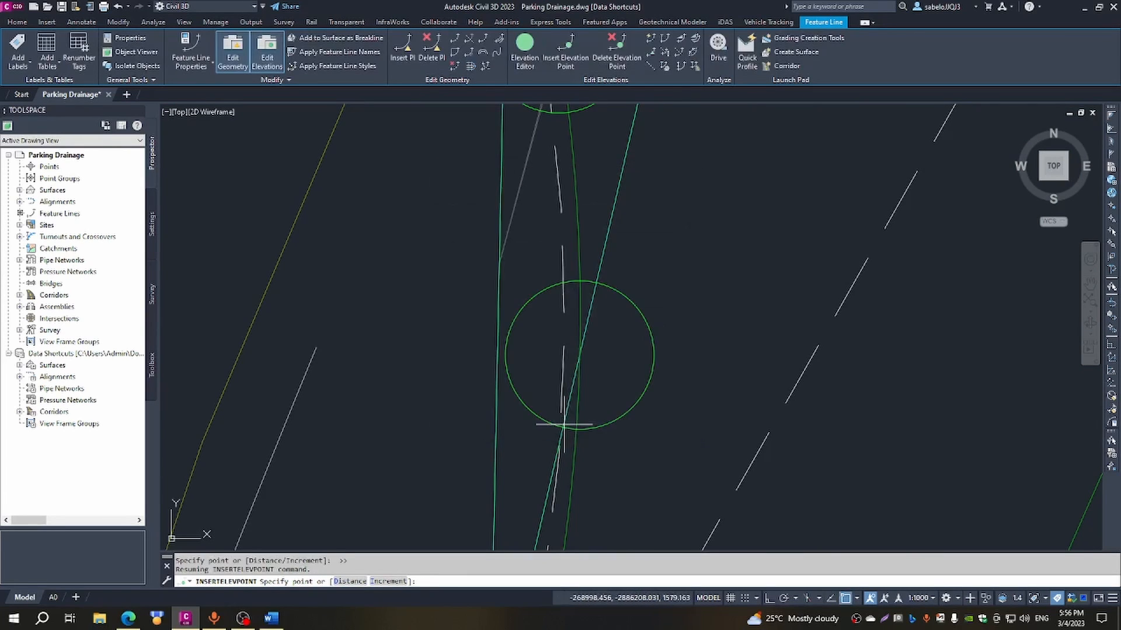
left_click(561, 361)
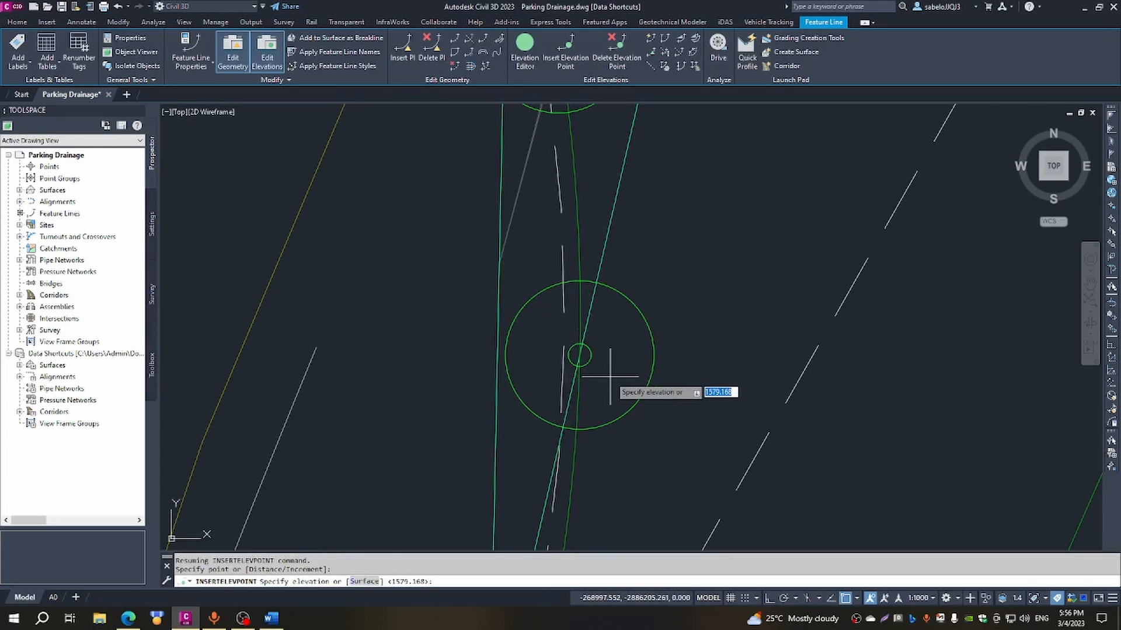
key("Return")
key("Escape")
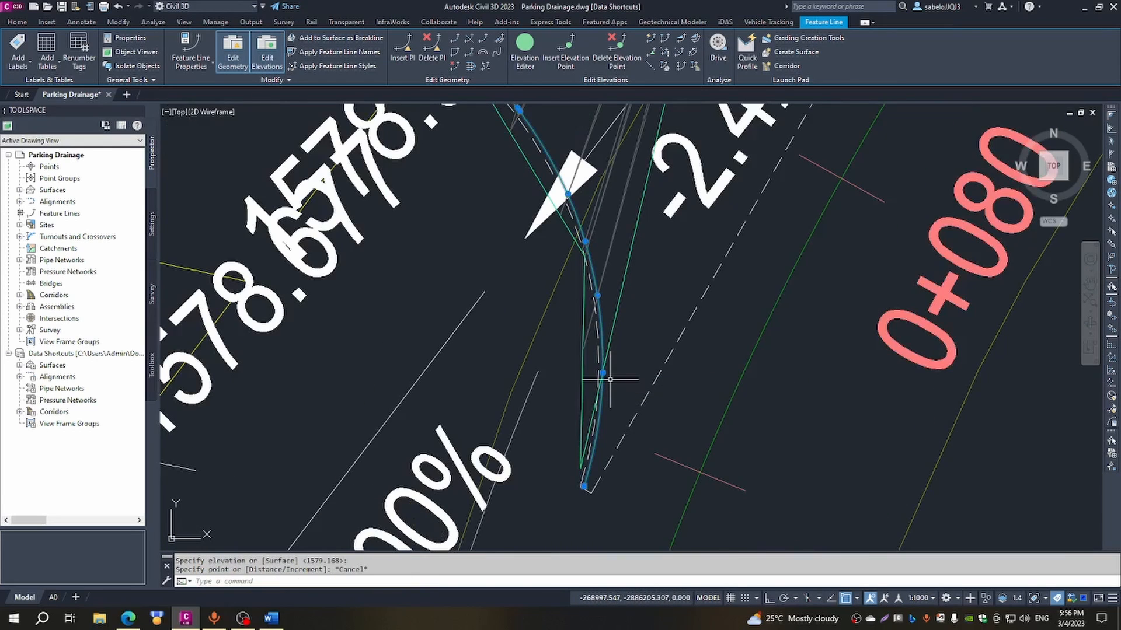
Set the elevation of the feature line's end vertex beside the road near 0+080 from the Design 2 surface, 1579.923, with Quick Elevation Edit.
scroll(610, 380, "down", 2)
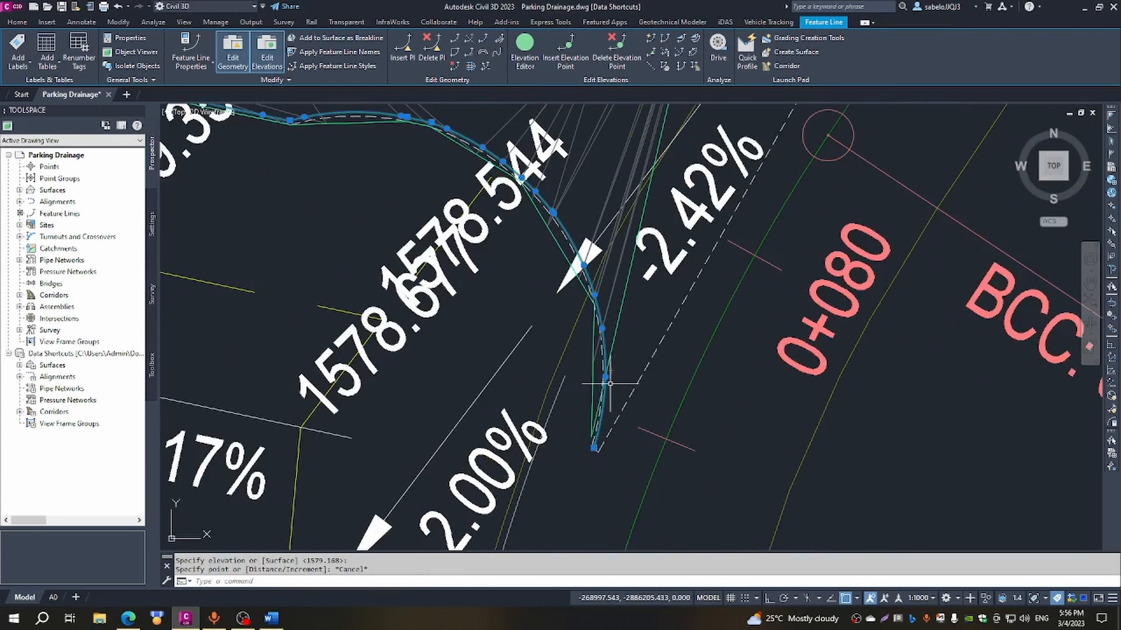
left_click(652, 38)
scroll(594, 449, "up", 4)
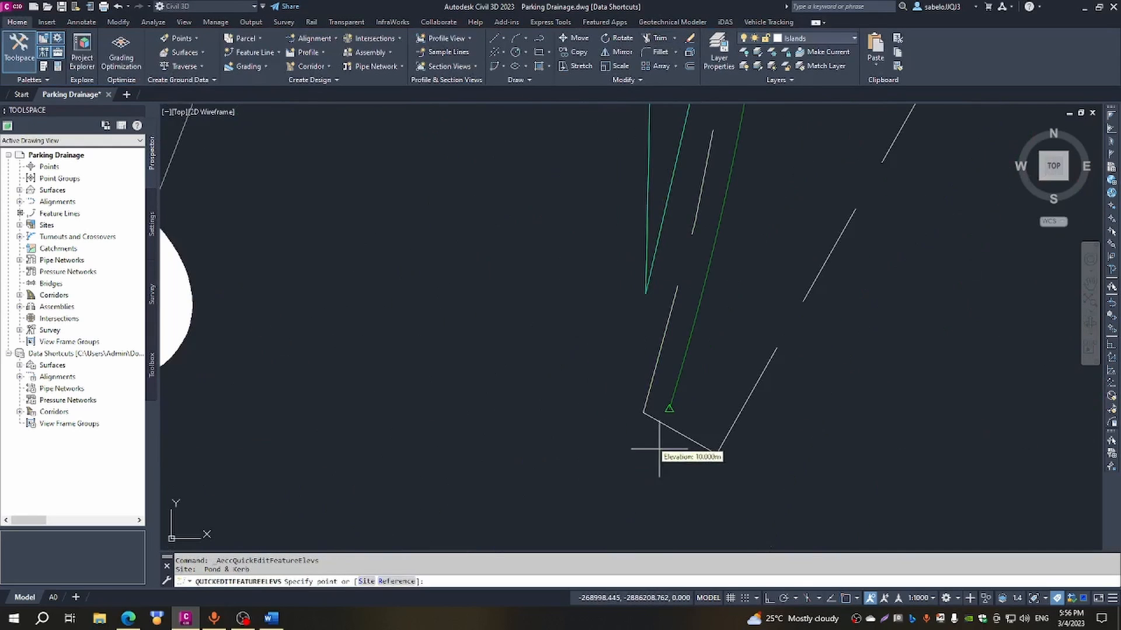
left_click(668, 411)
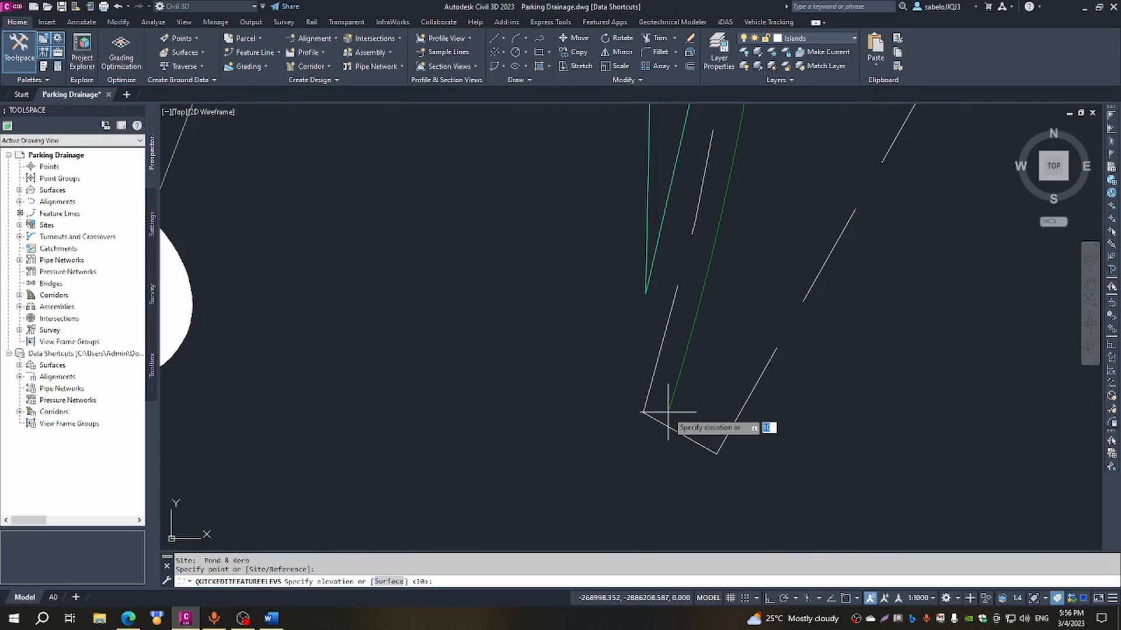
type("s")
key("Return")
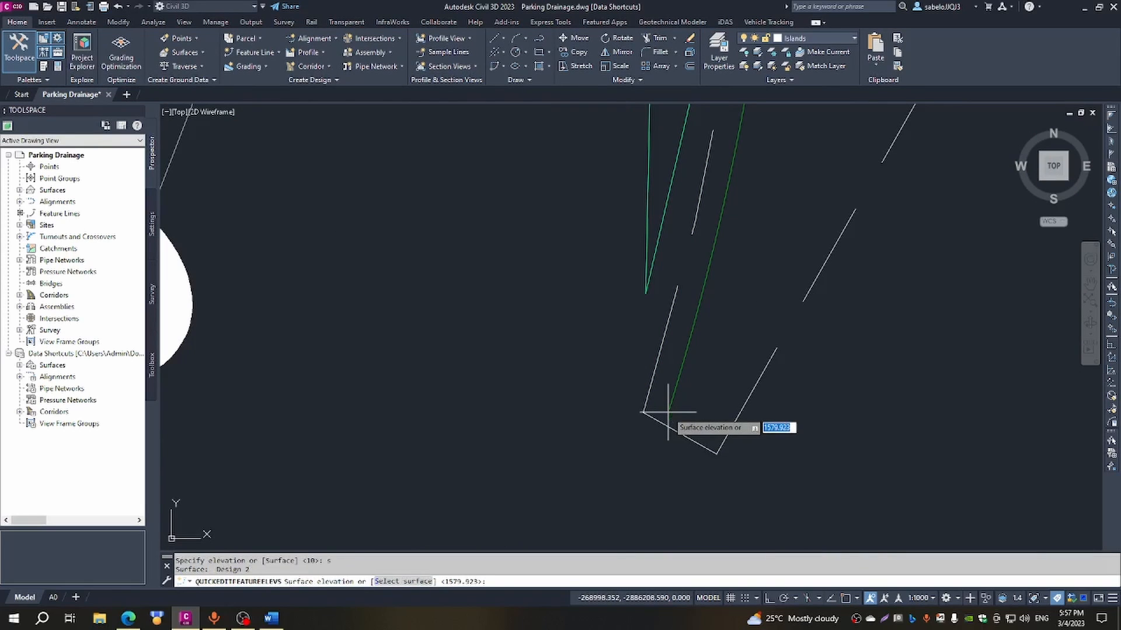
key("Return")
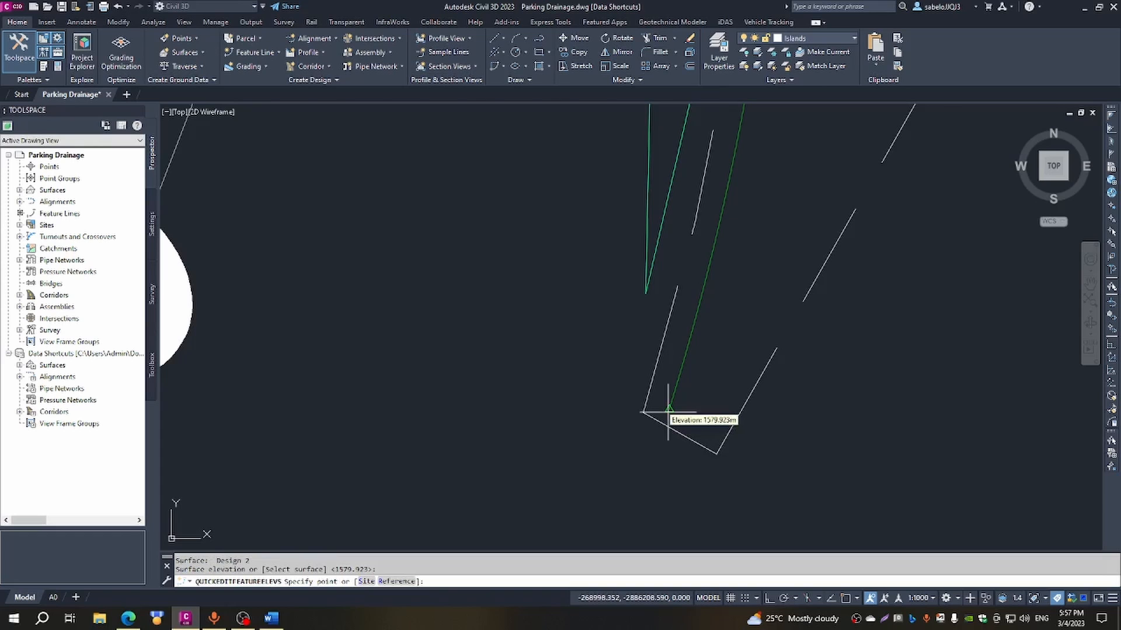
key("Escape")
Open the kerb feature line in the Object Viewer, tilt it to a 3D view, and close the viewer.
scroll(689, 387, "up", 2)
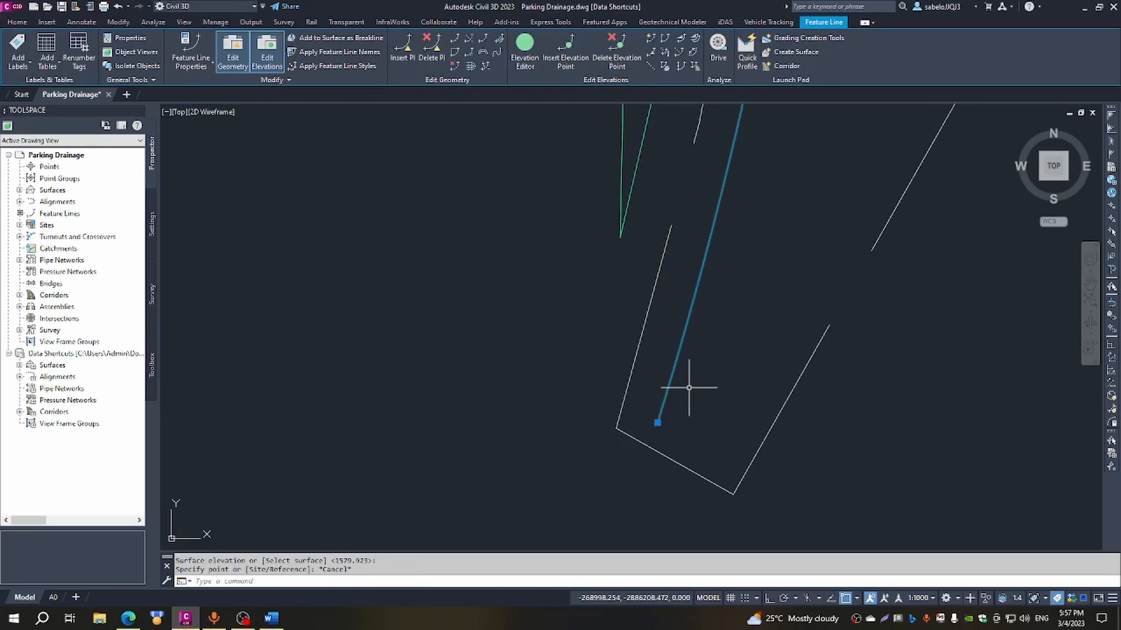
scroll(689, 388, "up", 1)
scroll(688, 387, "down", 5)
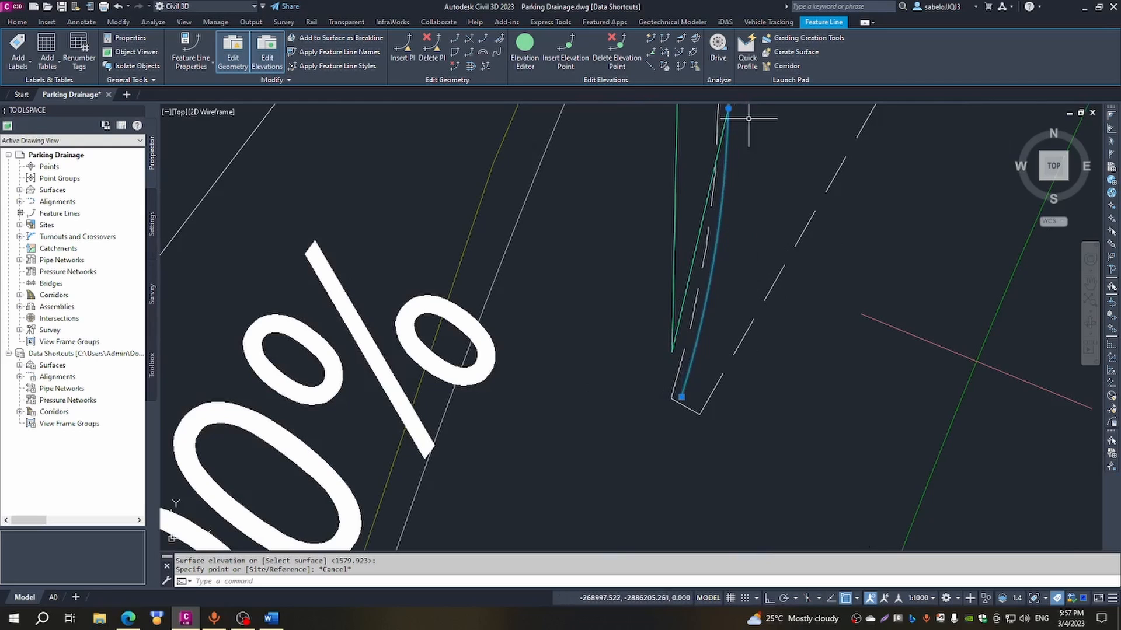
scroll(749, 118, "down", 4)
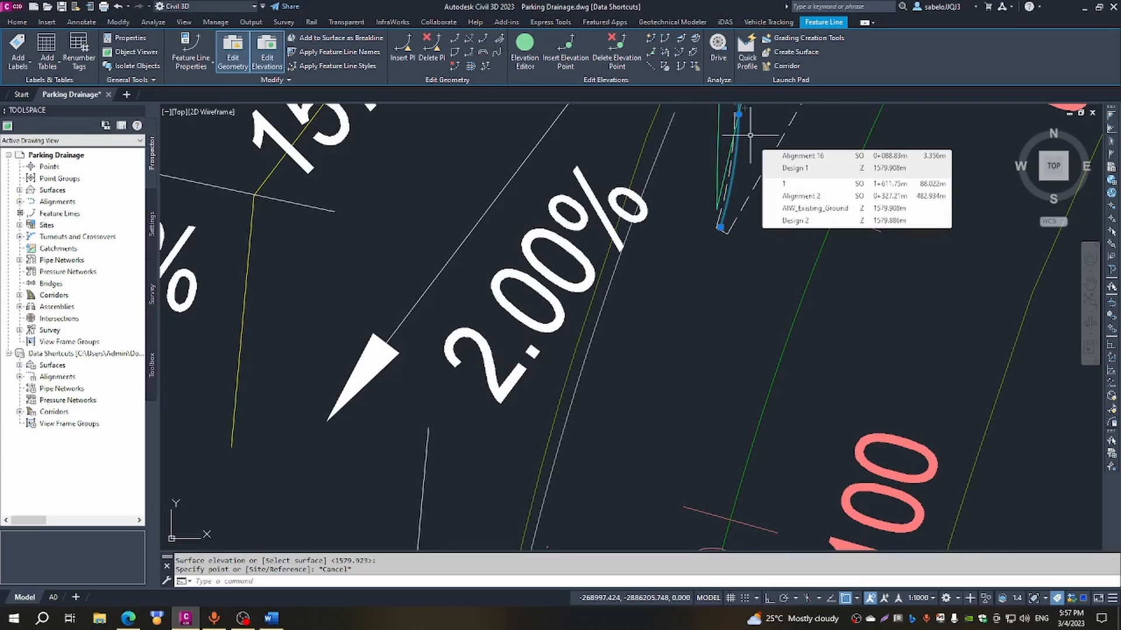
right_click(751, 156)
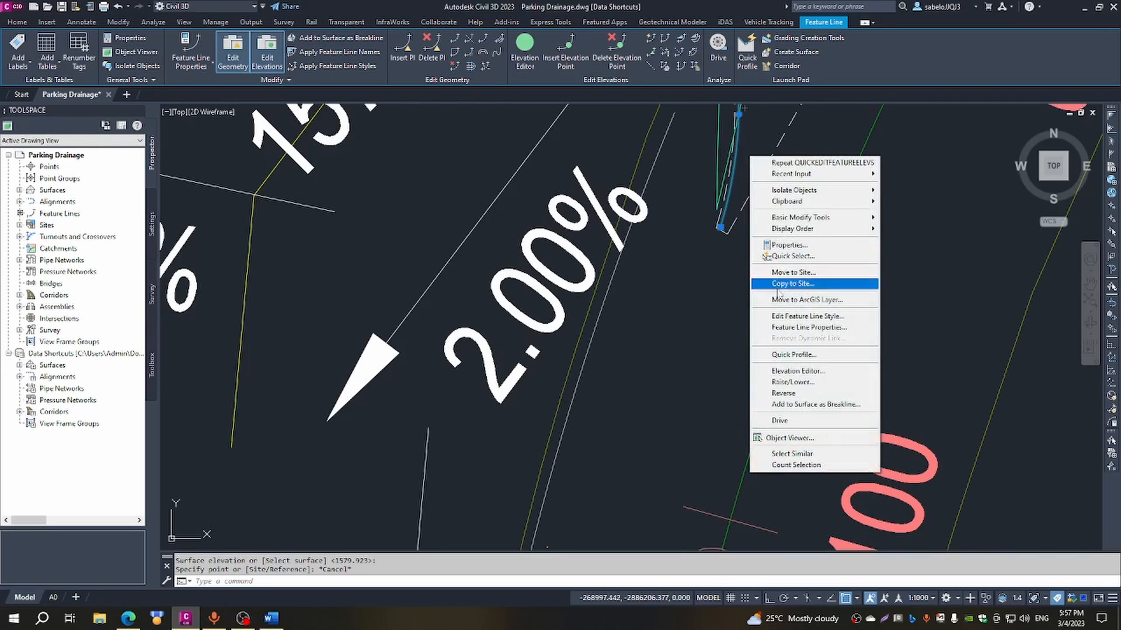
left_click(792, 439)
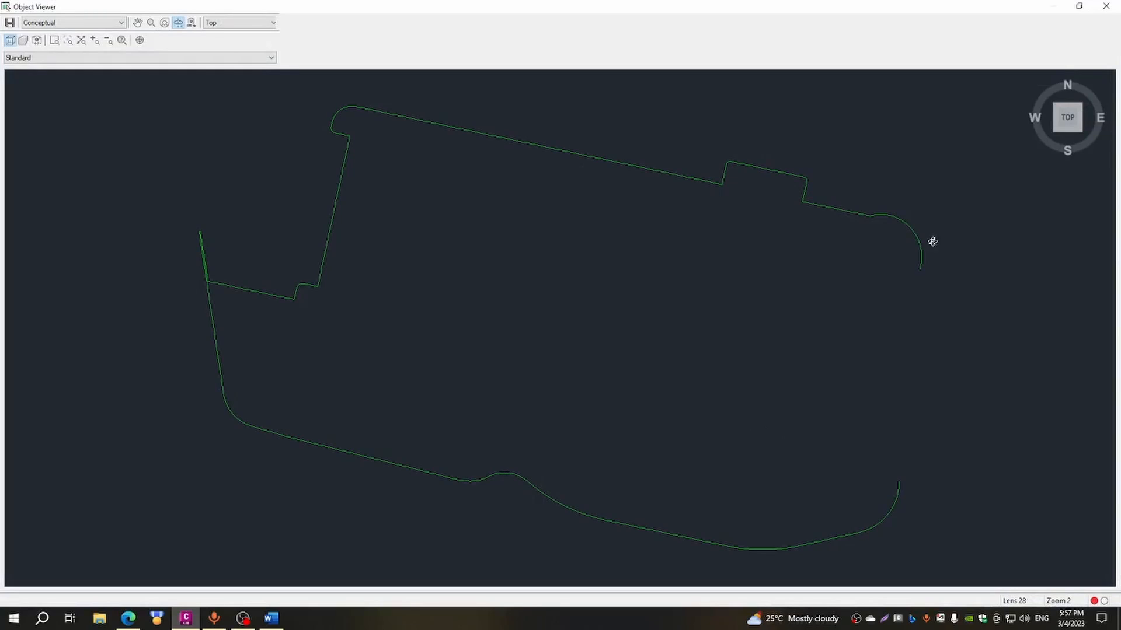
left_click(1055, 133)
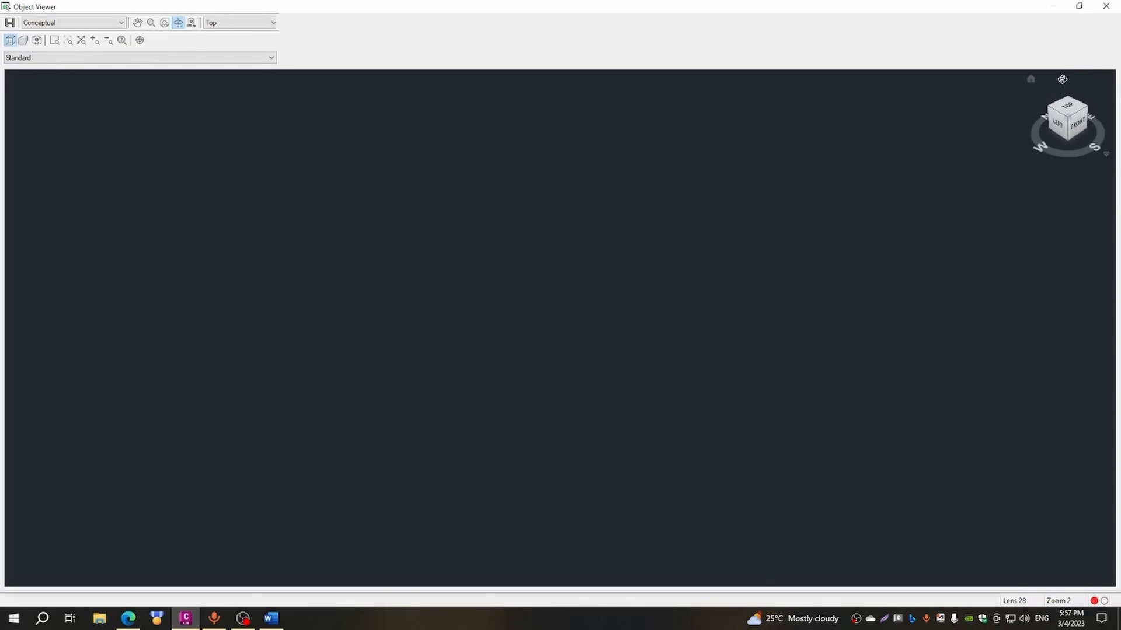
left_click(1109, 6)
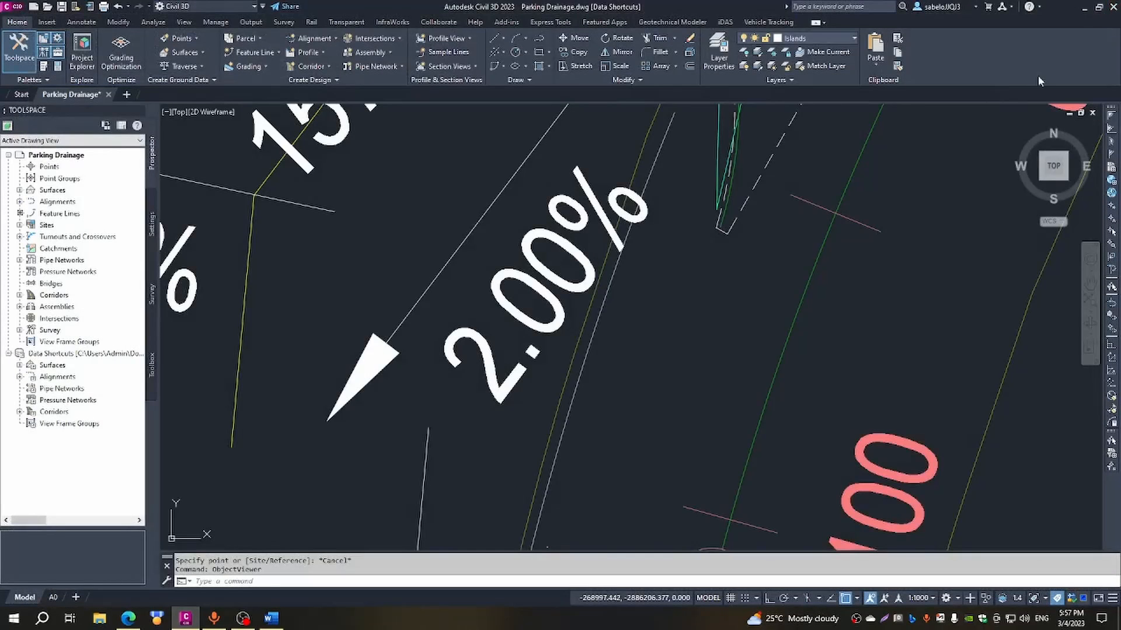
Reopen the kerb feature line in the Object Viewer and examine its elevations along both arms and the road-side ends in 3D.
scroll(771, 201, "down", 6)
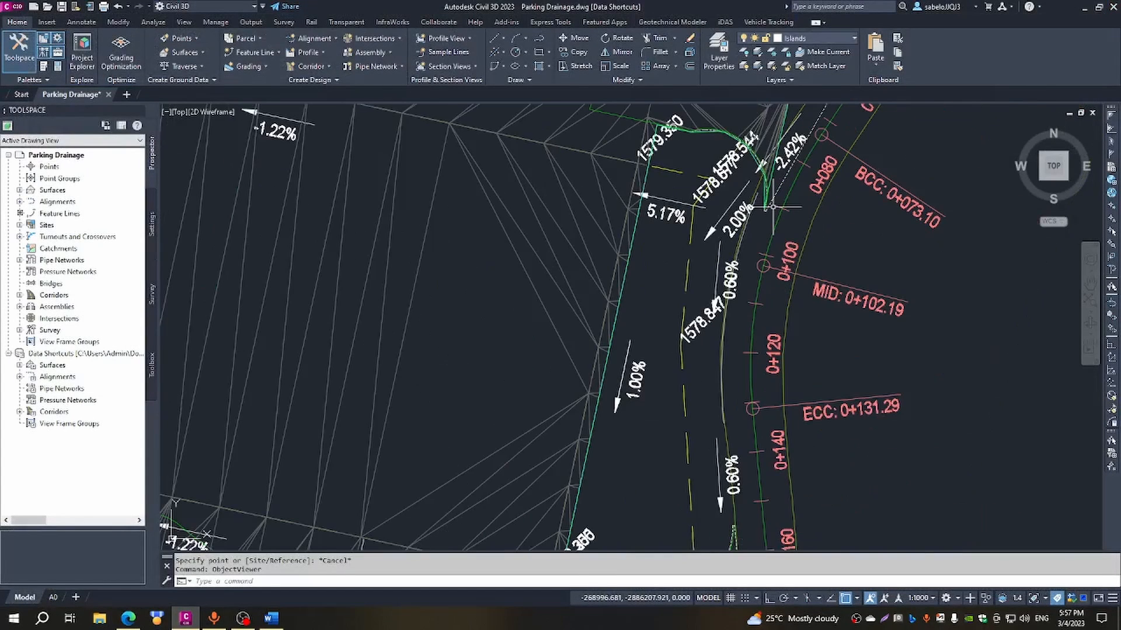
left_click(613, 112)
right_click(611, 114)
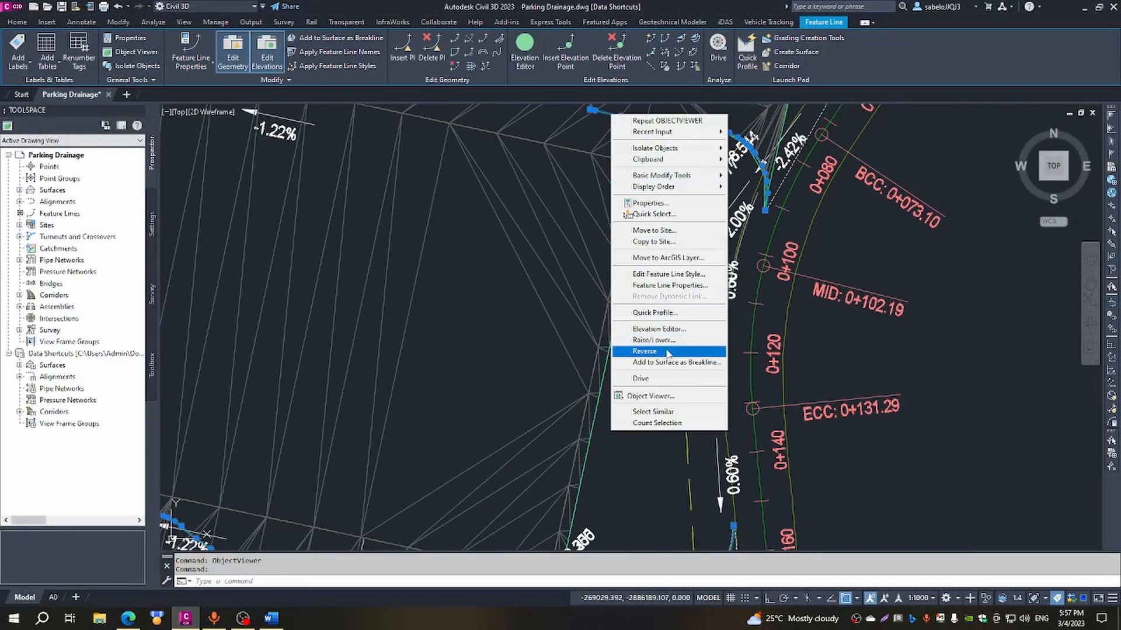
left_click(650, 397)
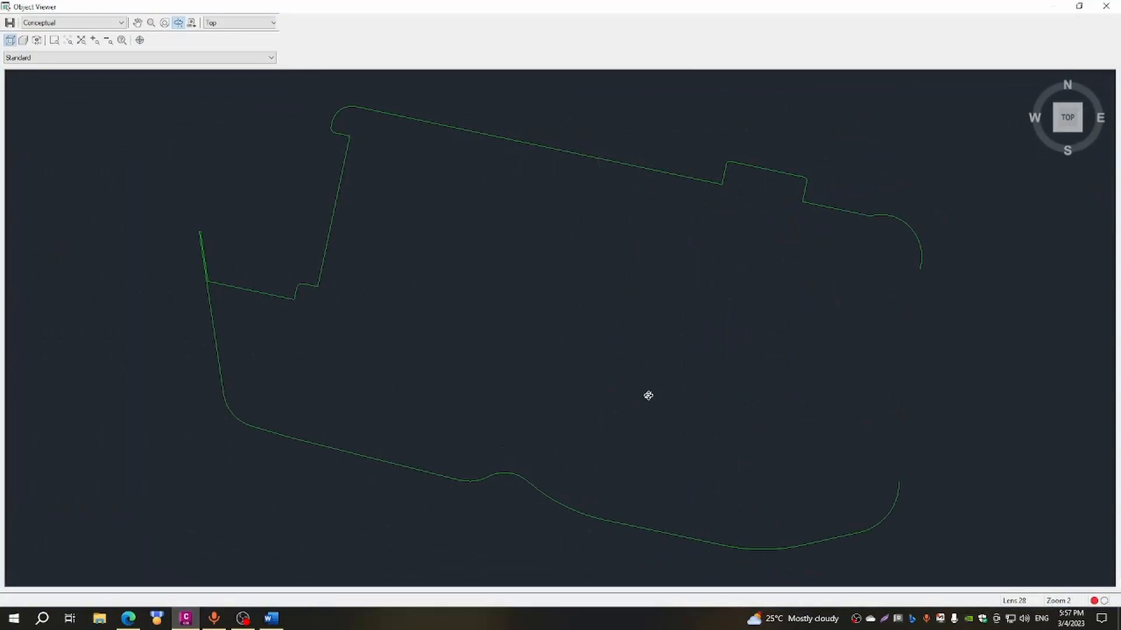
left_click(1056, 136)
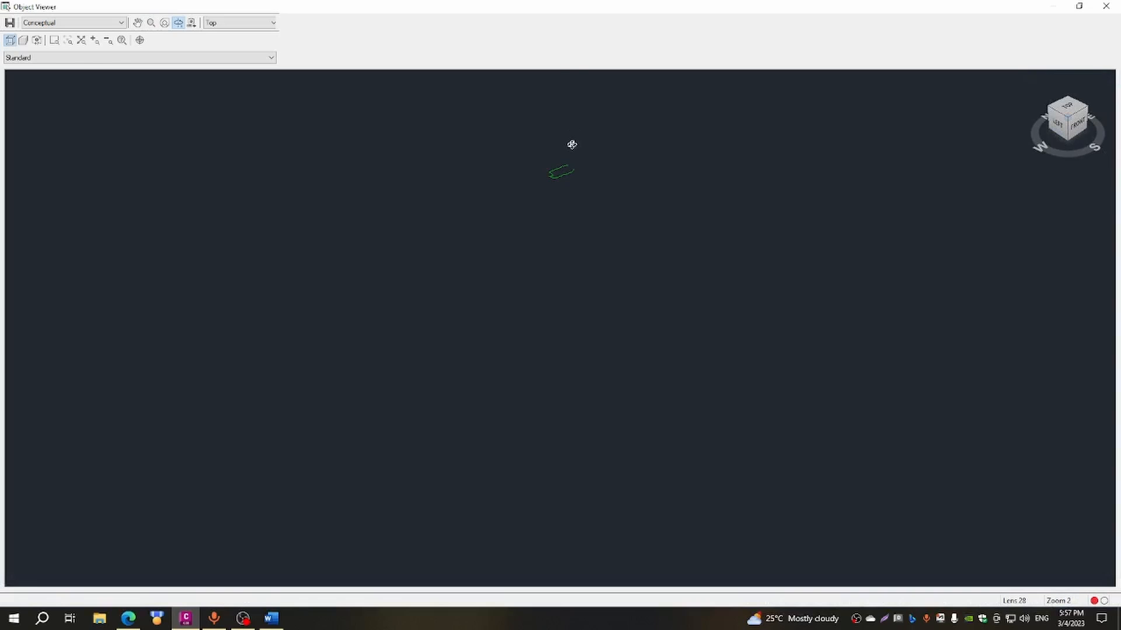
left_click(139, 24)
left_click_drag(554, 130, 532, 269)
scroll(544, 231, "up", 3)
left_click_drag(543, 214, 545, 403)
scroll(495, 278, "up", 3)
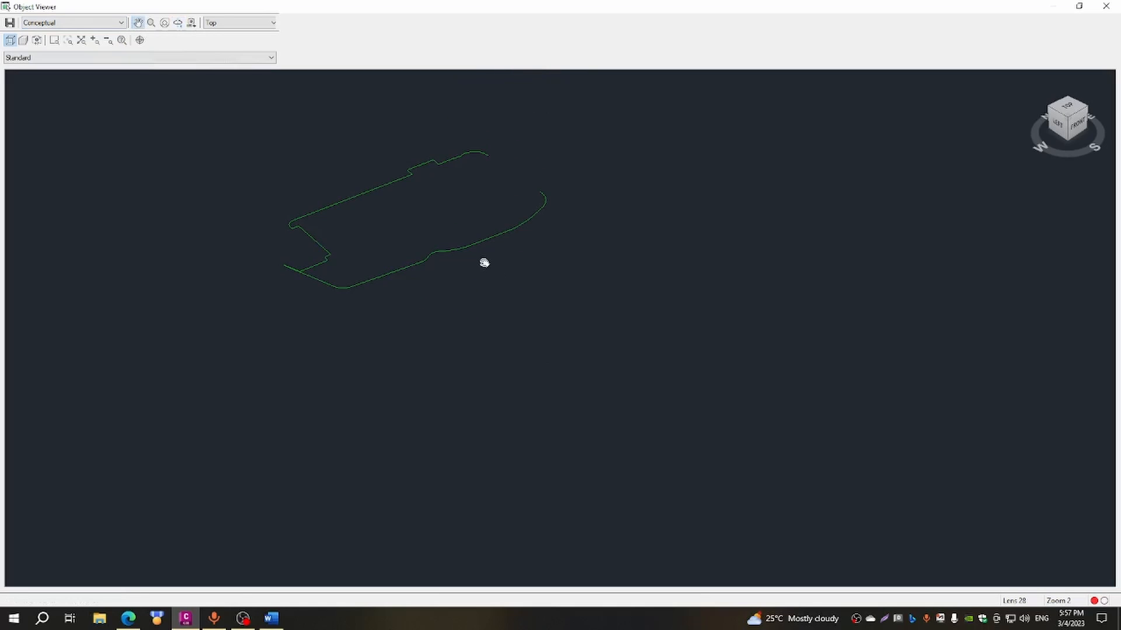
left_click_drag(484, 262, 546, 398)
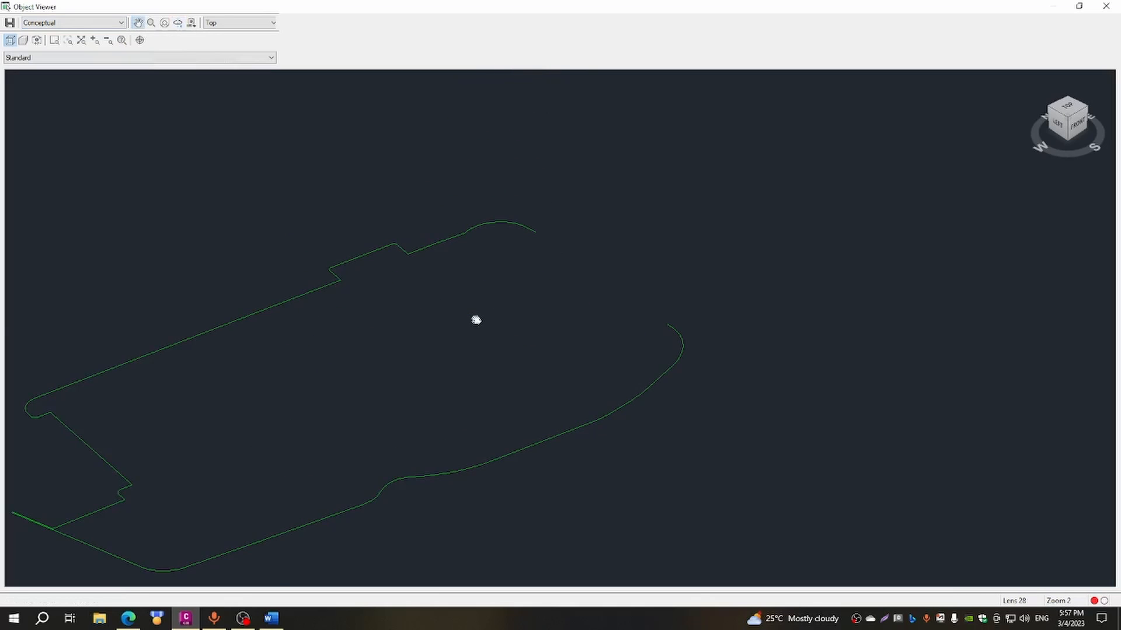
scroll(477, 320, "up", 2)
scroll(477, 319, "down", 3)
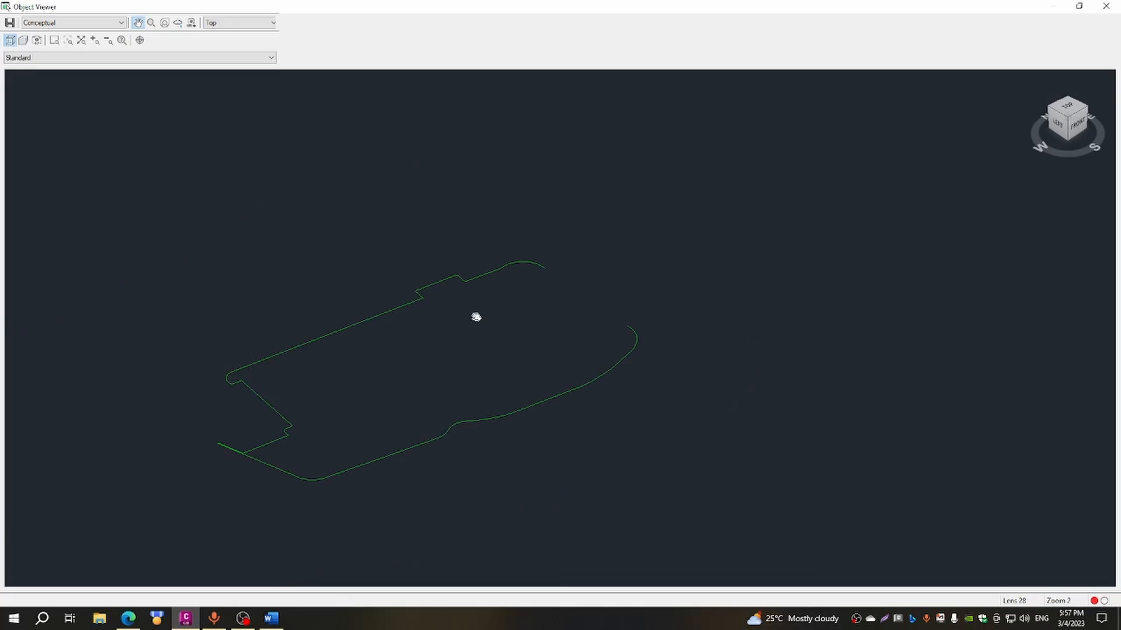
right_click(477, 316)
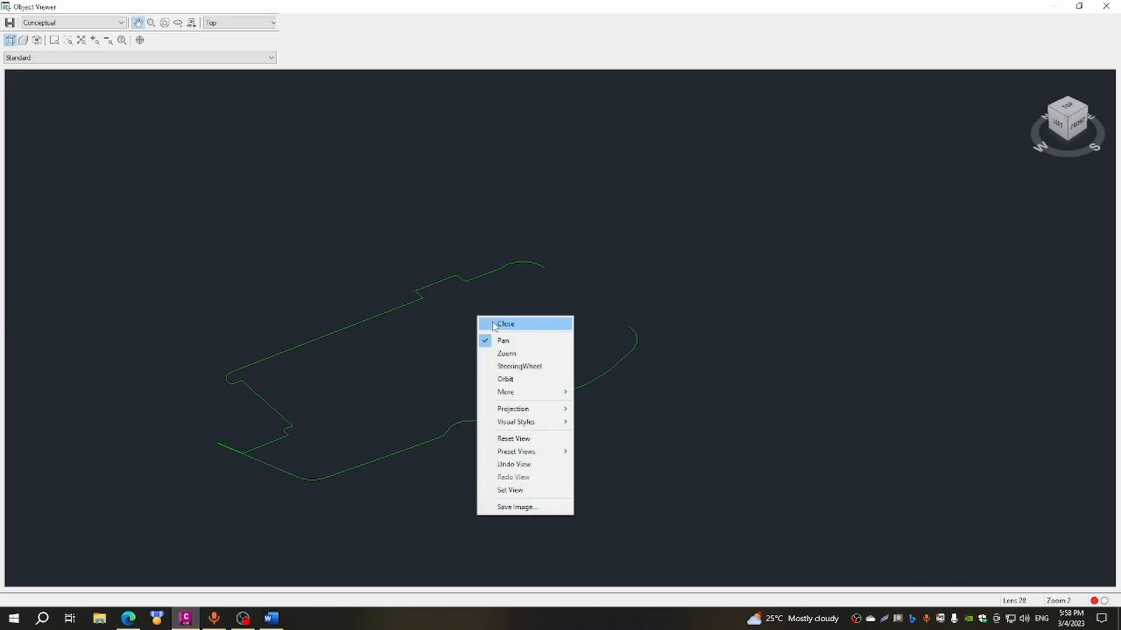
left_click(502, 324)
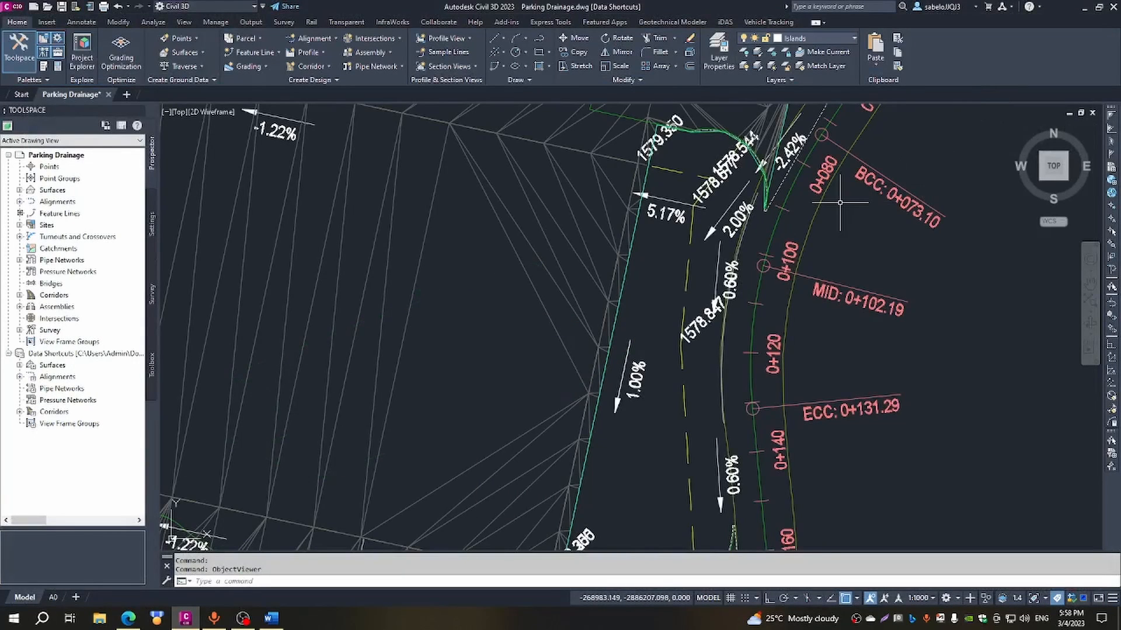
Convert the north parking edge polyline near 1+420 to a feature line in the Pond & Kerb site, style Basic Feature Line, keeping its entity layer.
scroll(806, 133, "down", 5)
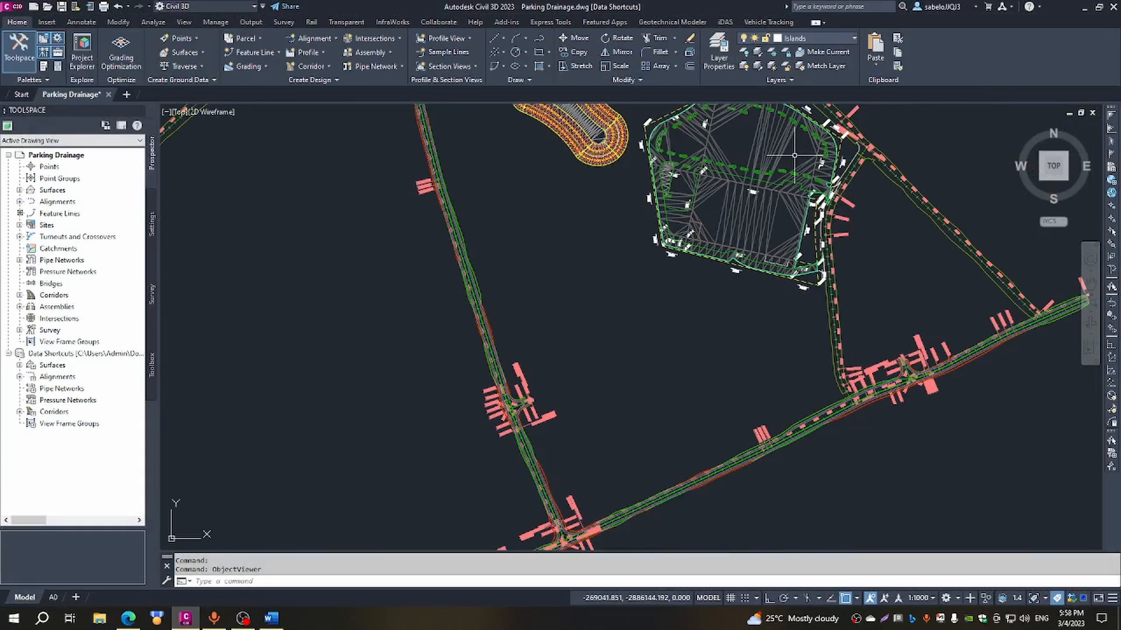
left_click(1090, 285)
left_click_drag(752, 156, 742, 282)
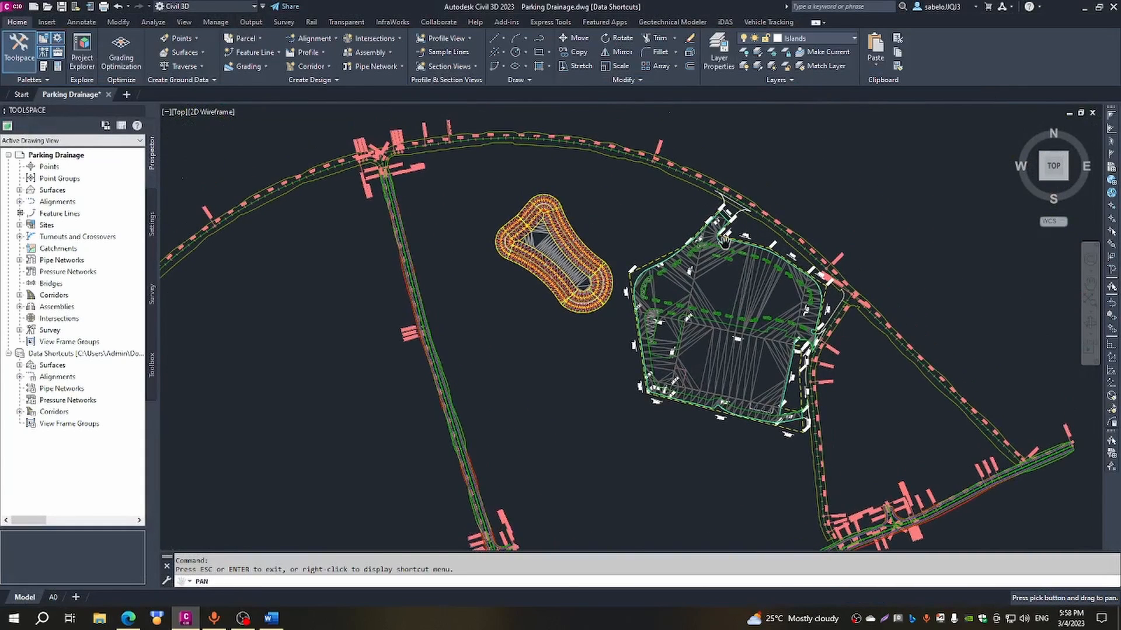
scroll(727, 238, "up", 6)
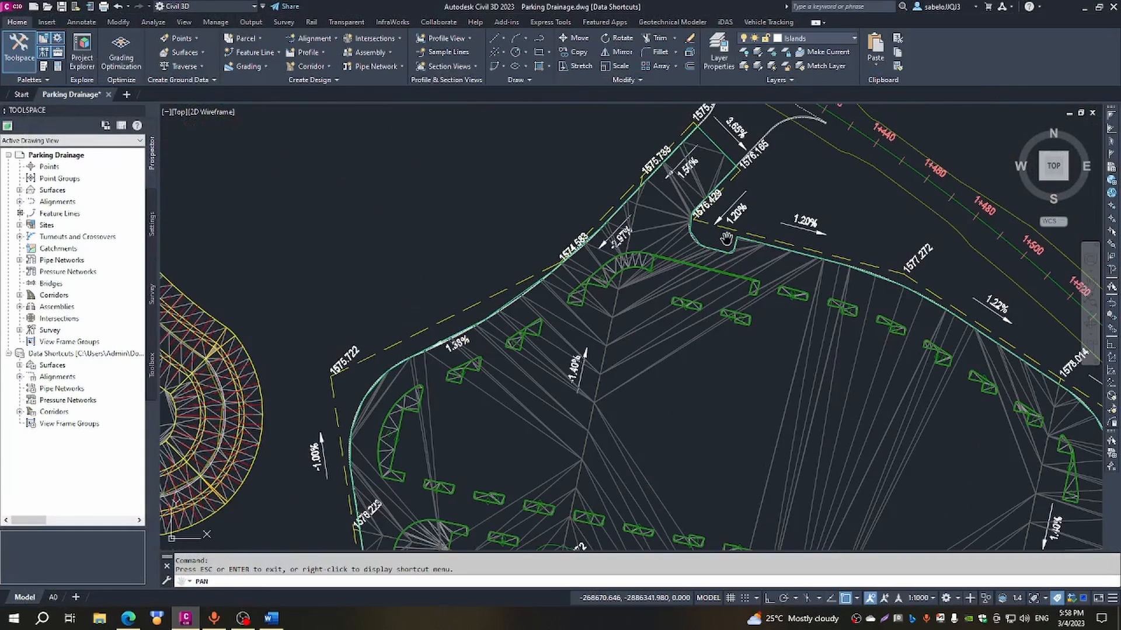
scroll(741, 130, "up", 5)
right_click(751, 135)
left_click(765, 143)
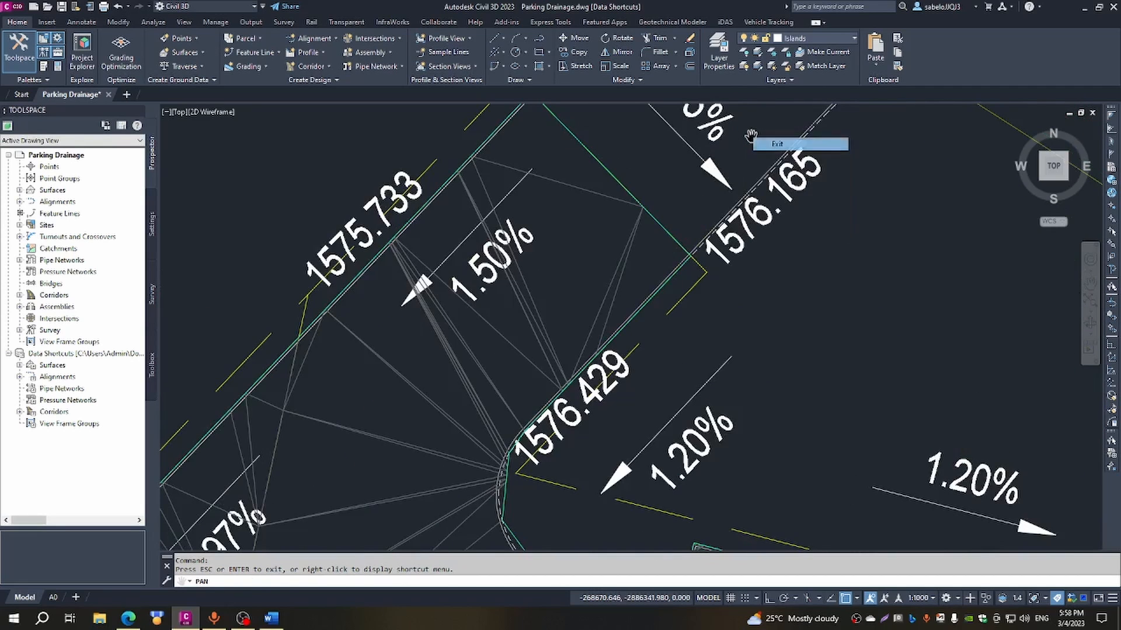
left_click(779, 158)
scroll(779, 158, "down", 3)
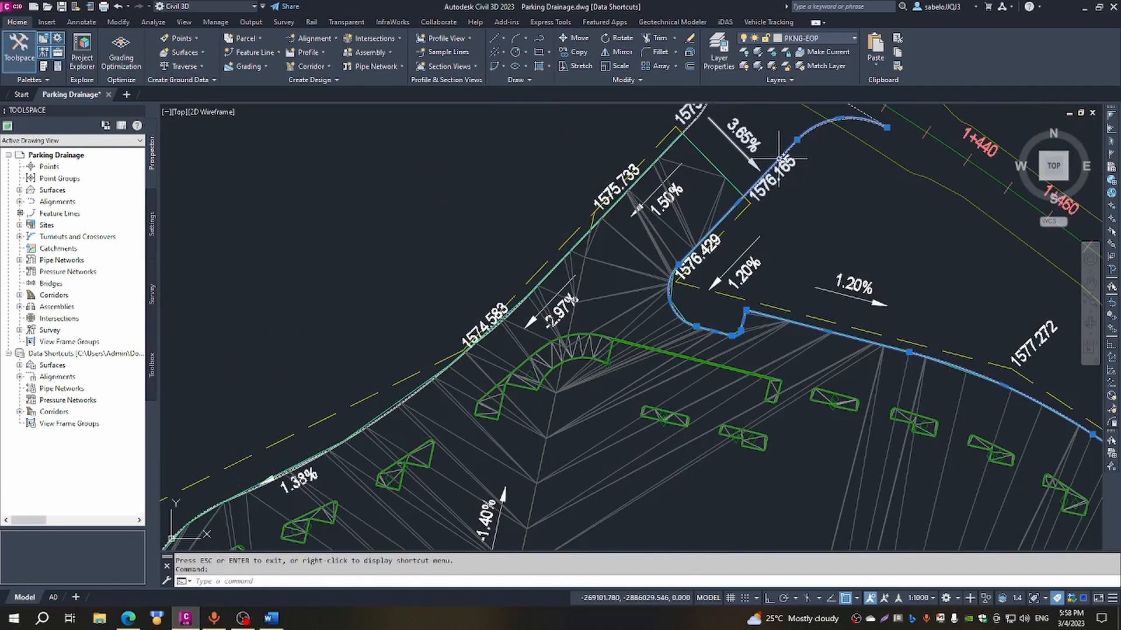
left_click(272, 53)
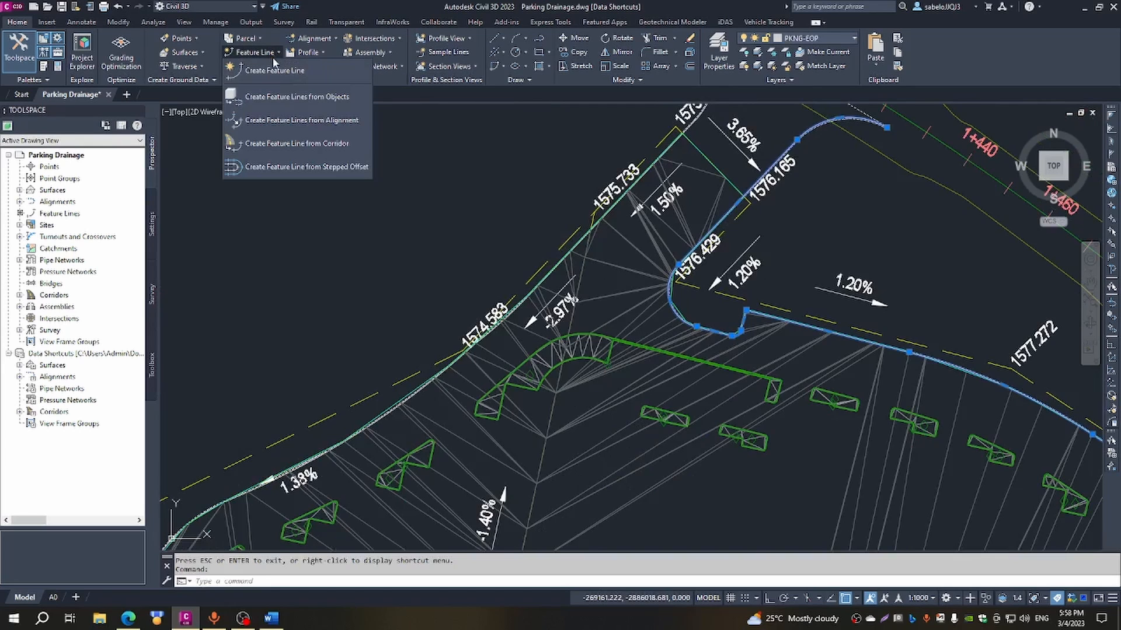
left_click(278, 96)
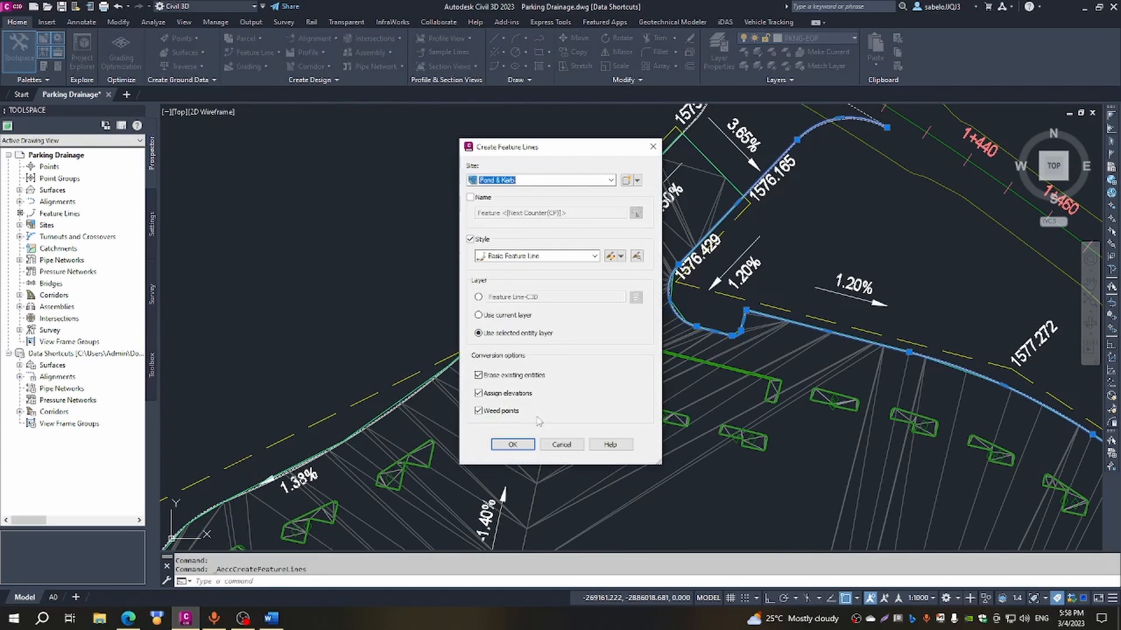
left_click(521, 445)
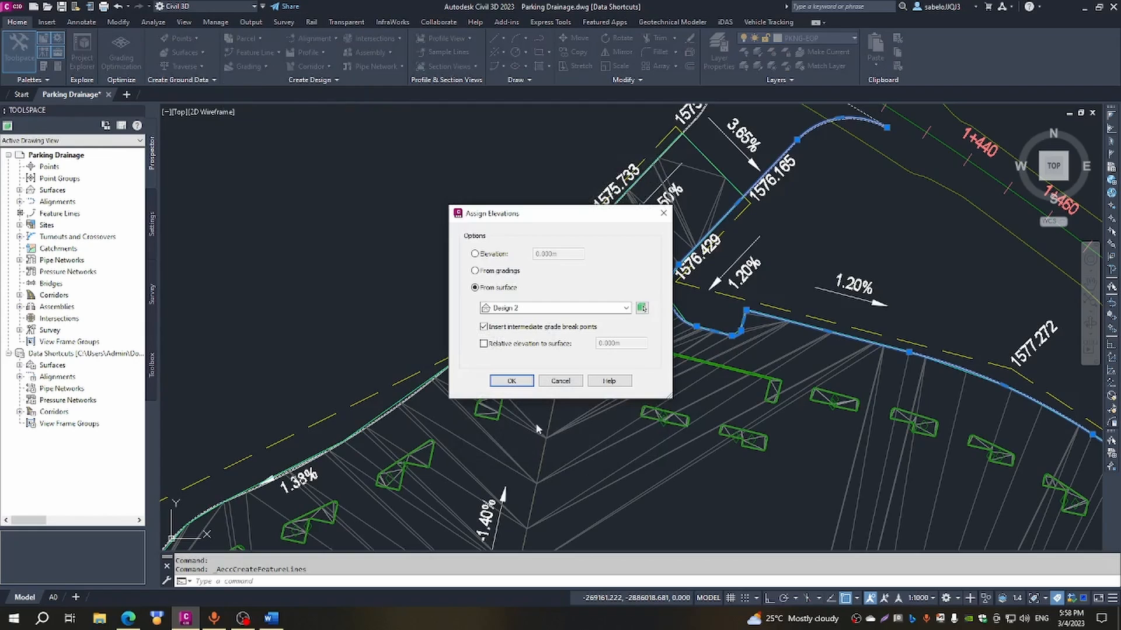
Assign the new feature line's elevations from the Drainage surface with intermediate grade break points, and accept the default vertex weeding.
left_click(626, 309)
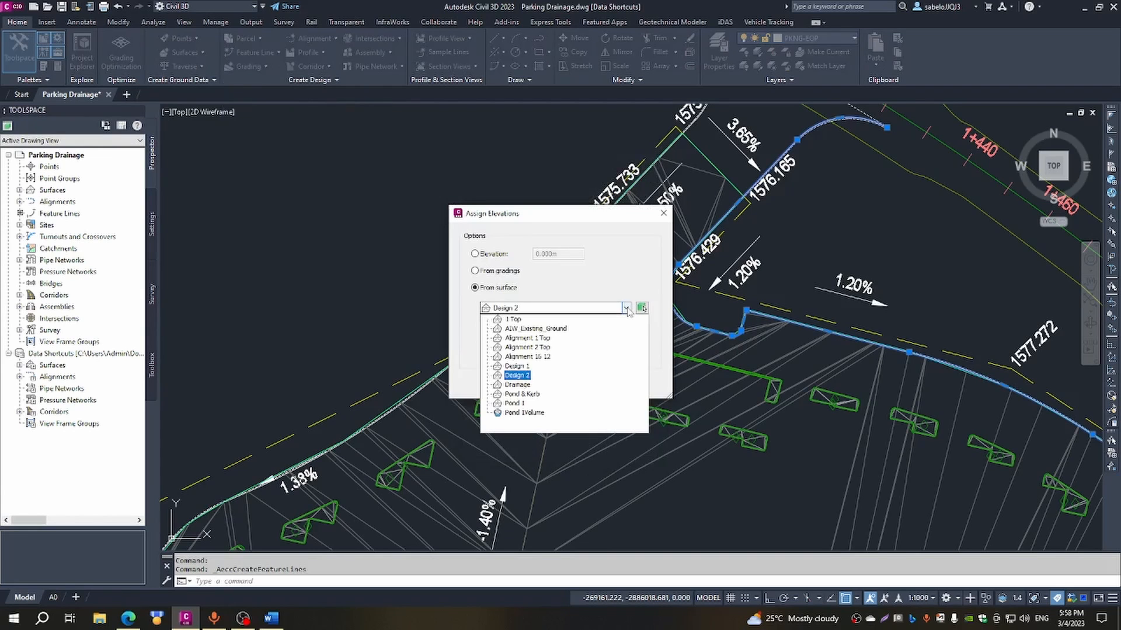
left_click(532, 388)
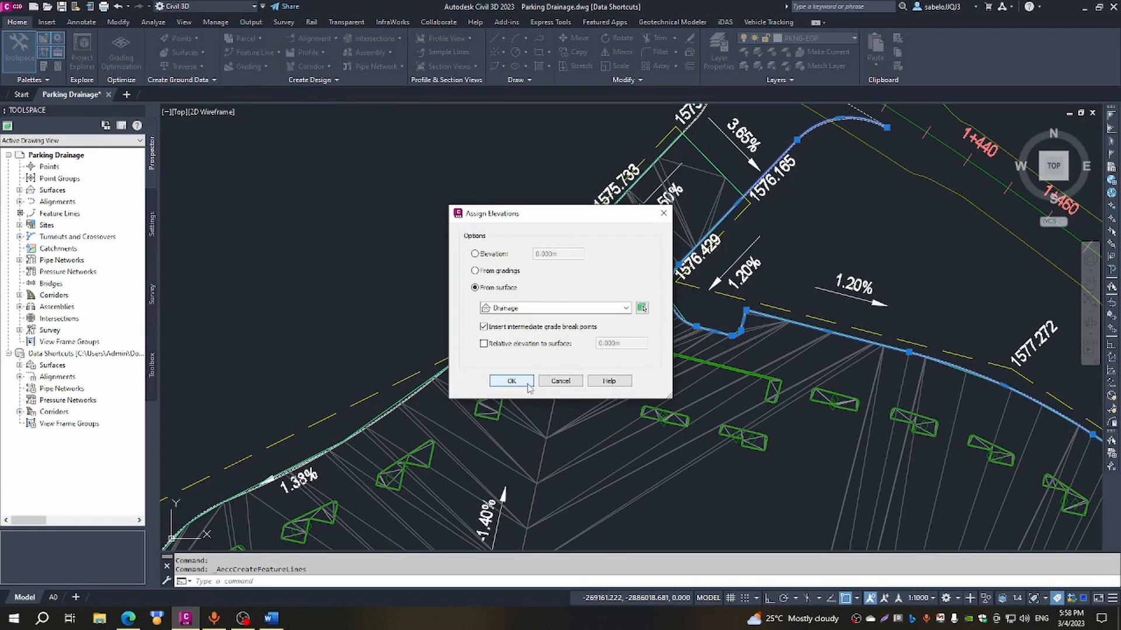
left_click(512, 381)
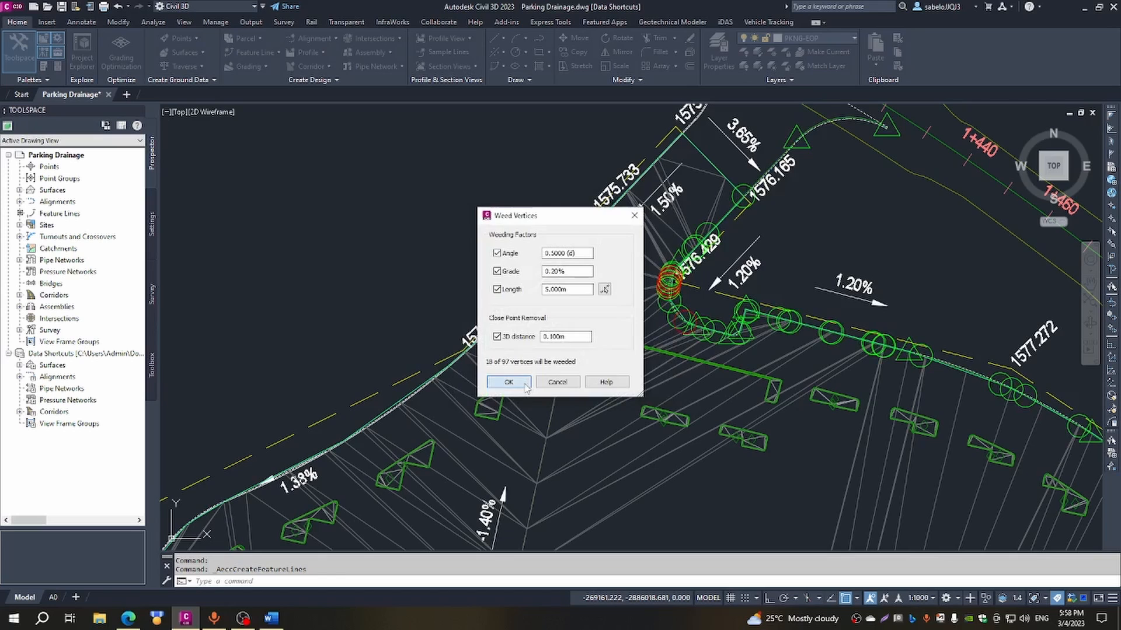
left_click(509, 383)
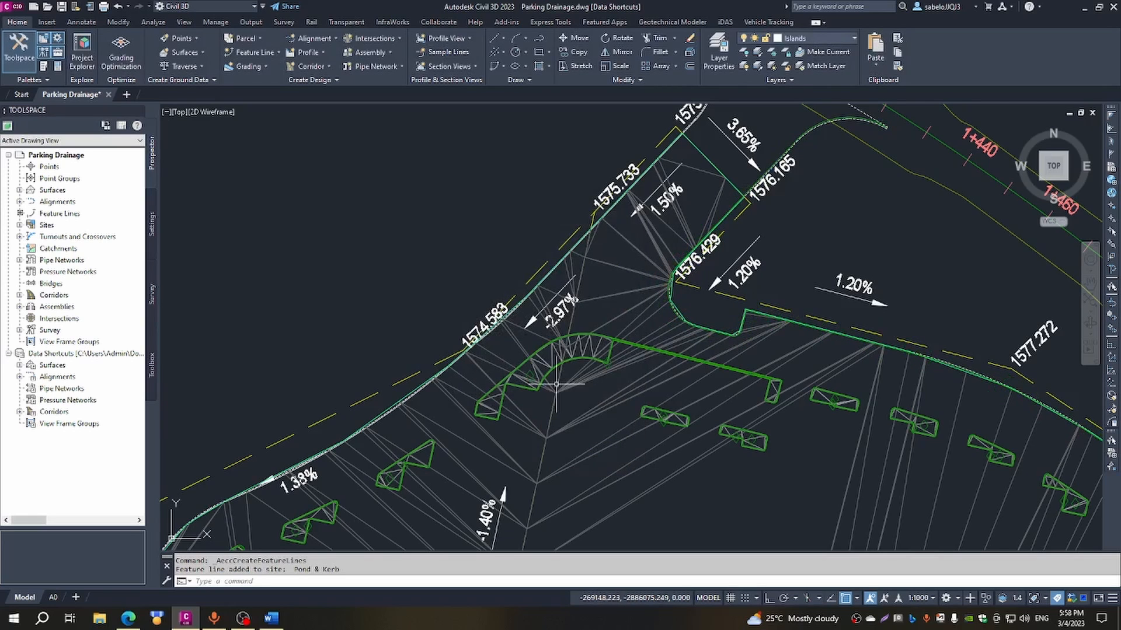
With object snap on, insert an elevation point at 1576.092 on the kerb feature line where it meets the parking boundary beside label 1576.165.
scroll(786, 320, "down", 5)
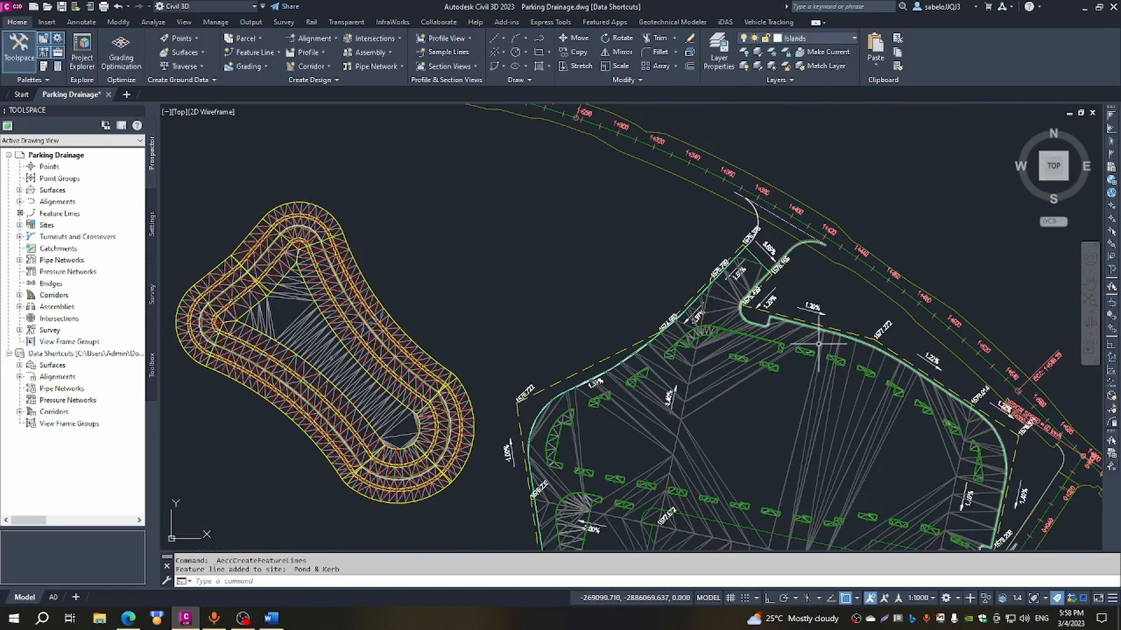
scroll(802, 242, "up", 3)
scroll(802, 242, "up", 4)
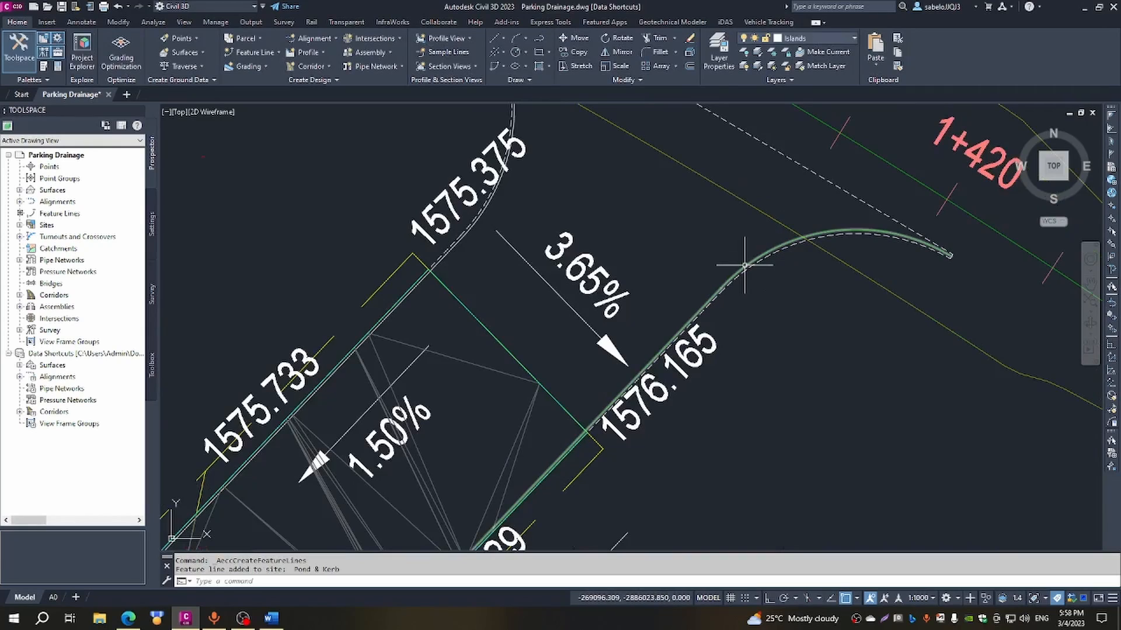
left_click(744, 264)
scroll(565, 433, "up", 6)
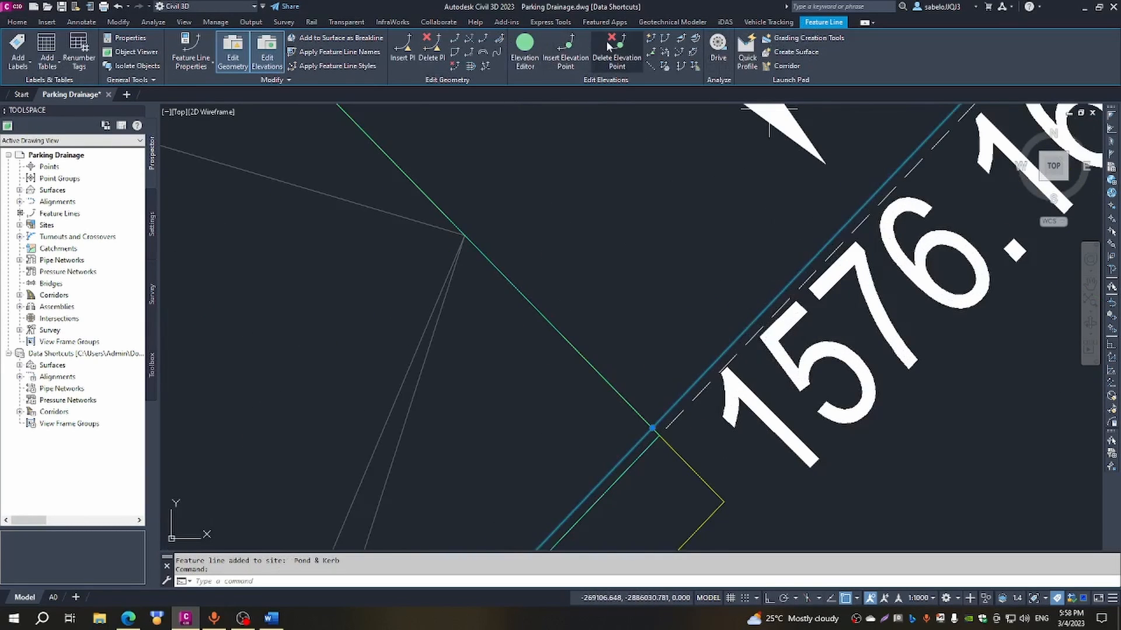
left_click(569, 51)
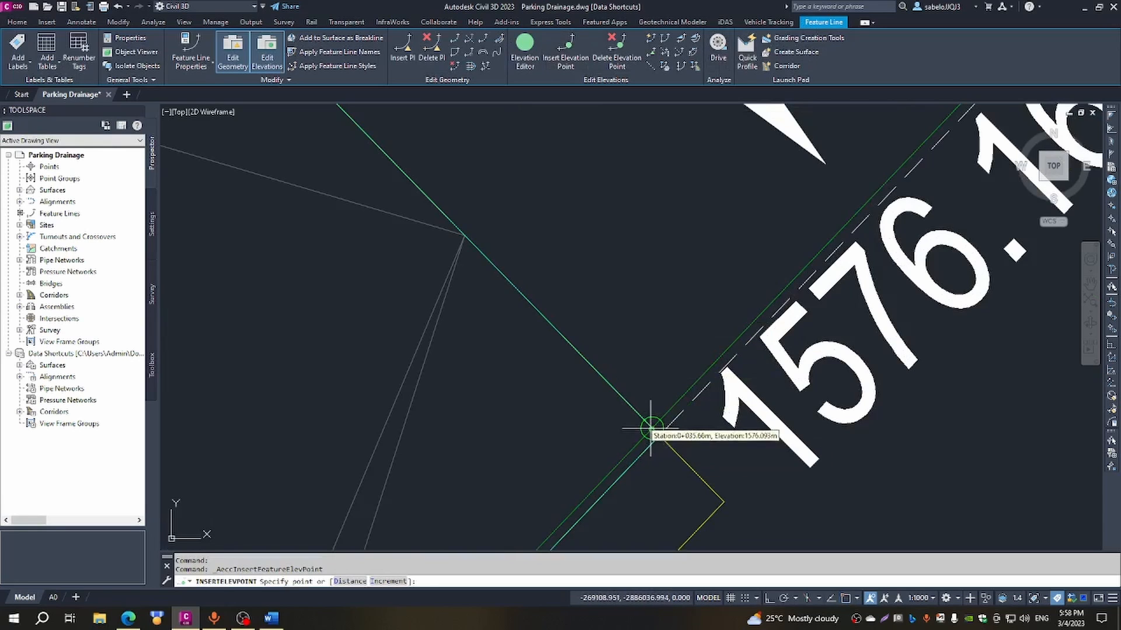
key("F3")
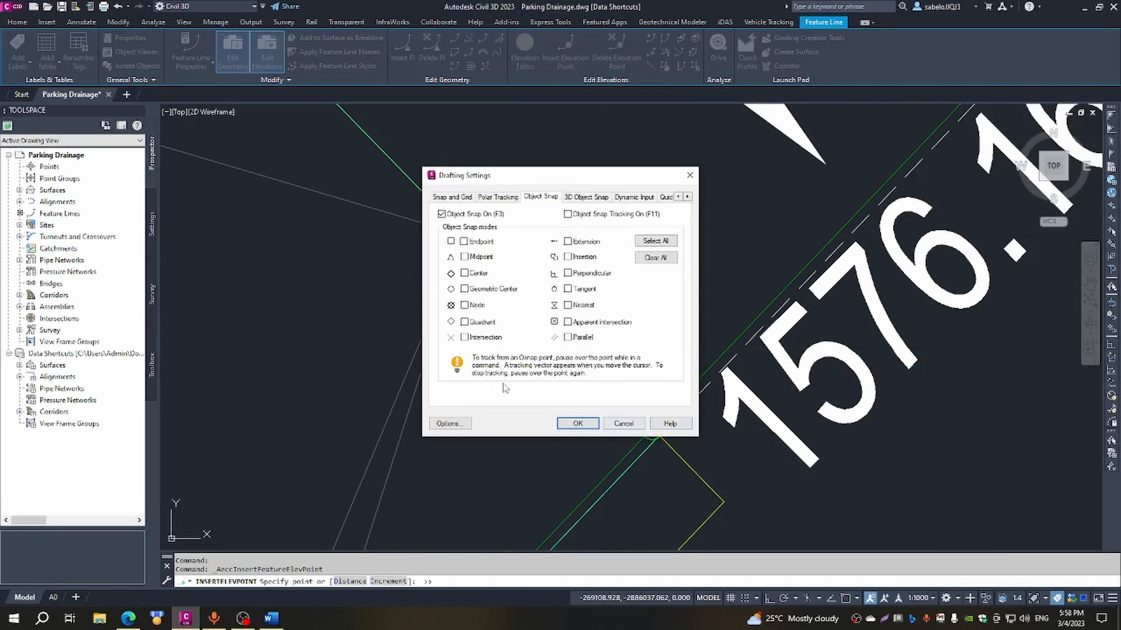
left_click(580, 424)
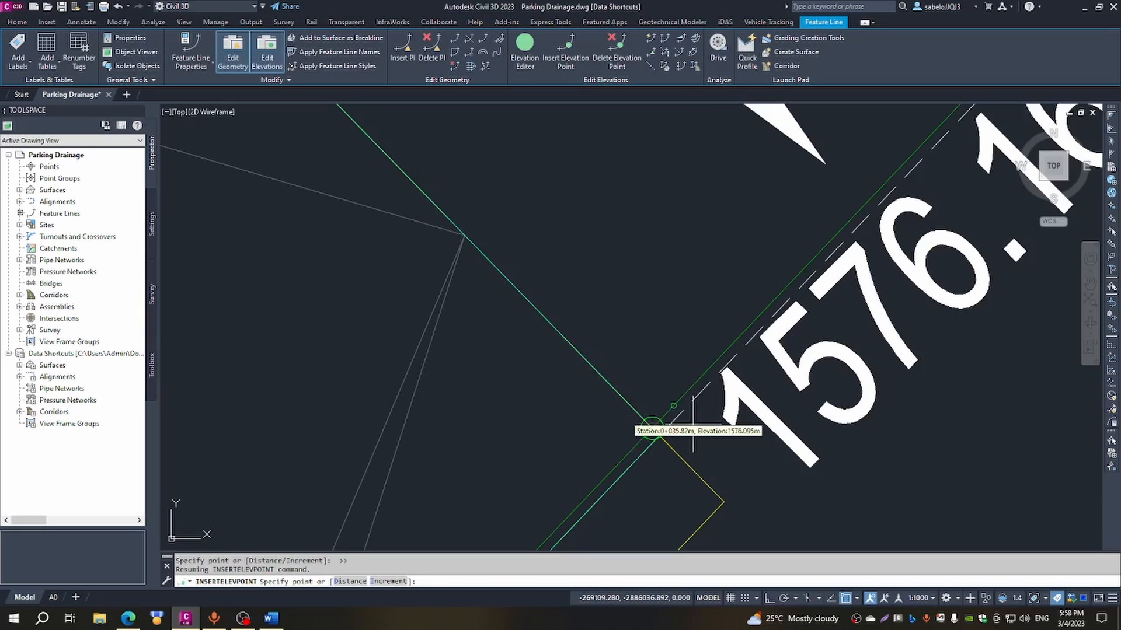
left_click(652, 428)
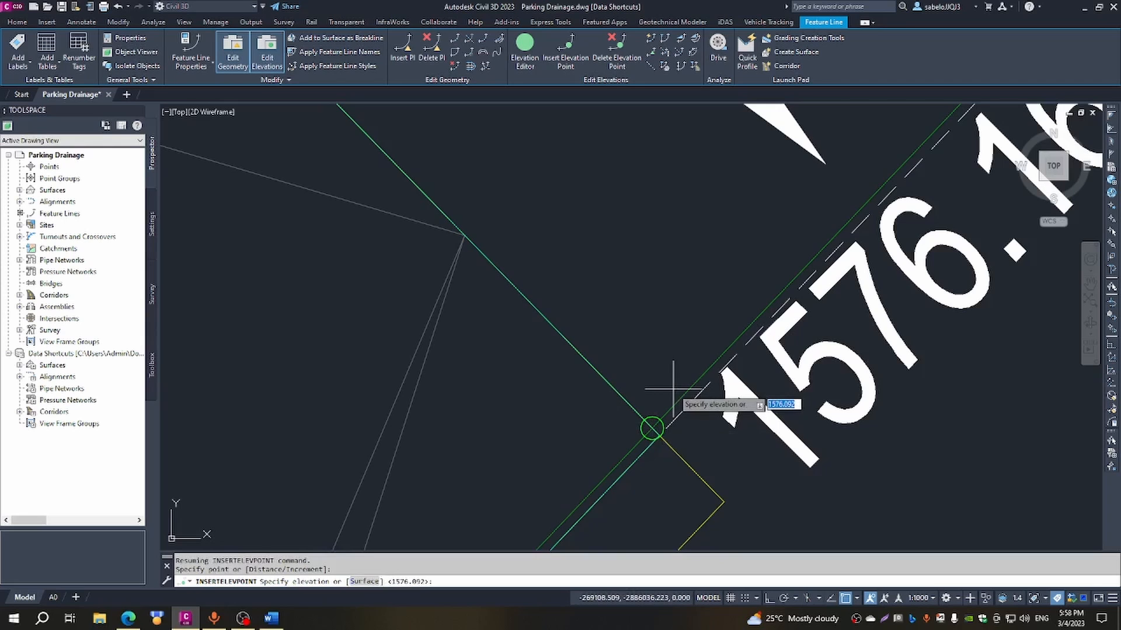
key("Return")
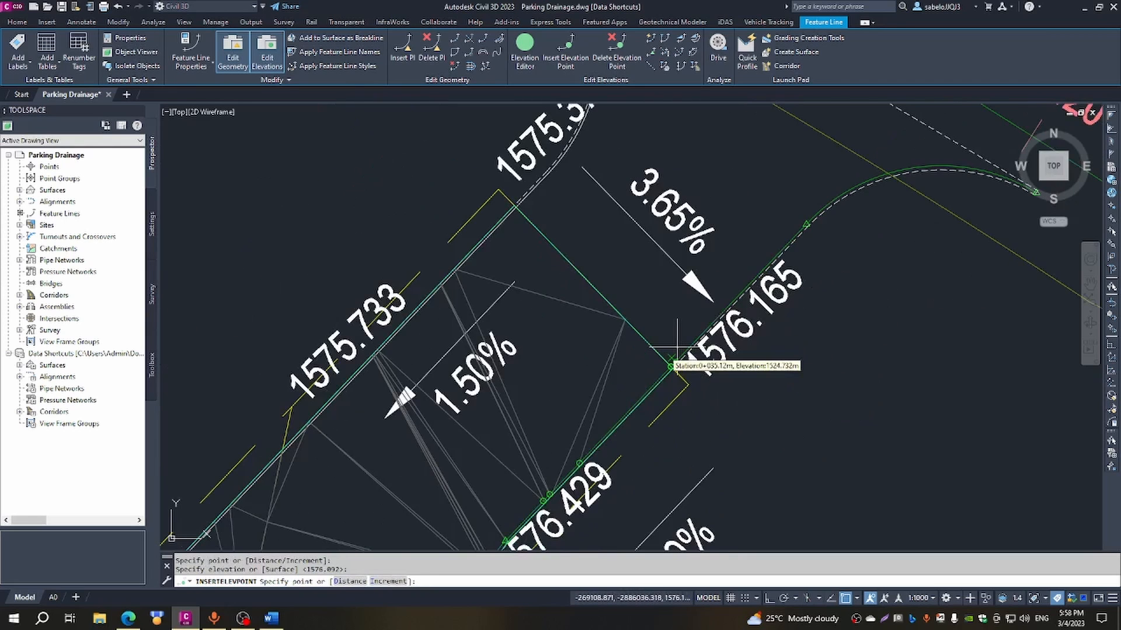
scroll(680, 356, "down", 3)
key("Escape")
Set the elevation of the feature line's road-side end vertex near 1+420 from the Design 2 surface, 1573.741, with Quick Elevation Edit.
scroll(676, 355, "down", 4)
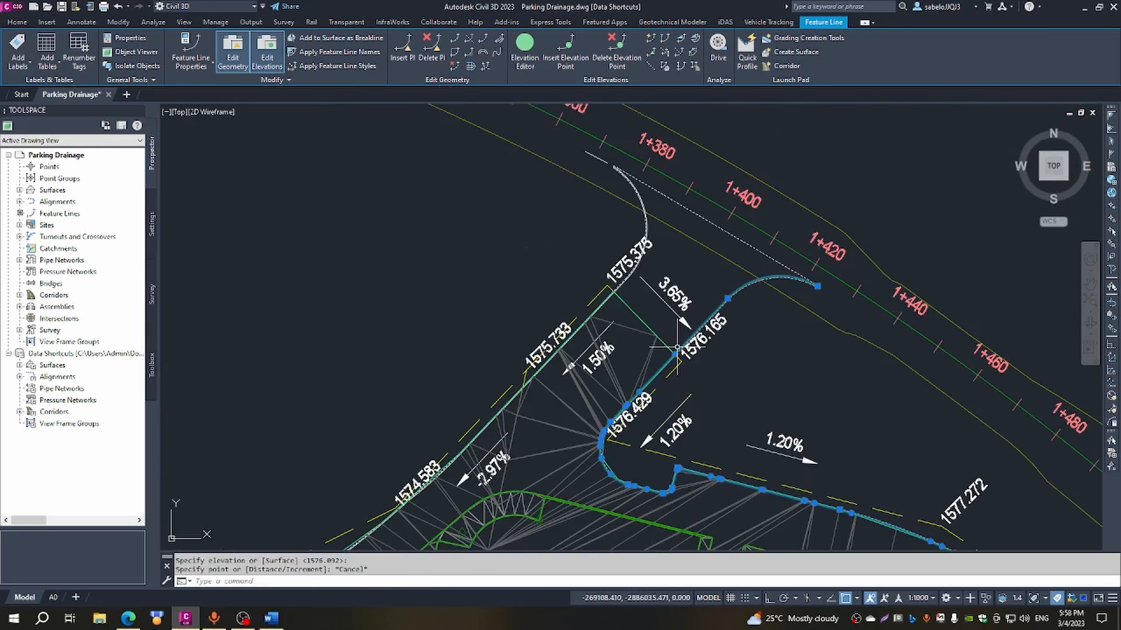
scroll(810, 307, "up", 8)
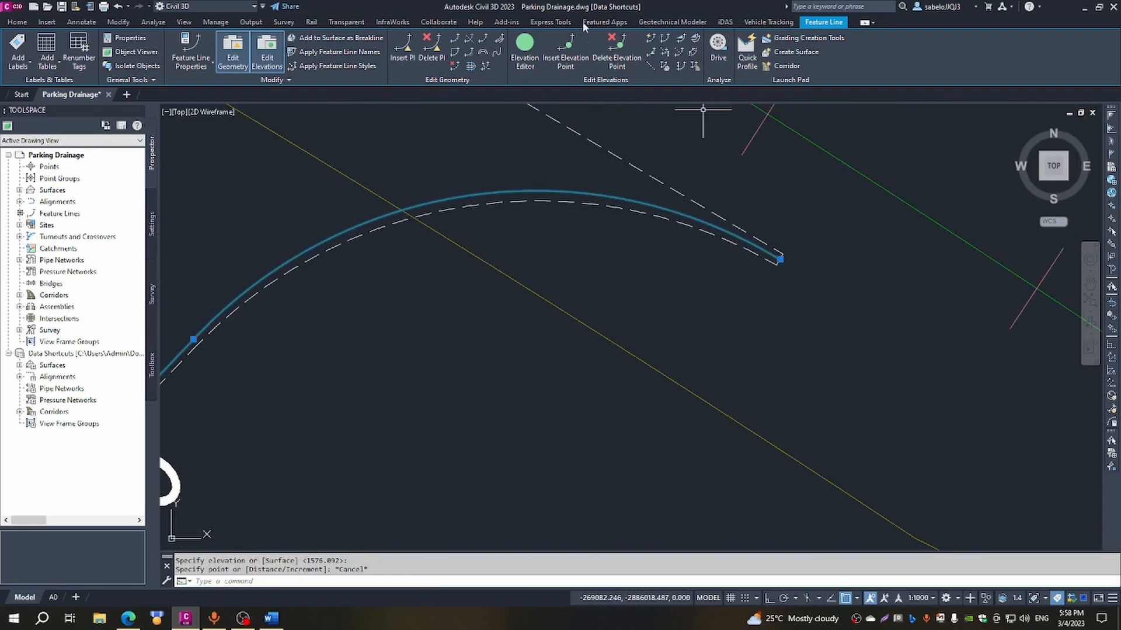
left_click(651, 38)
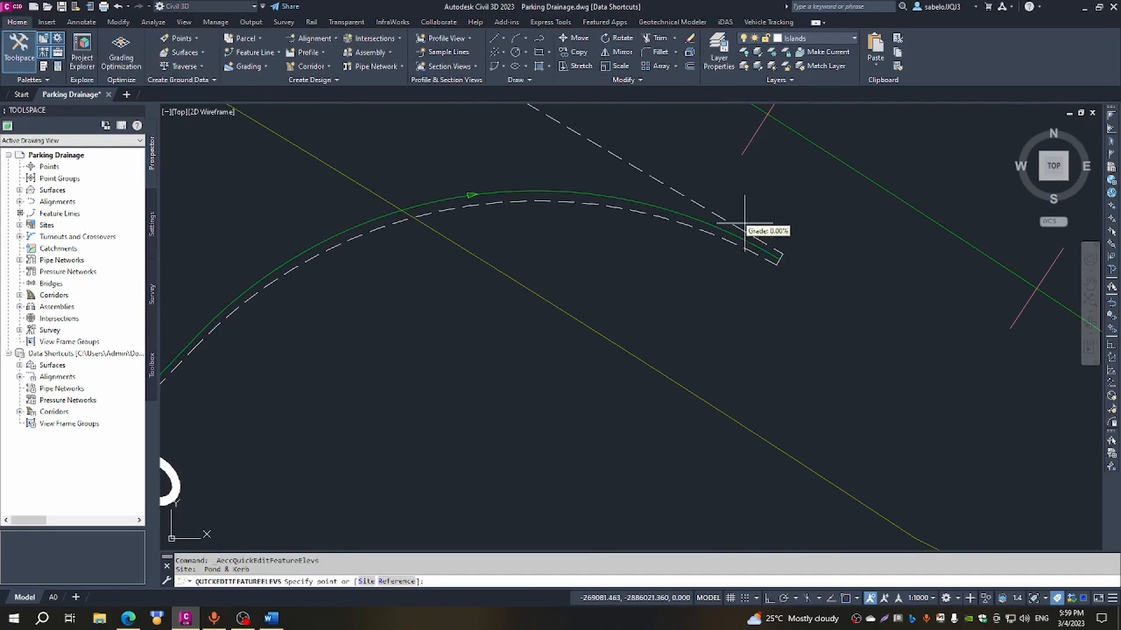
scroll(769, 257, "up", 5)
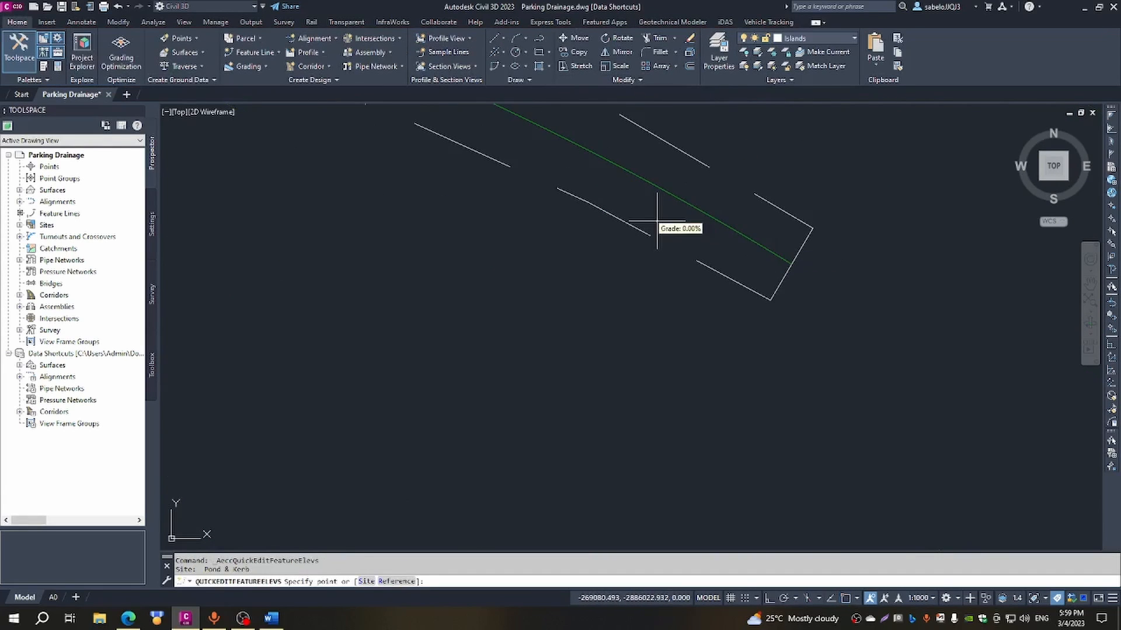
left_click(792, 263)
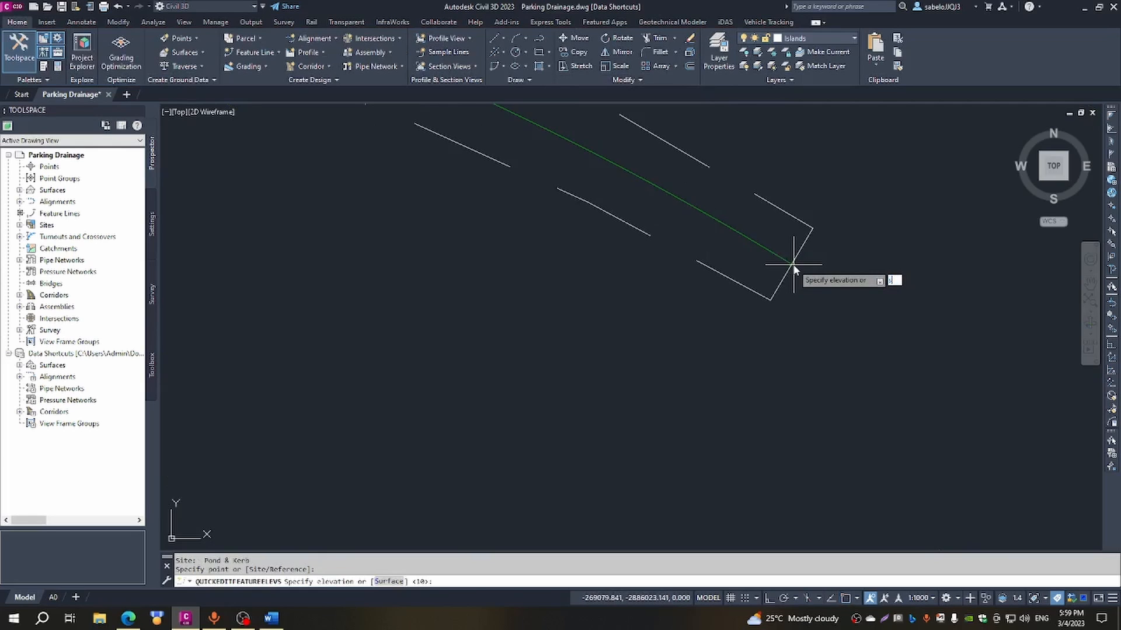
type("s")
key("Return")
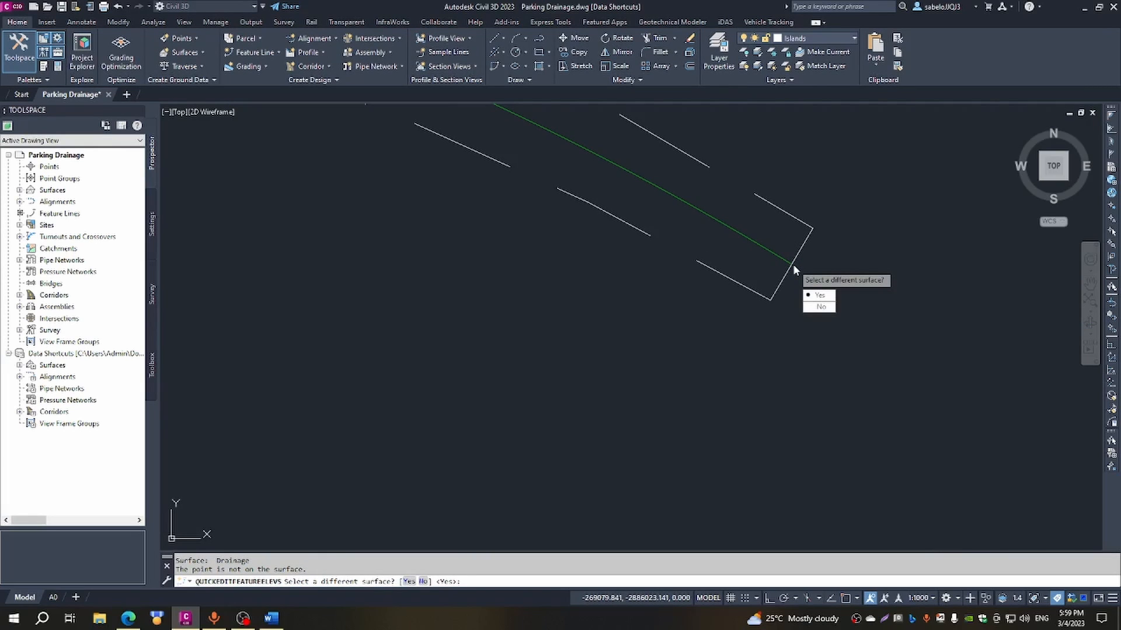
key("Return")
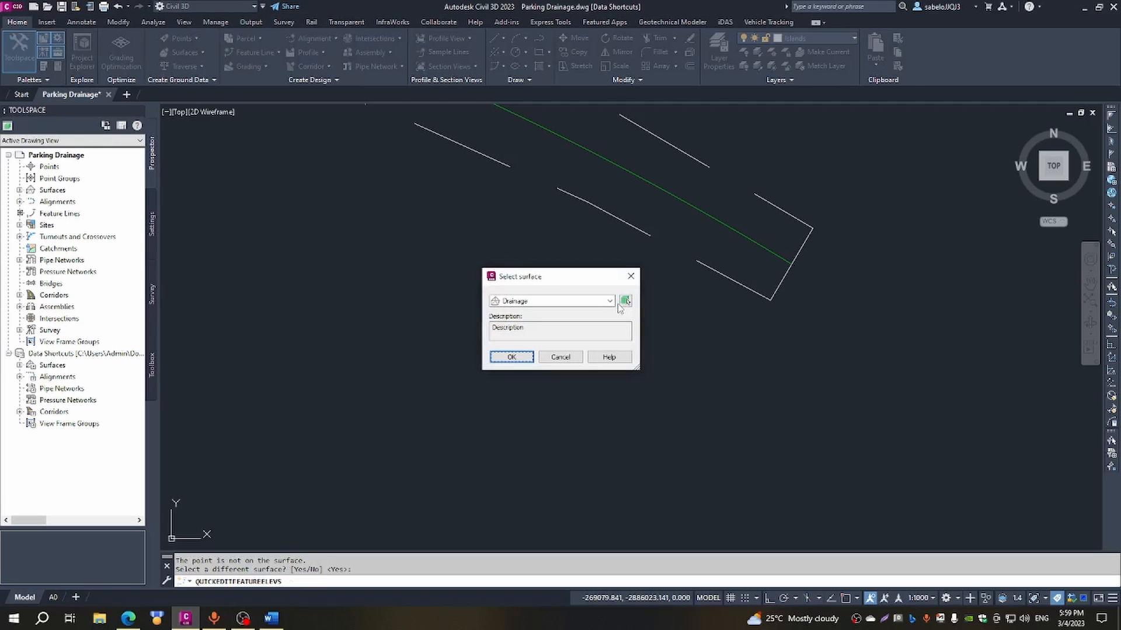
left_click(610, 301)
left_click(533, 371)
left_click(526, 356)
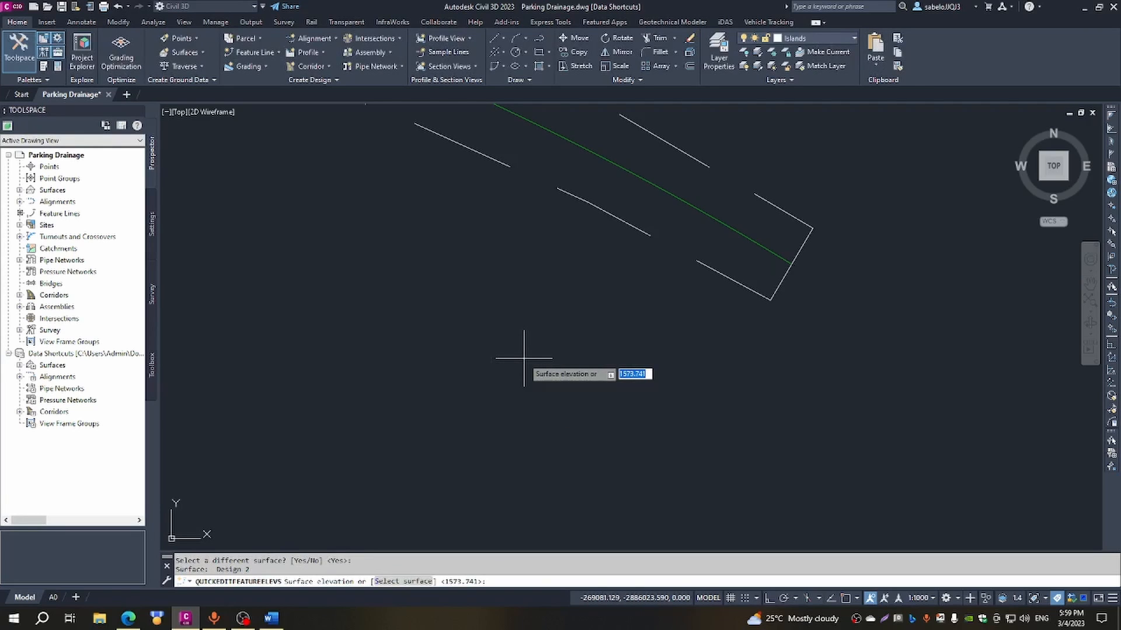
key("Return")
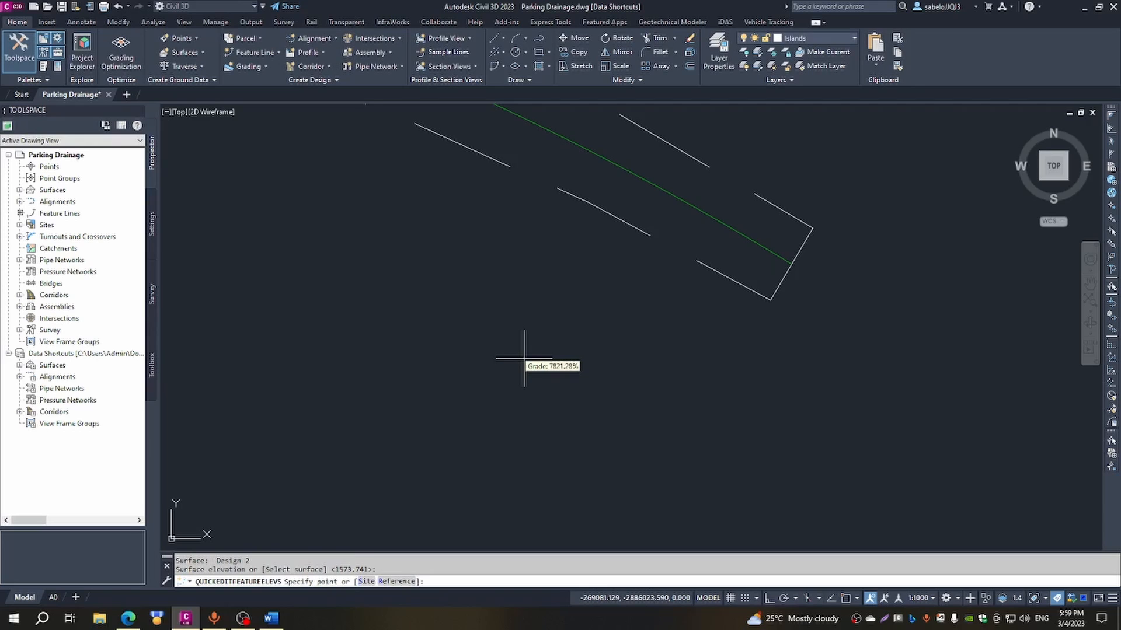
key("Escape")
Set a uniform 6.6% grade on the kerb feature line from its 1573.741 road-side end vertex to the 1576.092 elevation point at the parking boundary.
scroll(523, 356, "up", 5)
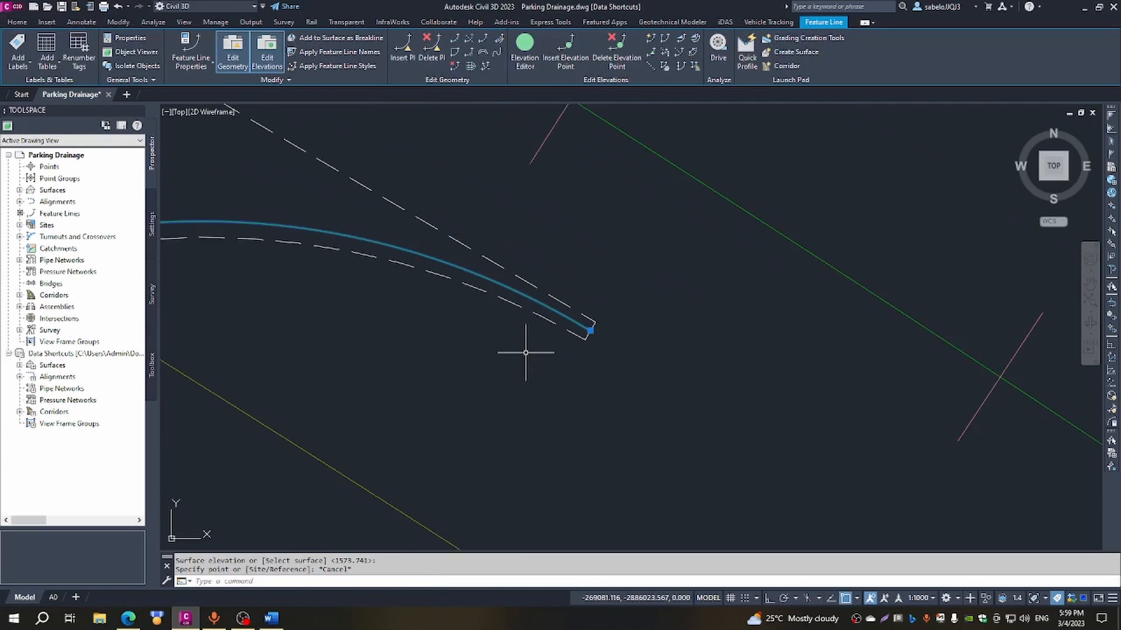
scroll(523, 348, "down", 4)
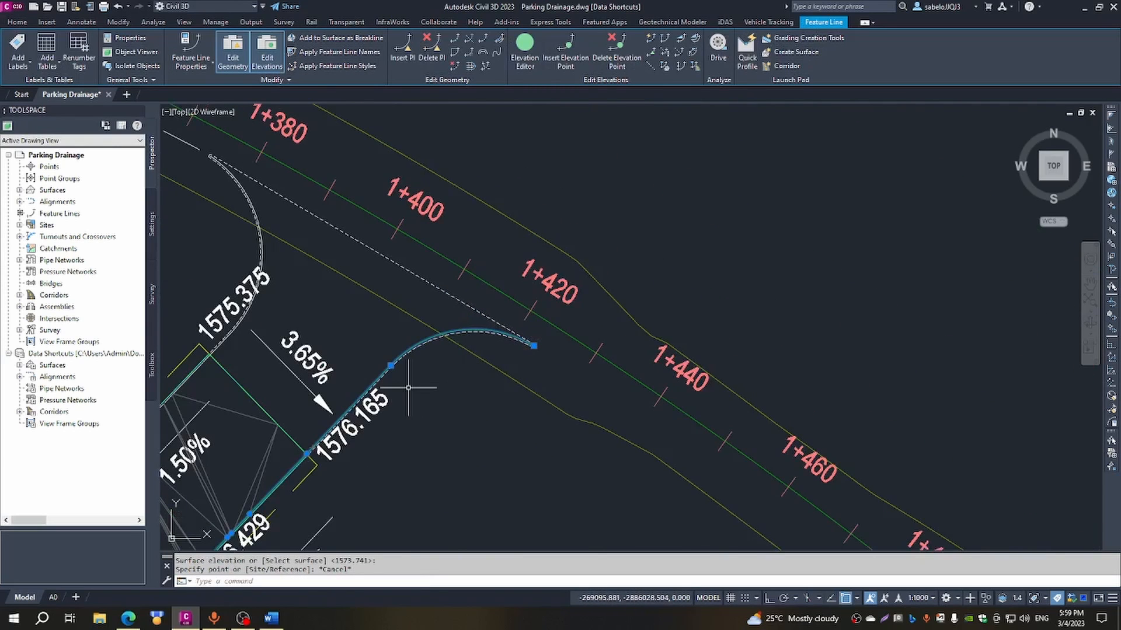
scroll(302, 454, "up", 2)
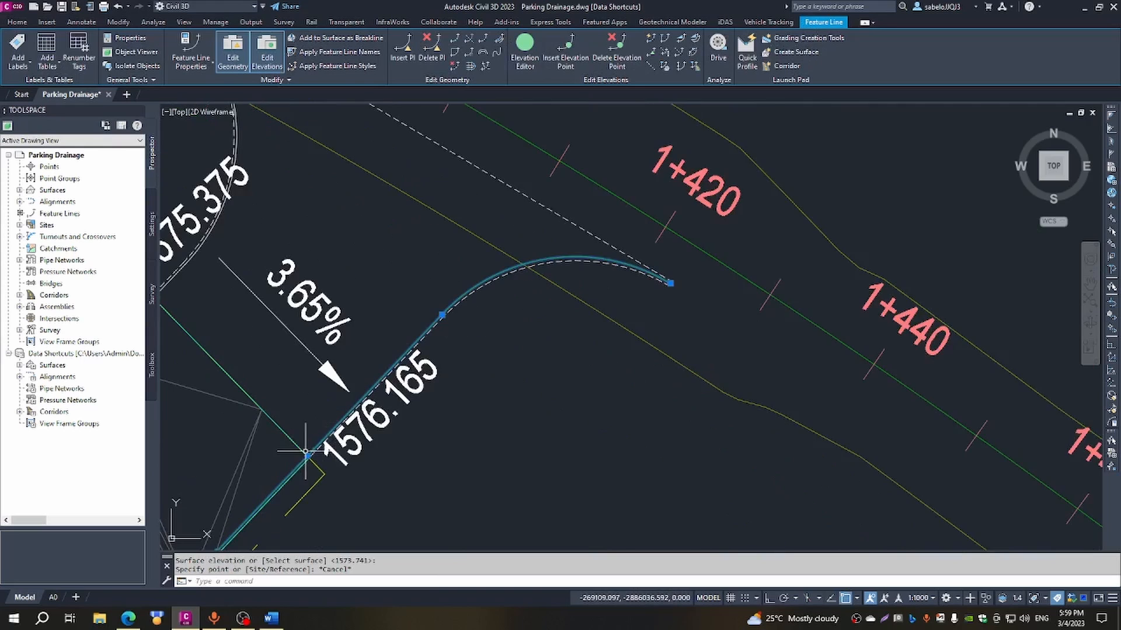
mouse_move(443, 321)
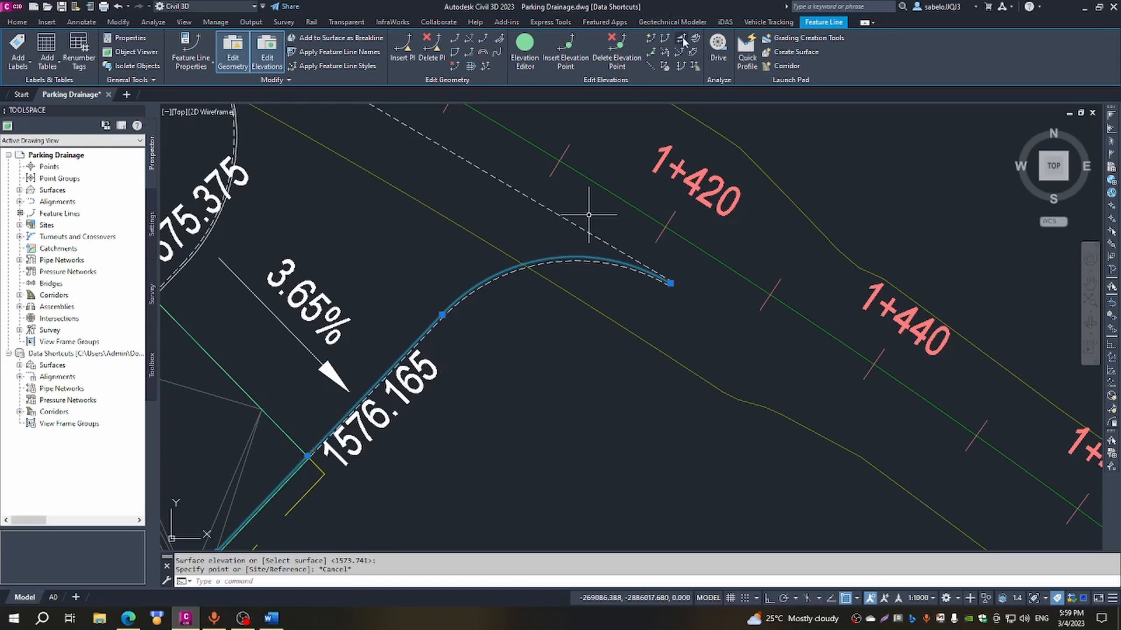
key("Return")
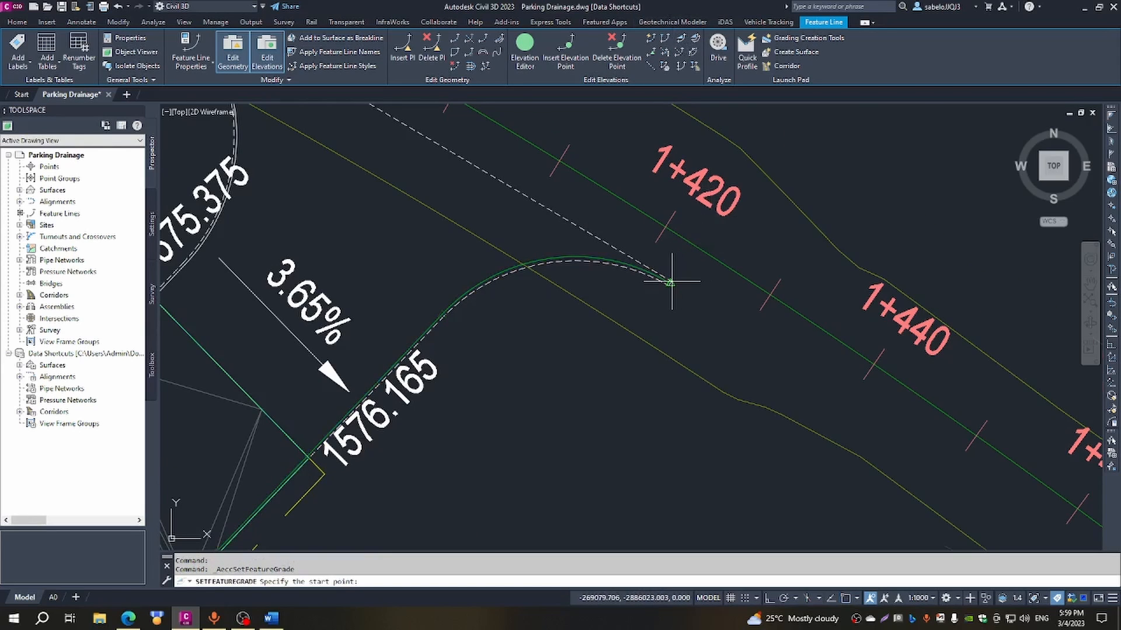
scroll(672, 283, "up", 3)
left_click(662, 296)
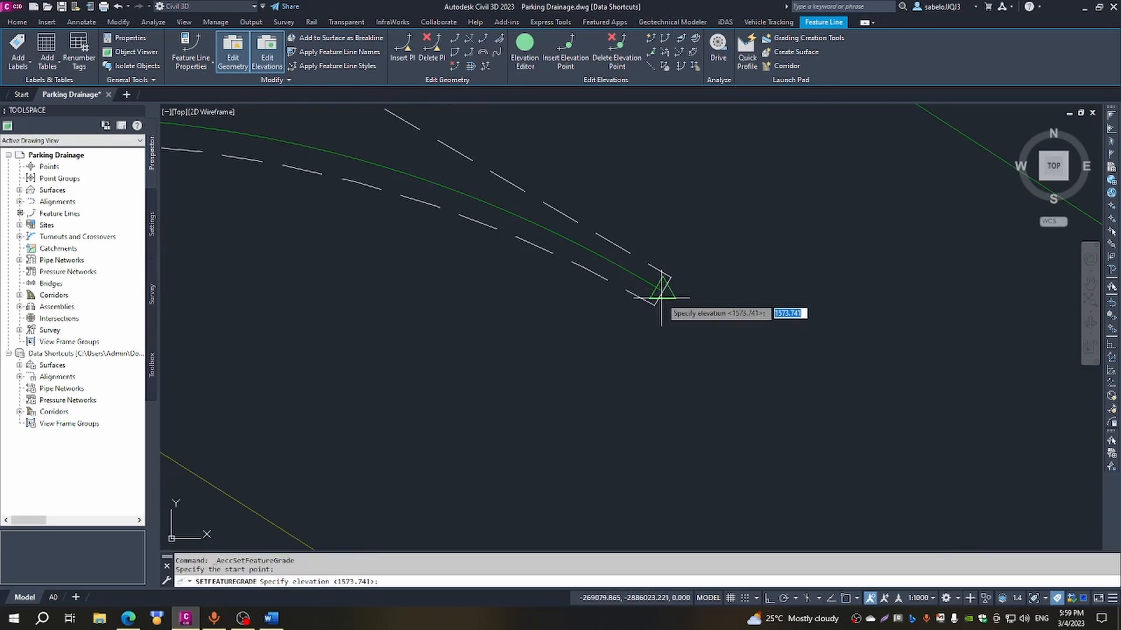
scroll(661, 296, "down", 3)
scroll(432, 408, "up", 5)
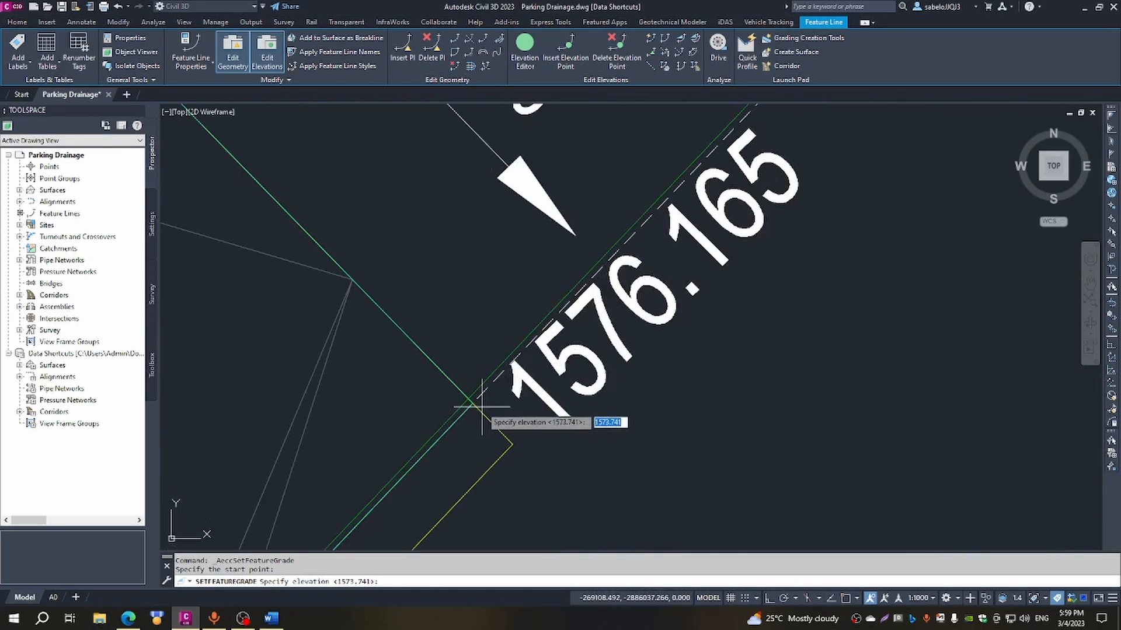
scroll(467, 403, "up", 4)
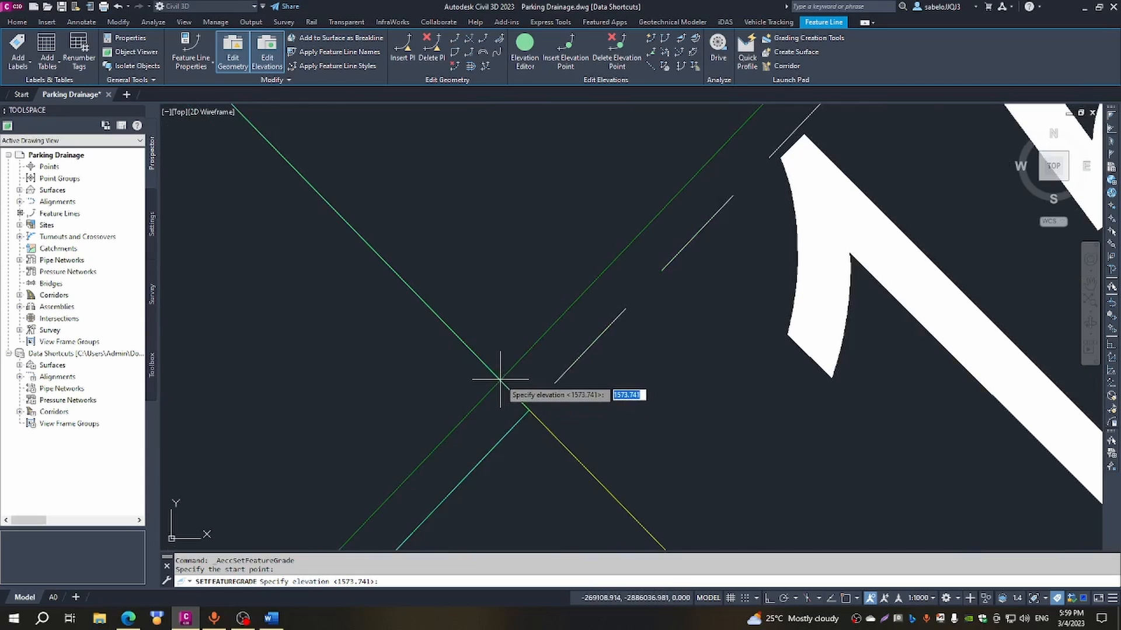
key("F3")
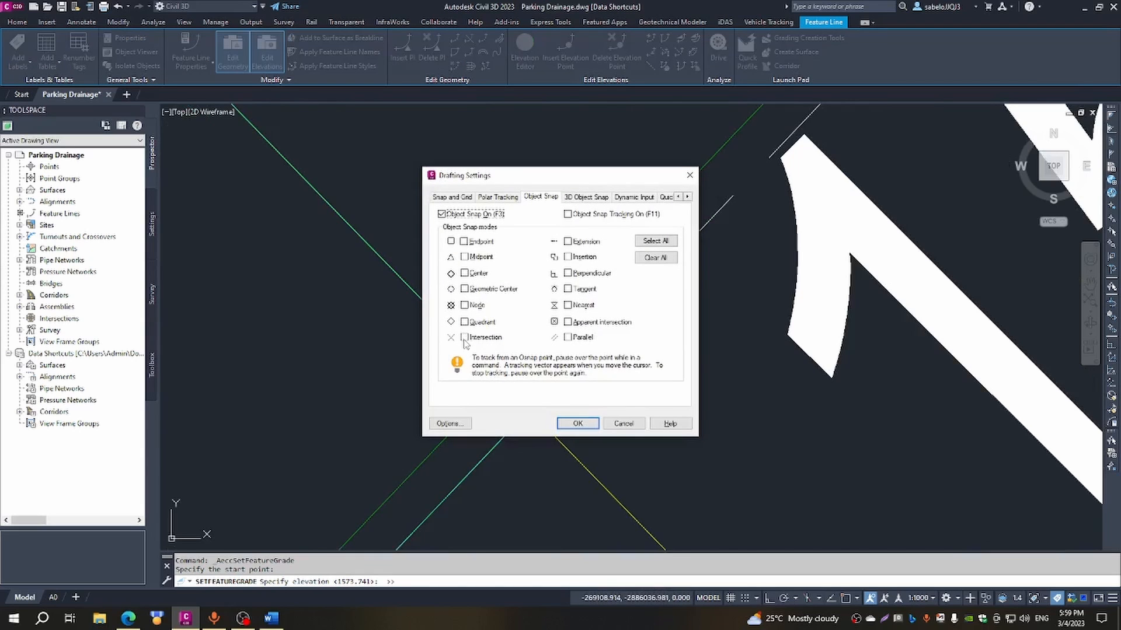
left_click(563, 426)
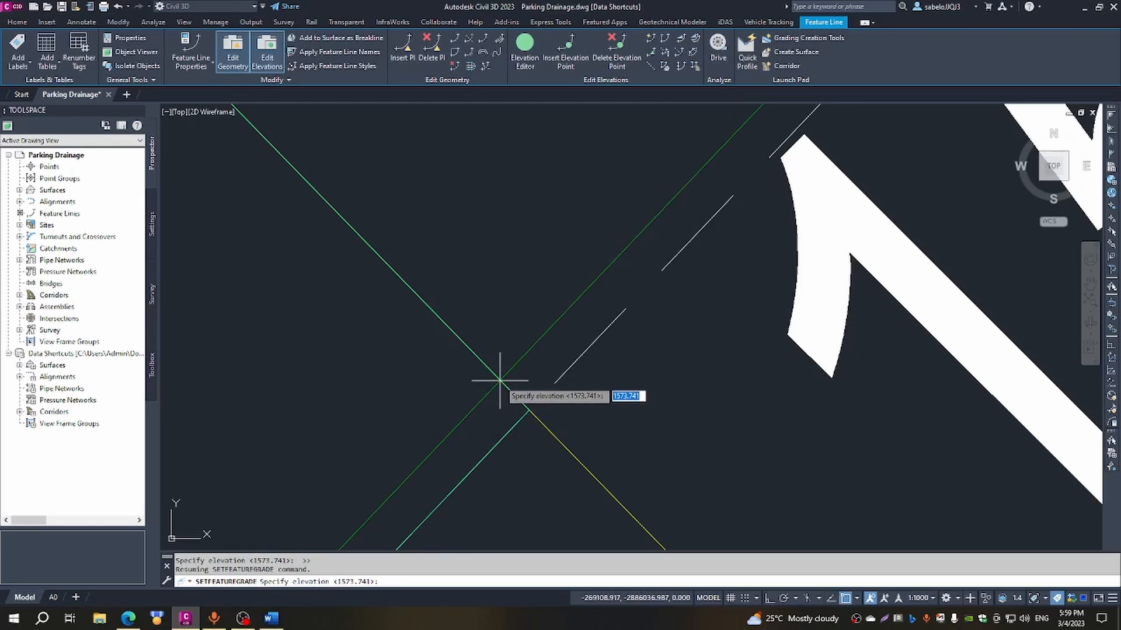
scroll(500, 381, "up", 2)
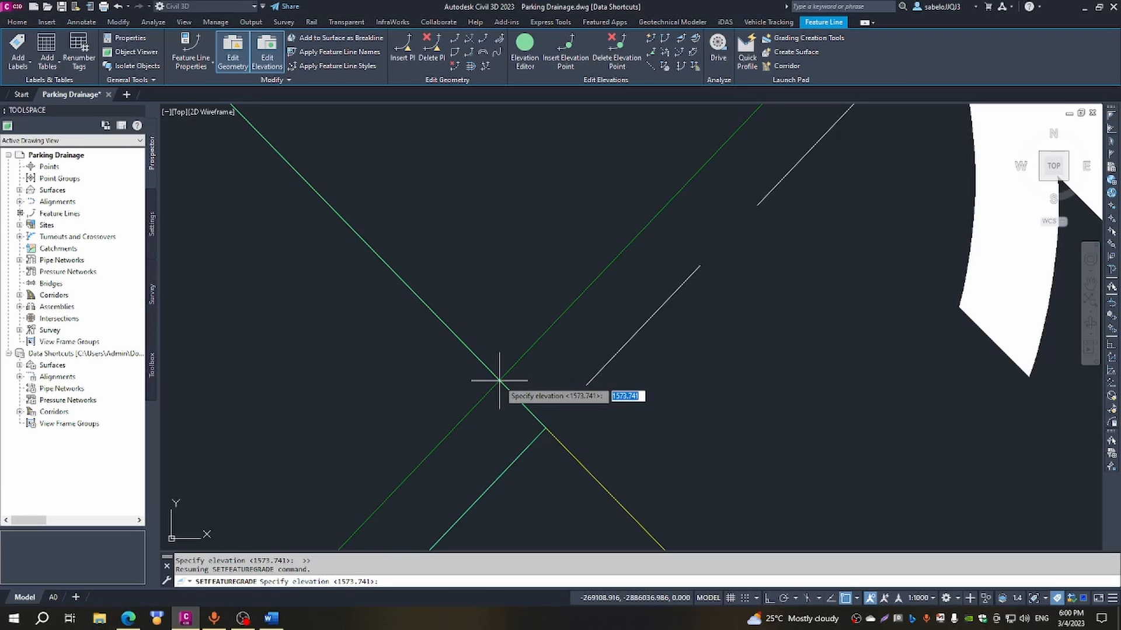
key("Return")
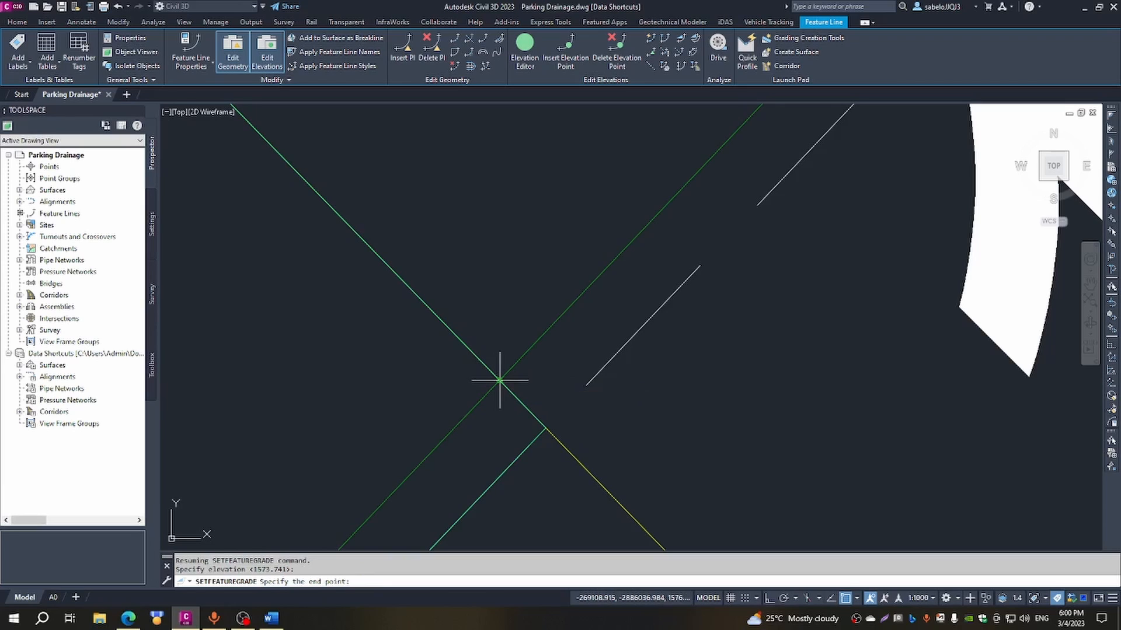
left_click(499, 380)
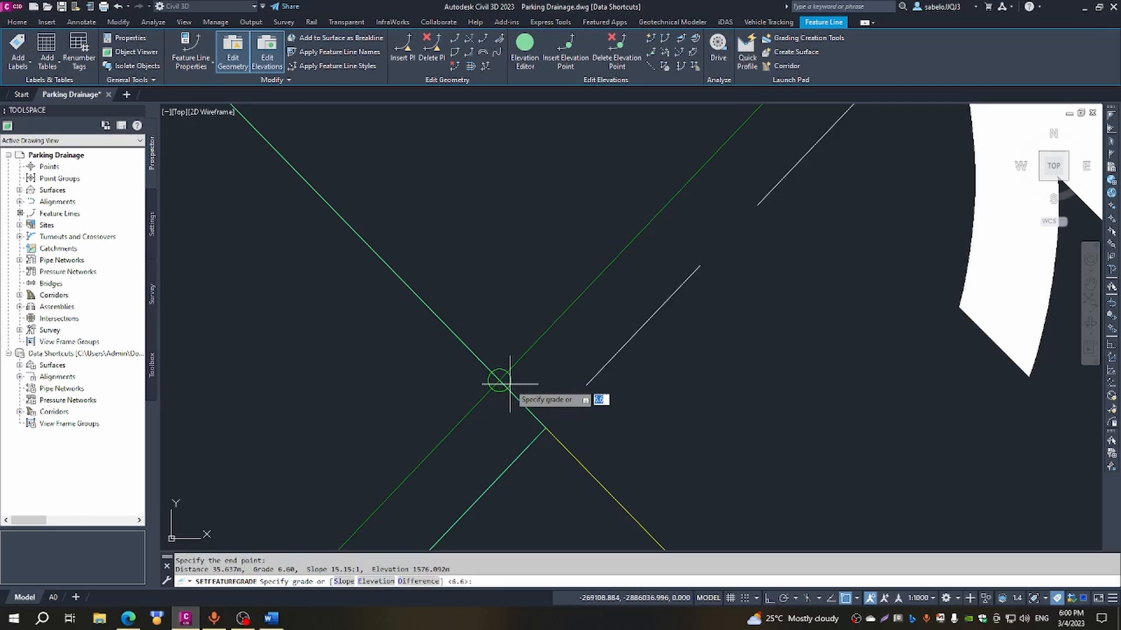
key("Return")
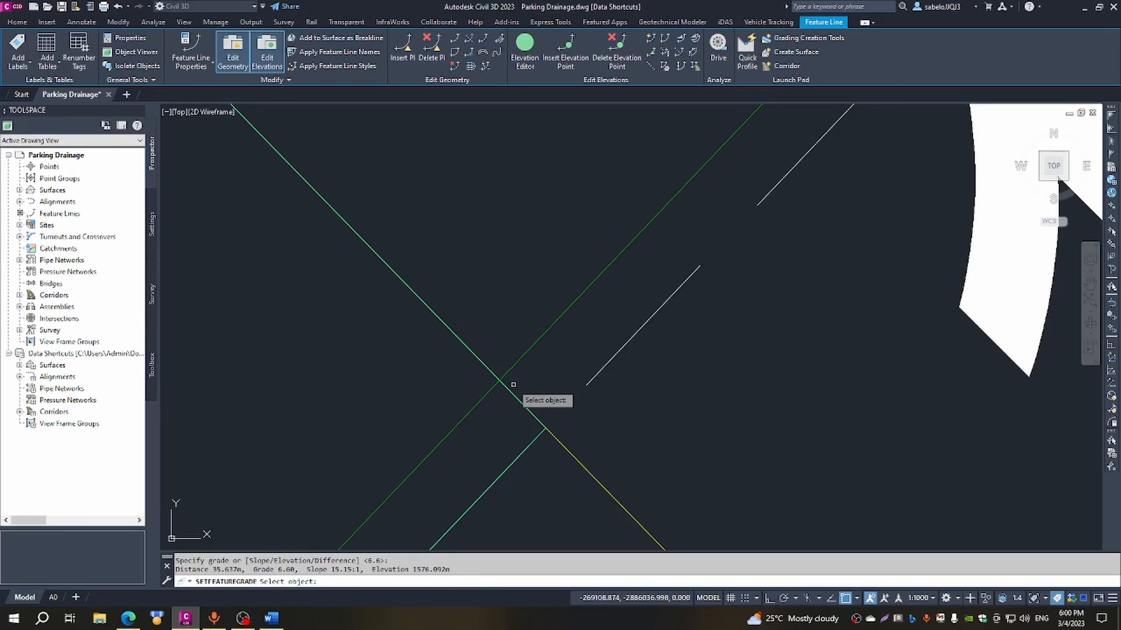
key("Escape")
Examine the kerb feature line's opposite end near 0+060, using the SW isometric view and returning to the top view.
scroll(539, 368, "down", 5)
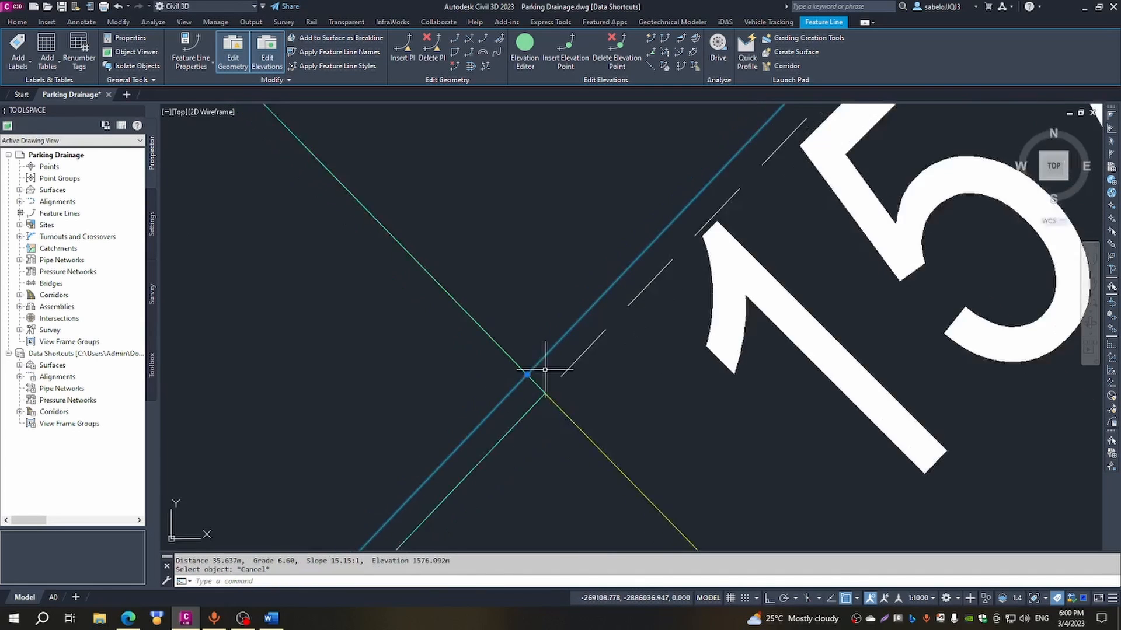
scroll(542, 365, "down", 2)
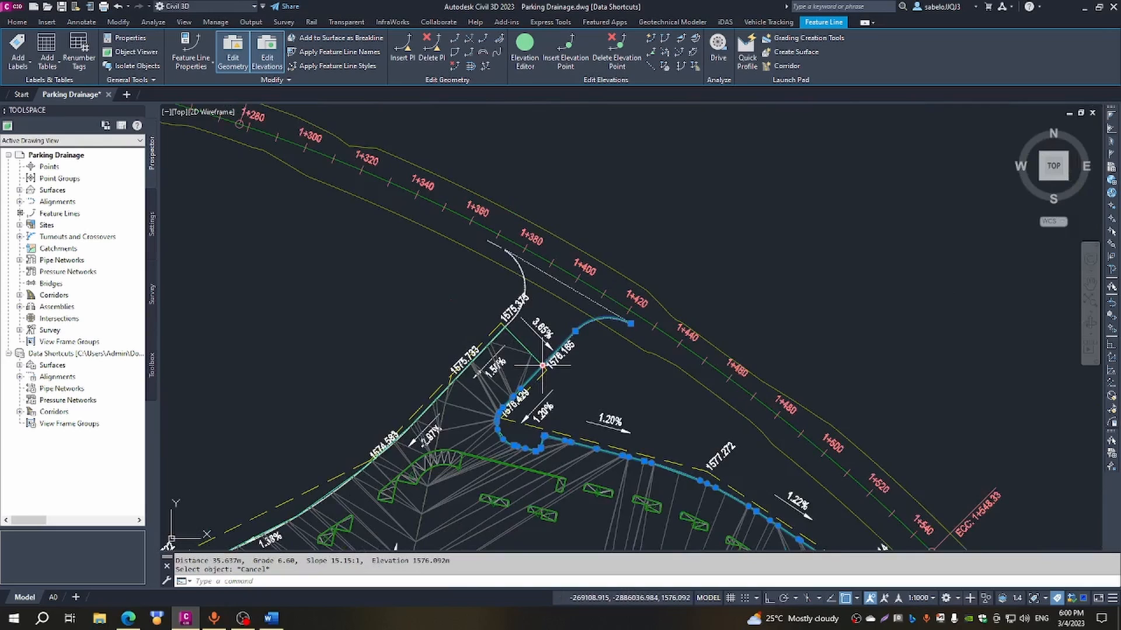
scroll(542, 365, "down", 3)
scroll(679, 544, "up", 6)
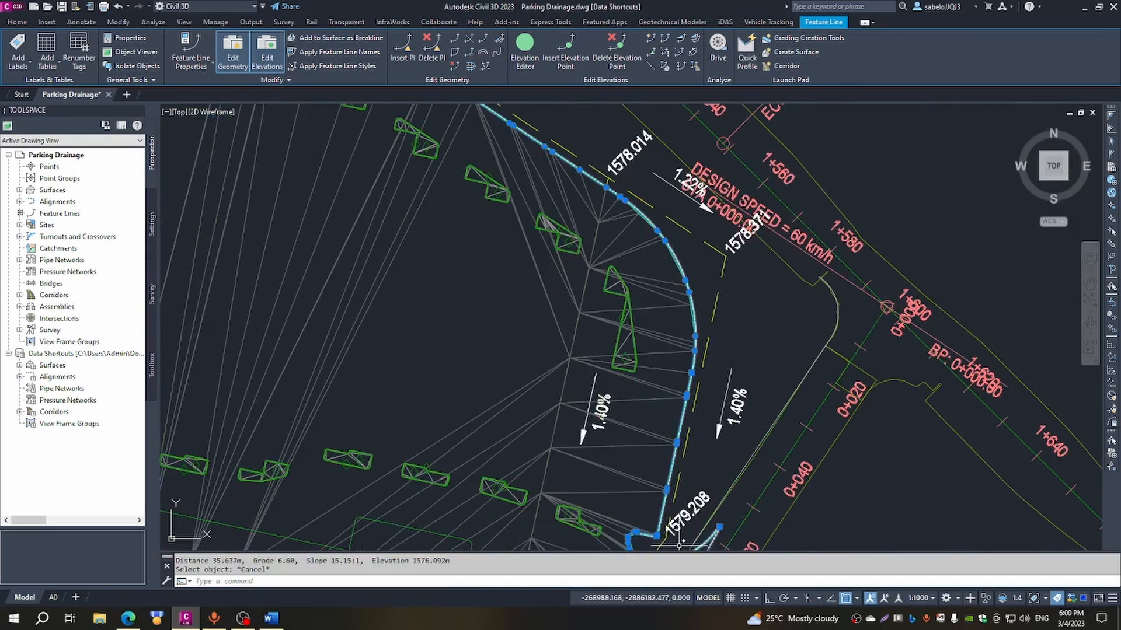
scroll(679, 545, "down", 4)
scroll(636, 447, "up", 7)
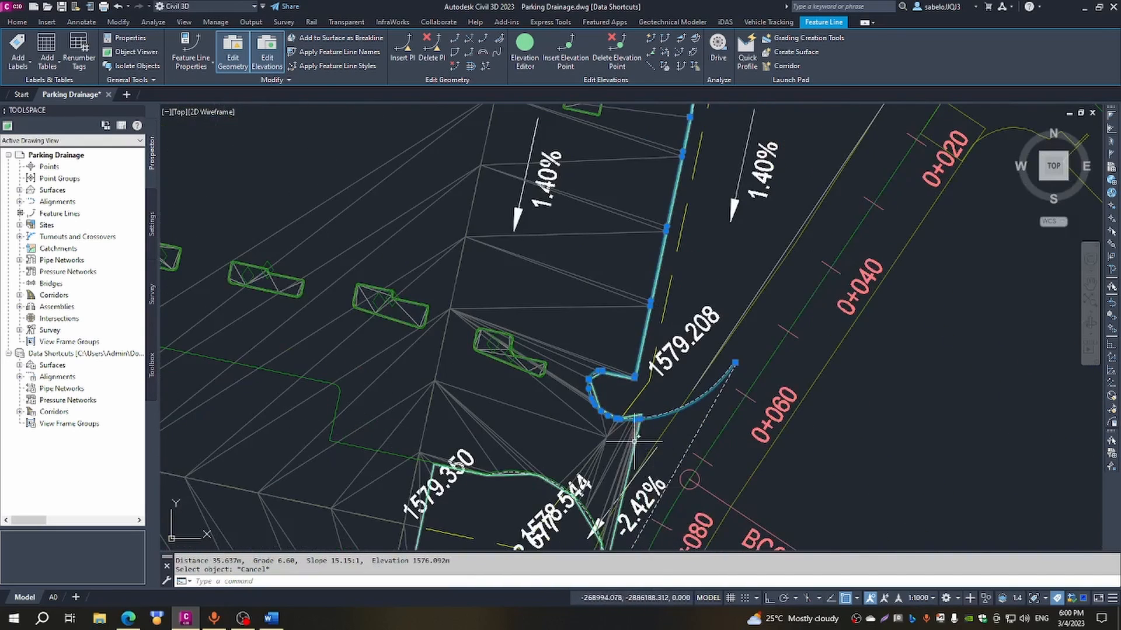
scroll(635, 442, "up", 4)
scroll(665, 315, "down", 4)
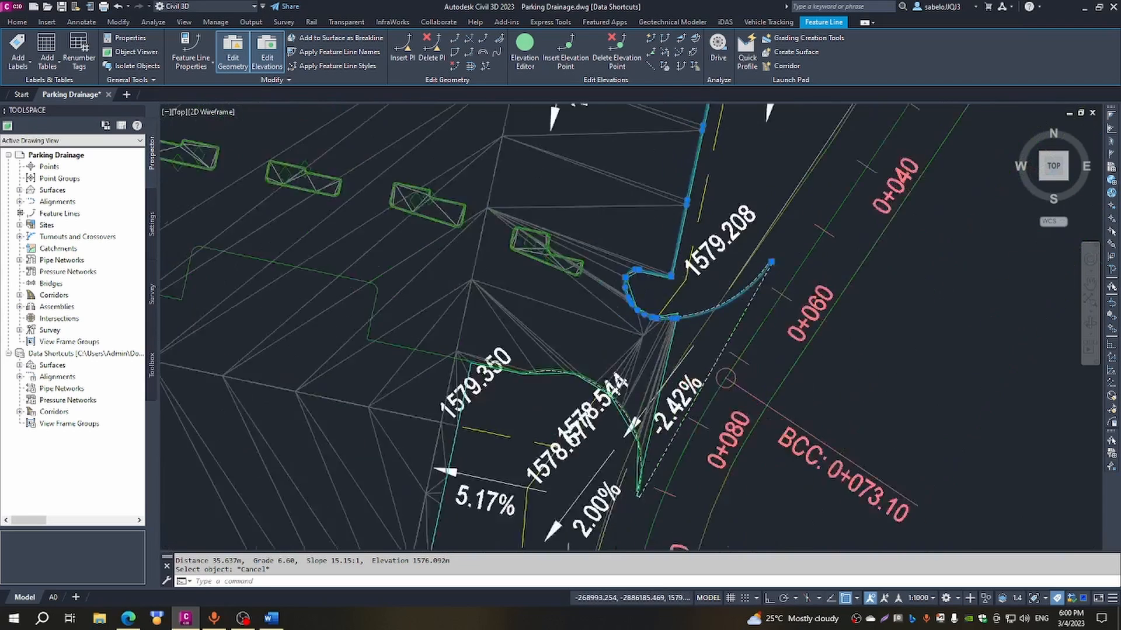
scroll(681, 320, "down", 2)
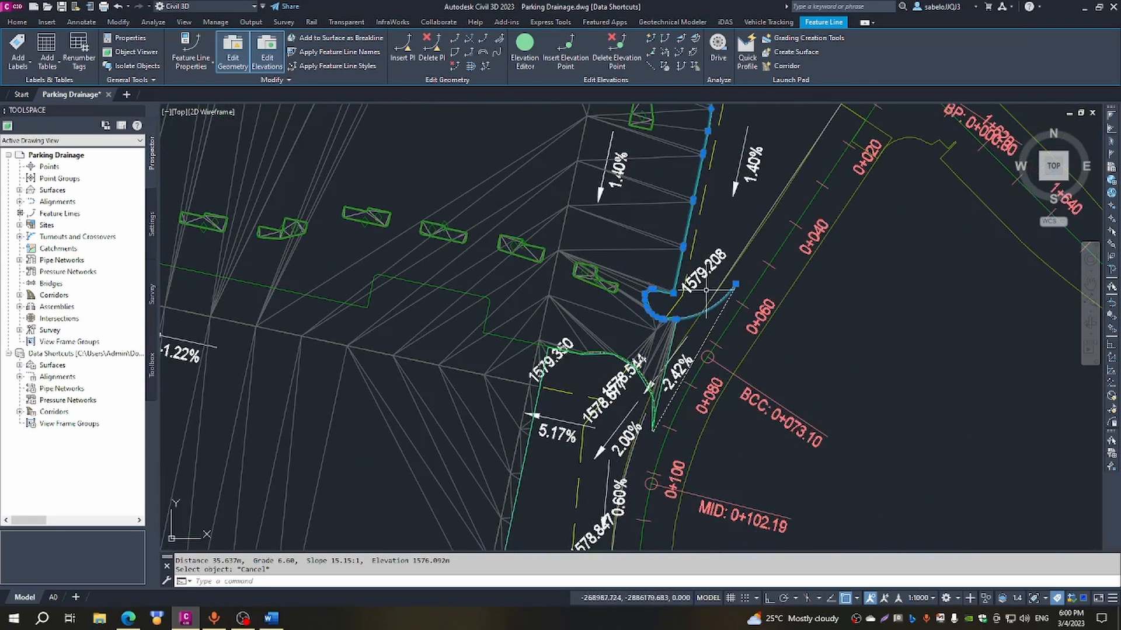
left_click(1042, 181)
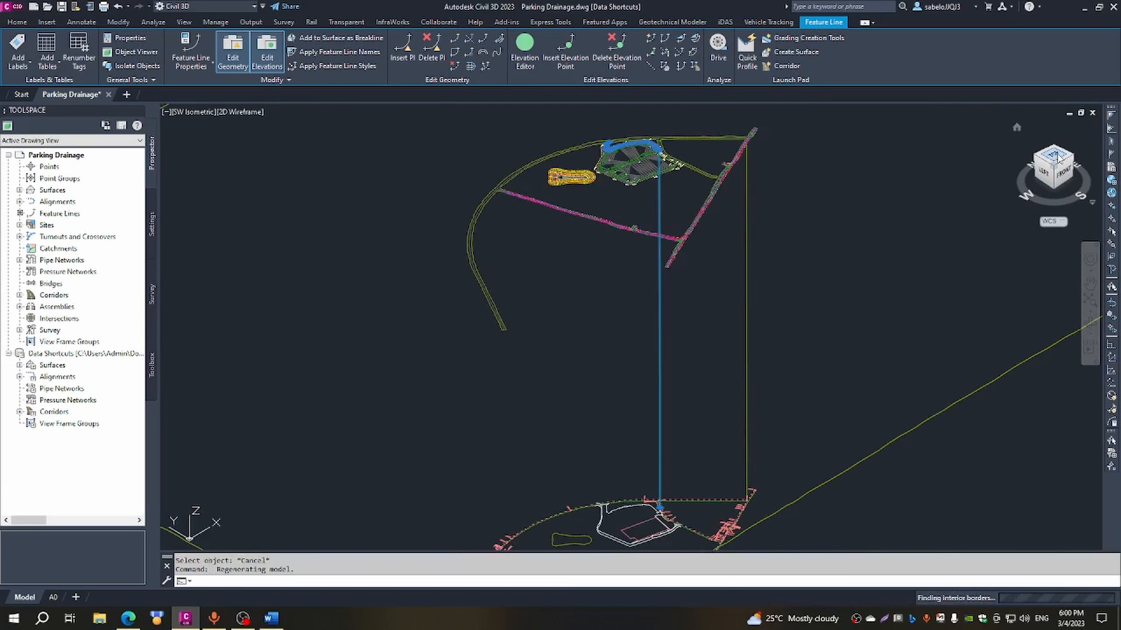
left_click(1058, 156)
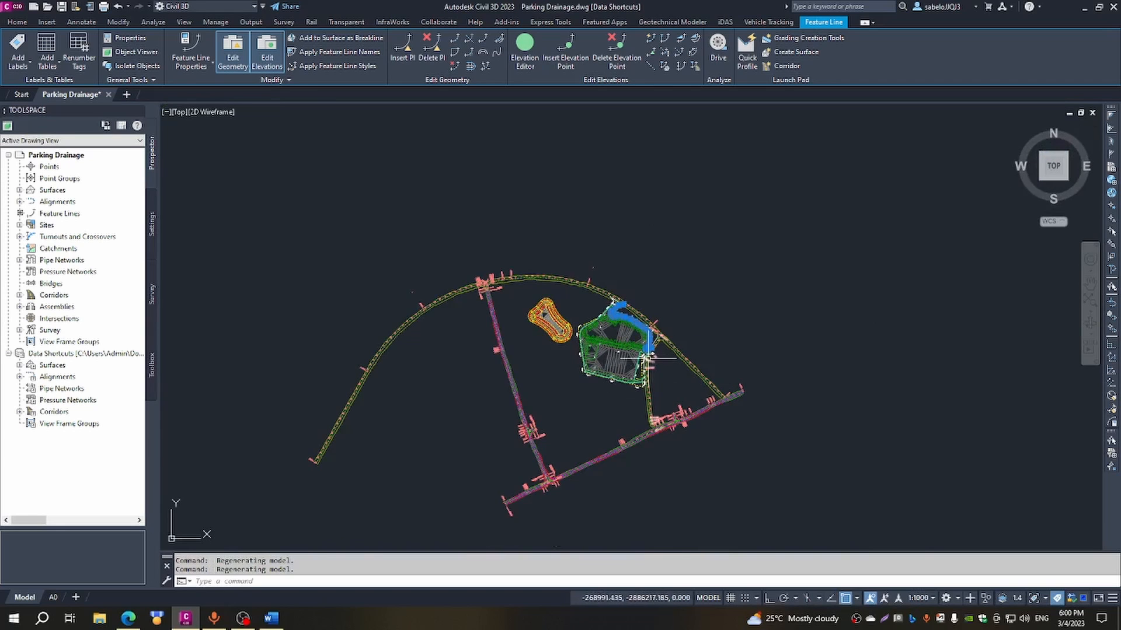
scroll(648, 357, "up", 8)
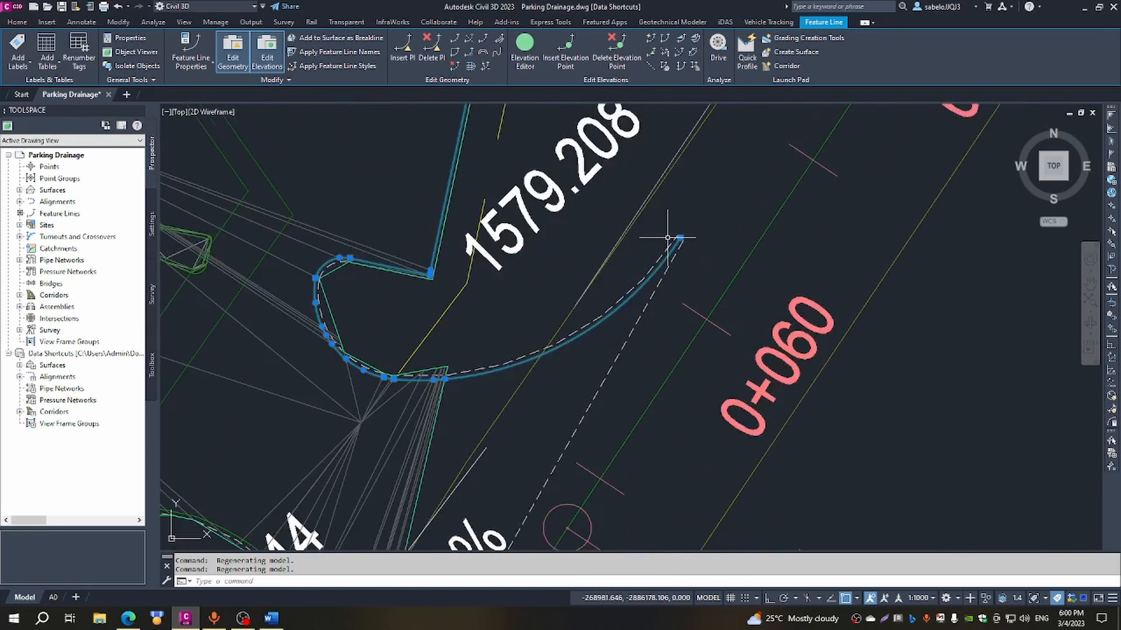
scroll(668, 238, "up", 4)
scroll(671, 238, "down", 3)
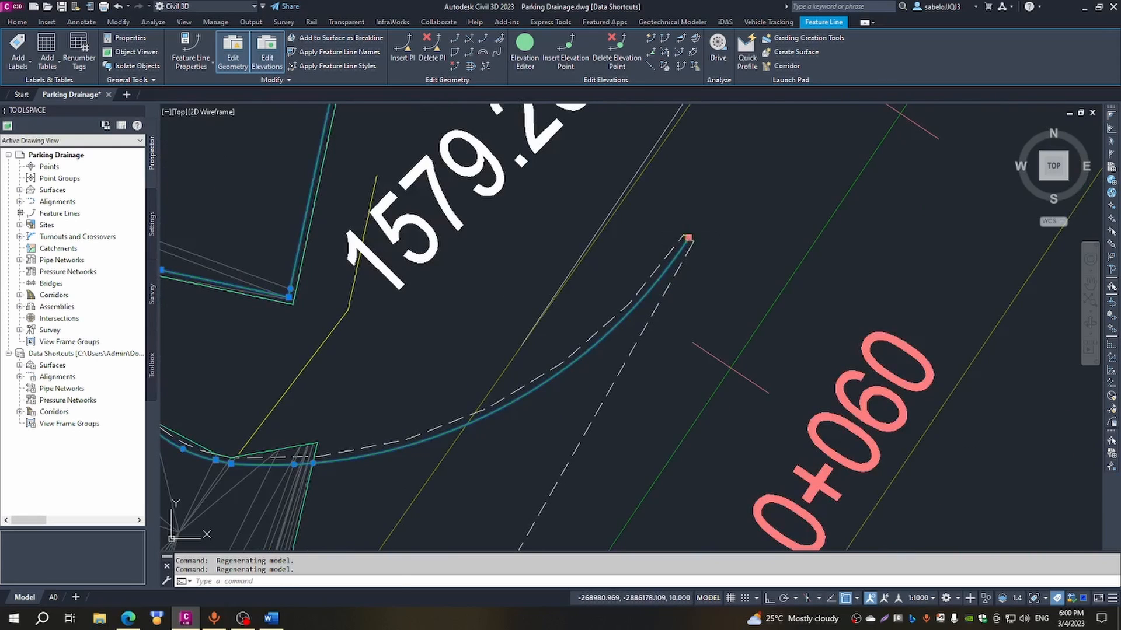
left_click(689, 238)
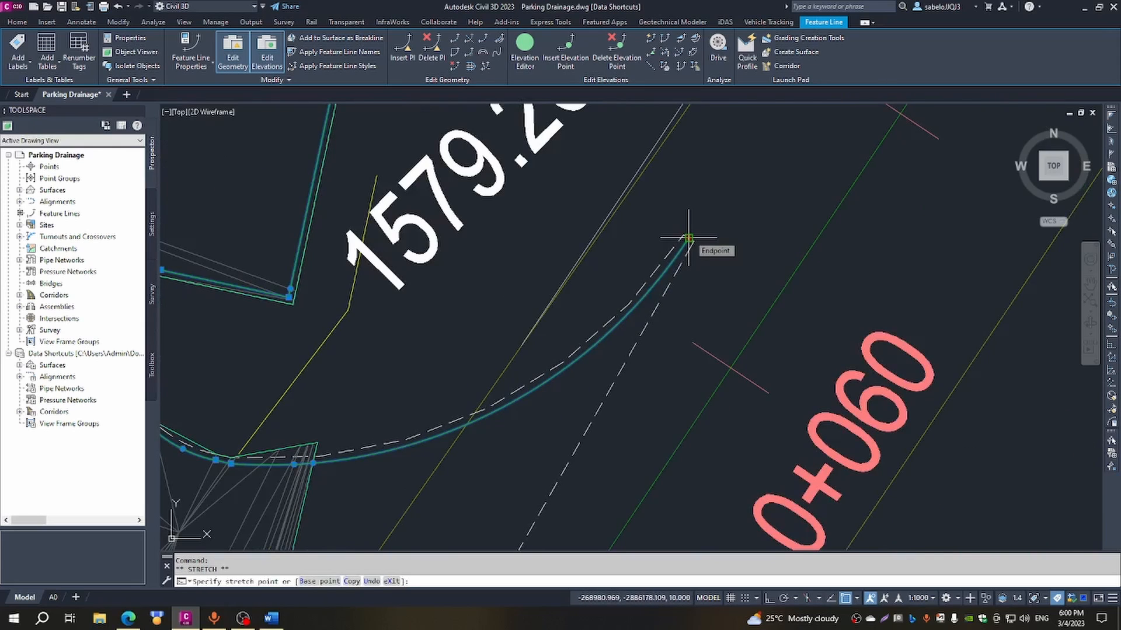
key("Escape")
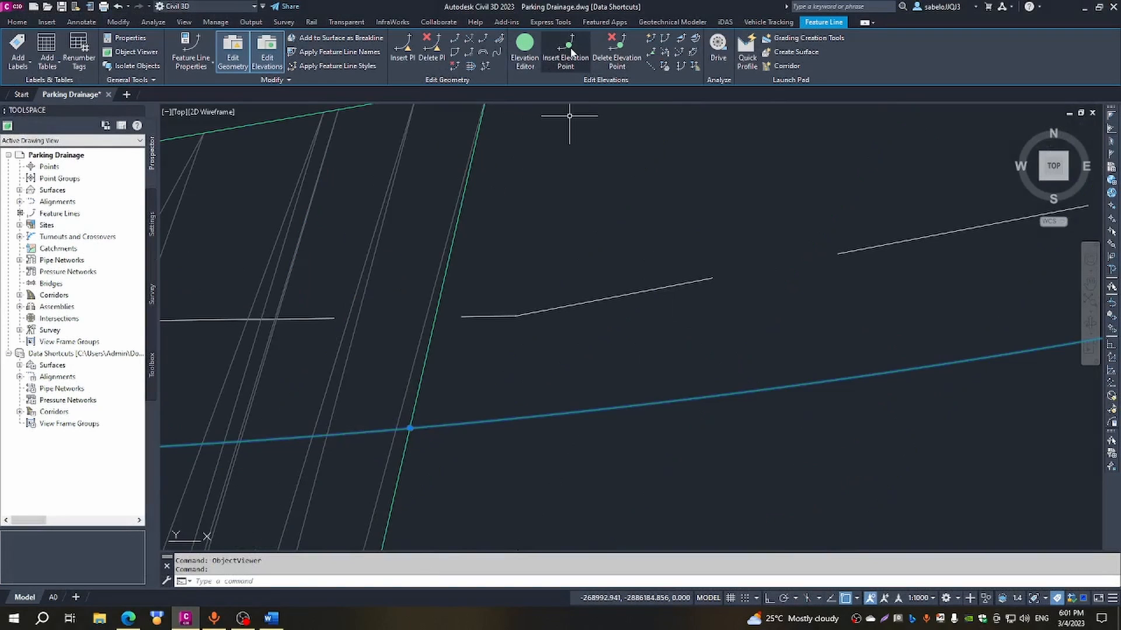
With intersection snap on, insert an elevation point at 1579.2 where the kerb feature line crosses the parking boundary south of label 1579.208.
left_click(571, 51)
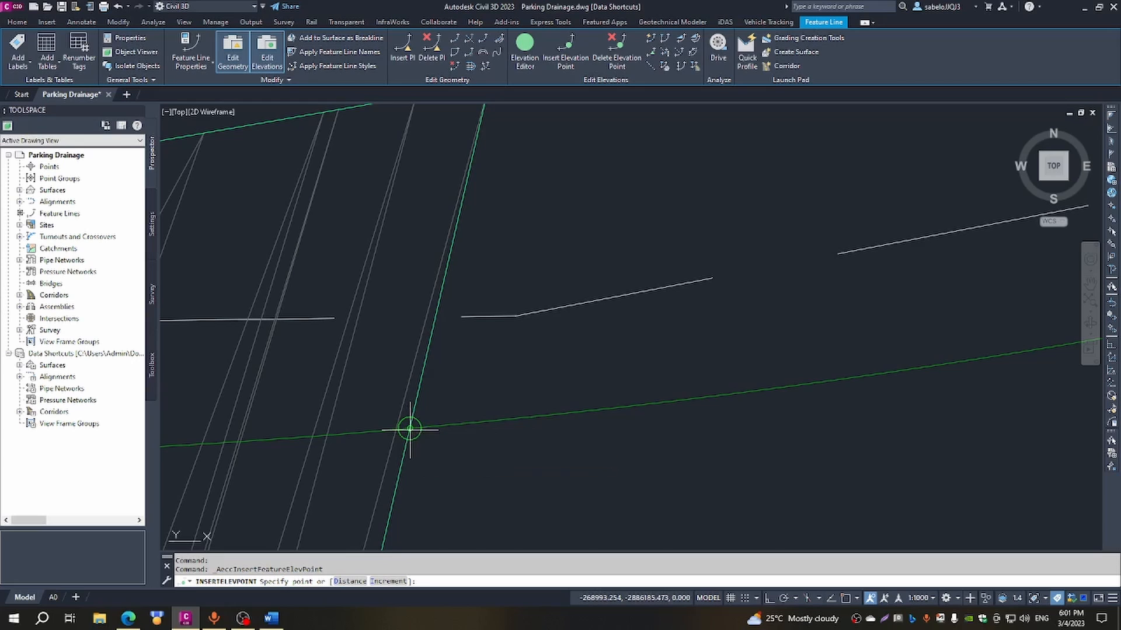
key("F3")
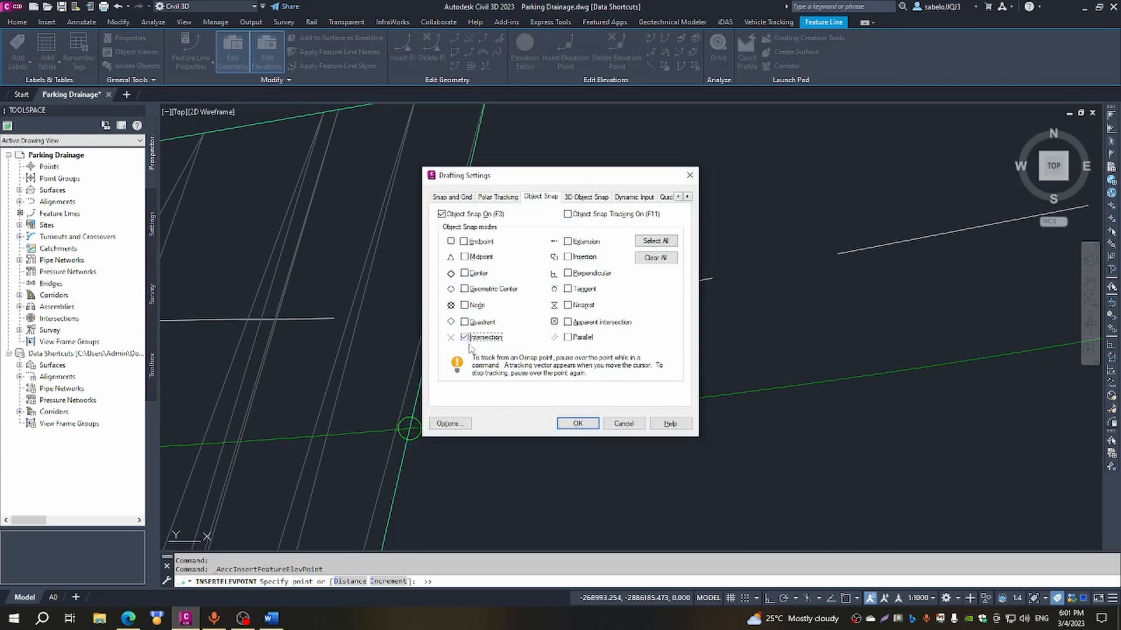
left_click(576, 424)
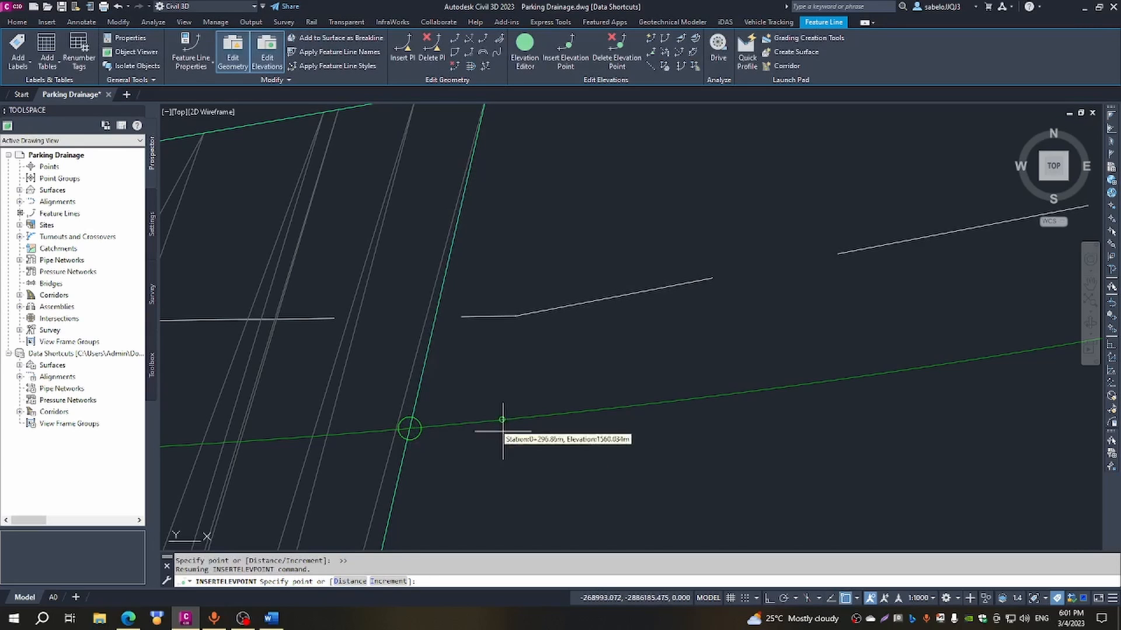
left_click(409, 427)
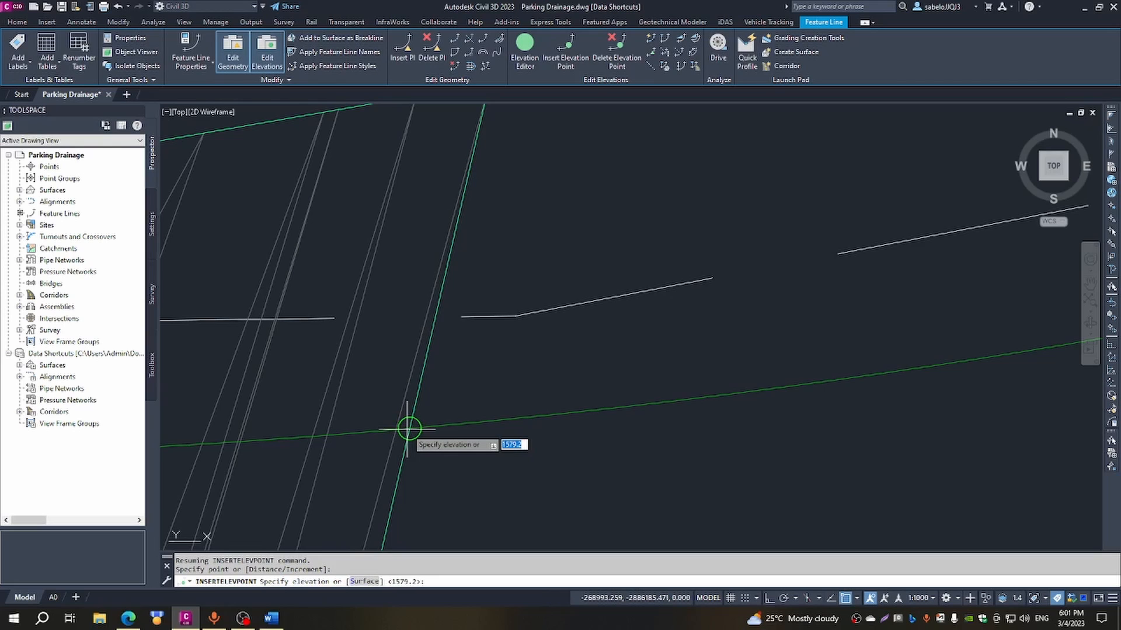
key("Return")
scroll(599, 385, "down", 3)
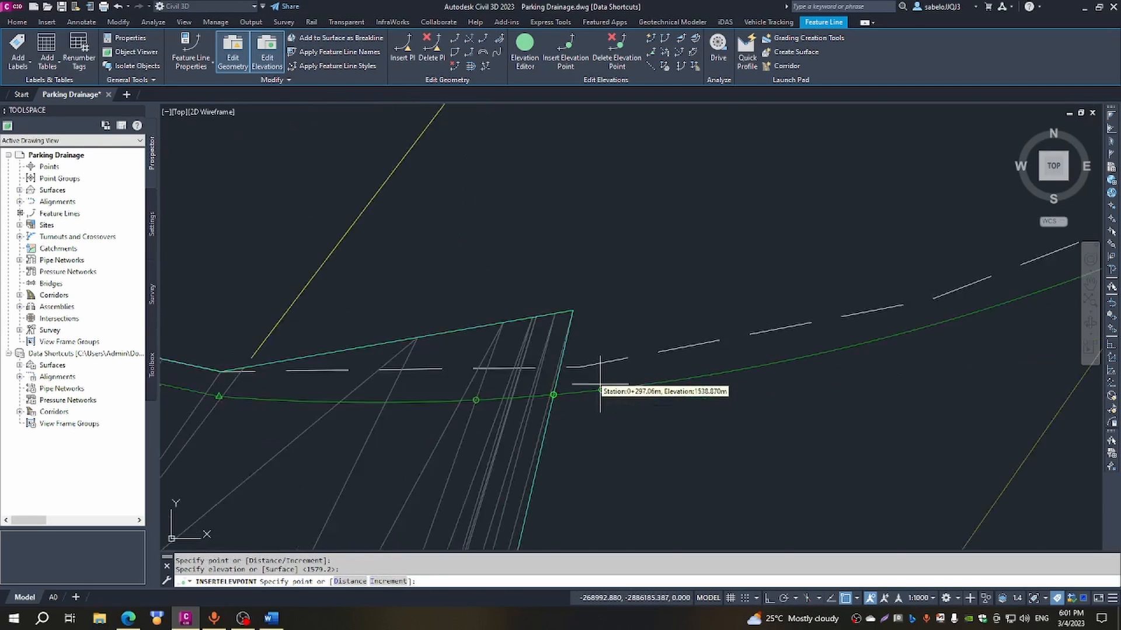
scroll(600, 385, "down", 3)
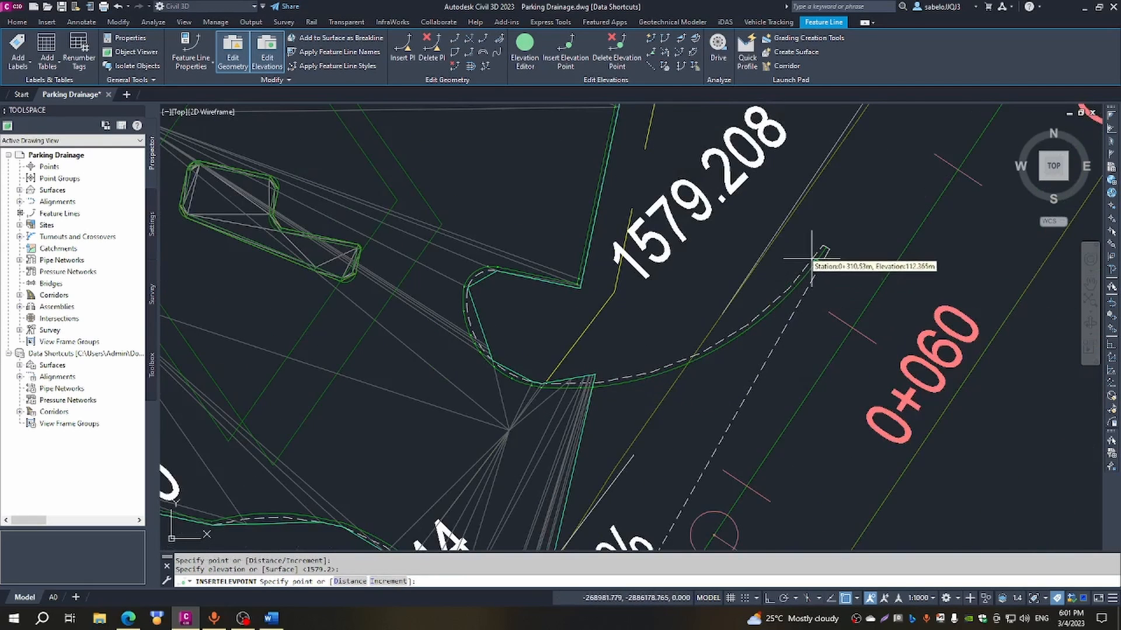
key("Escape")
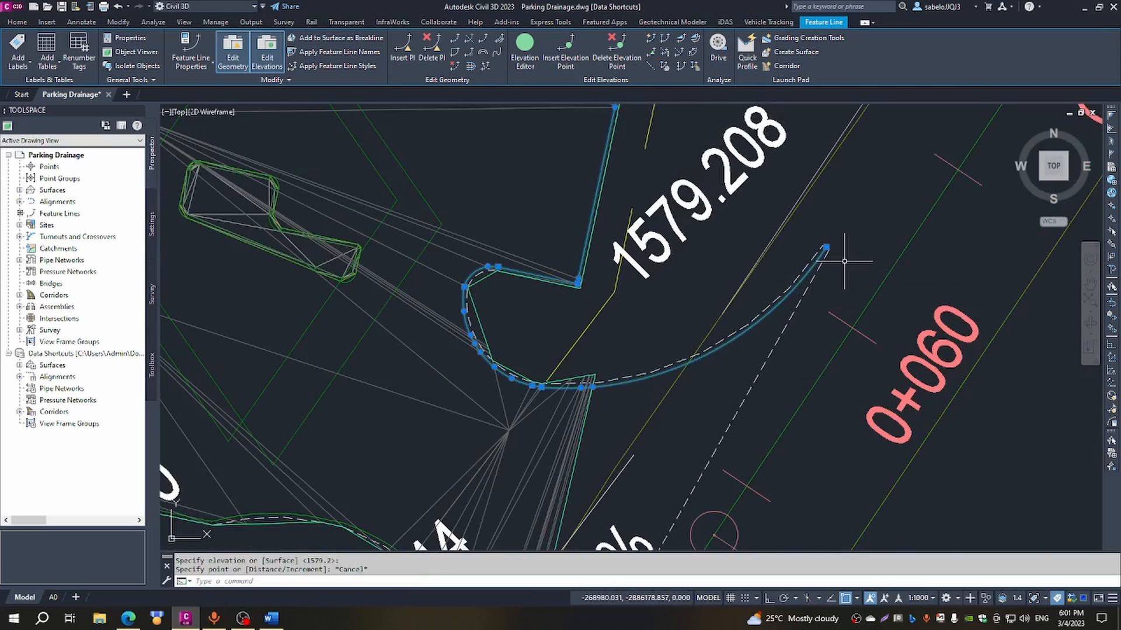
Set the elevation of the kerb feature line's road-side end vertex near 0+060 from the Design 2 surface, 1579.093, with Quick Elevation Edit.
left_click(824, 250)
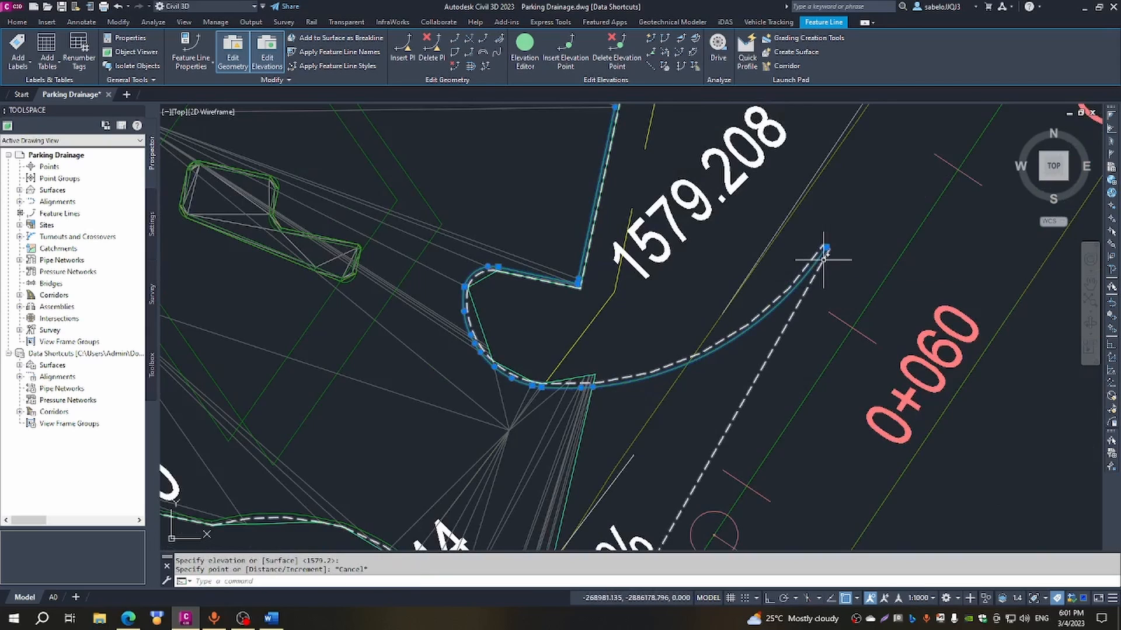
left_click(648, 41)
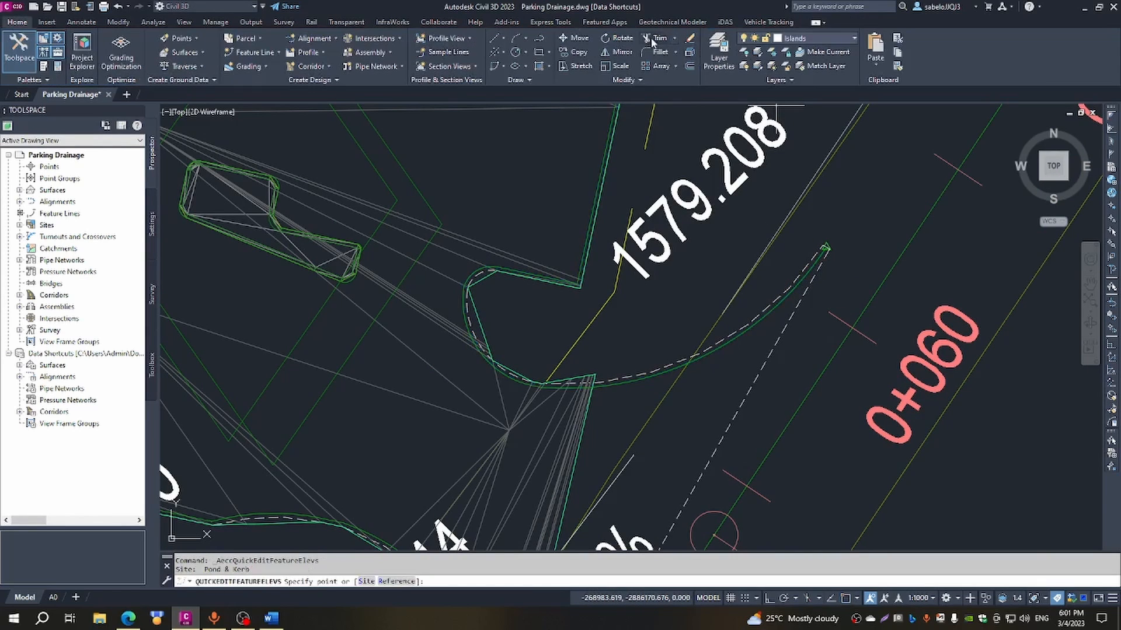
left_click(824, 249)
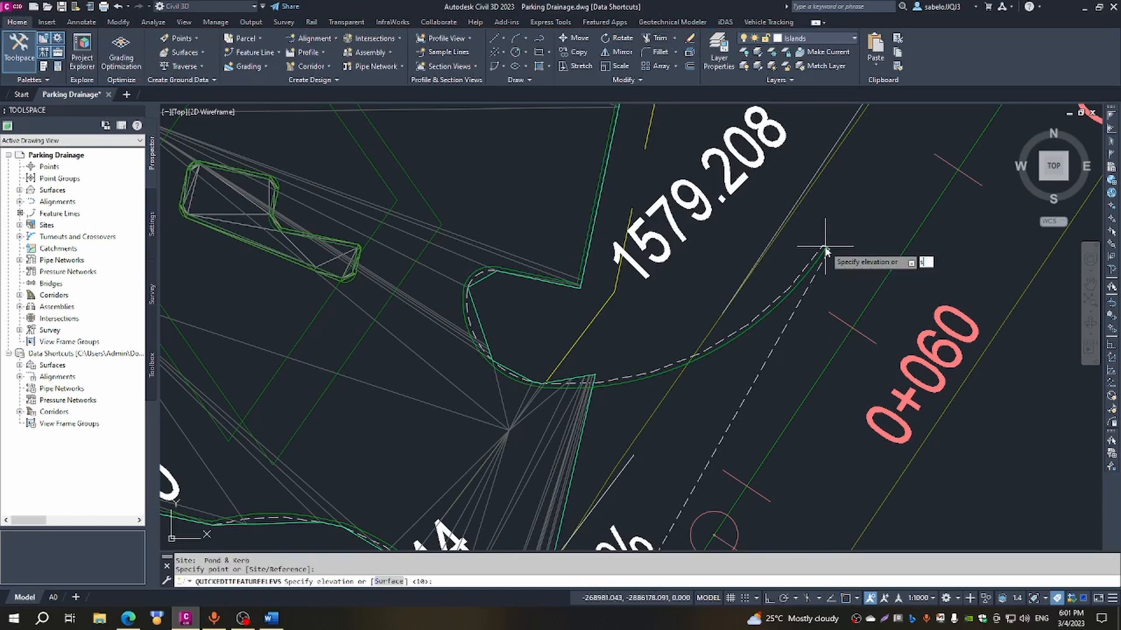
type("s")
key("Return")
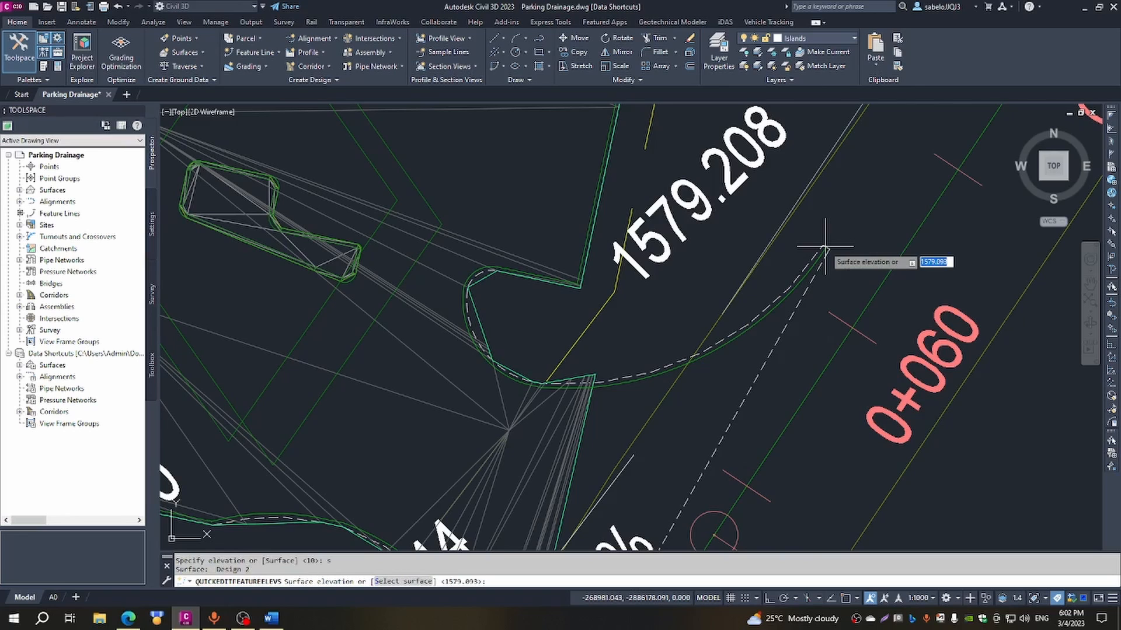
key("Return")
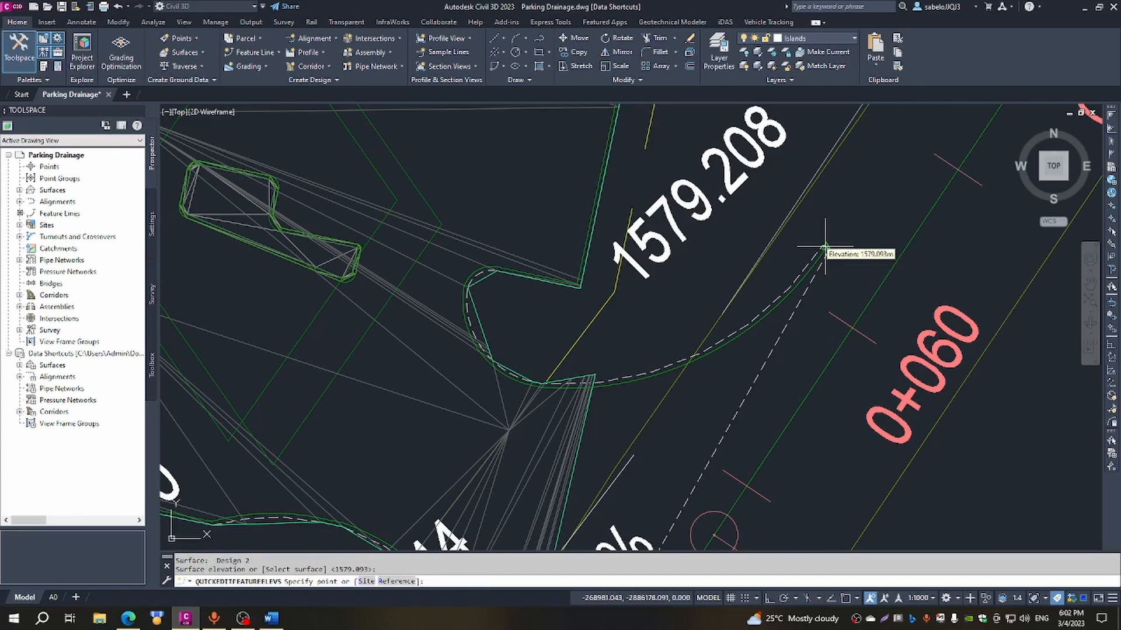
key("Return")
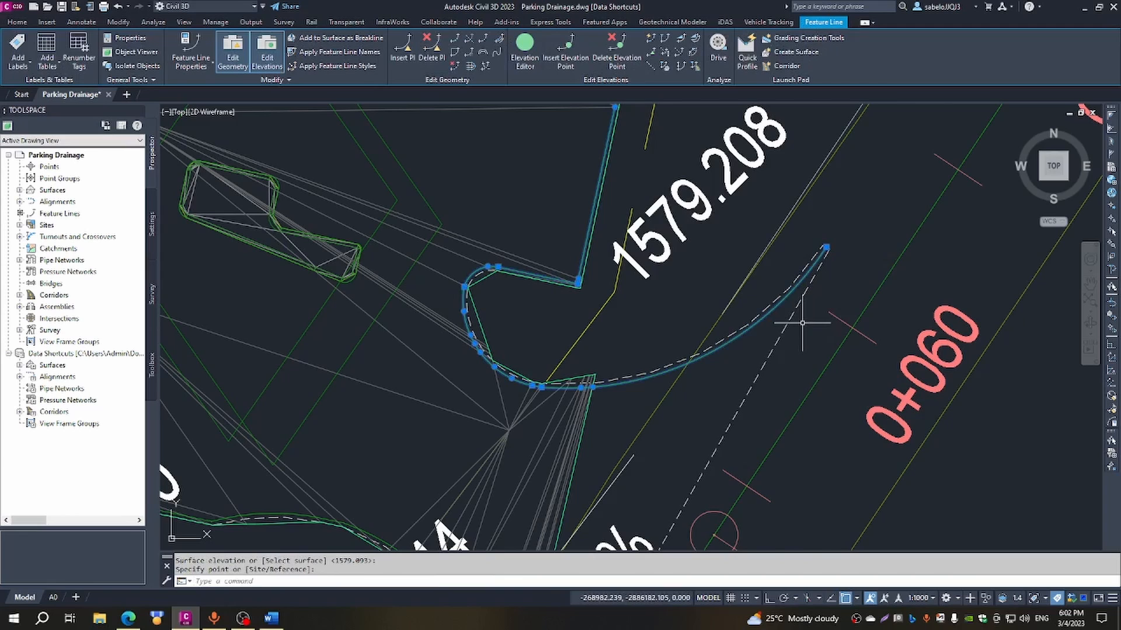
Inspect the kerb feature line's full shape and end transitions in 3D with the Object Viewer.
right_click(771, 313)
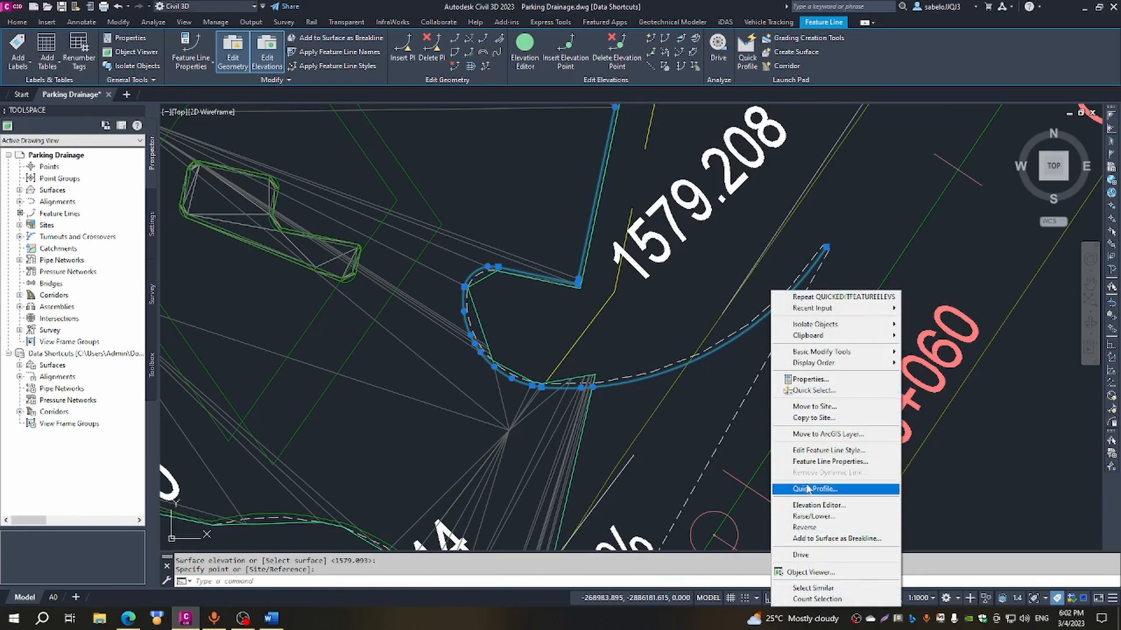
left_click(806, 573)
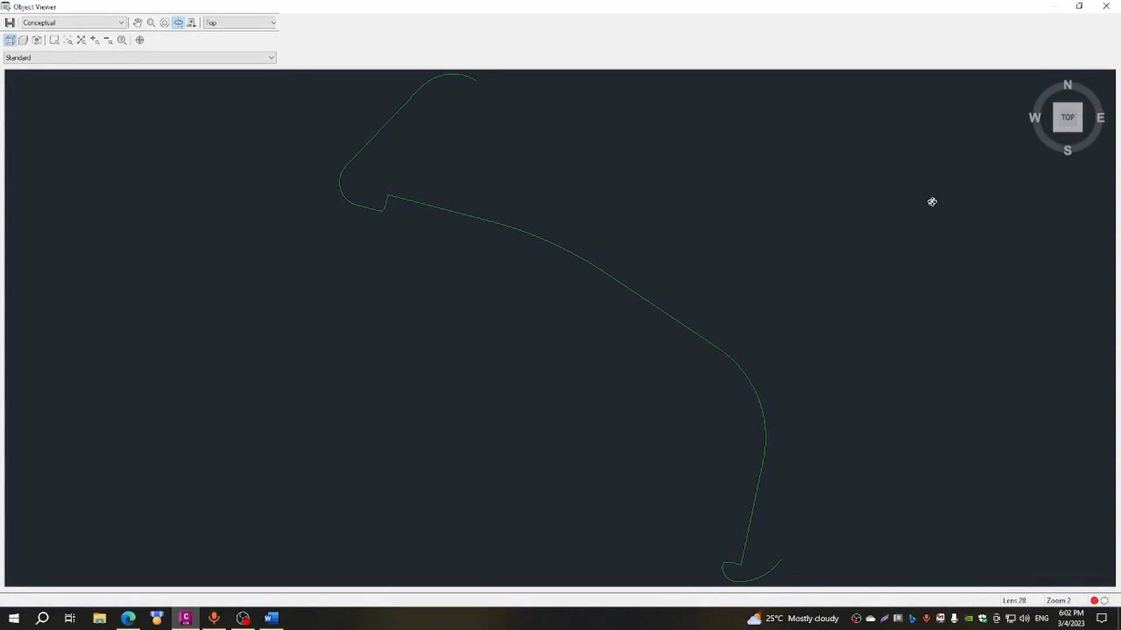
left_click_drag(932, 201, 971, 189)
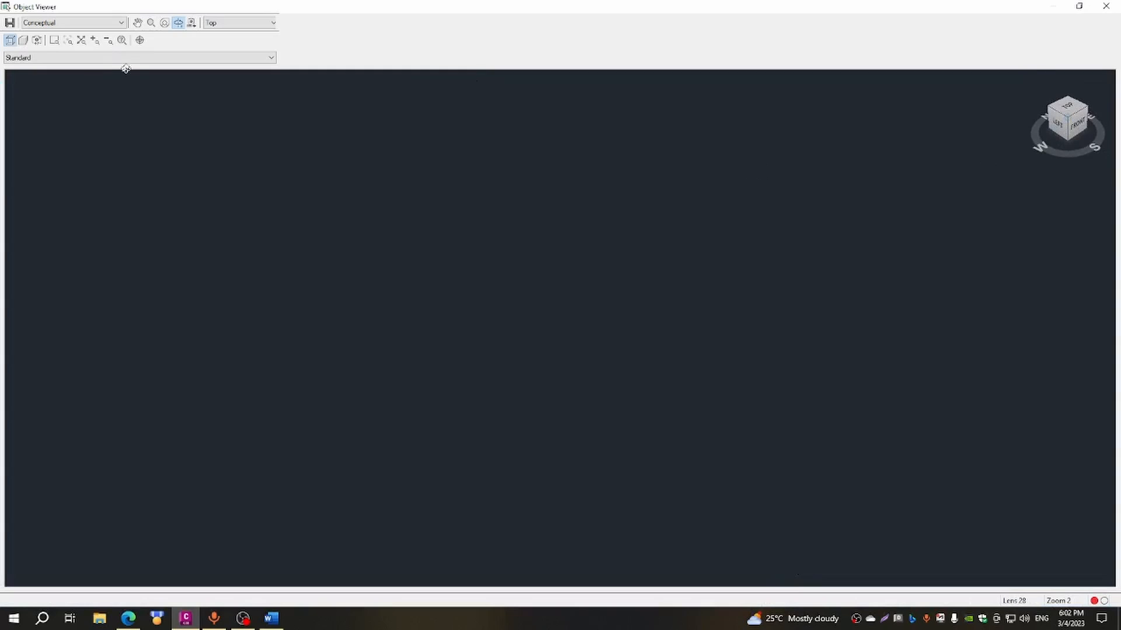
left_click(138, 23)
left_click_drag(567, 164, 568, 231)
scroll(566, 223, "up", 3)
scroll(588, 148, "up", 2)
left_click_drag(587, 152, 586, 302)
scroll(553, 235, "up", 4)
left_click_drag(570, 228, 558, 410)
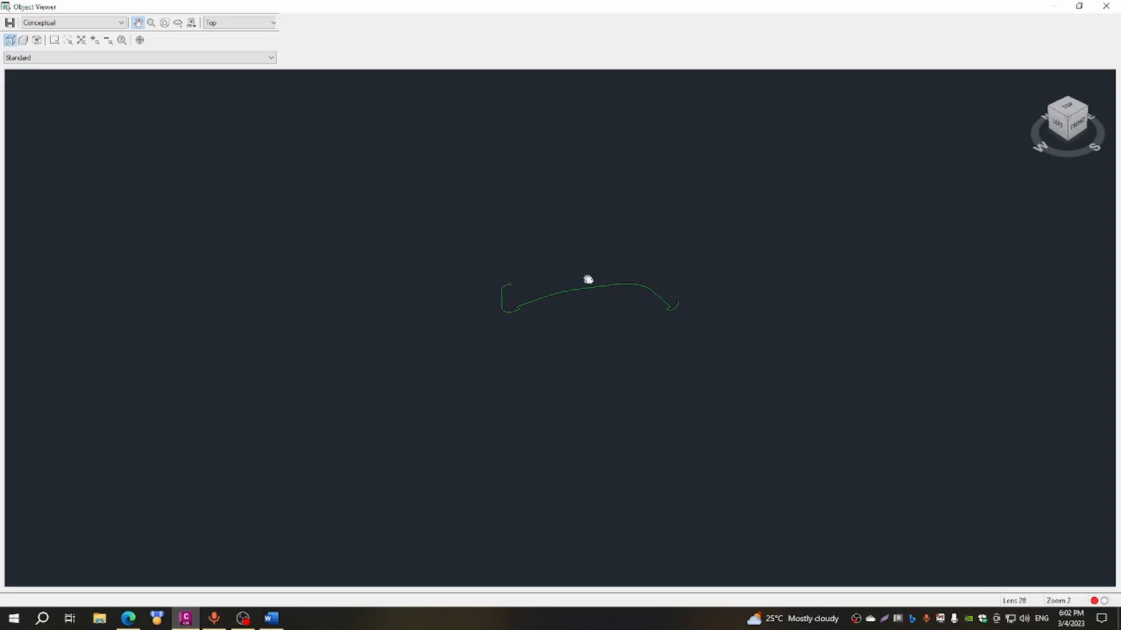
scroll(587, 279, "up", 3)
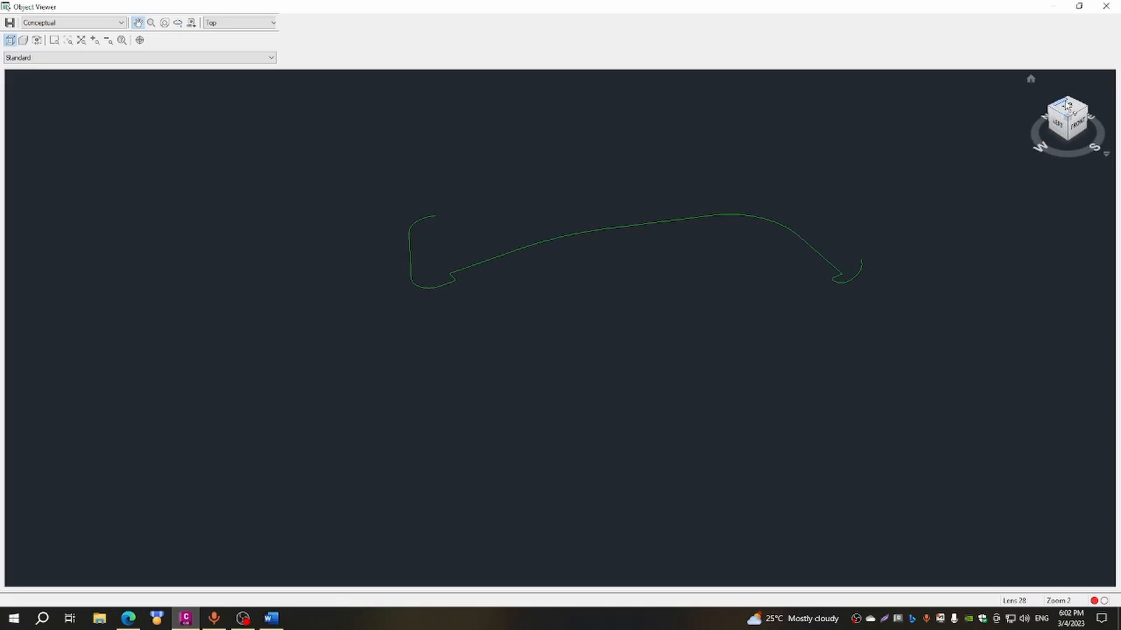
left_click(1108, 7)
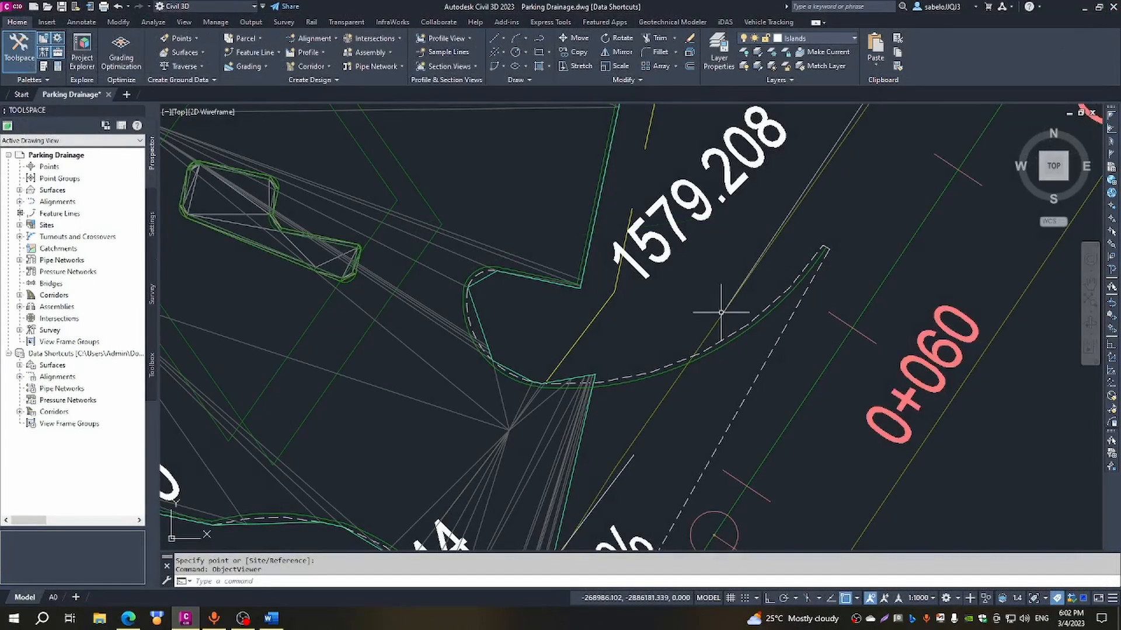
Open Grading Creation Tools for the kerb feature line near 1576.165 and choose the Barrier Kerb - Fig 3 criteria.
scroll(707, 313, "down", 5)
scroll(705, 313, "down", 5)
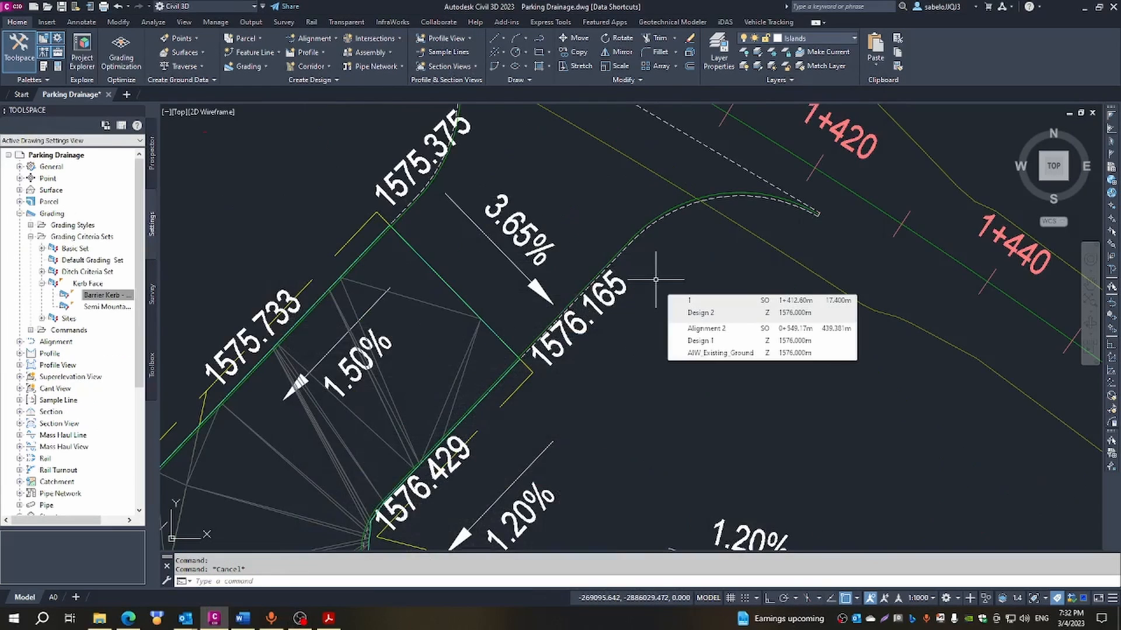
scroll(655, 280, "down", 2)
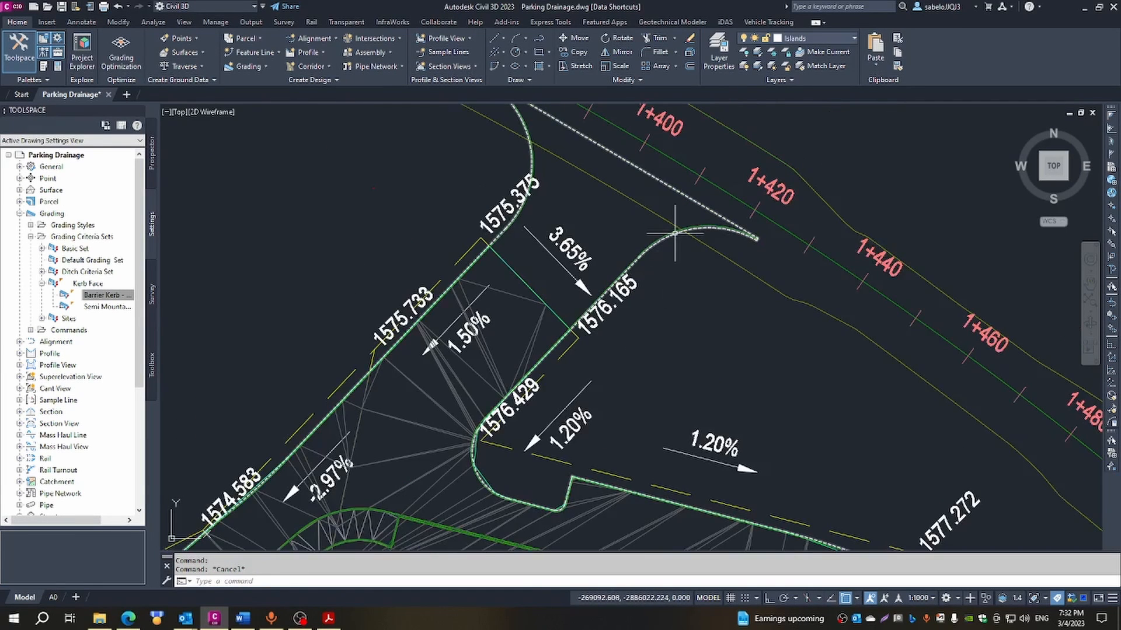
scroll(675, 233, "up", 4)
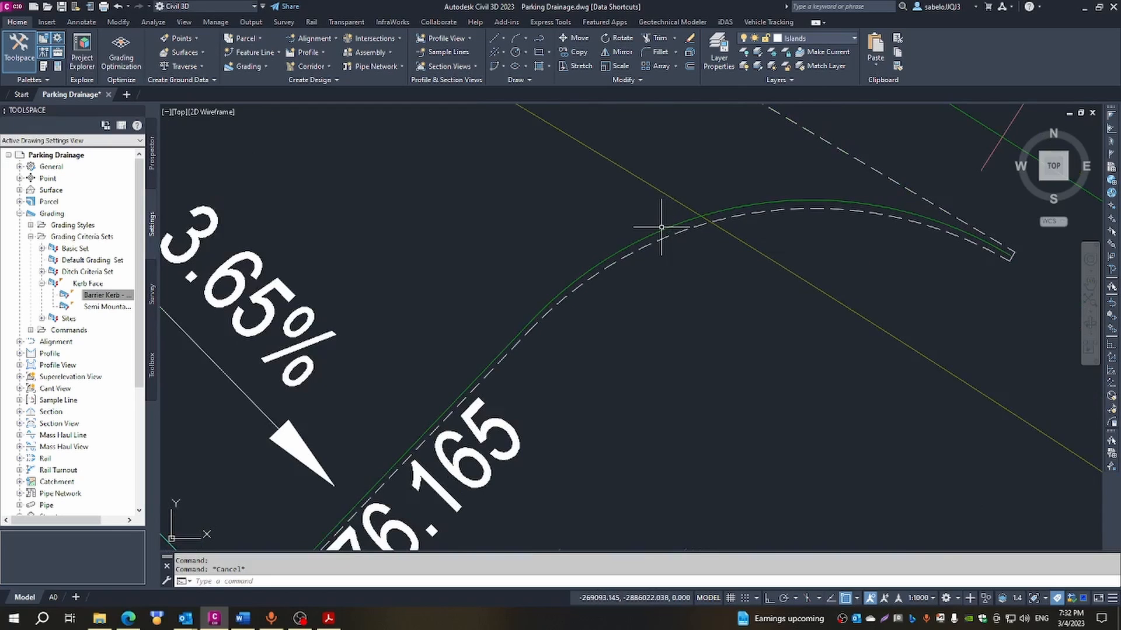
mouse_move(660, 231)
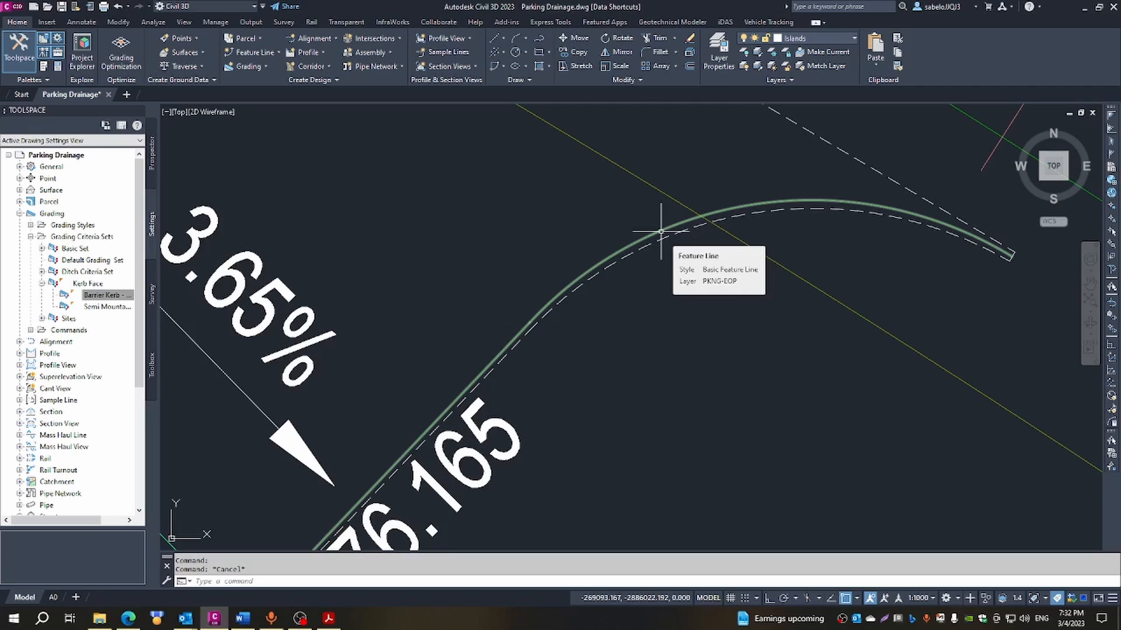
left_click(660, 232)
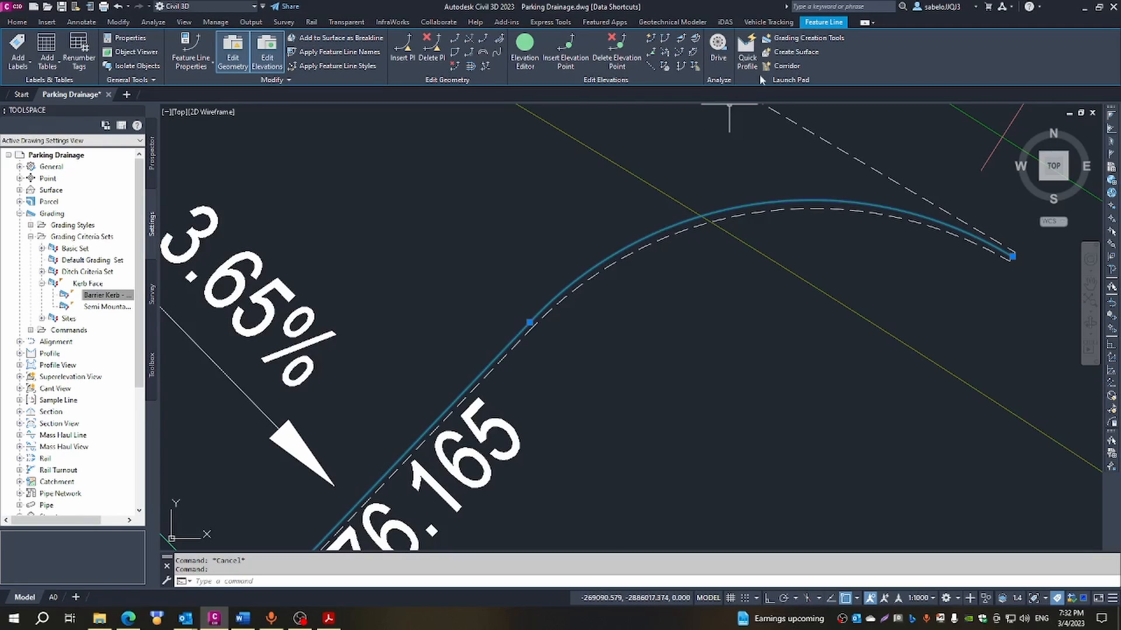
left_click(805, 38)
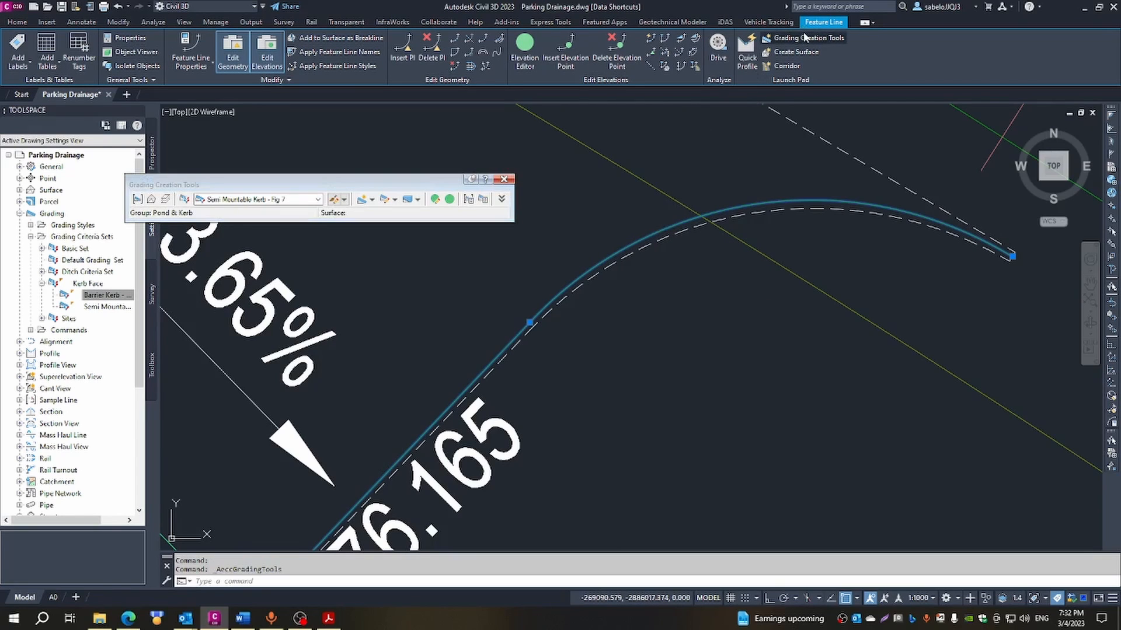
left_click(318, 199)
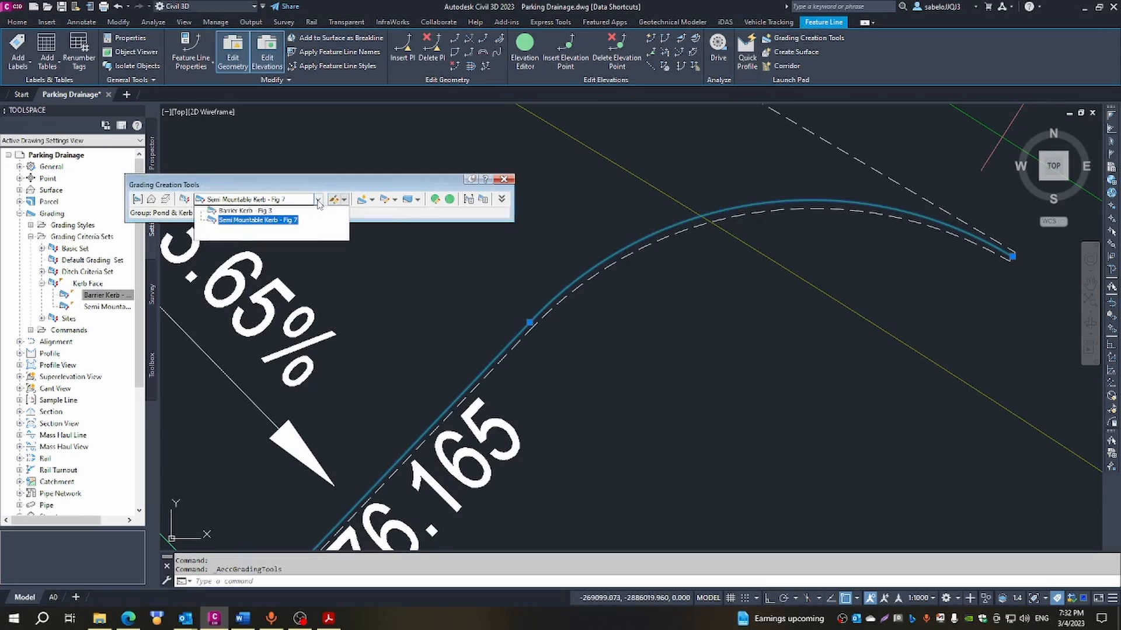
left_click(266, 211)
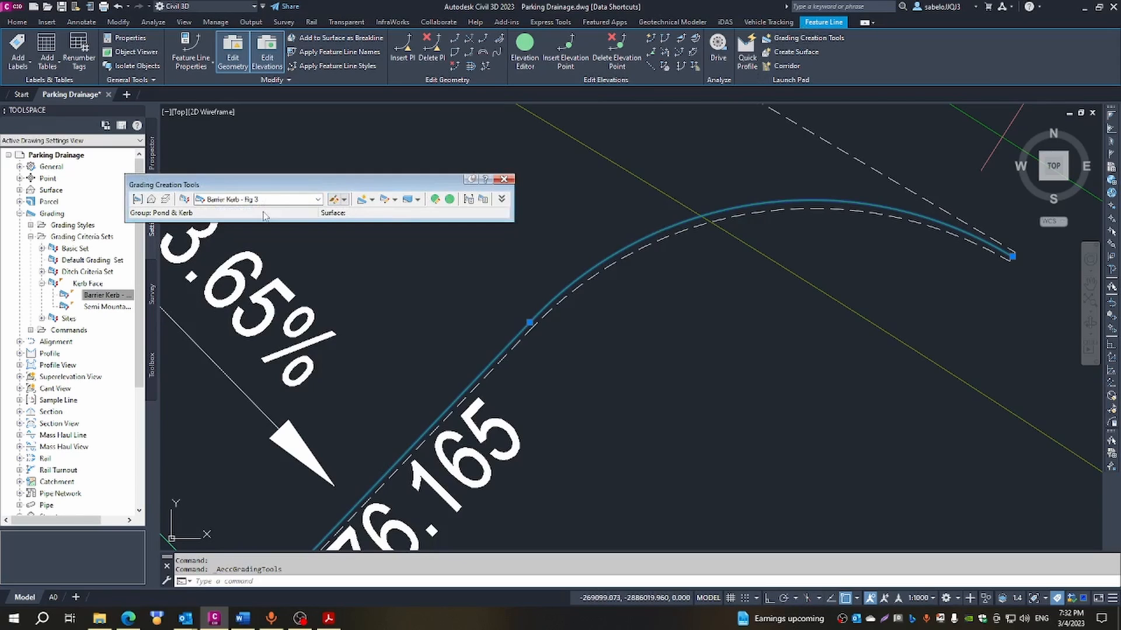
Create a Barrier Kerb - Fig 3 grading along the entire feature line past label 1576.165, on its southeast side.
left_click(362, 200)
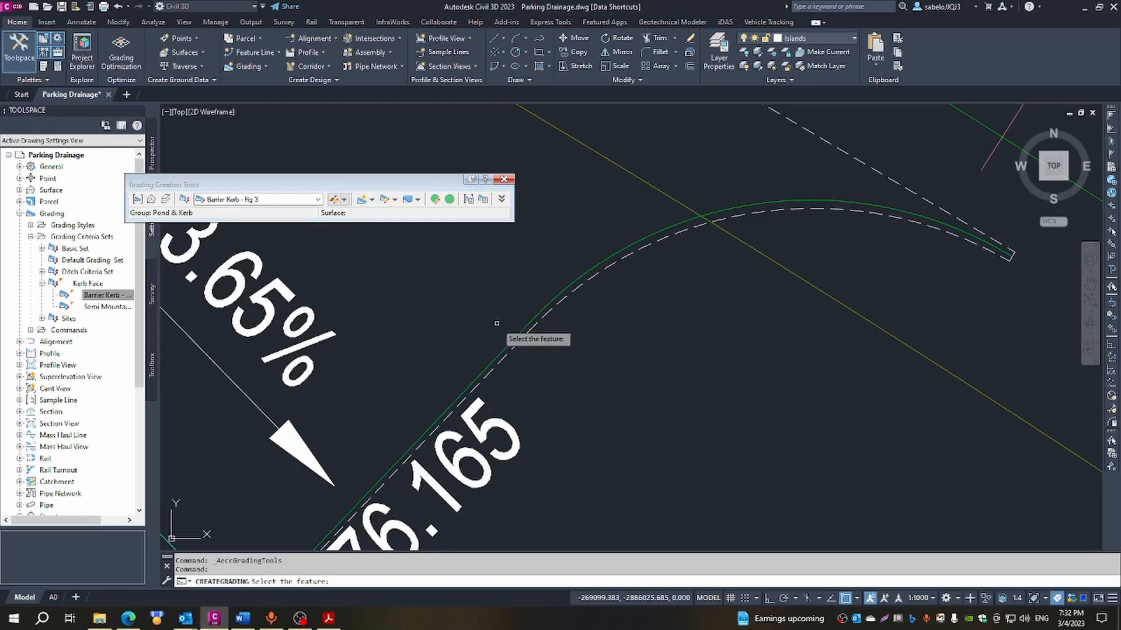
left_click(523, 328)
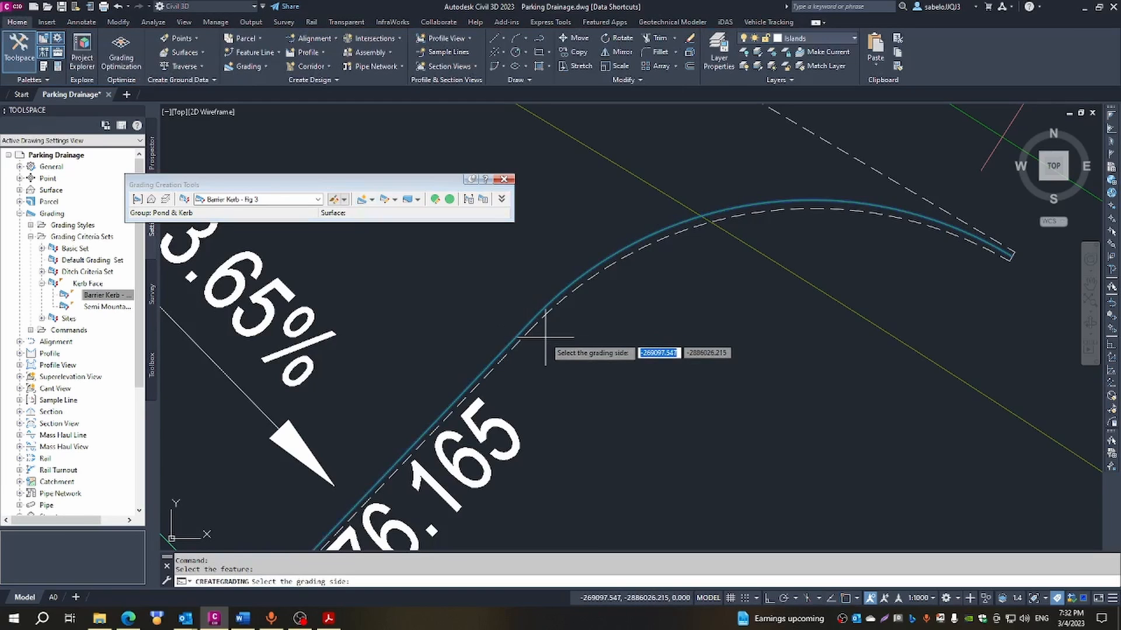
left_click(544, 337)
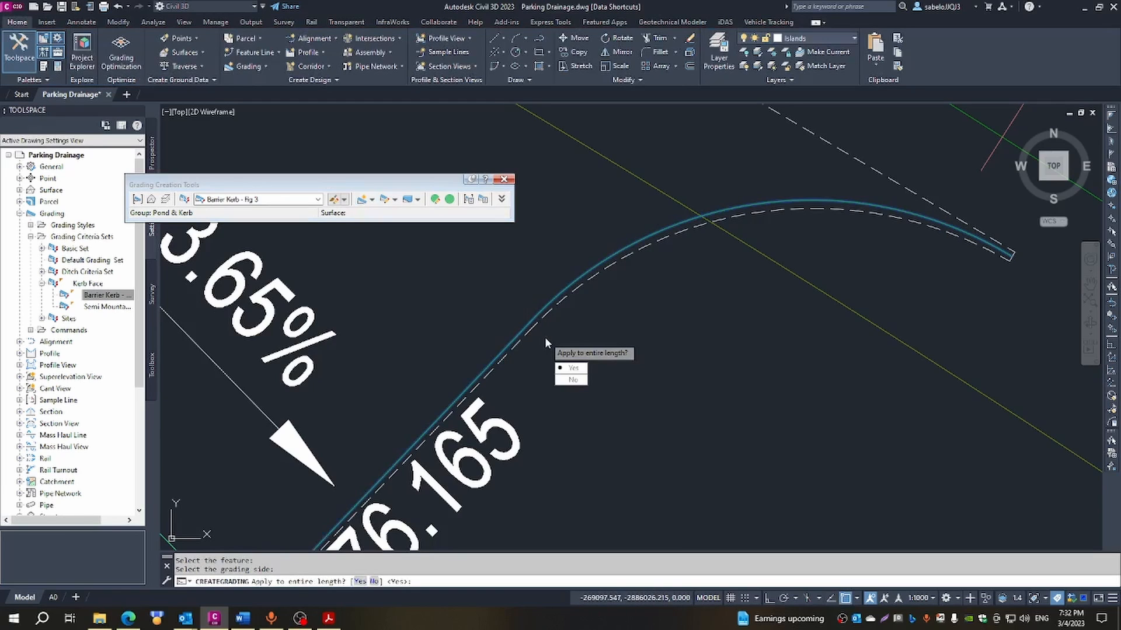
key("Return")
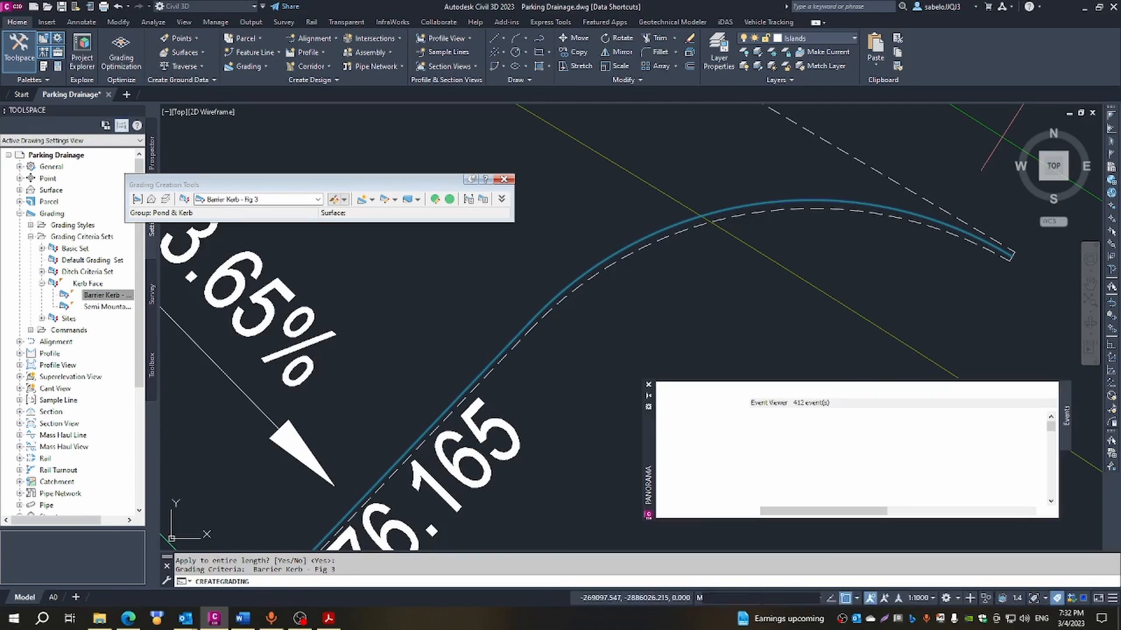
left_click(647, 384)
scroll(547, 298, "up", 6)
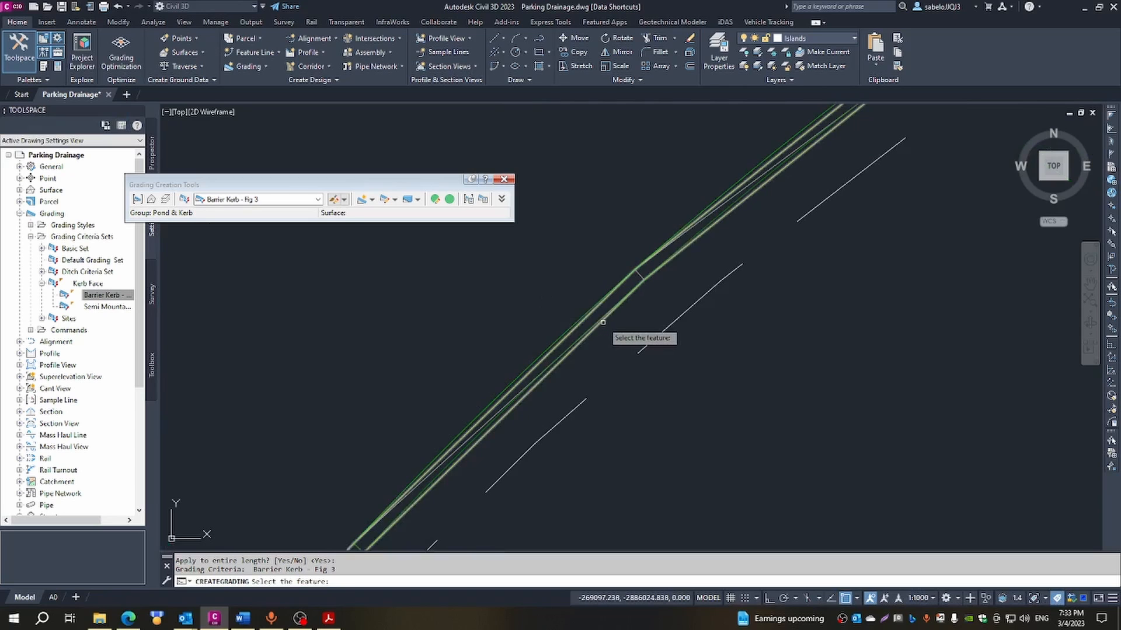
scroll(603, 322, "down", 8)
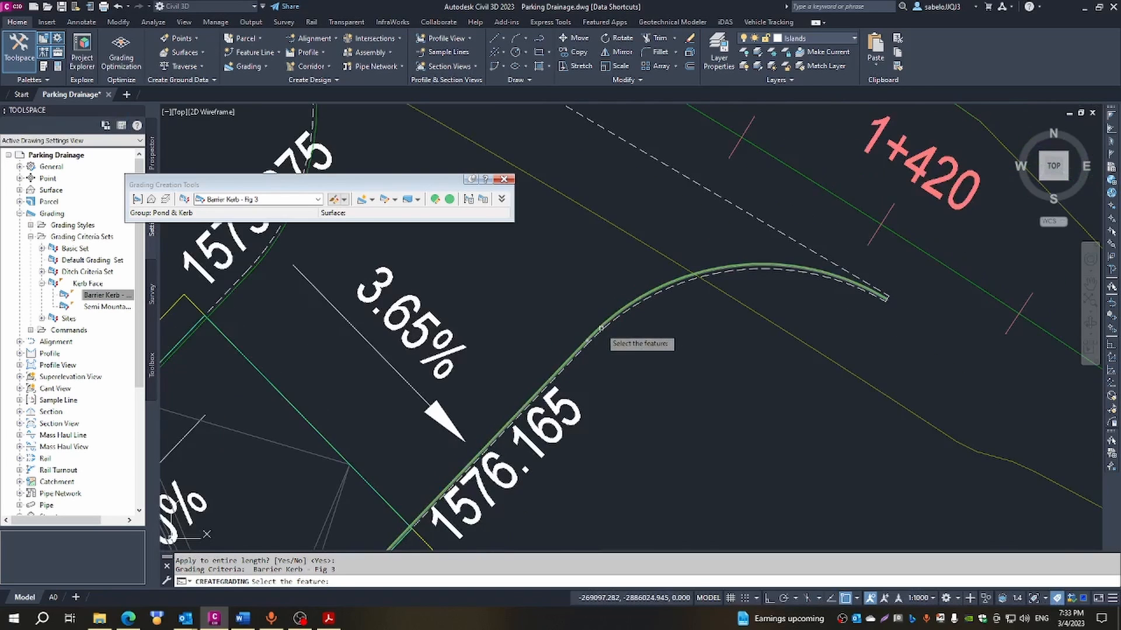
Apply the Barrier Kerb - Fig 3 grading to the entire feature line past label 1575.375, on its northwest side.
scroll(526, 320, "up", 6)
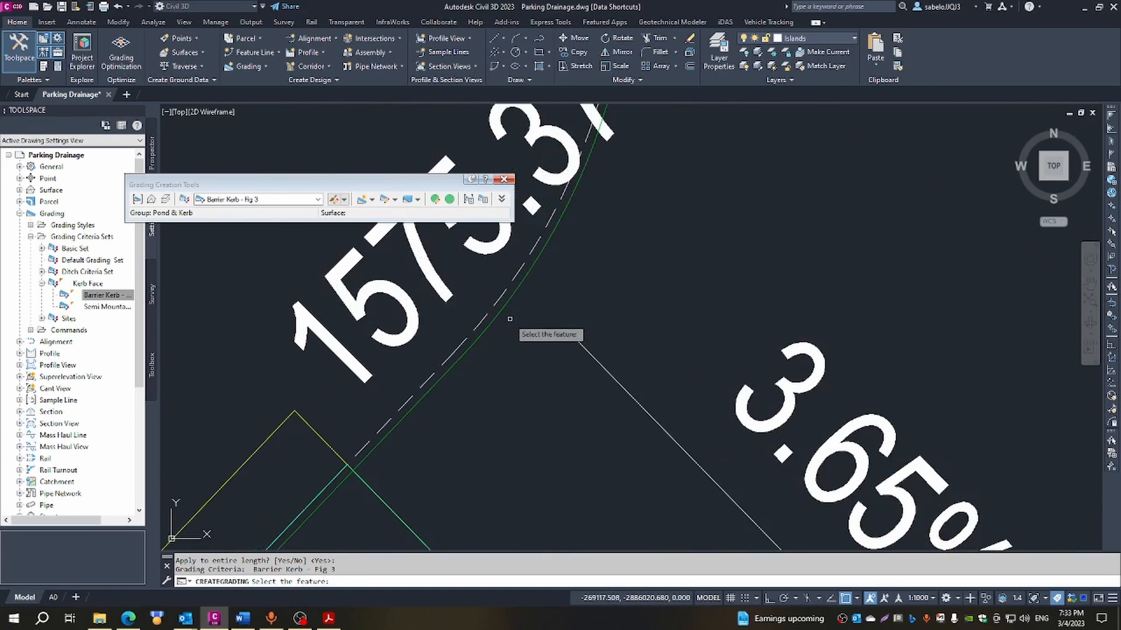
left_click(495, 319)
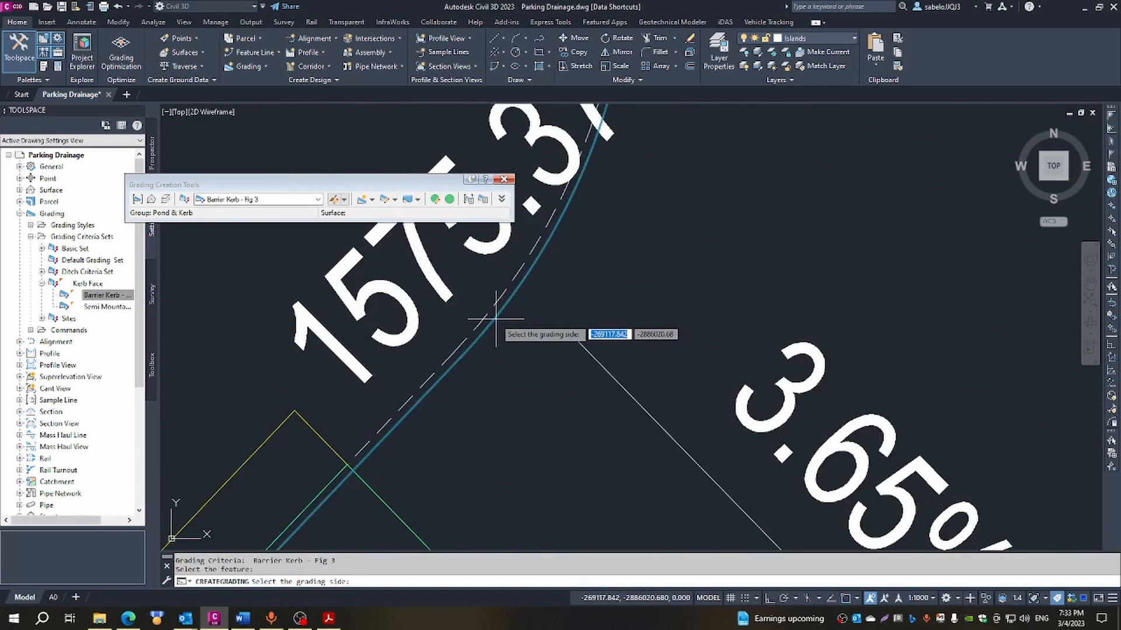
left_click(464, 324)
key("Return")
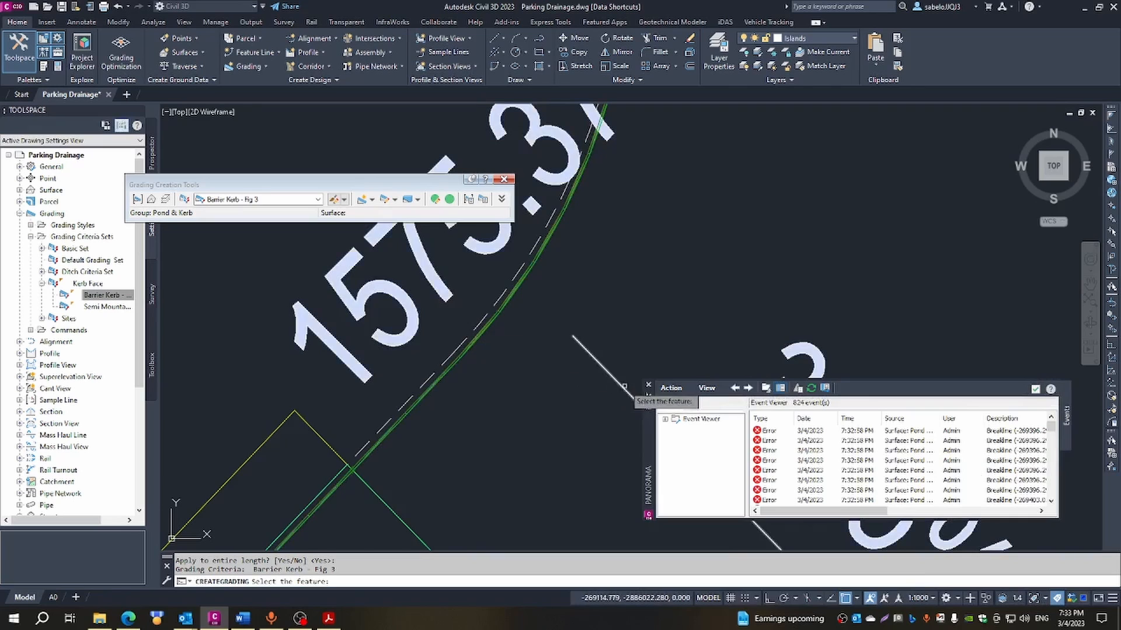
left_click(649, 385)
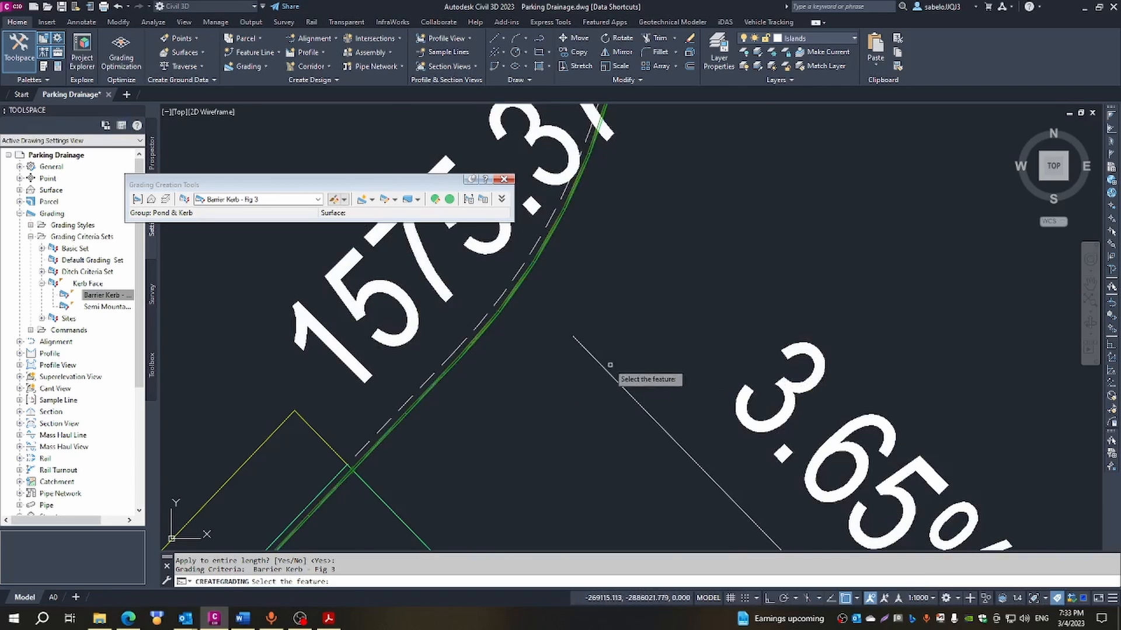
Grade the entire length of the feature line beside label 1577.572 with Barrier Kerb - Fig 3, on its south side.
scroll(612, 365, "down", 5)
scroll(611, 360, "down", 6)
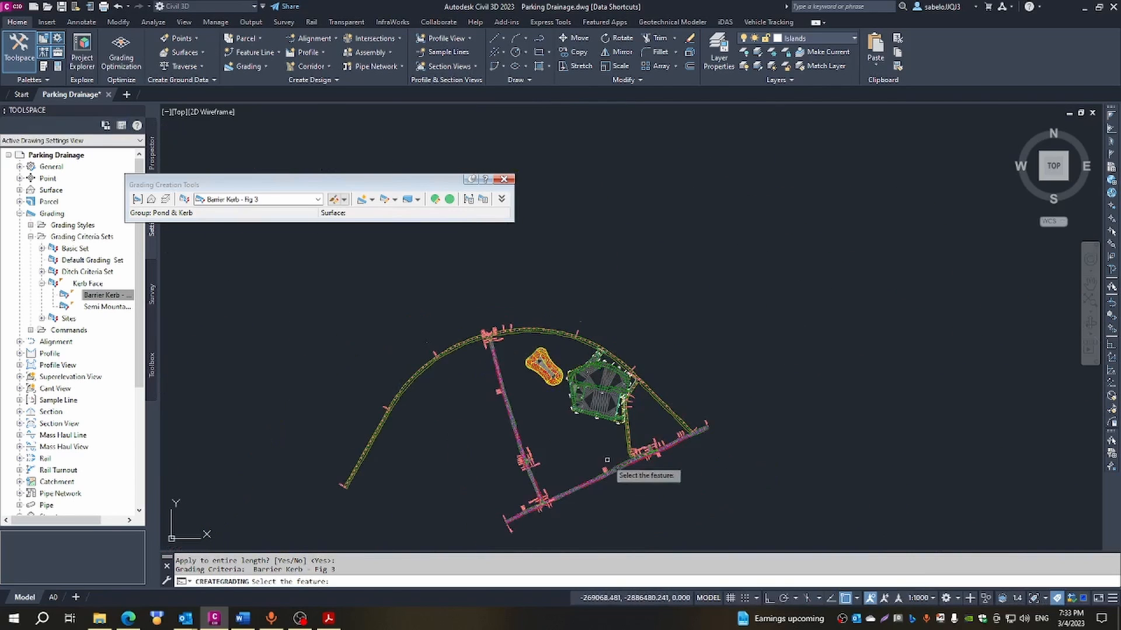
scroll(588, 396, "up", 8)
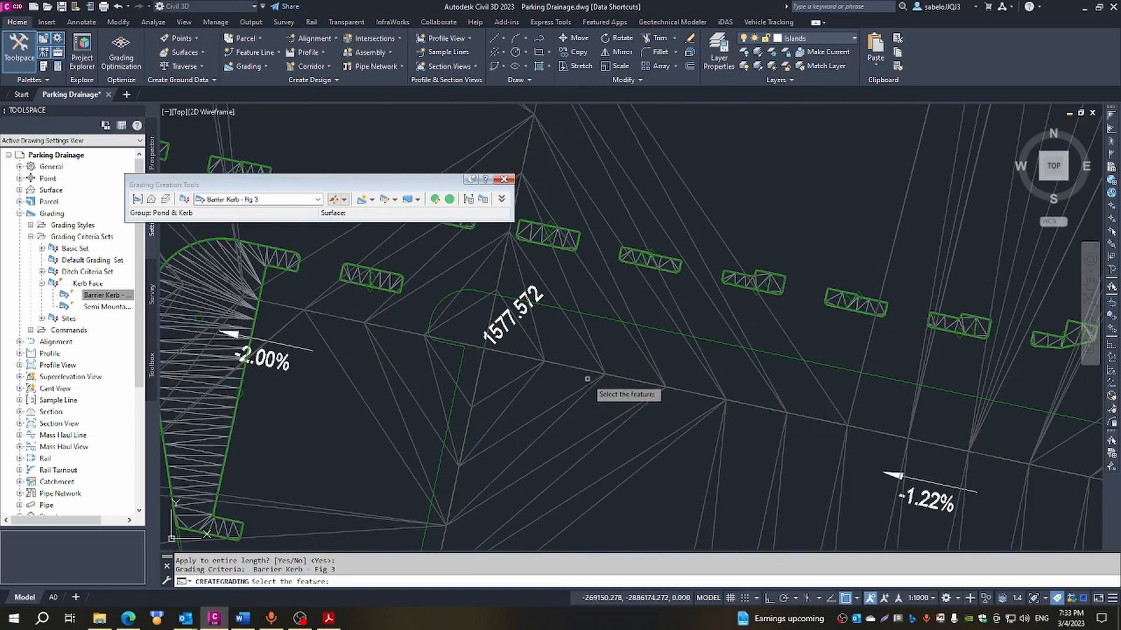
left_click(593, 312)
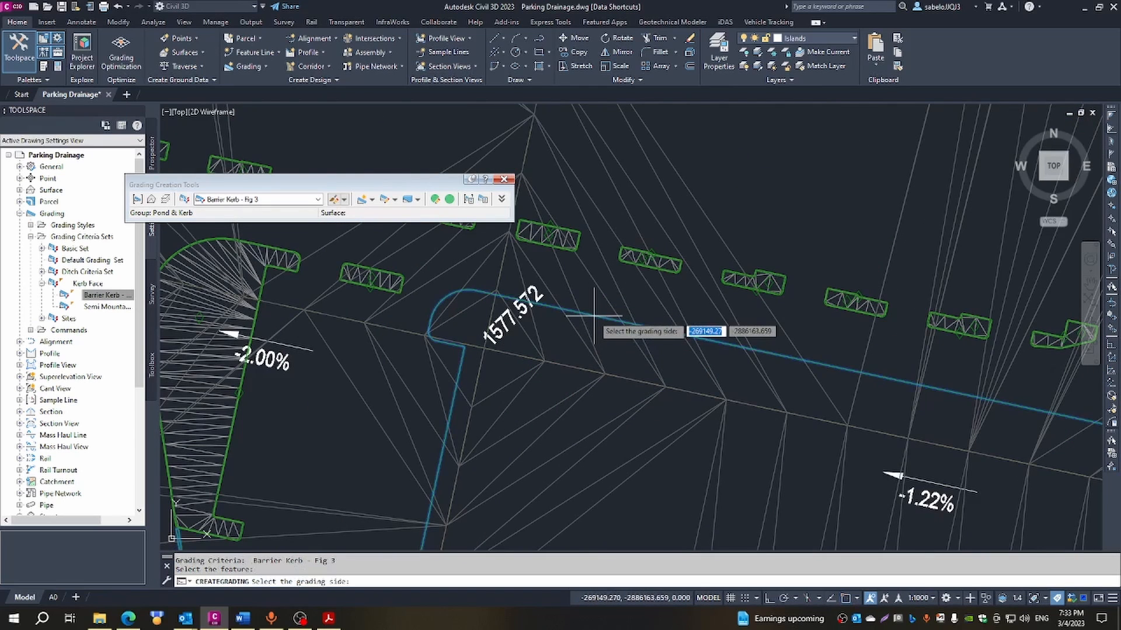
left_click(597, 329)
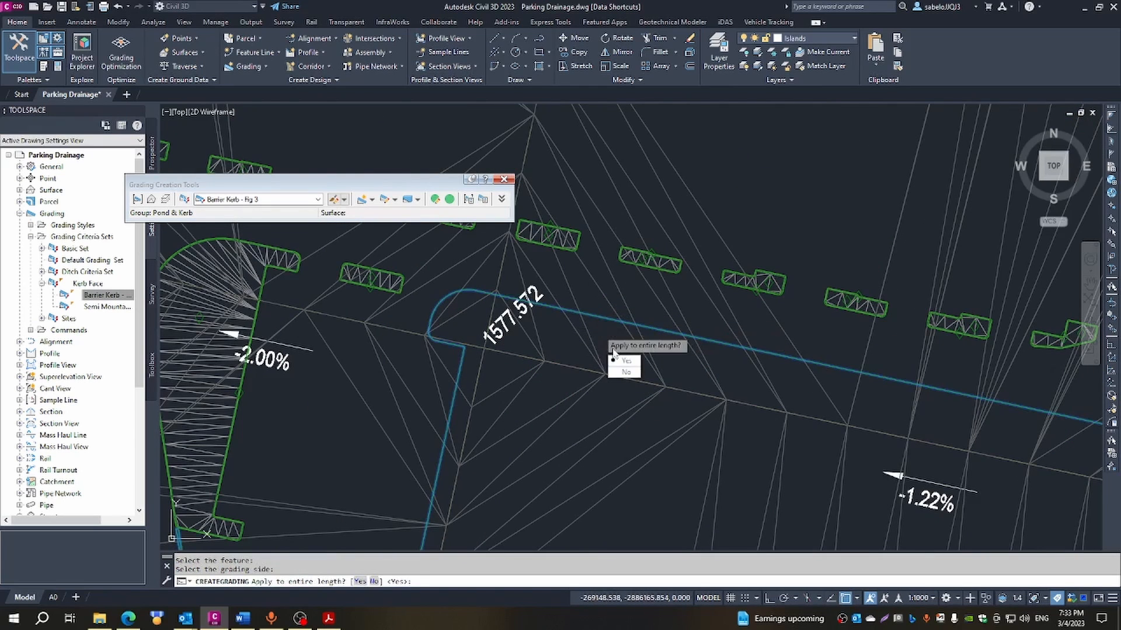
key("Return")
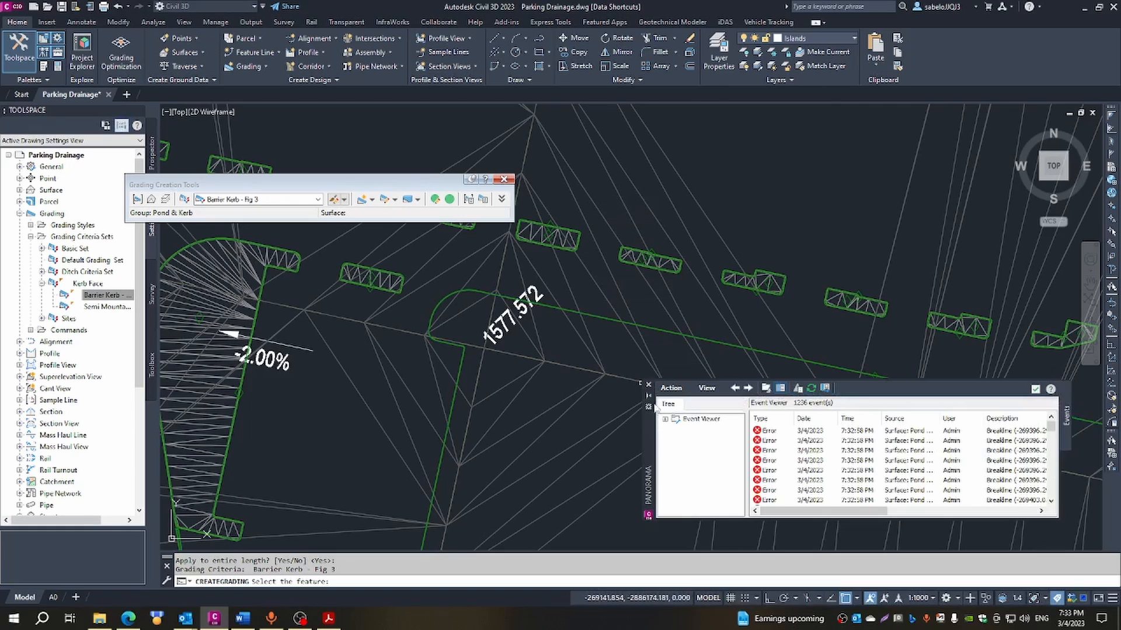
Dismiss the event list, end the grading command and close Grading Creation Tools.
left_click(648, 385)
key("Escape")
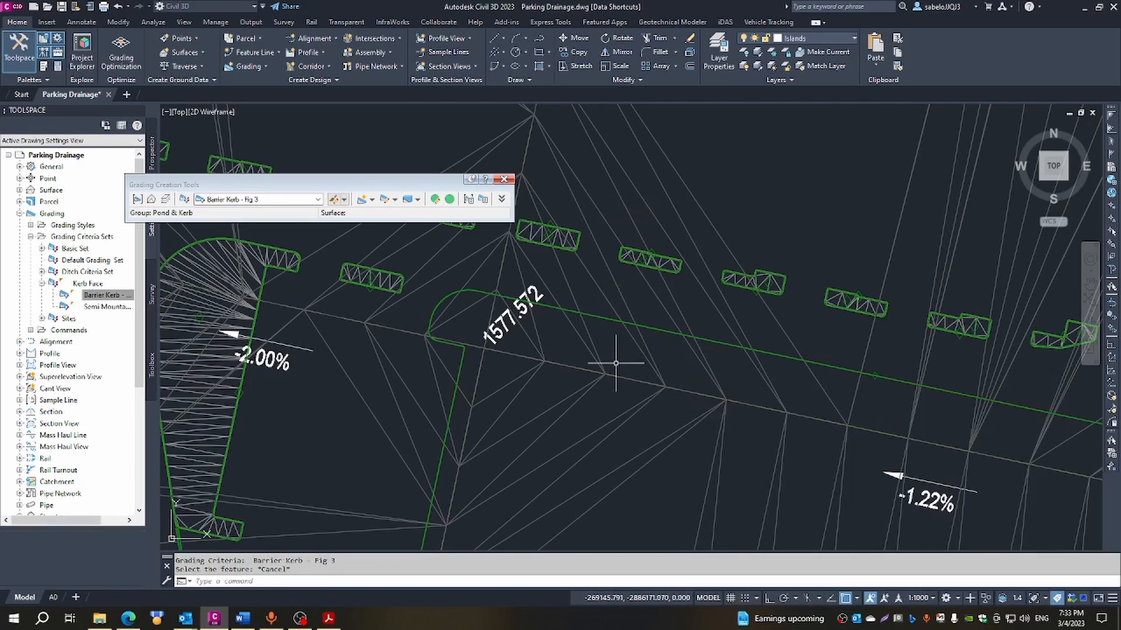
left_click(504, 180)
Open the Pond & Kerb surface in the Object Viewer and inspect its kerbs, islands and pond in 3D.
scroll(613, 313, "up", 3)
scroll(610, 321, "down", 5)
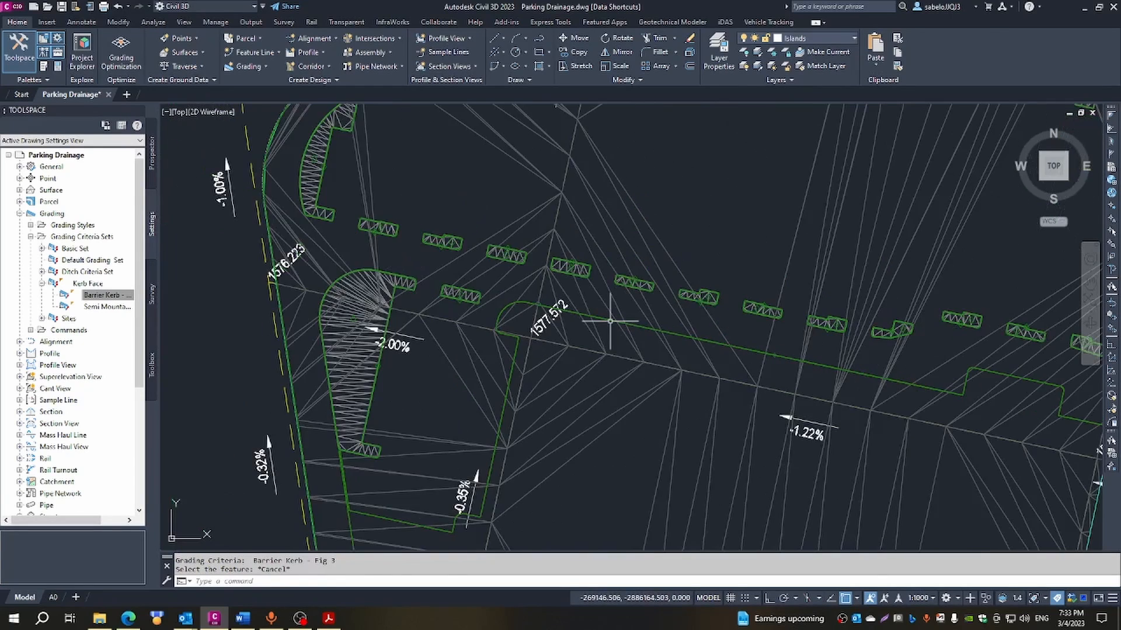
scroll(610, 321, "down", 3)
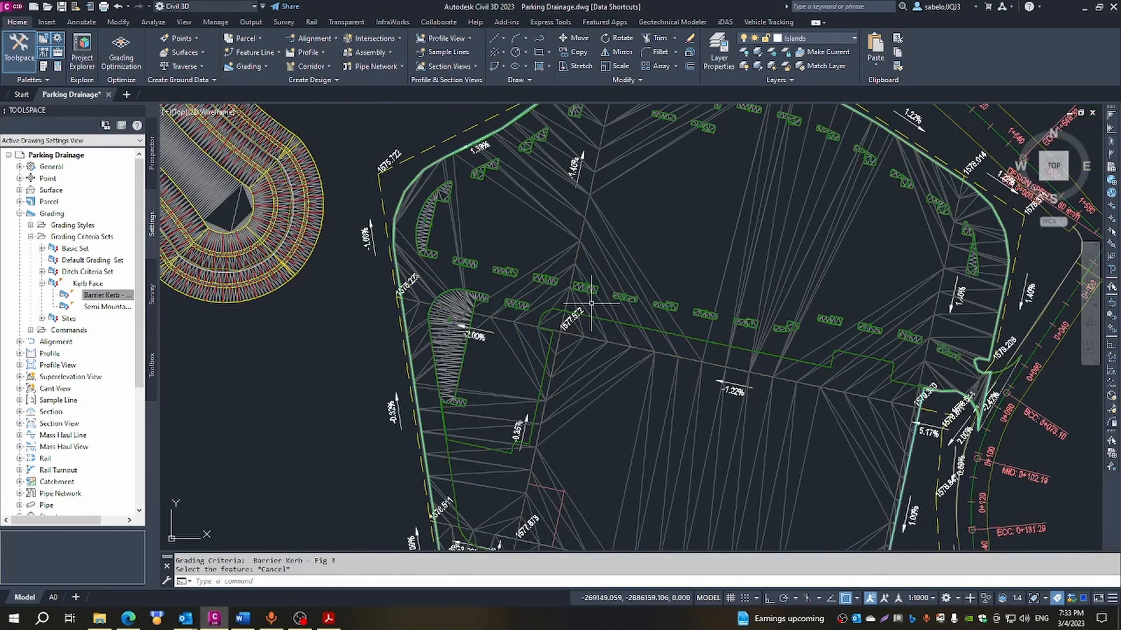
left_click(454, 304)
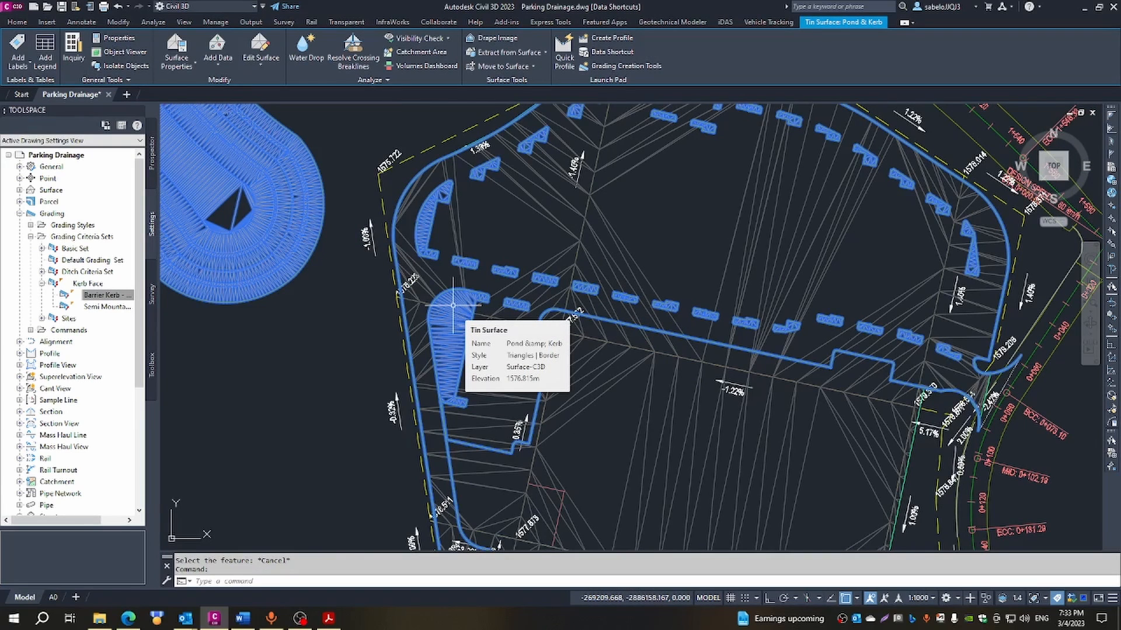
right_click(454, 306)
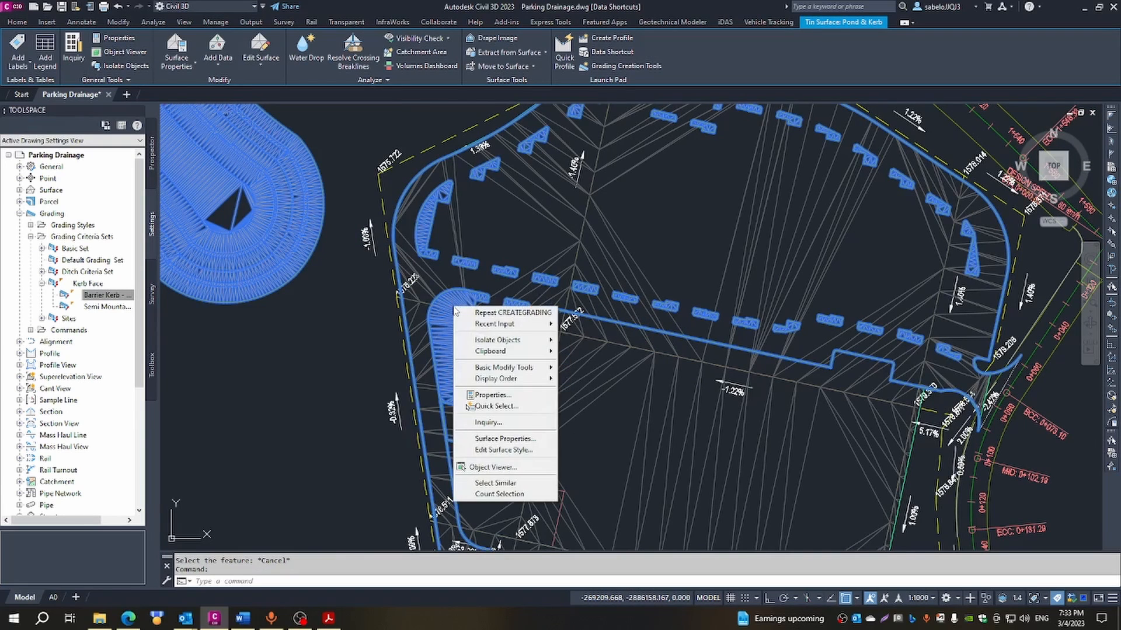
left_click(493, 467)
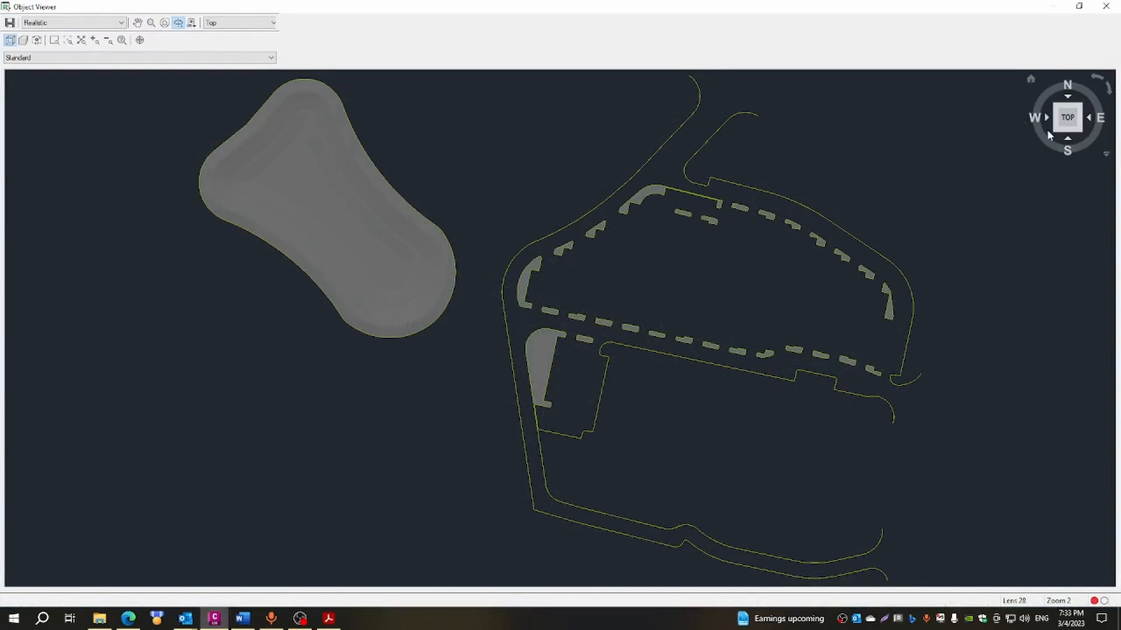
left_click_drag(1057, 133, 559, 405)
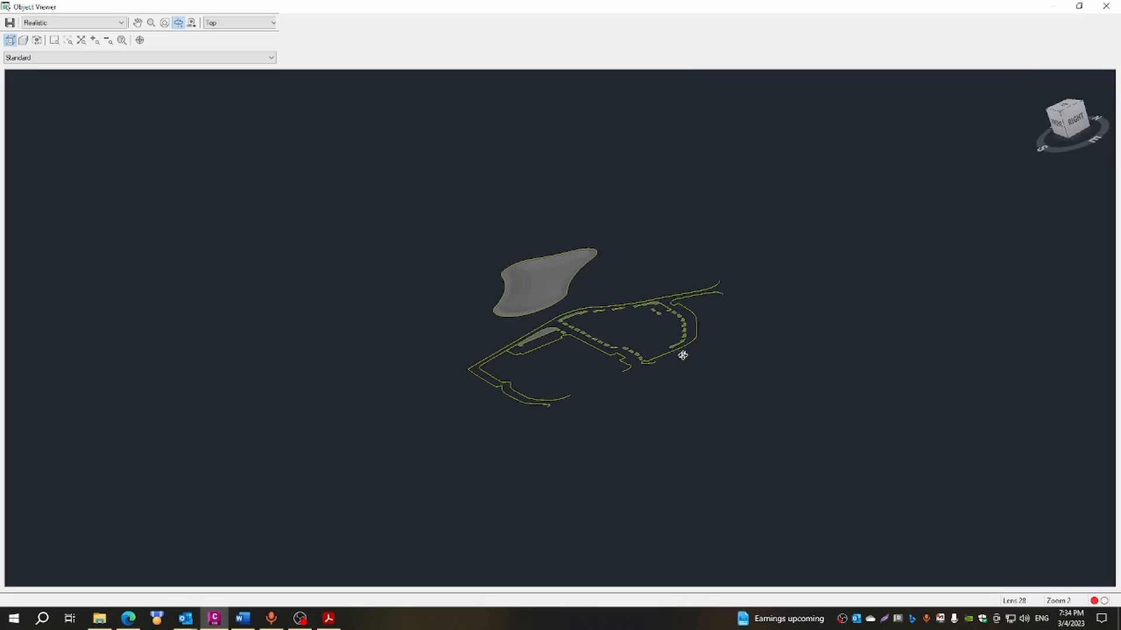
left_click_drag(704, 352, 652, 420)
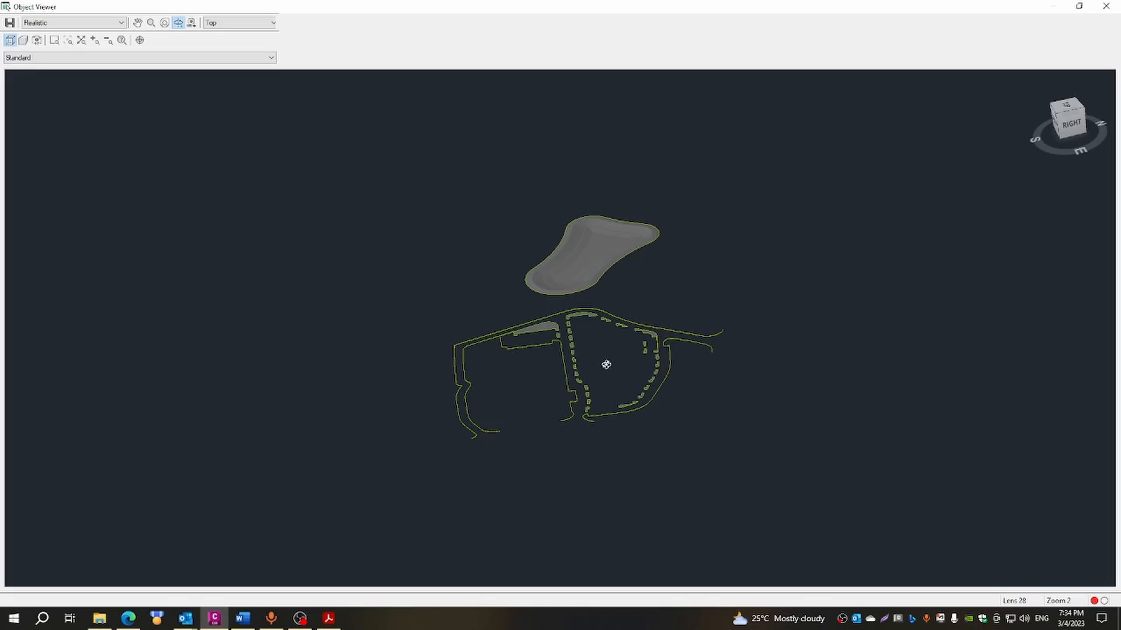
left_click_drag(548, 419, 568, 390)
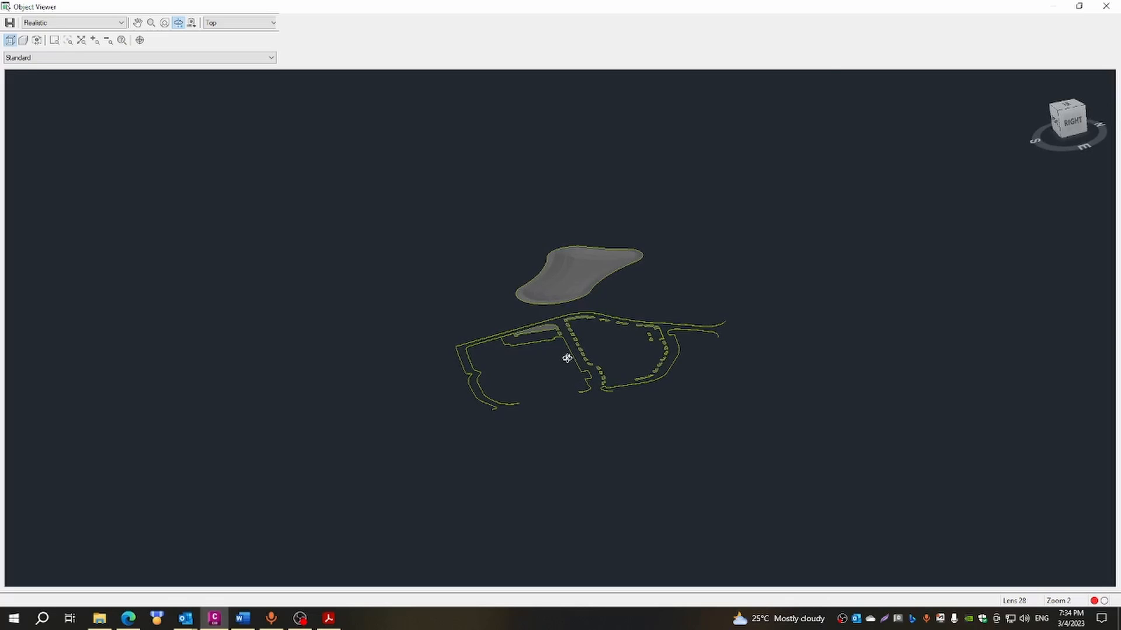
scroll(567, 358, "up", 5)
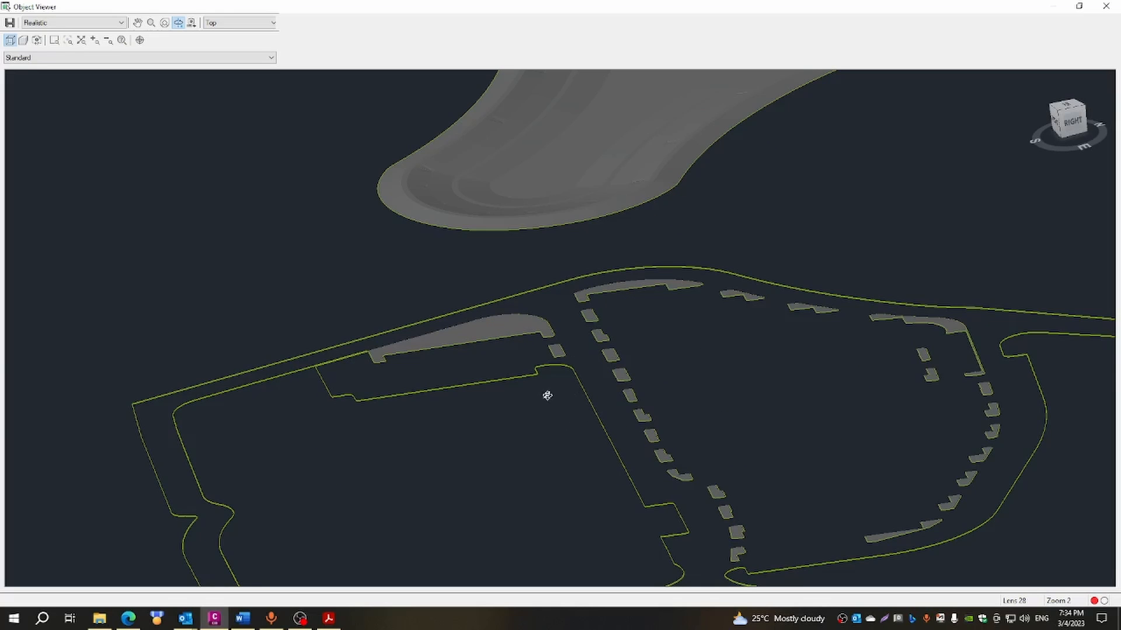
scroll(805, 308, "down", 5)
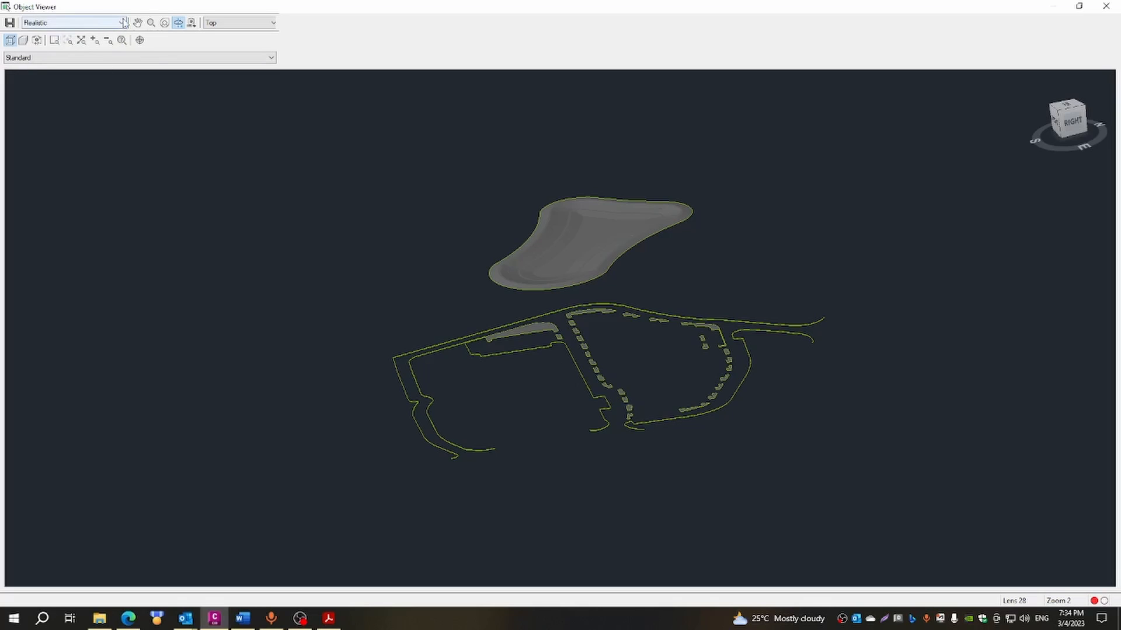
Inspect the Pond & Kerb surface in the Conceptual visual style, then close the Object Viewer.
left_click(108, 23)
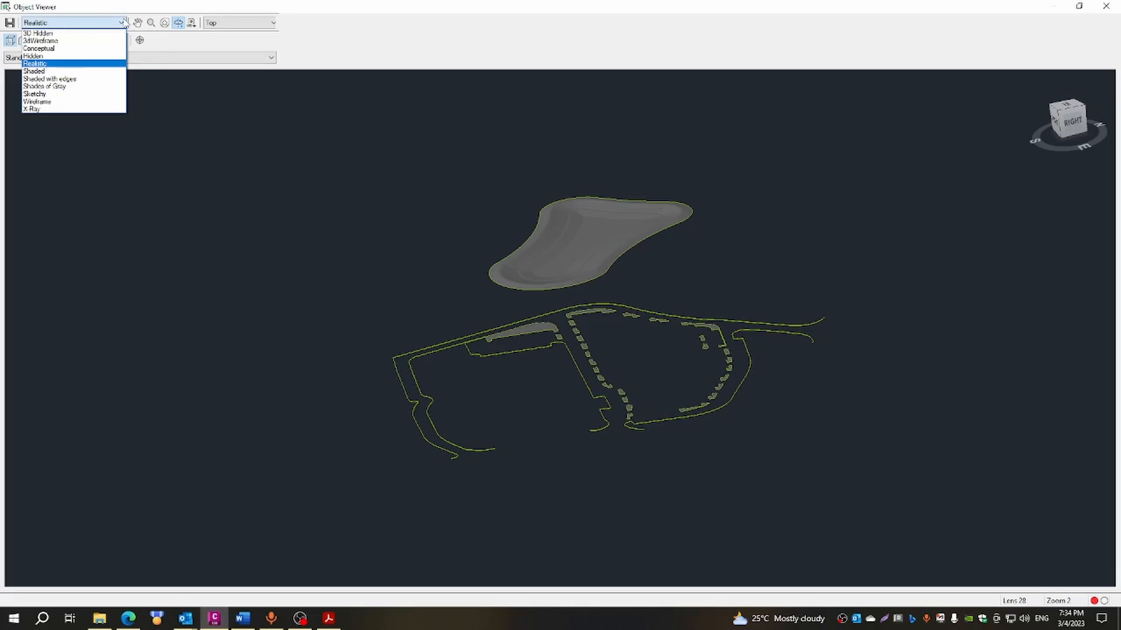
left_click(55, 50)
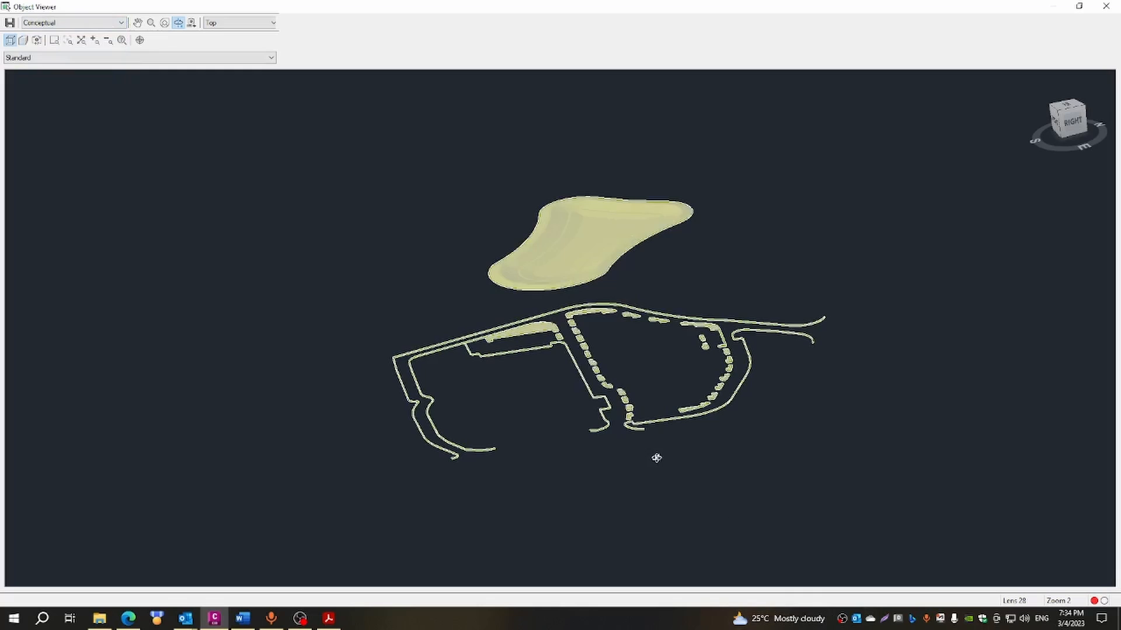
mouse_move(573, 428)
left_mouse_down()
mouse_move(598, 396)
mouse_move(574, 420)
left_mouse_up()
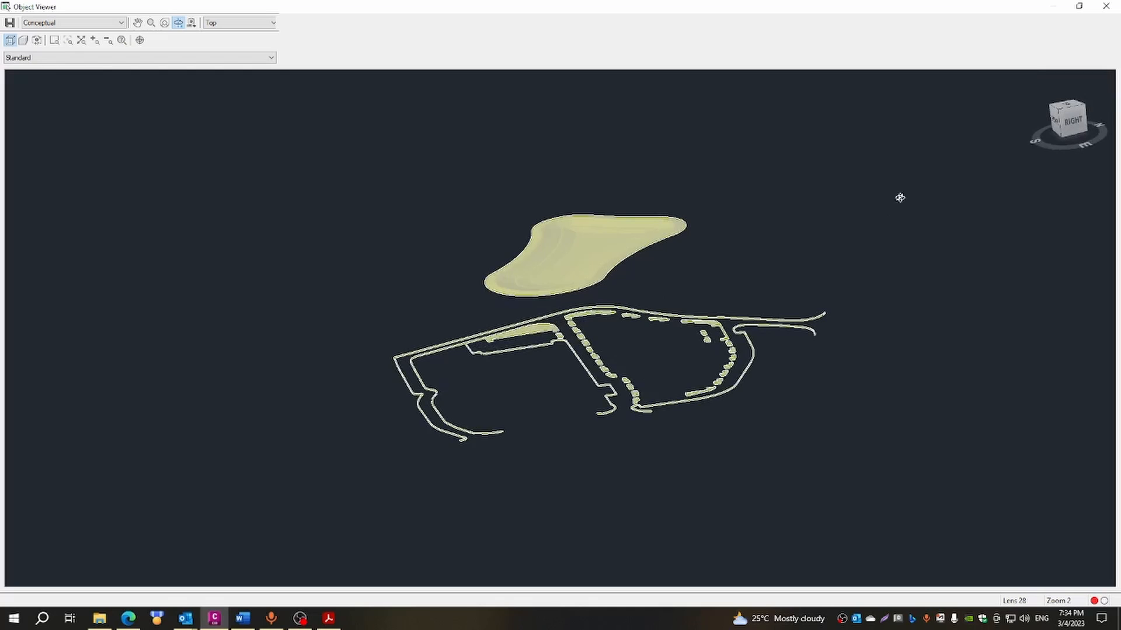
left_click(1106, 7)
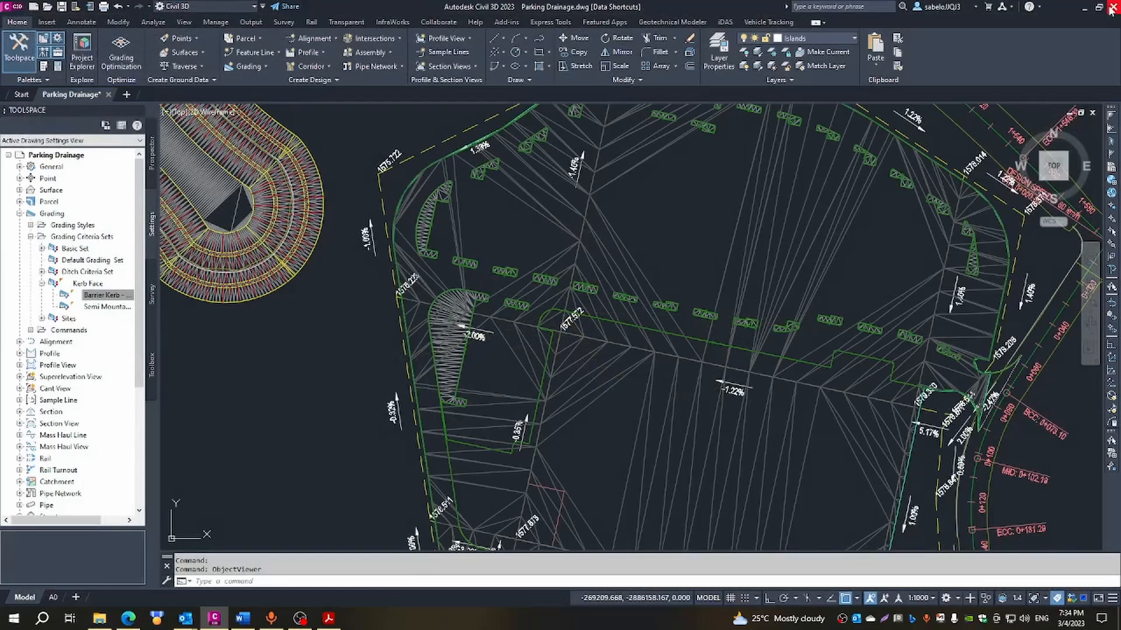
Open the Drainage and Pond & Kerb surfaces together in the Object Viewer and examine them from several 3D angles.
left_click(620, 248)
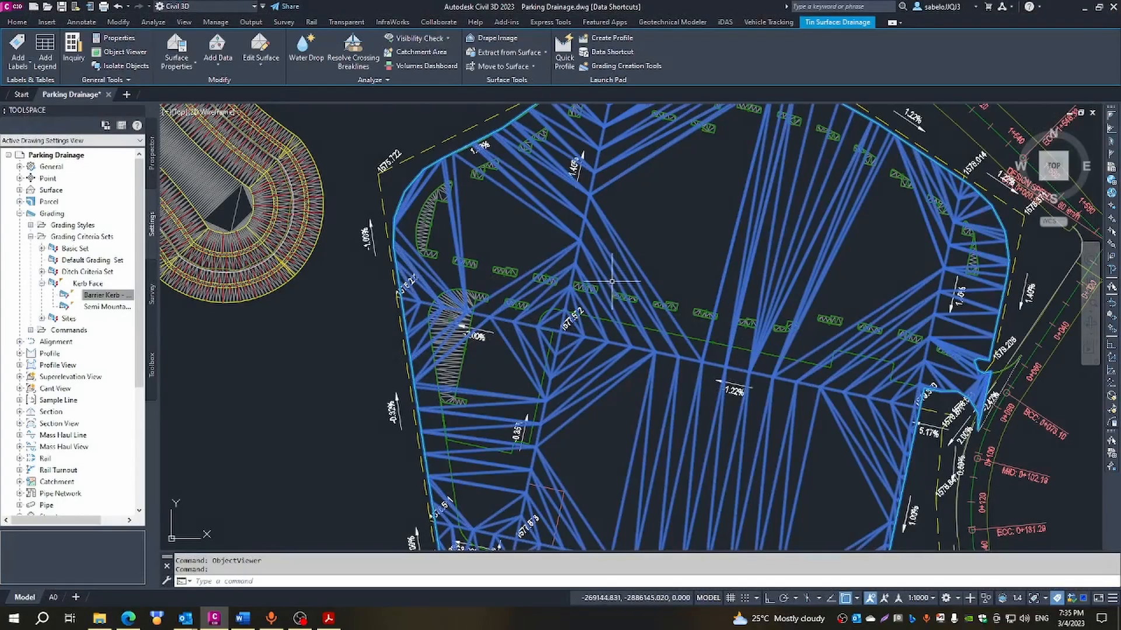
left_click(452, 369)
right_click(453, 369)
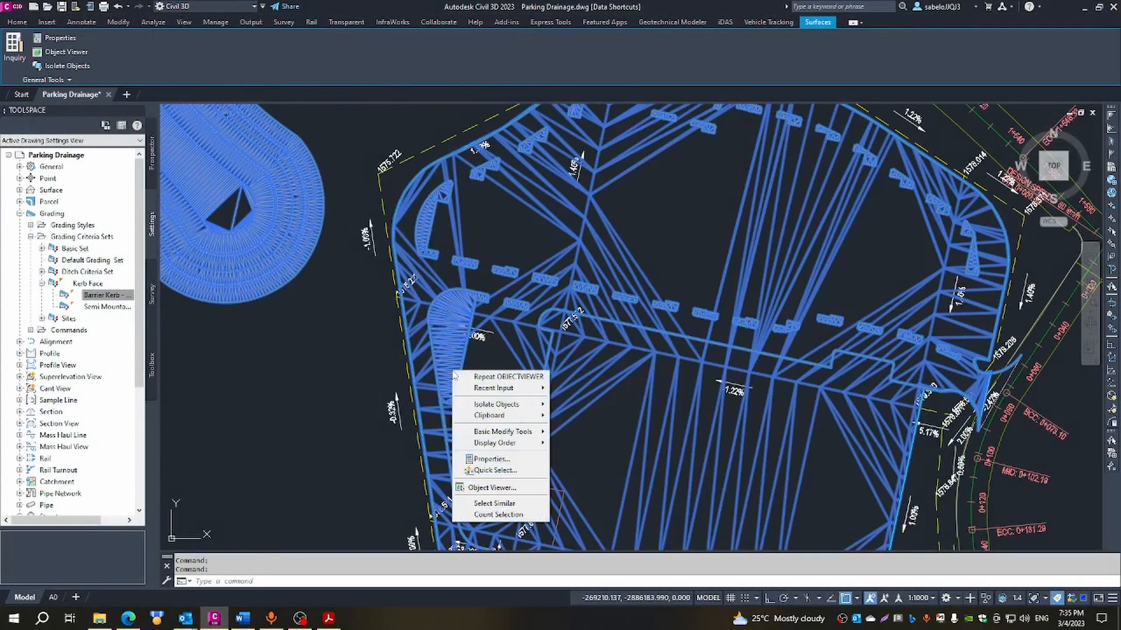
left_click(483, 488)
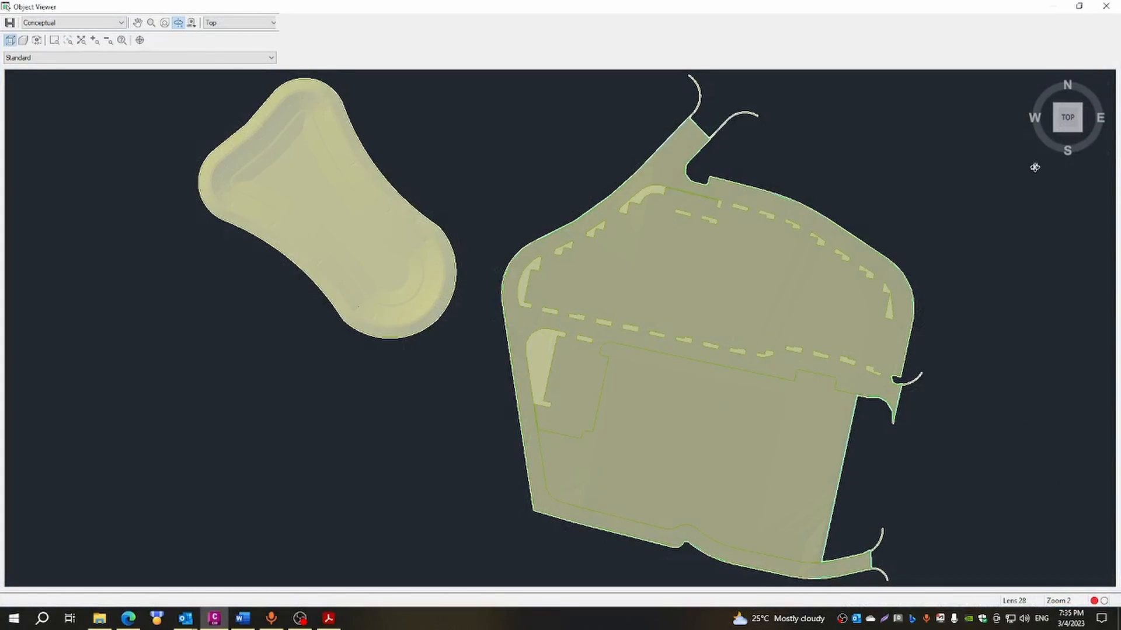
left_click(1054, 131)
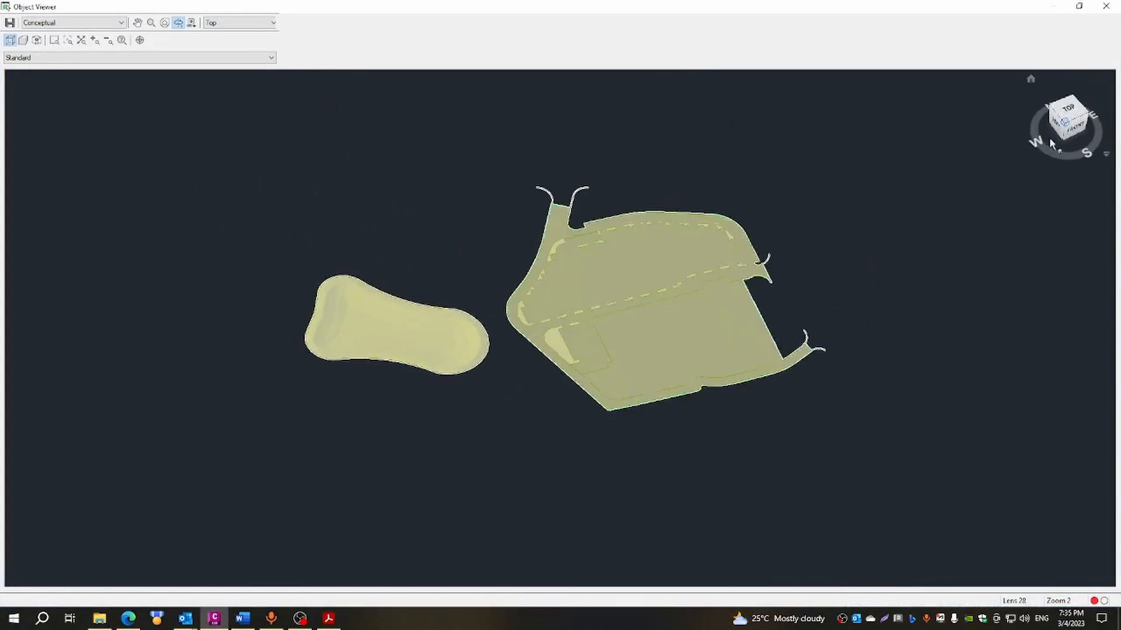
left_click_drag(909, 248, 581, 376)
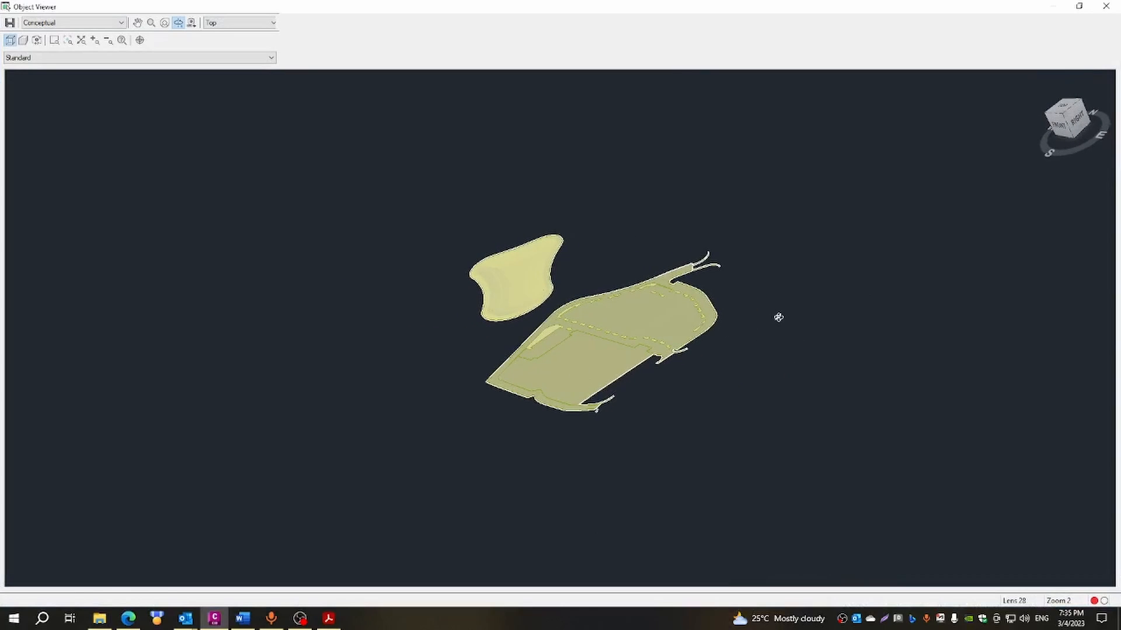
left_click_drag(778, 316, 743, 453)
left_click_drag(650, 440, 748, 417)
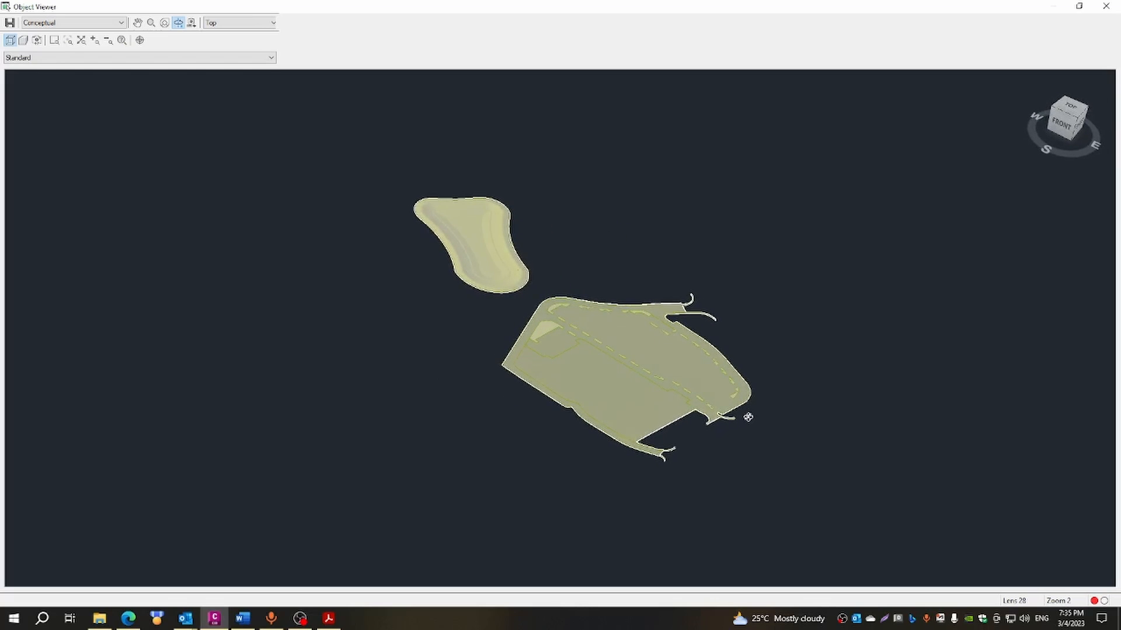
Examine the parking islands and kerb edges against the Drainage surface in the Realistic visual style.
left_click(122, 23)
left_click(47, 63)
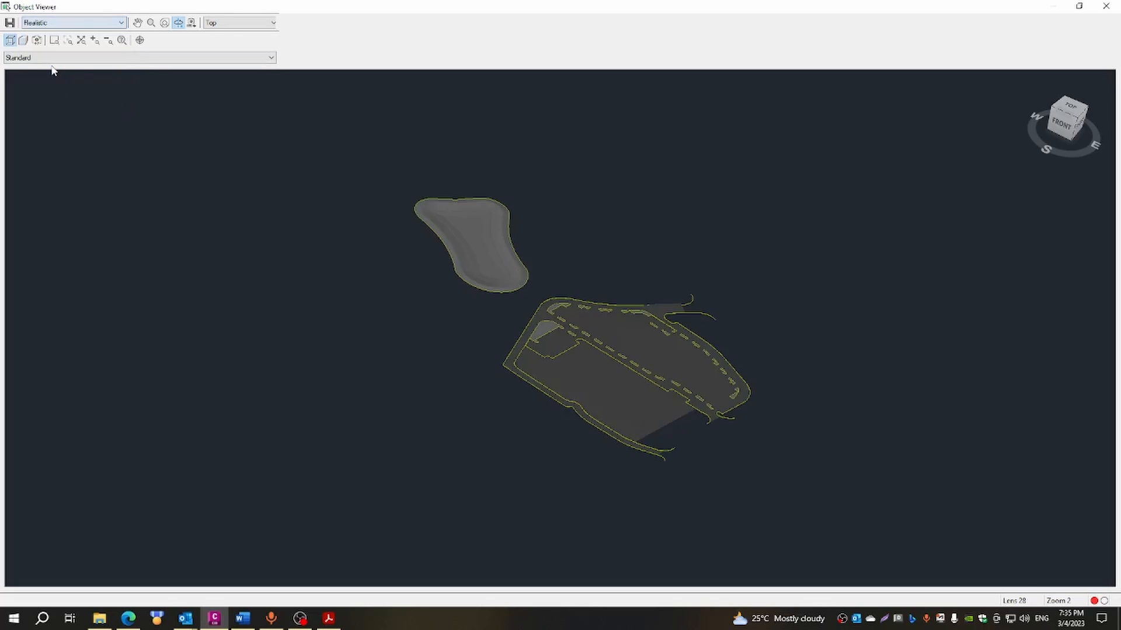
left_click_drag(625, 370, 528, 329)
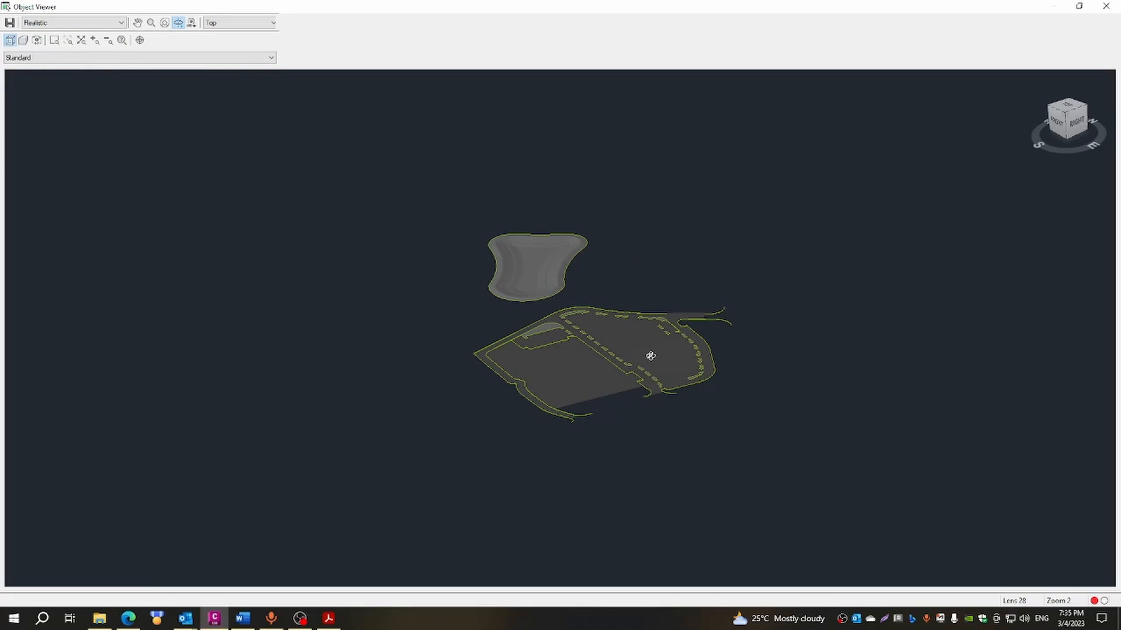
scroll(650, 355, "up", 5)
scroll(723, 381, "up", 5)
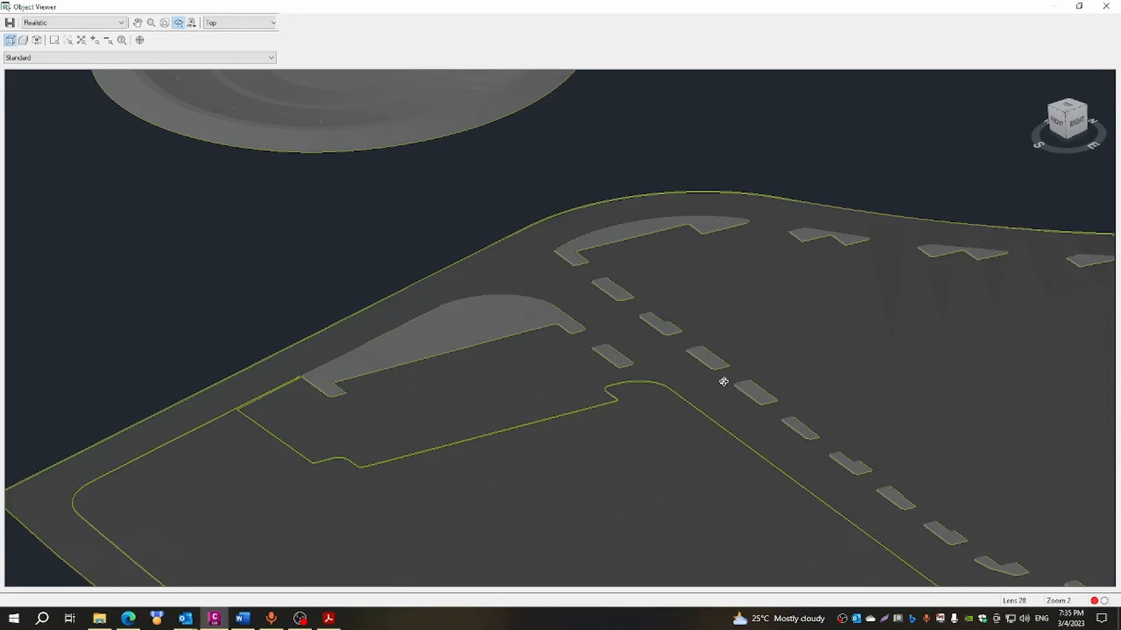
scroll(721, 374, "down", 3)
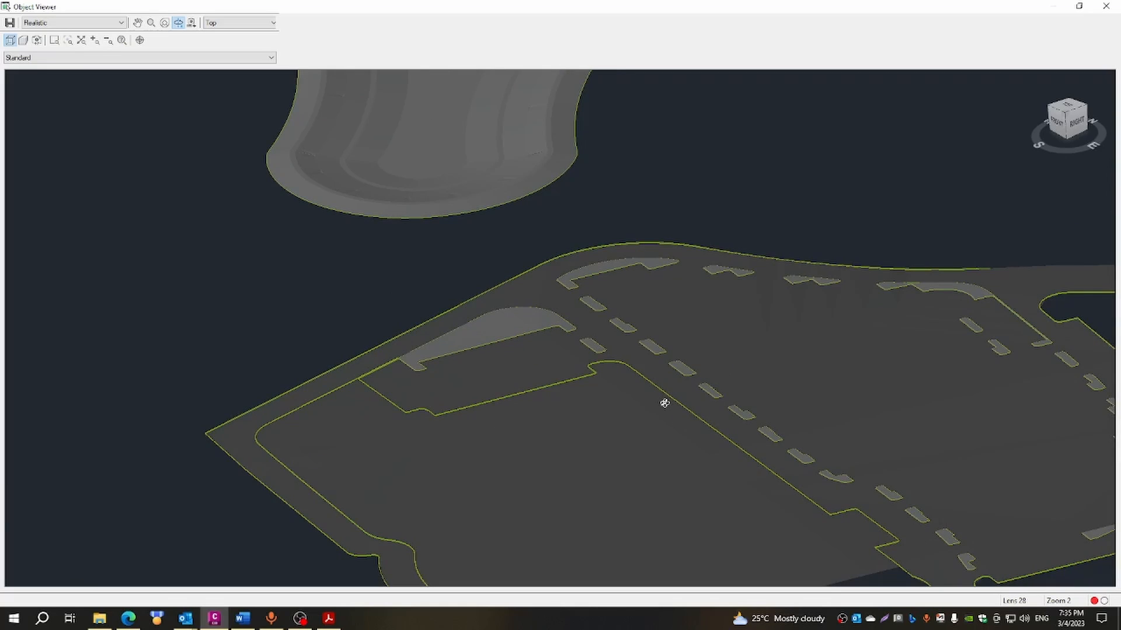
scroll(664, 403, "down", 3)
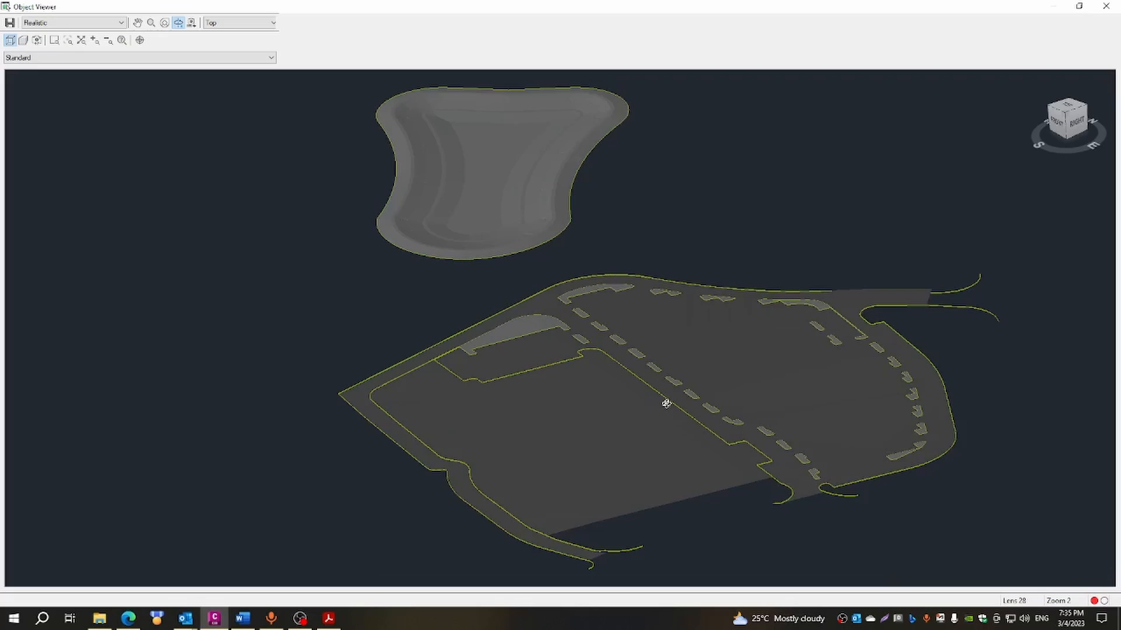